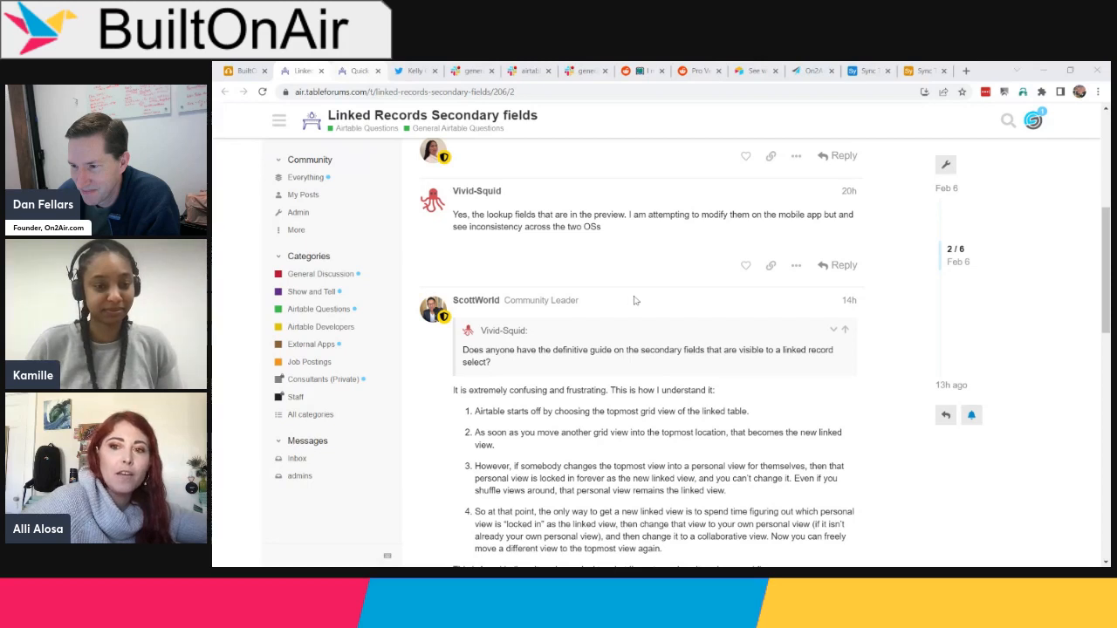
Step: Review the forum topic "Quick summary of consecutive records", playing its demo video and reading the replies
key("ctrl+Tab")
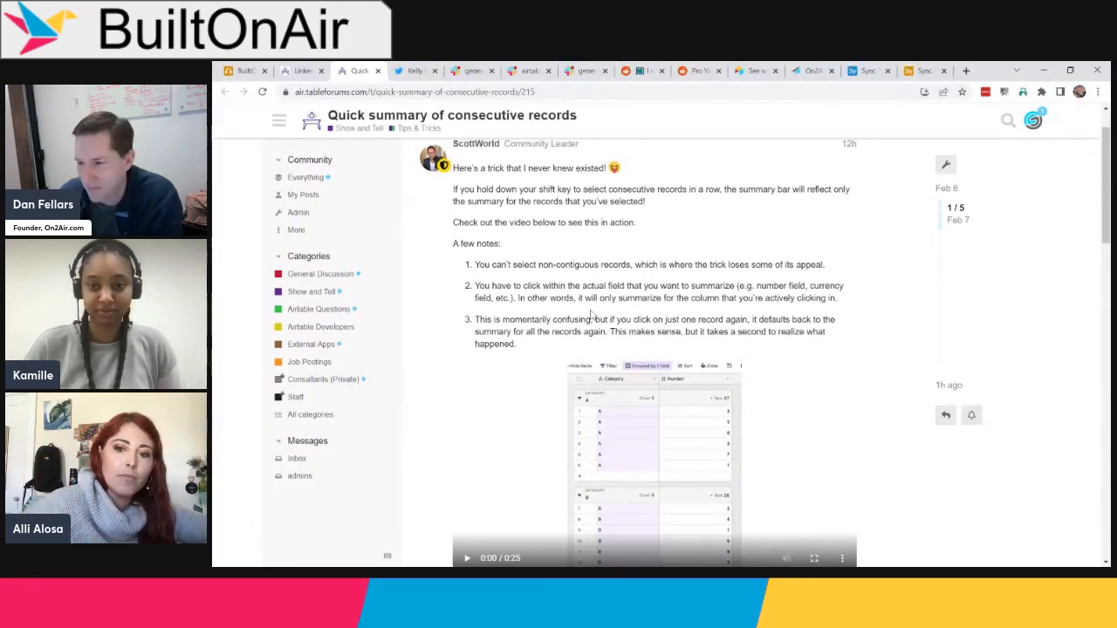
scroll(503, 312, "down", 1)
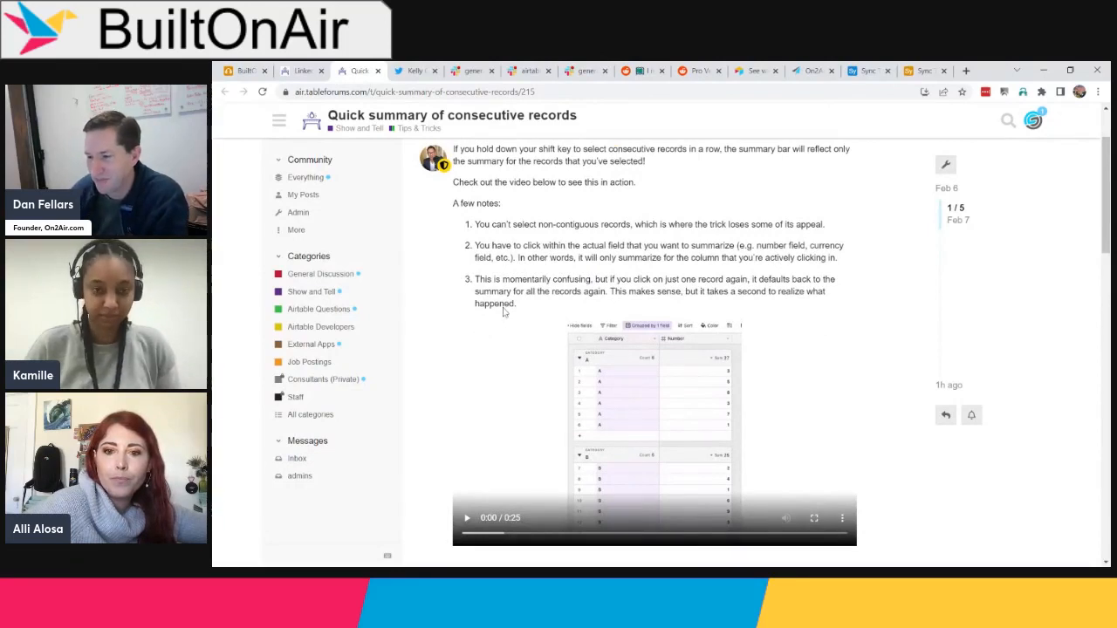
scroll(503, 312, "down", 1)
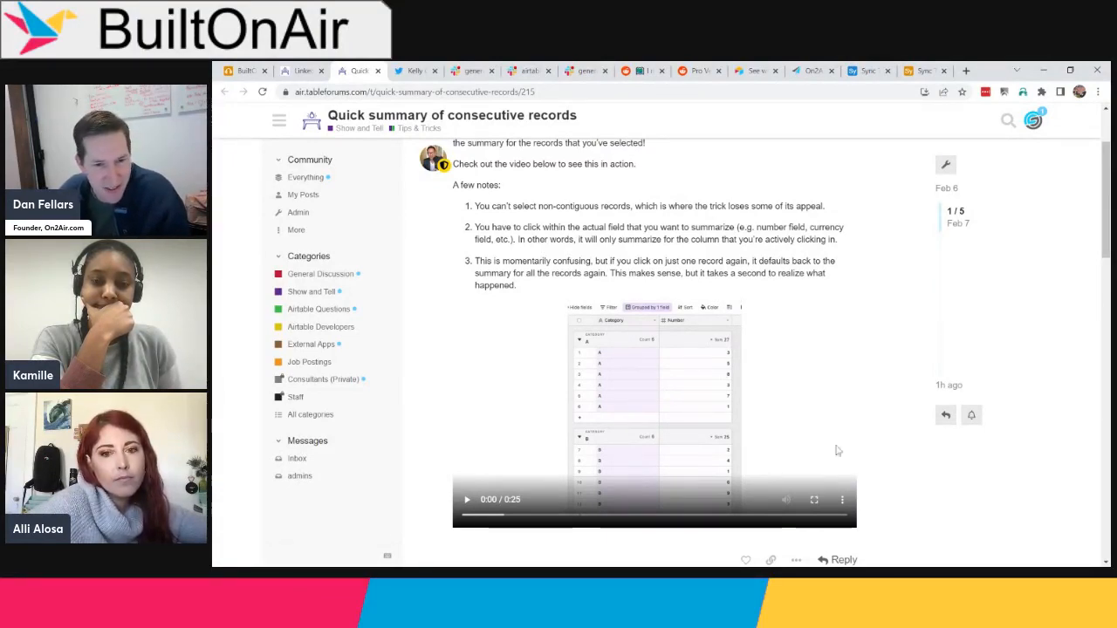
left_click(467, 499)
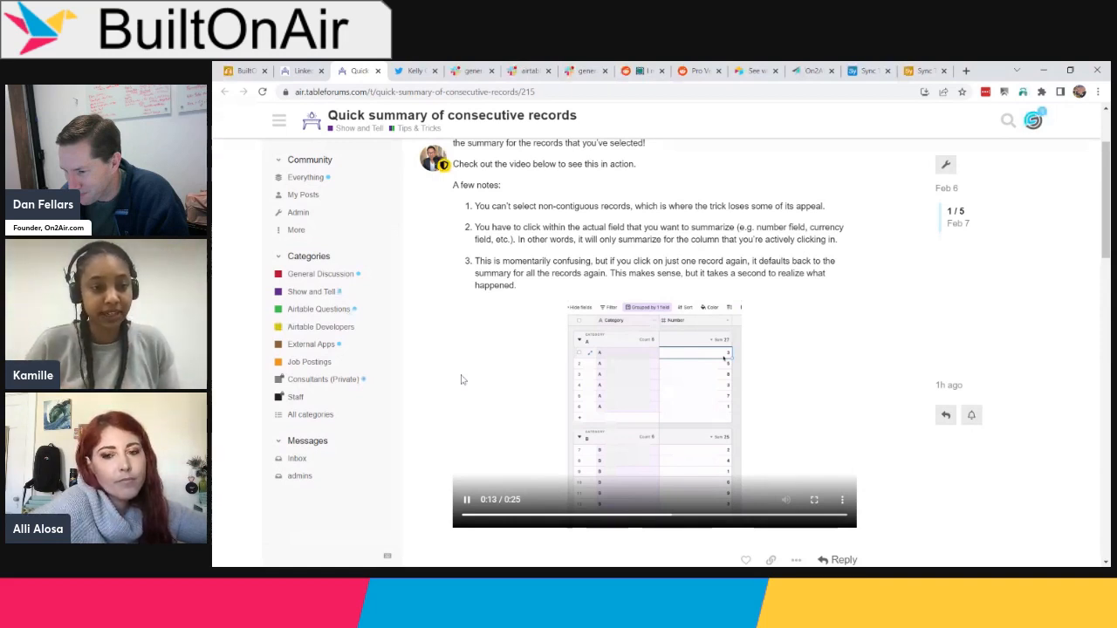
scroll(462, 379, "down", 10)
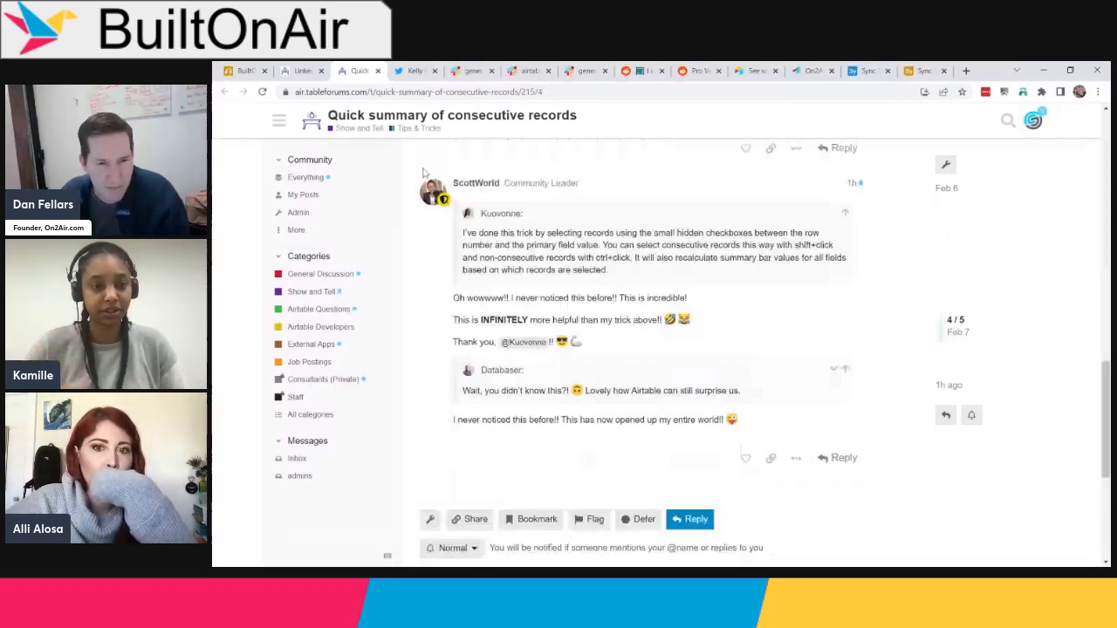
scroll(423, 173, "up", 10)
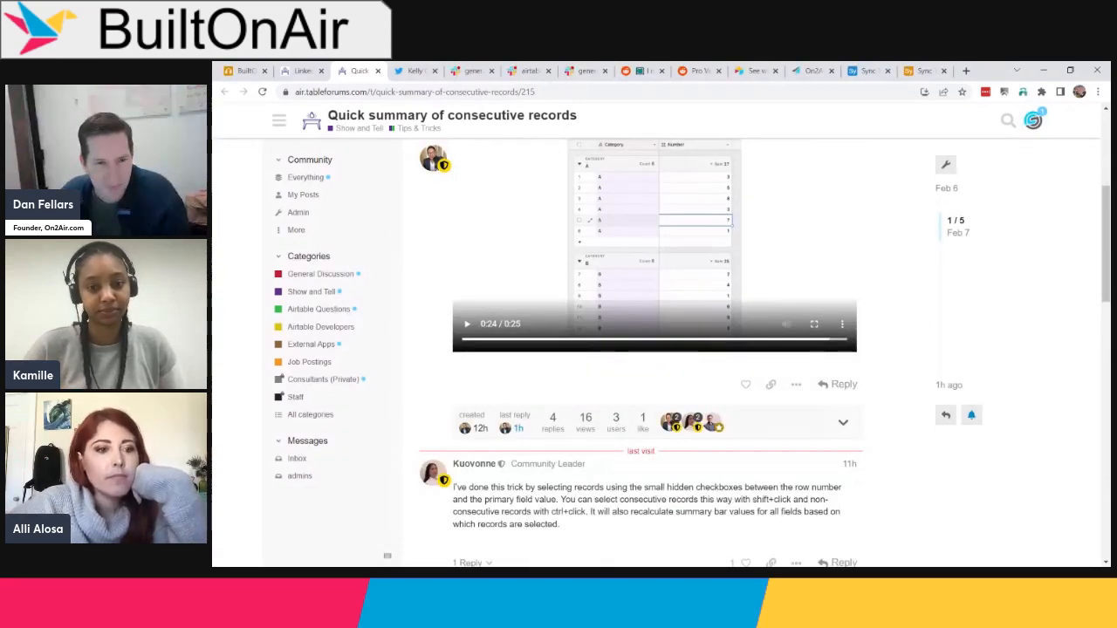
Step: Switch to the tweet about Airtable's "What is Email?" documentation and read through its replies
left_click(416, 75)
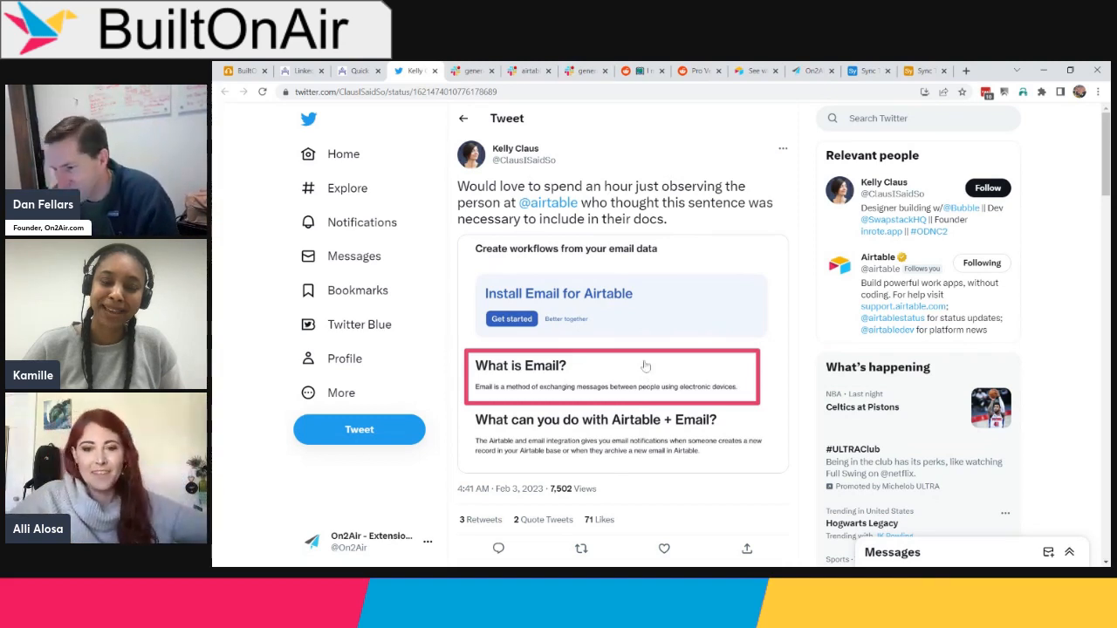
scroll(619, 353, "down", 4)
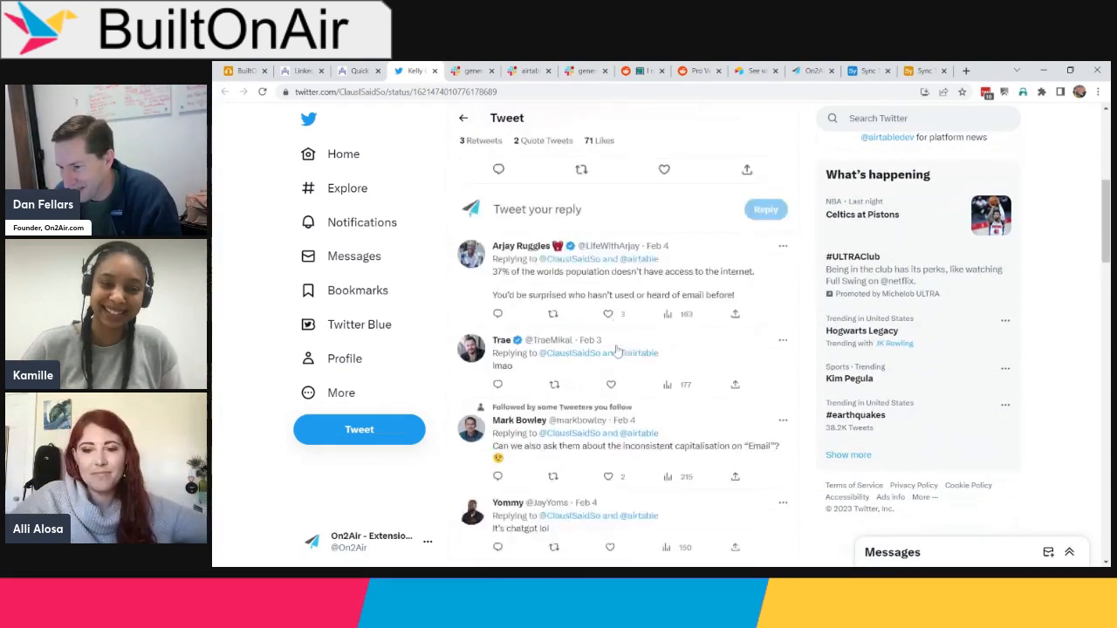
scroll(617, 351, "down", 15)
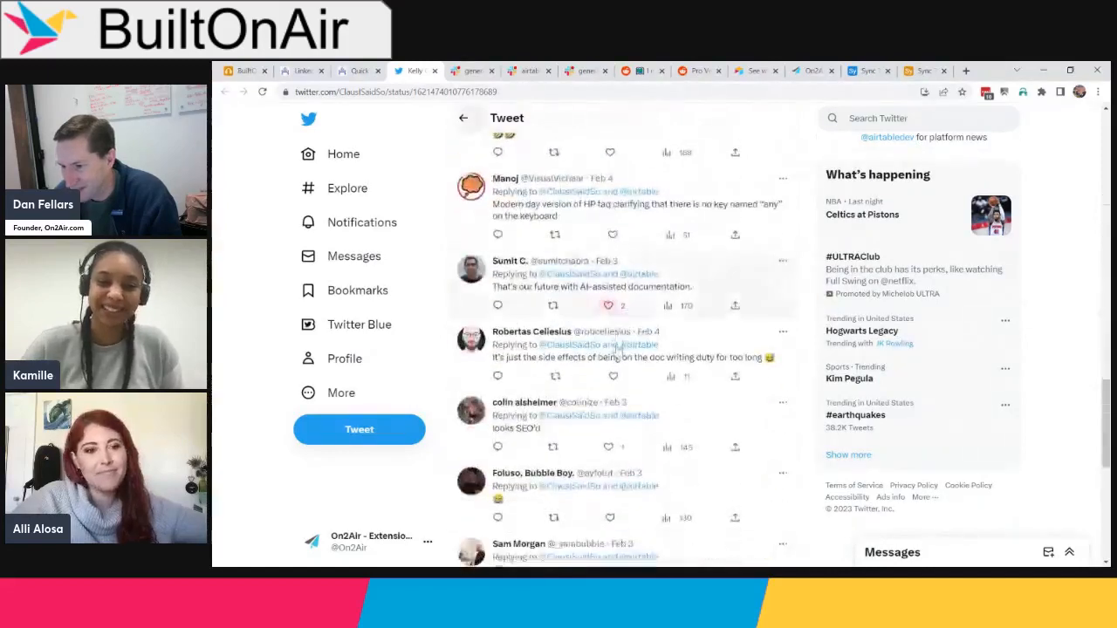
scroll(617, 349, "down", 3)
scroll(616, 350, "up", 20)
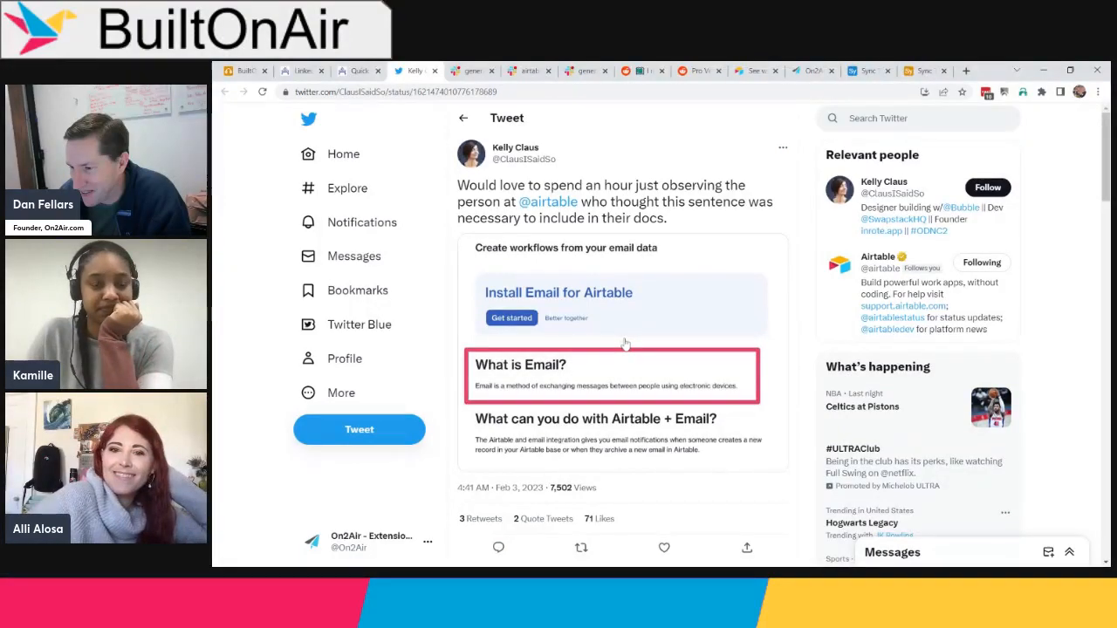
Step: View the Slack #general thread on view-only shares, then inspect the view and public base sharing options of Airtable's Sync Test - Source base
key("ctrl+Tab")
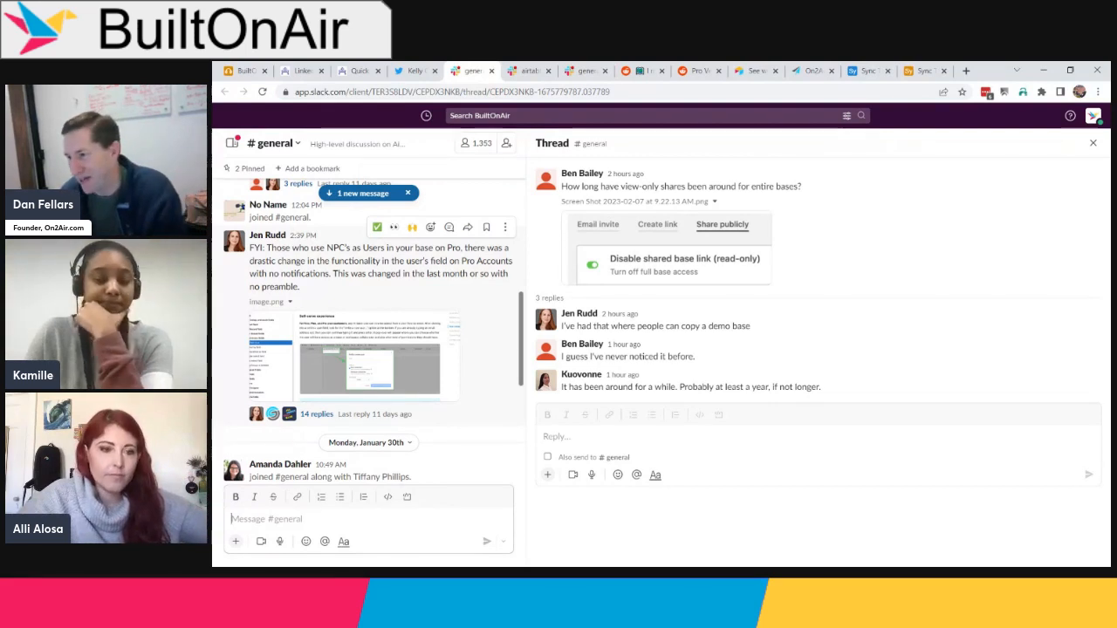
left_click(866, 71)
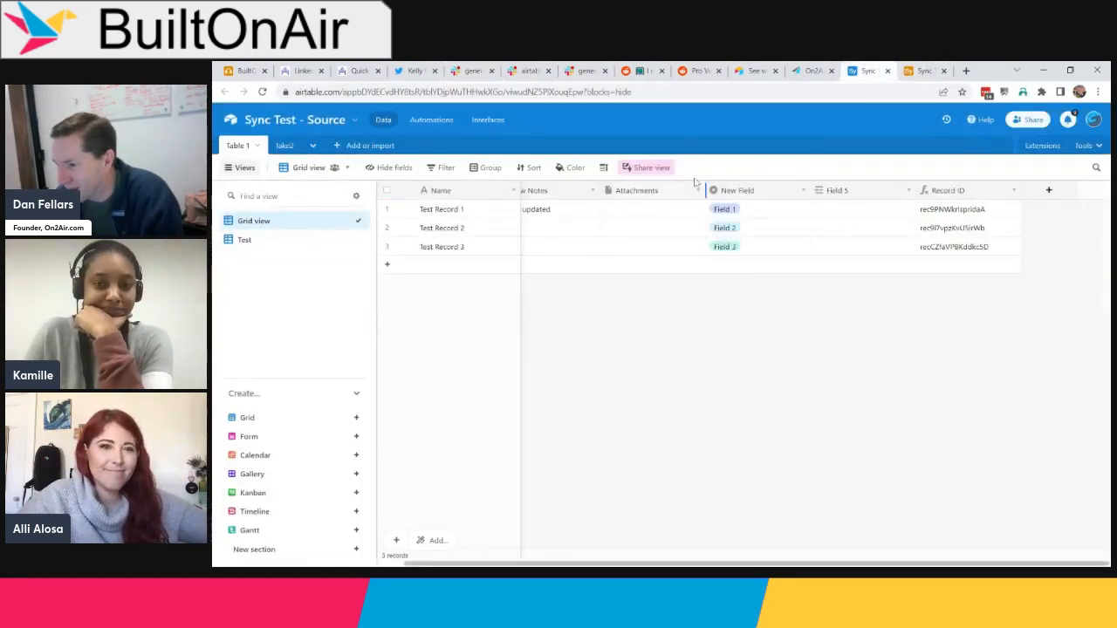
left_click(646, 169)
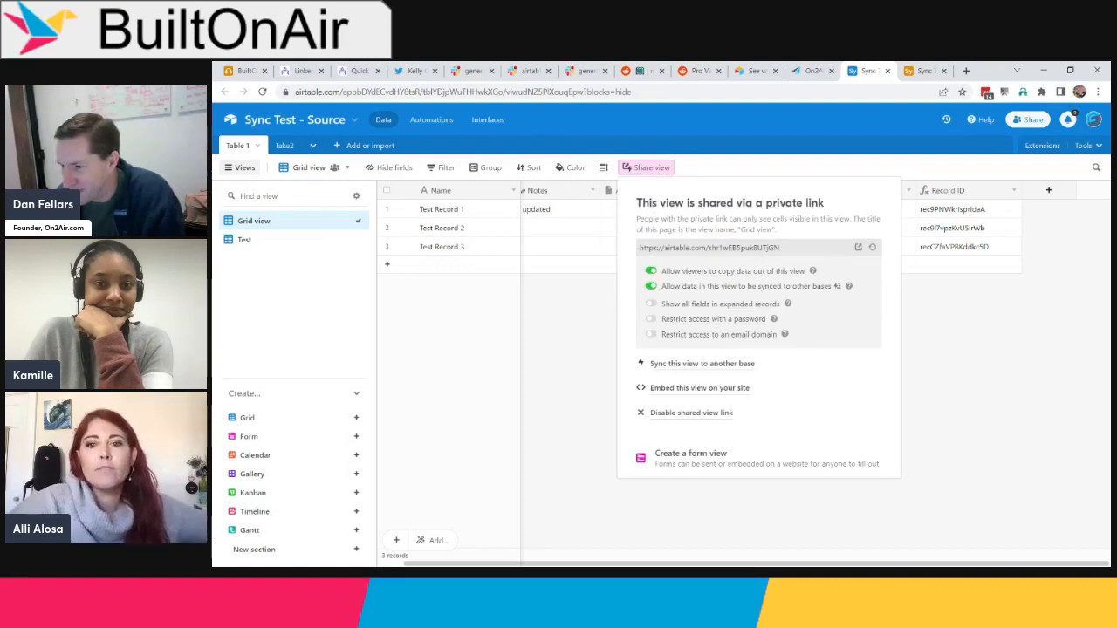
left_click(1032, 121)
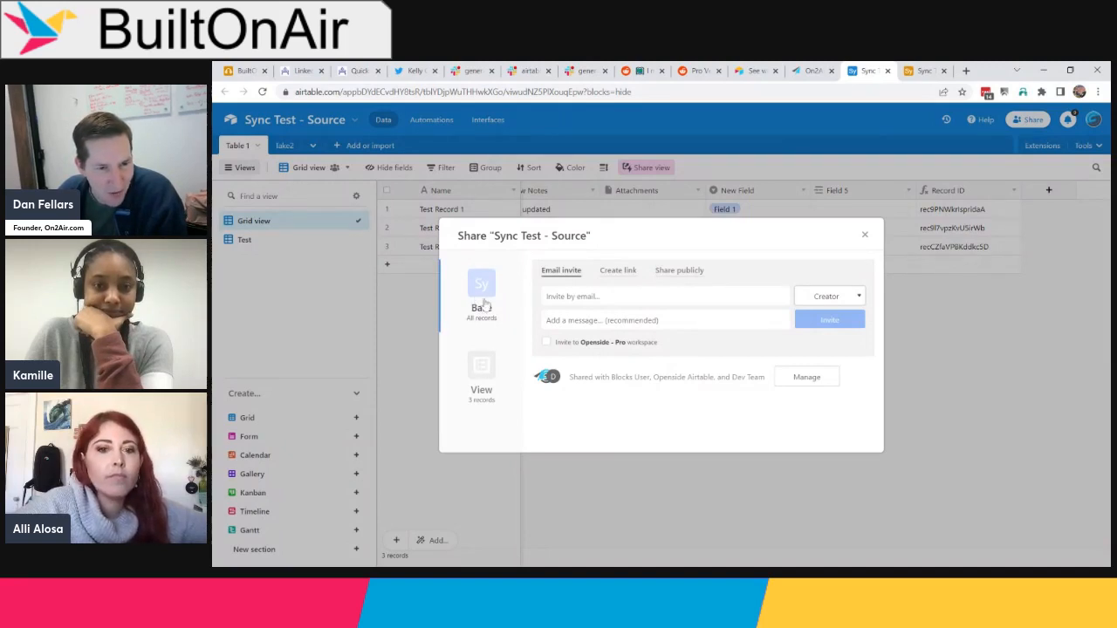
left_click(679, 270)
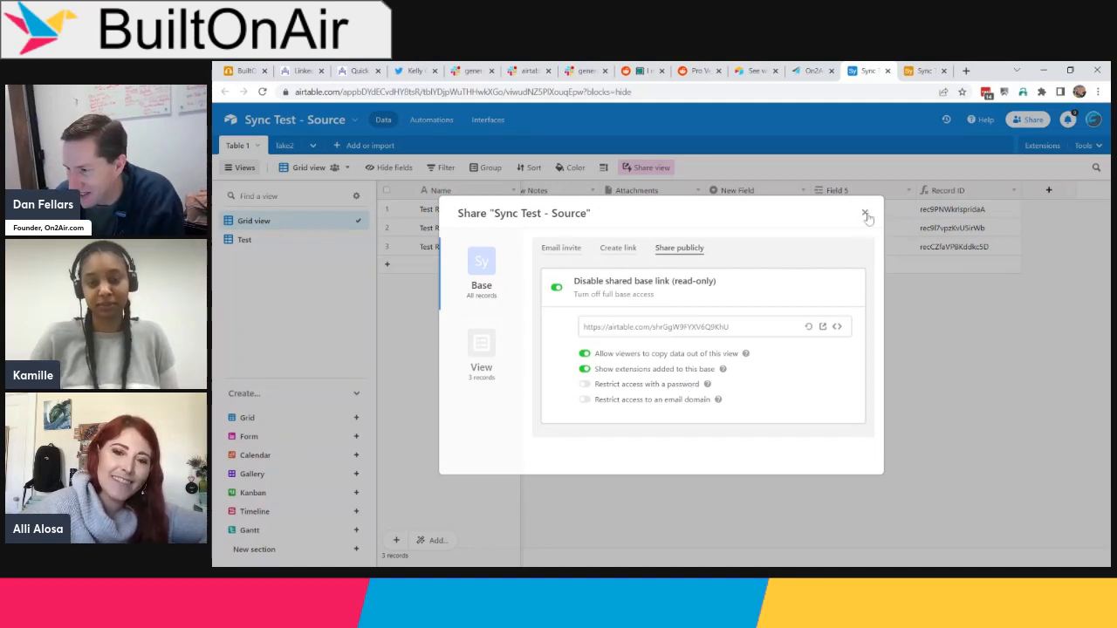
left_click(887, 393)
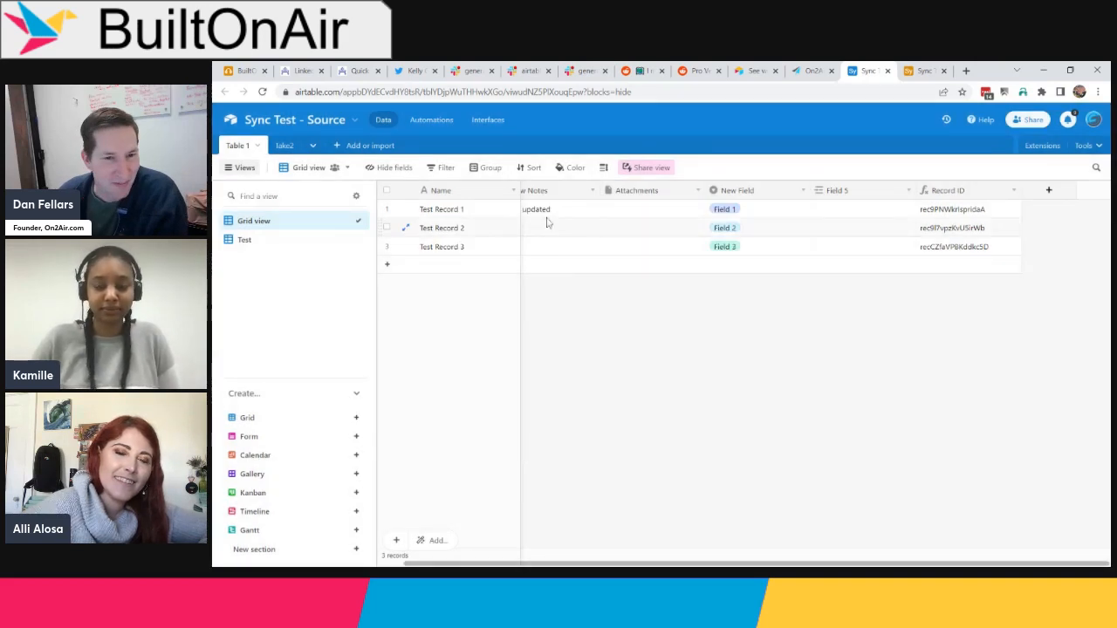
Step: Check the grid tips in Slack's #airtable-tricks, then expand Test Record 1's Attachments, New Field and Field 5 cells in the Airtable base
left_click(510, 72)
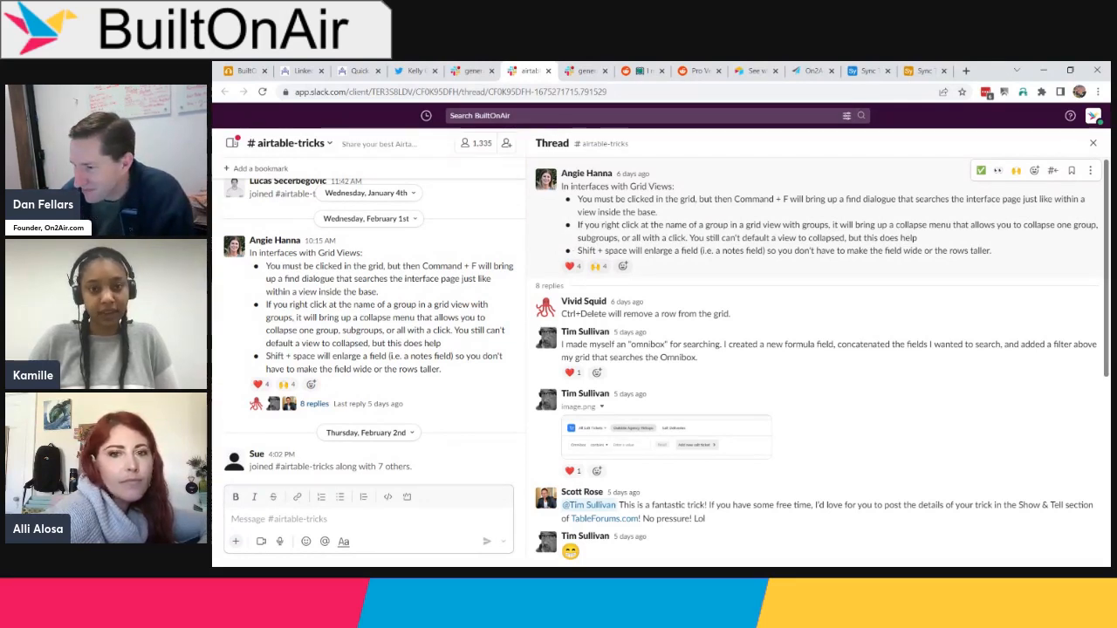
left_click(860, 71)
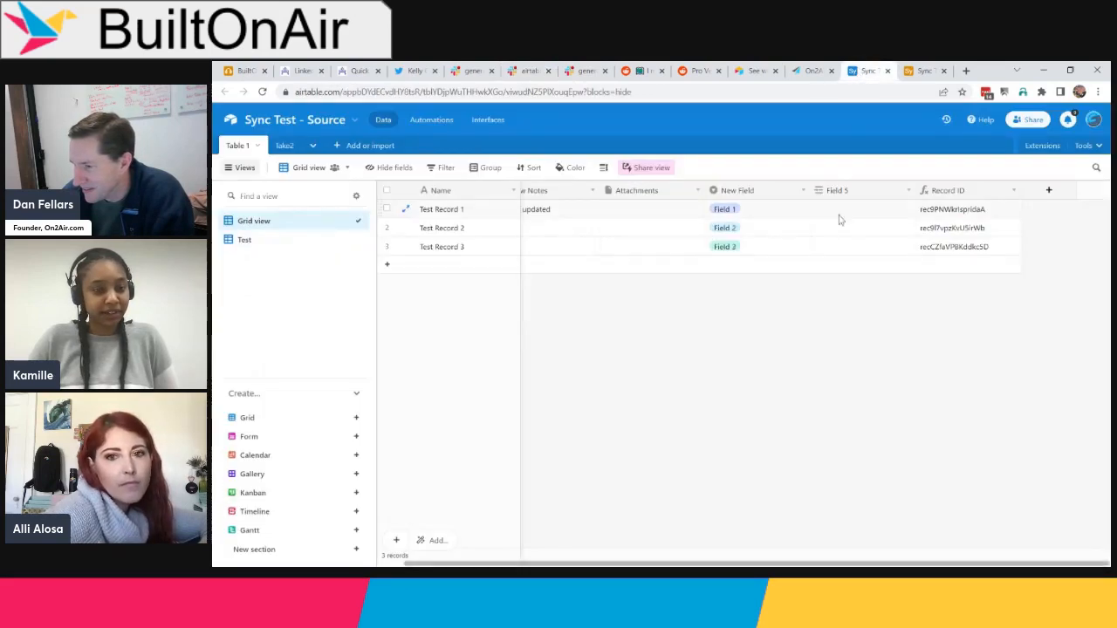
left_click(653, 211)
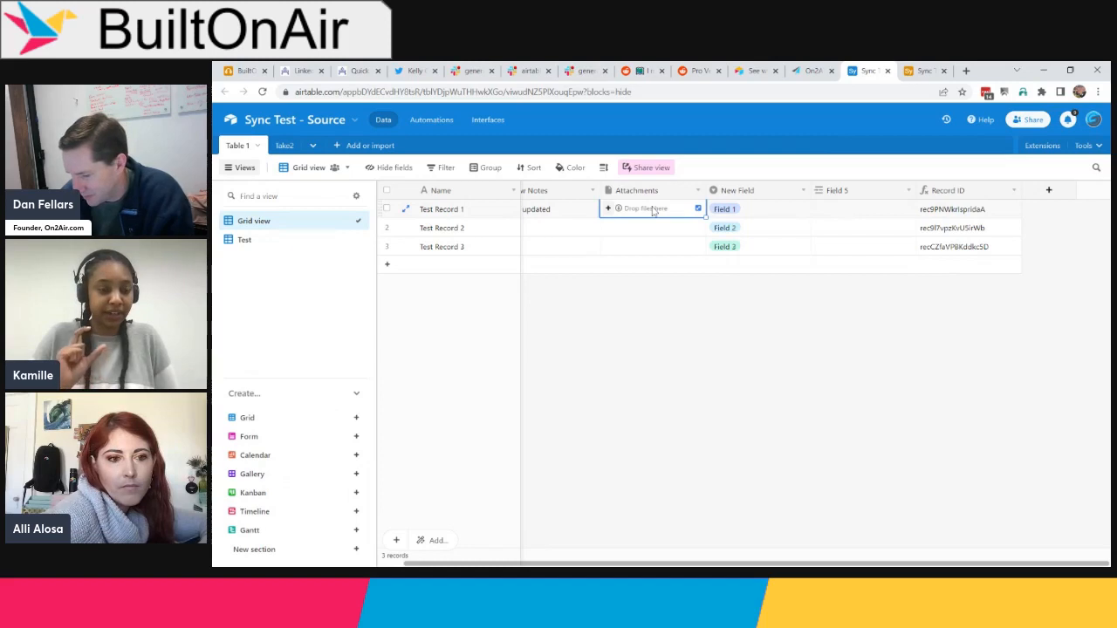
left_click(698, 209)
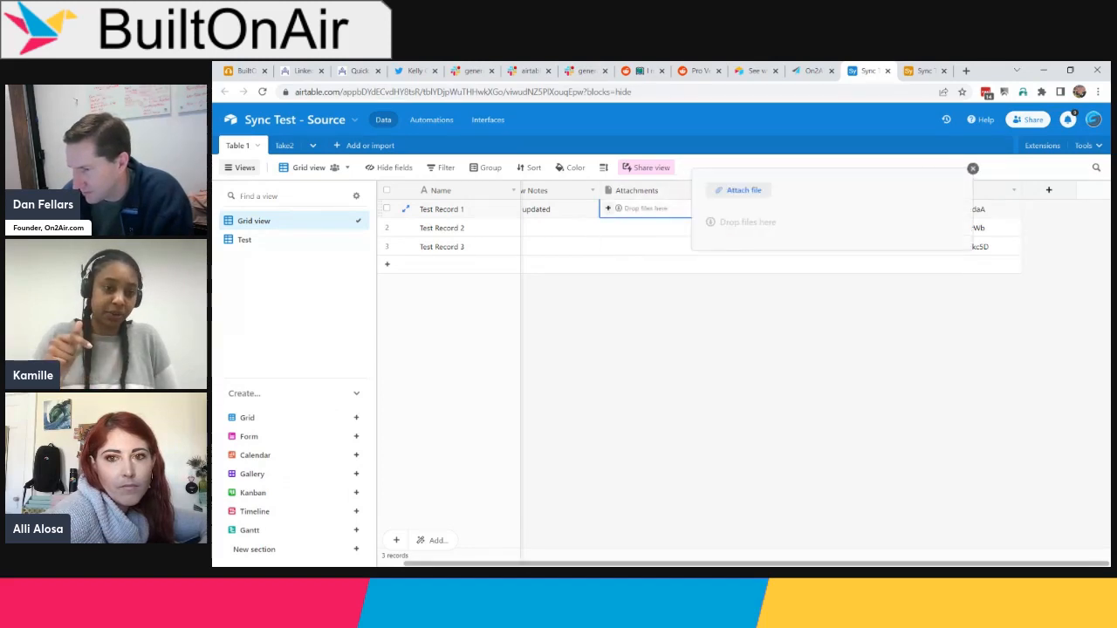
left_click(972, 168)
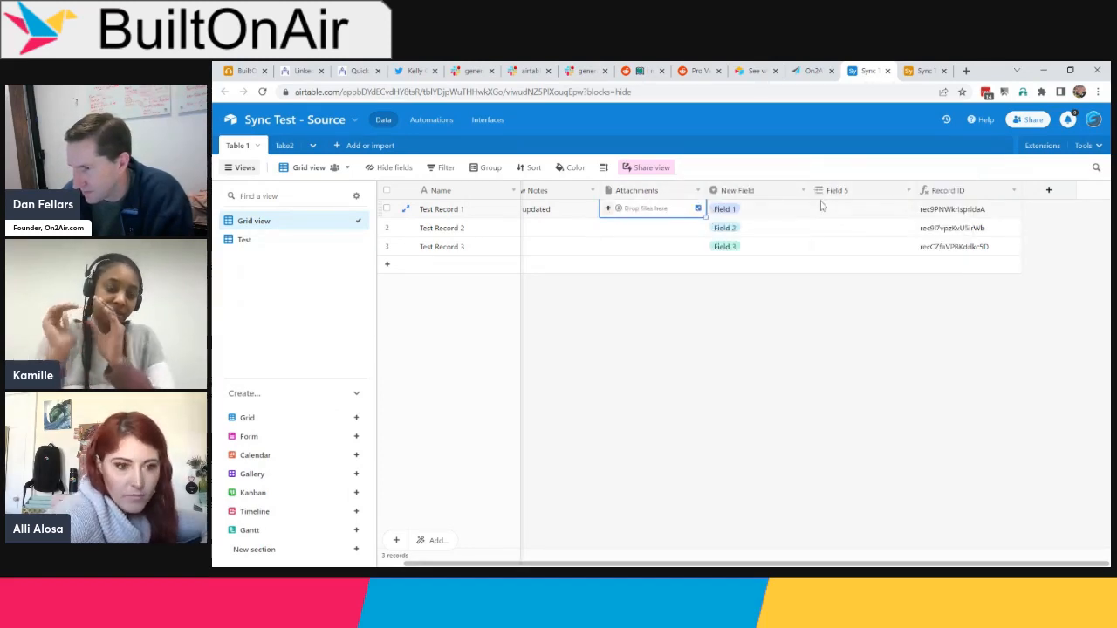
left_click(794, 211)
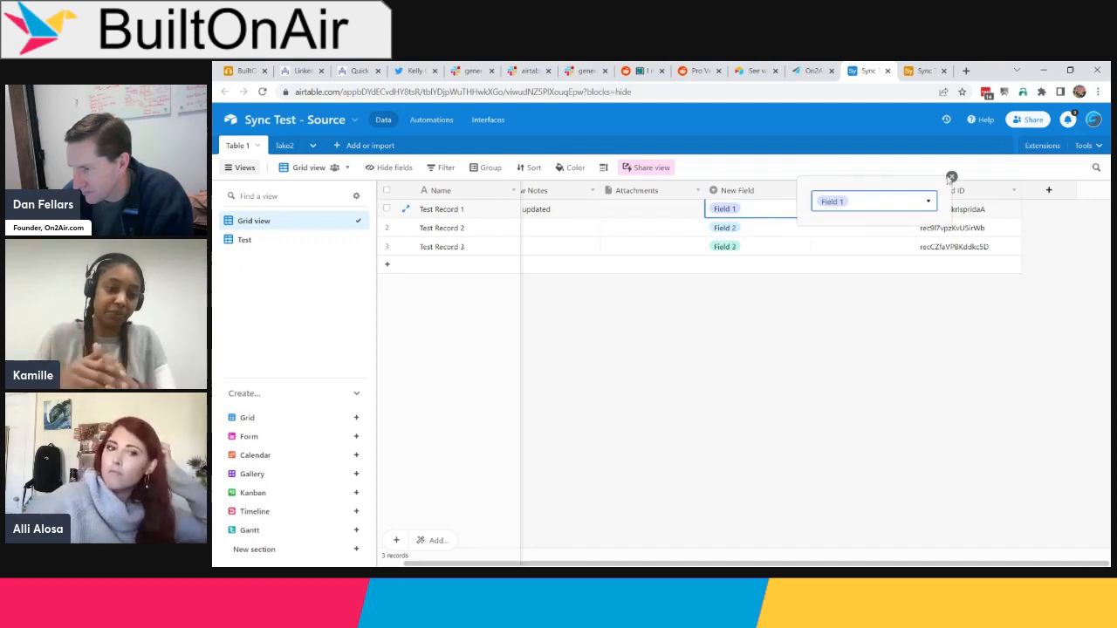
left_click(875, 209)
left_click(875, 210)
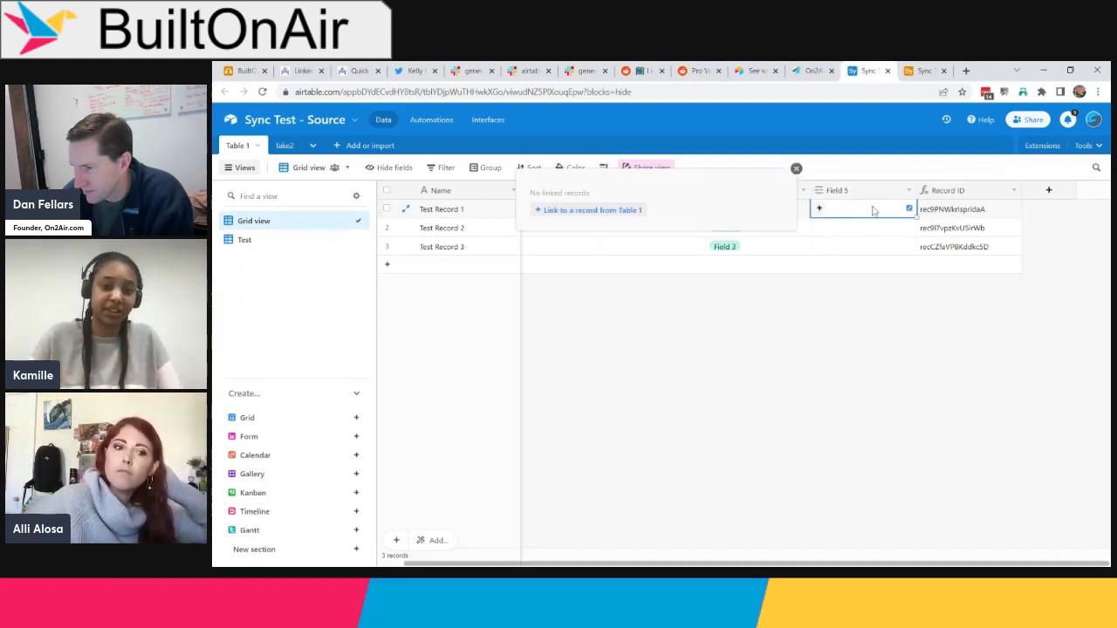
left_click(796, 169)
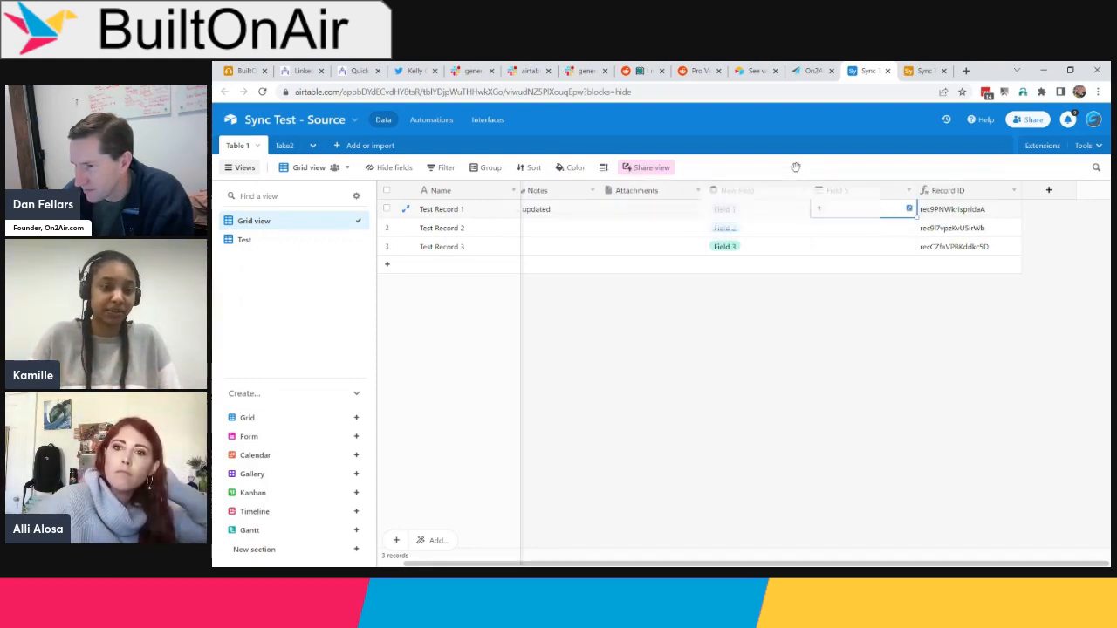
Step: Expand the Name and New Notes cells of Test Record 1 to view their enlarged editors, closing each one
left_click(451, 213)
double_click(451, 213)
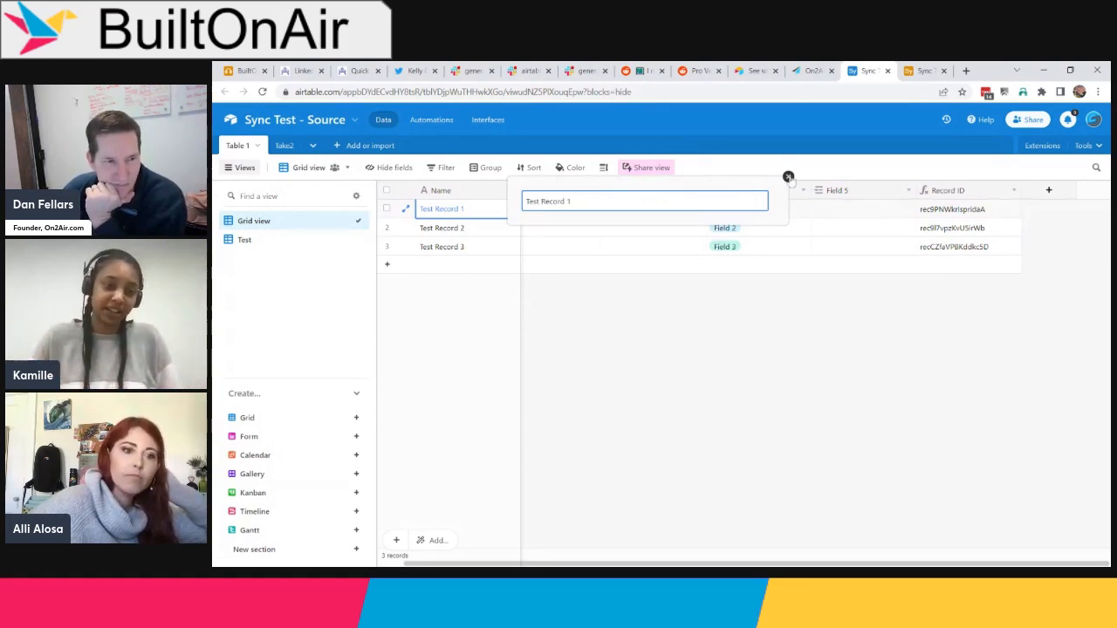
left_click(788, 177)
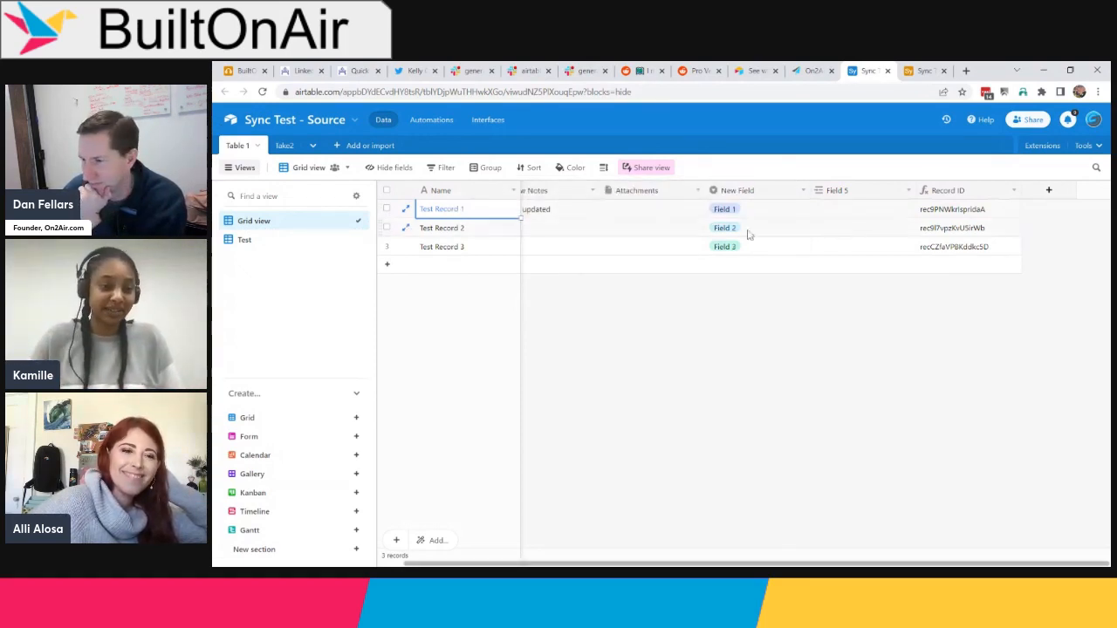
left_click(572, 213)
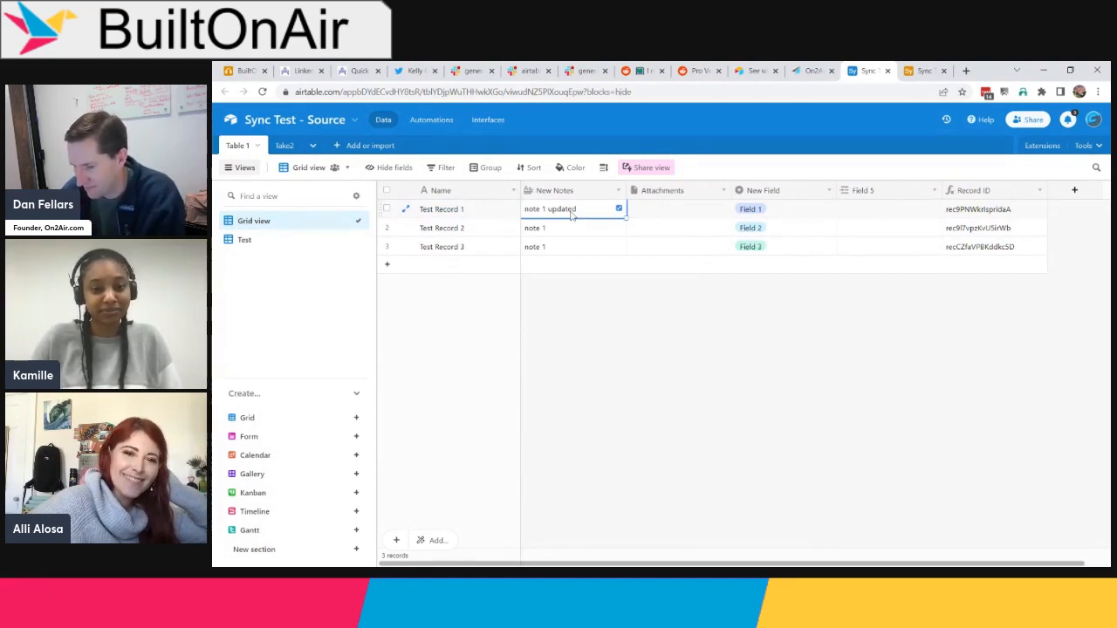
left_click(571, 216)
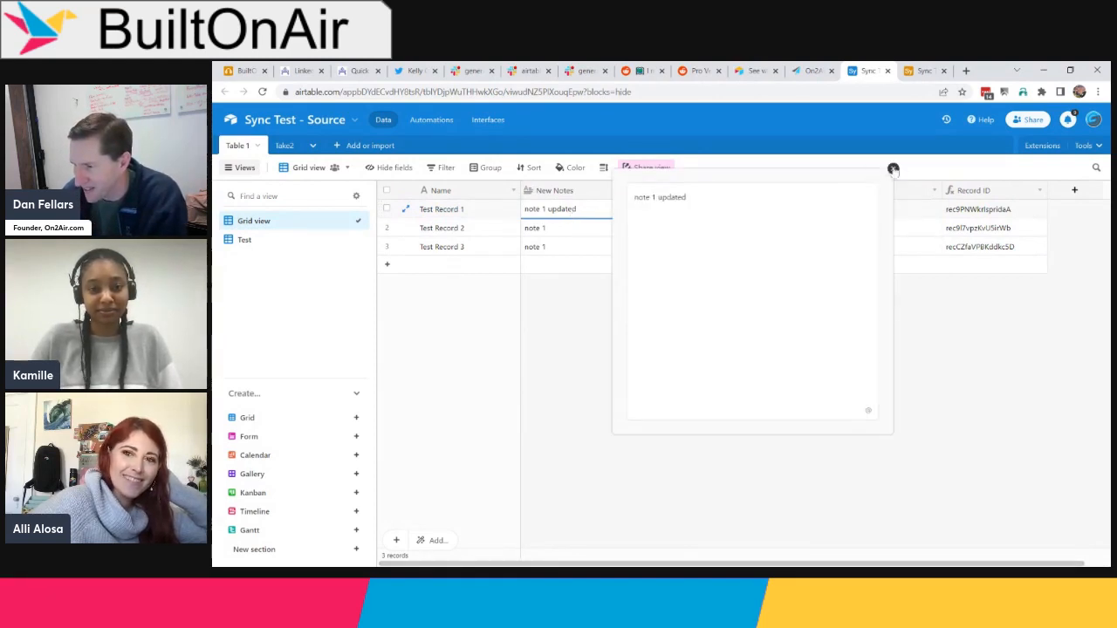
left_click(892, 169)
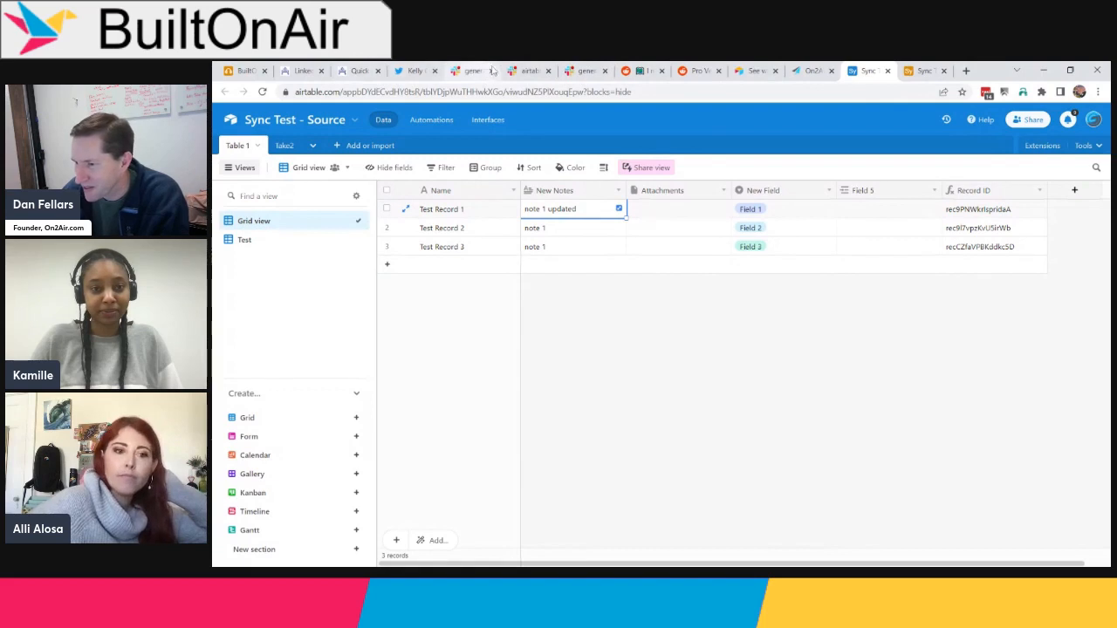
Step: Return to Slack's #airtable-tricks thread, enlarge the Omnibox filter screenshot and read the remaining replies
left_click(521, 73)
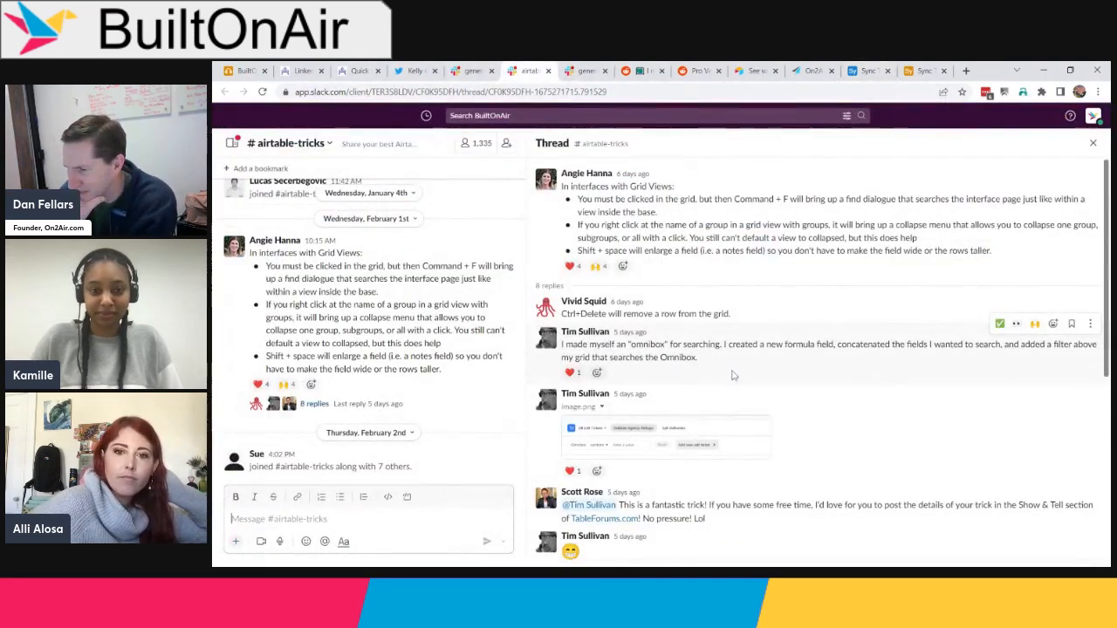
scroll(674, 431, "down", 2)
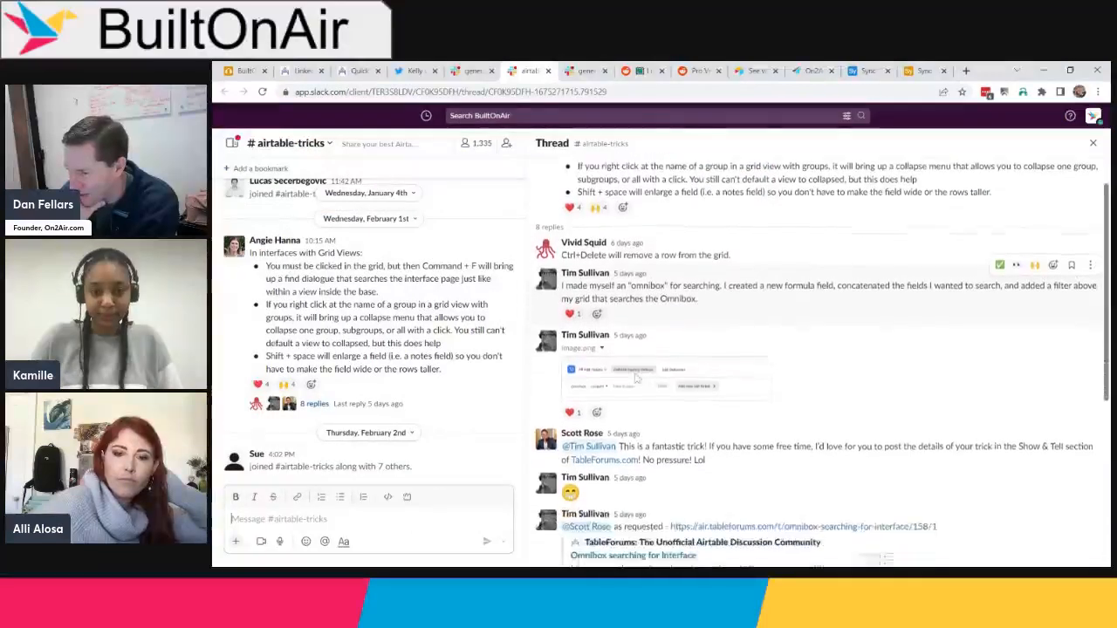
scroll(674, 431, "up", 2)
left_click(674, 432)
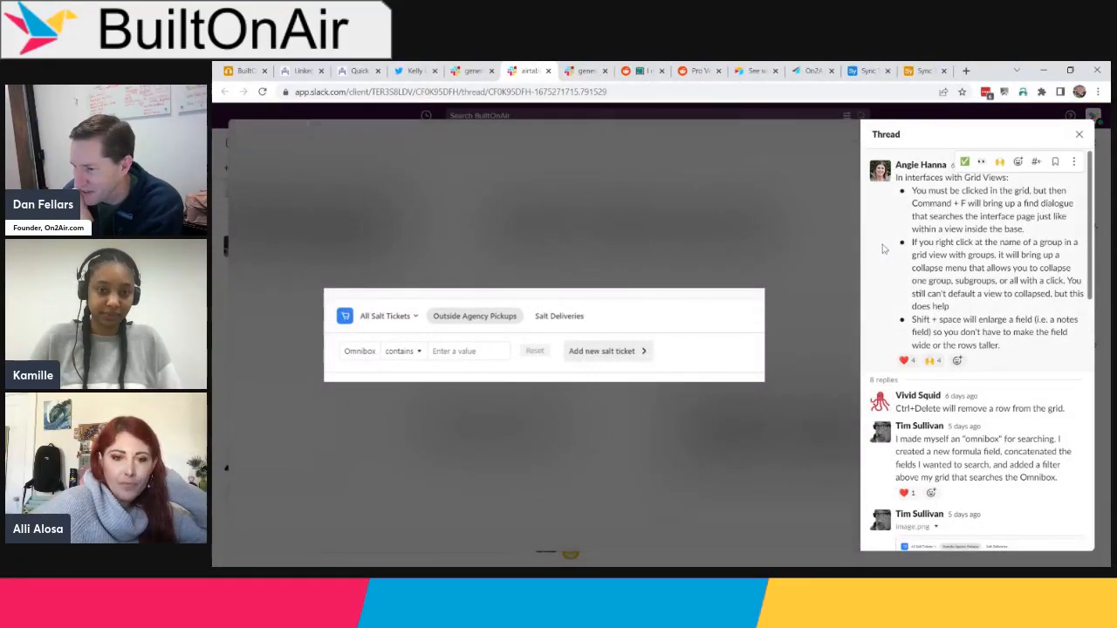
scroll(916, 209, "down", 5)
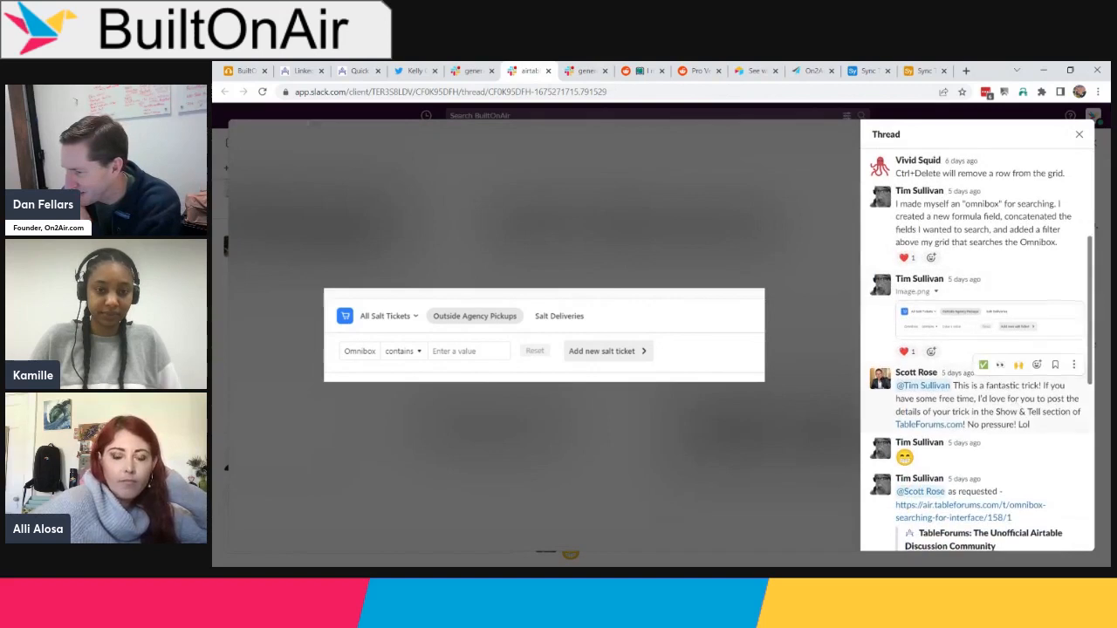
scroll(983, 394, "down", 5)
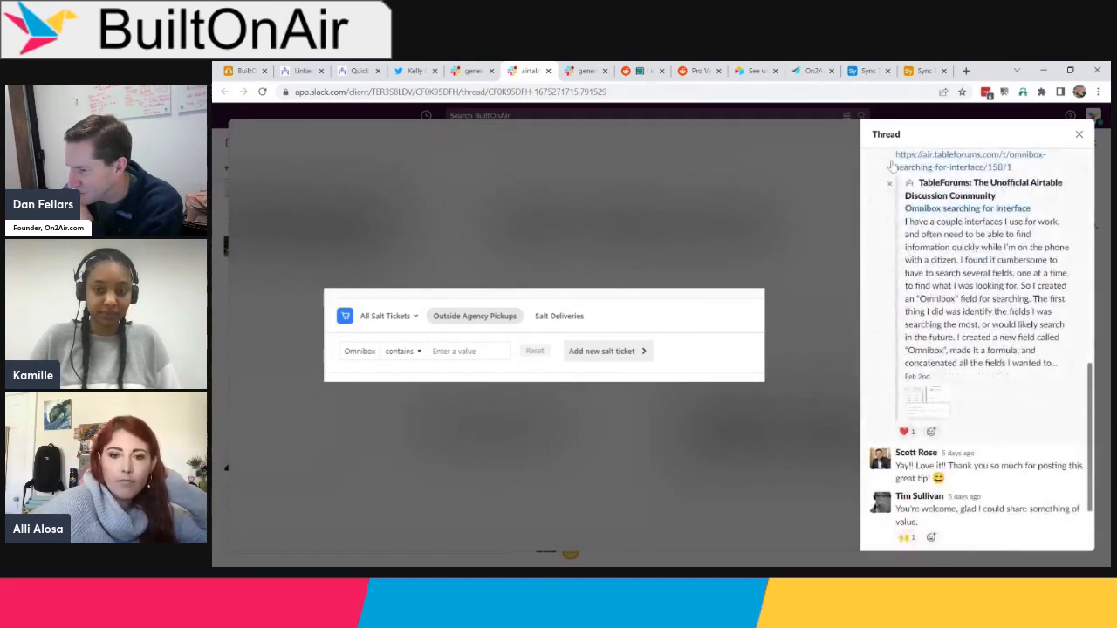
scroll(983, 393, "down", 2)
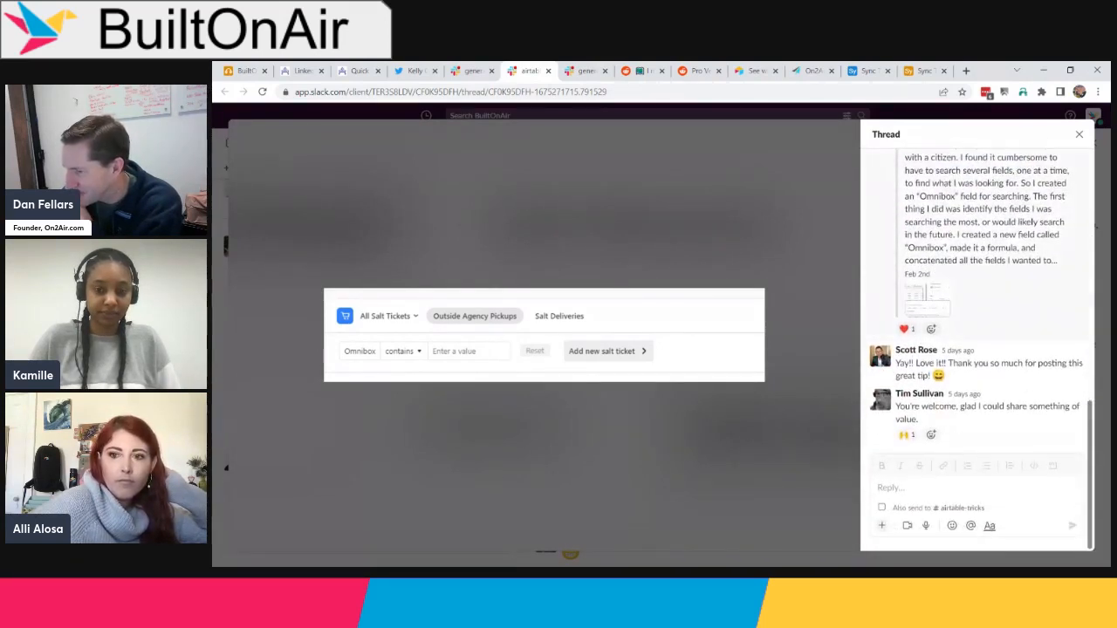
Step: Close the Omnibox screenshot, open Slack's #general thread on the new Interface Element, and enlarge then close its first grid screenshot
left_click(1080, 135)
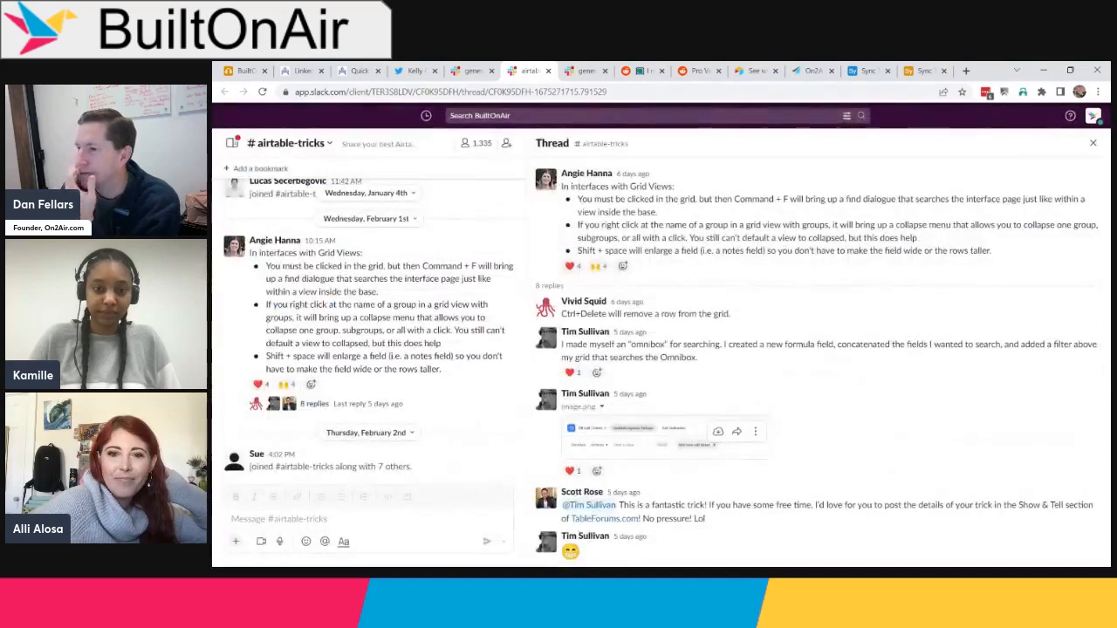
left_click(583, 75)
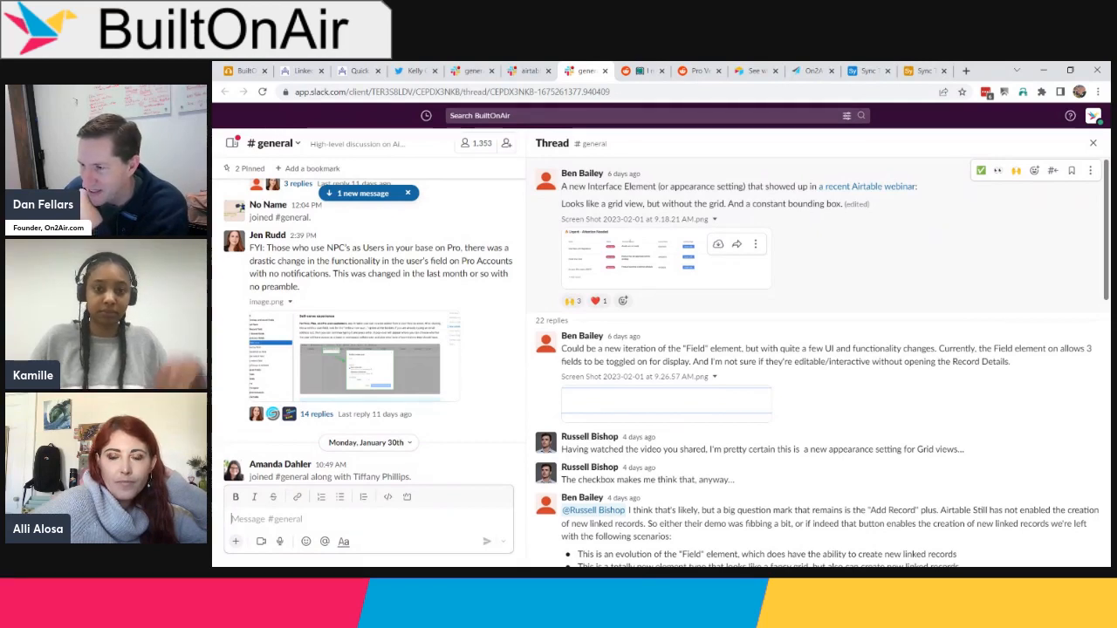
left_click(655, 264)
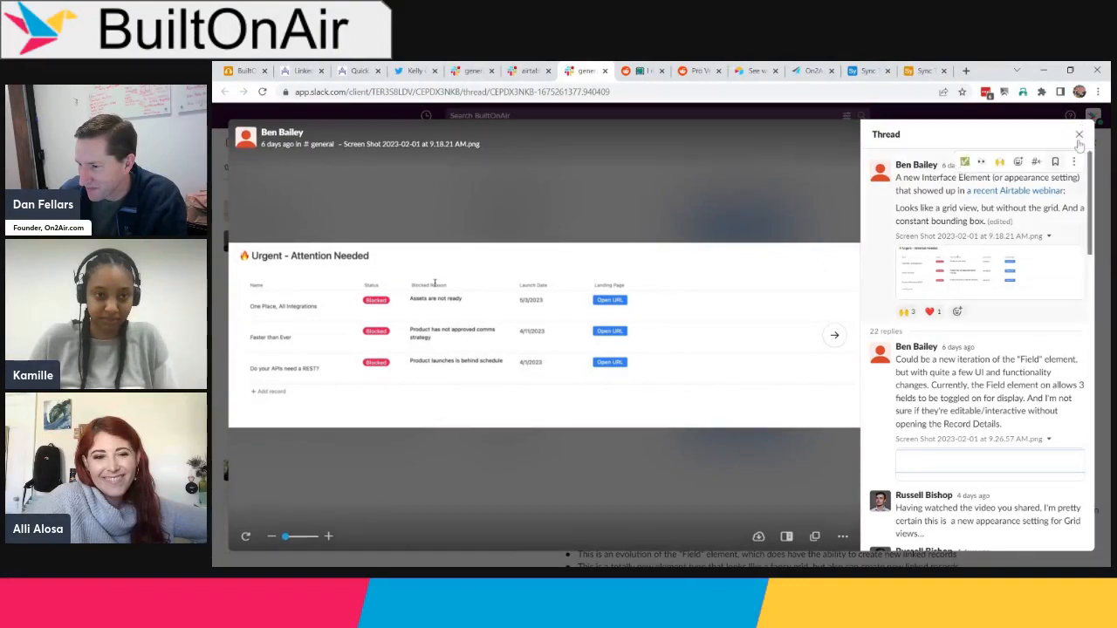
left_click(661, 150)
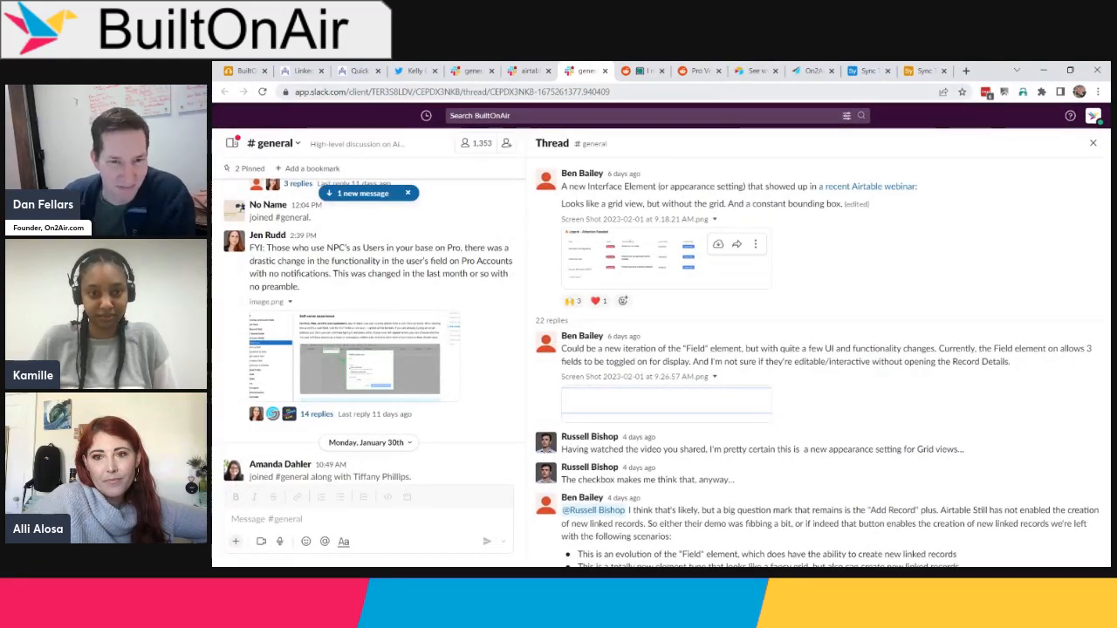
Step: Read the r/Airtable post on Reddit about the custom map extension, highlighting the name MapChart
left_click(644, 73)
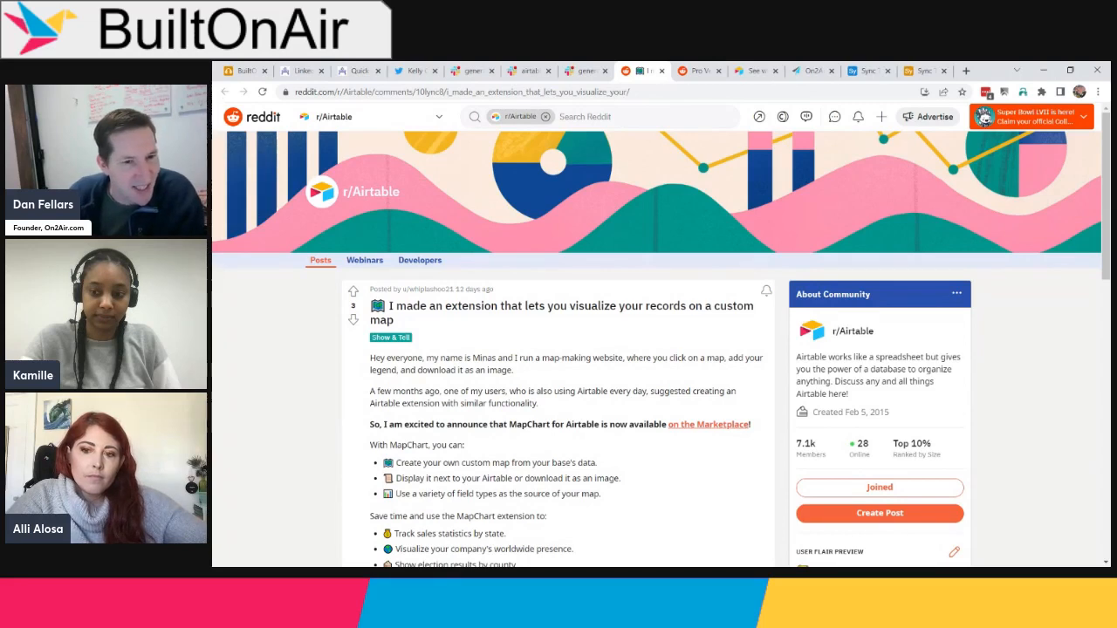
scroll(719, 310, "down", 2)
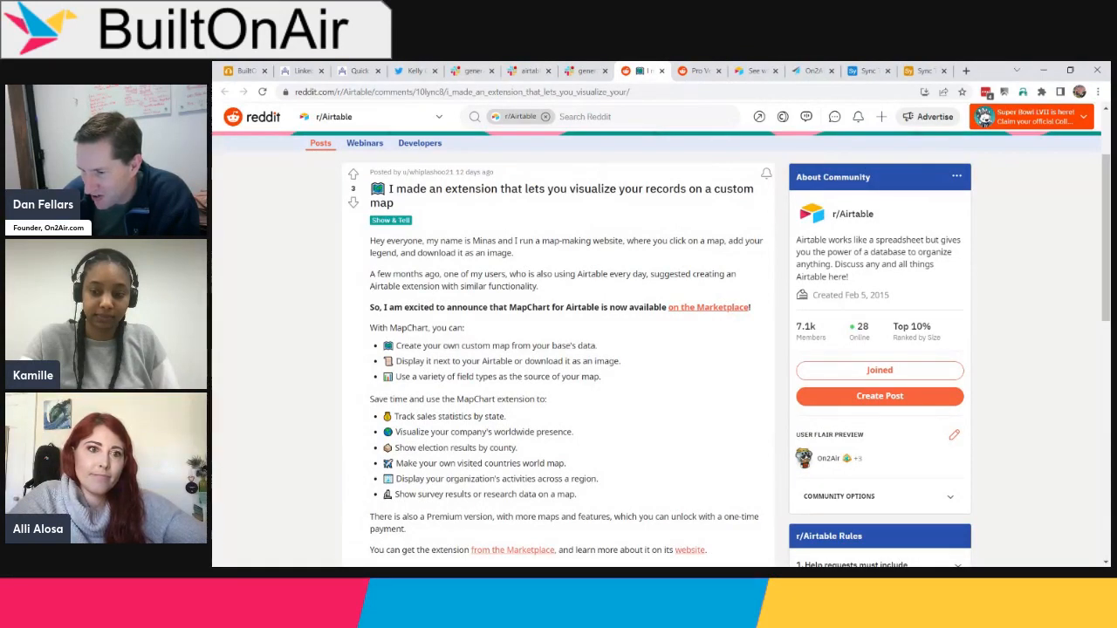
double_click(408, 328)
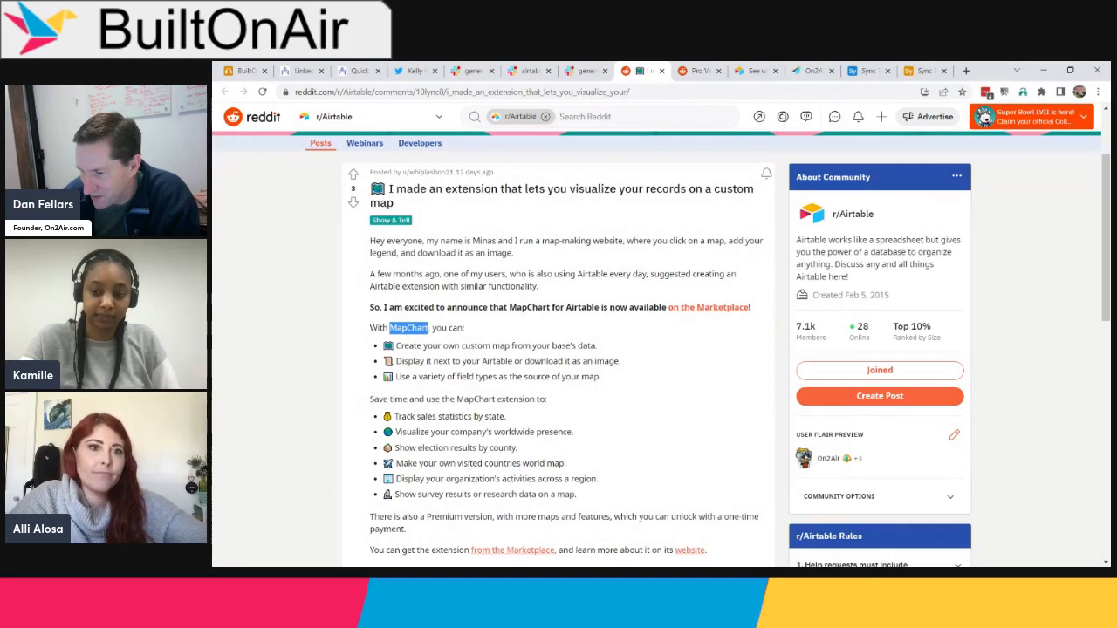
scroll(644, 351, "down", 2)
scroll(644, 350, "down", 1)
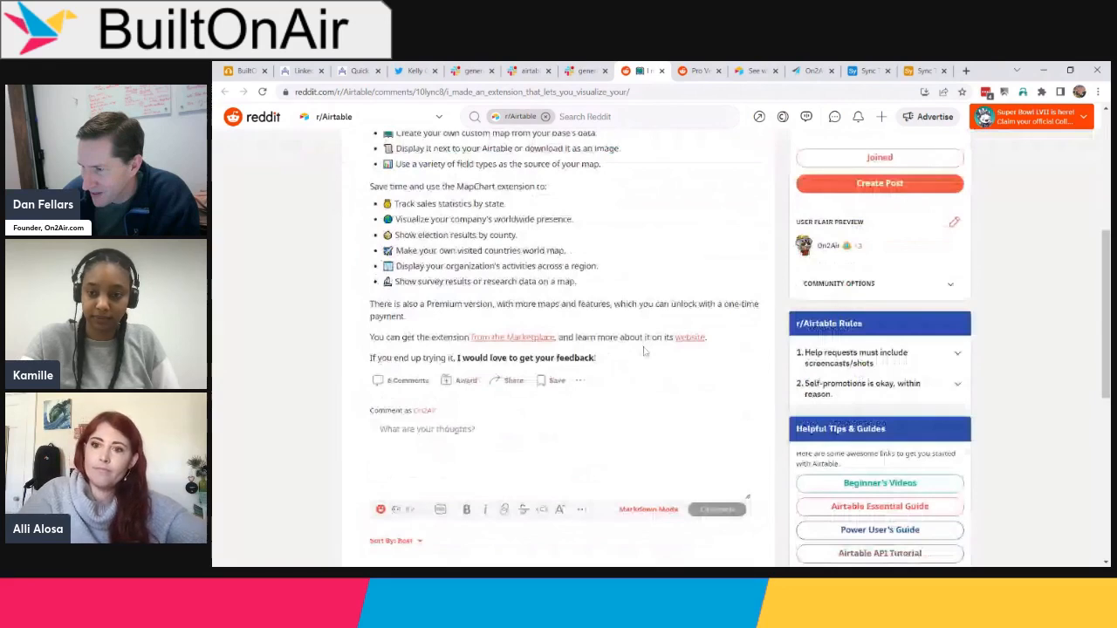
Step: Read the r/Airtable post announcing the Pro version of the Air WP Sync plugin for WordPress
key("ctrl+Tab")
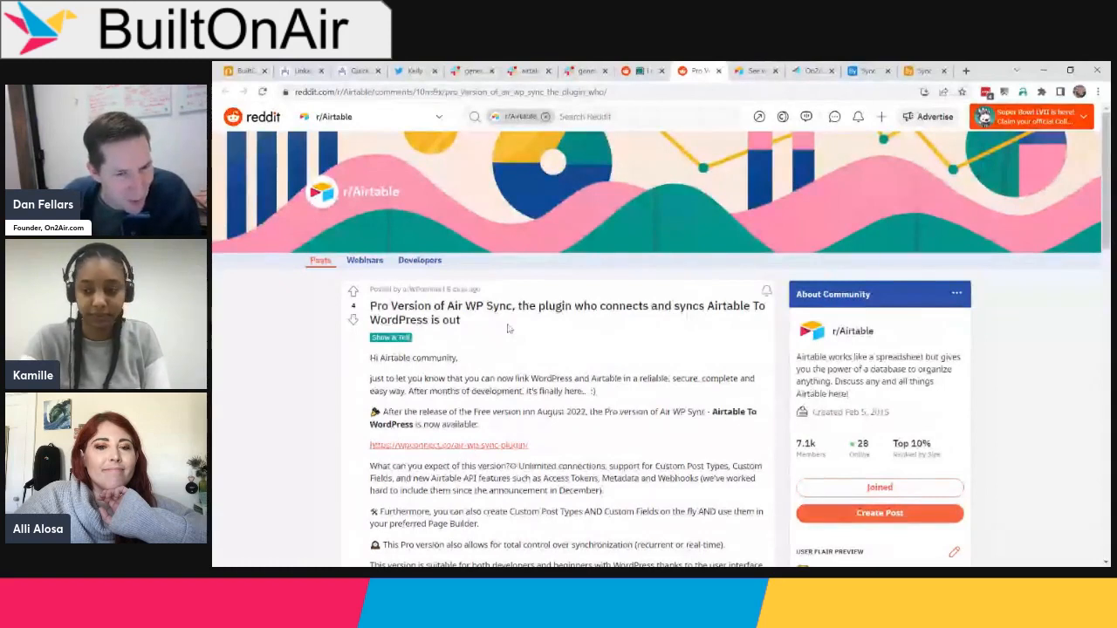
scroll(508, 329, "down", 2)
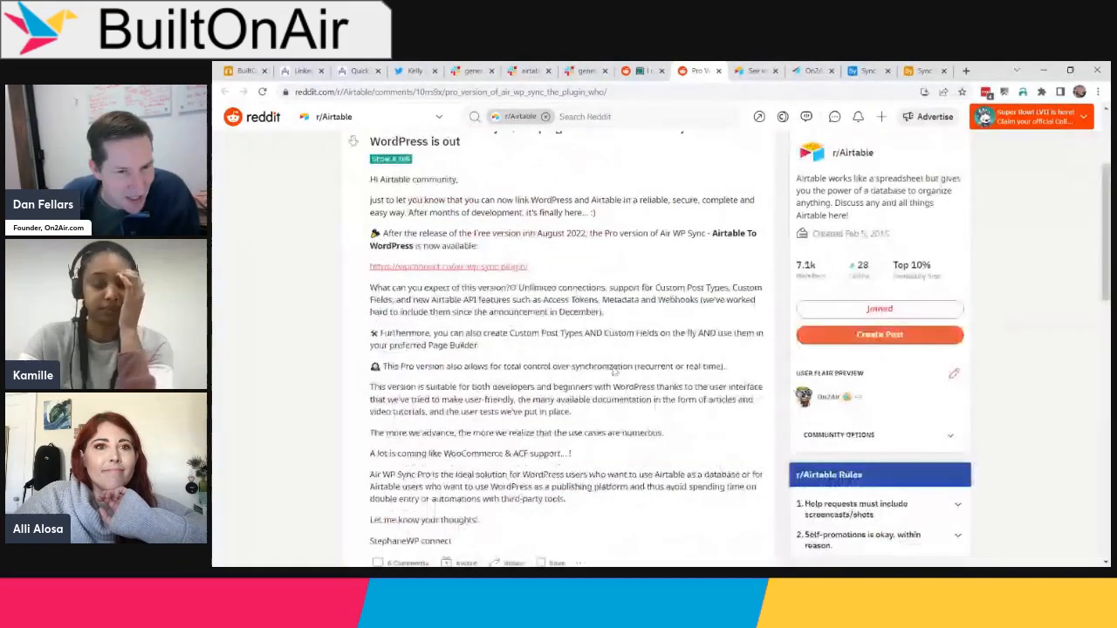
scroll(616, 371, "up", 1)
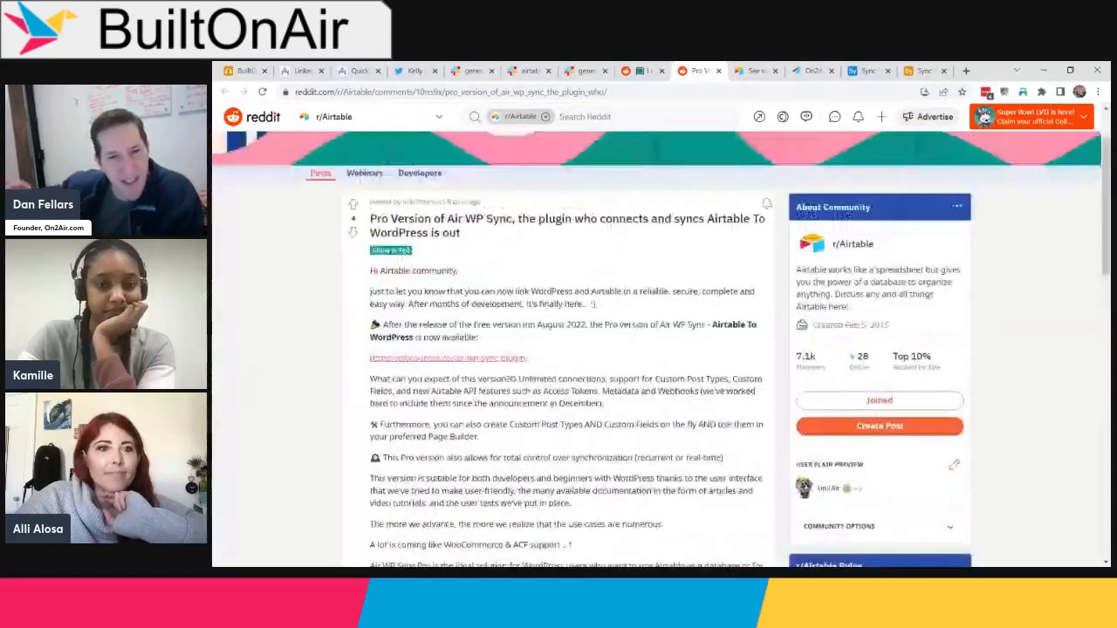
scroll(612, 371, "up", 1)
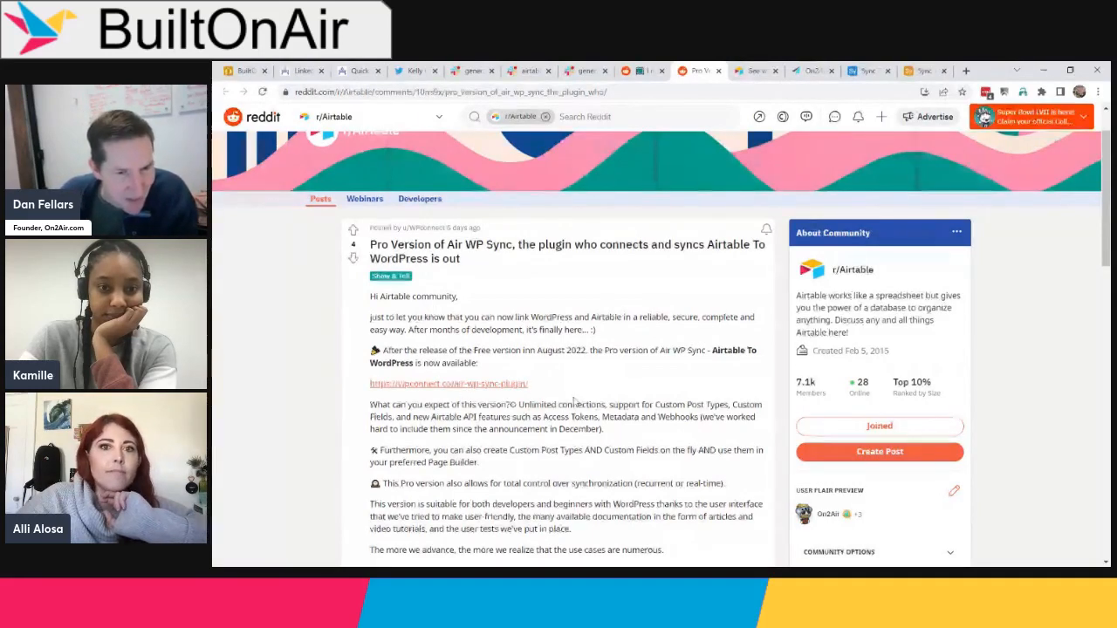
scroll(496, 364, "up", 1)
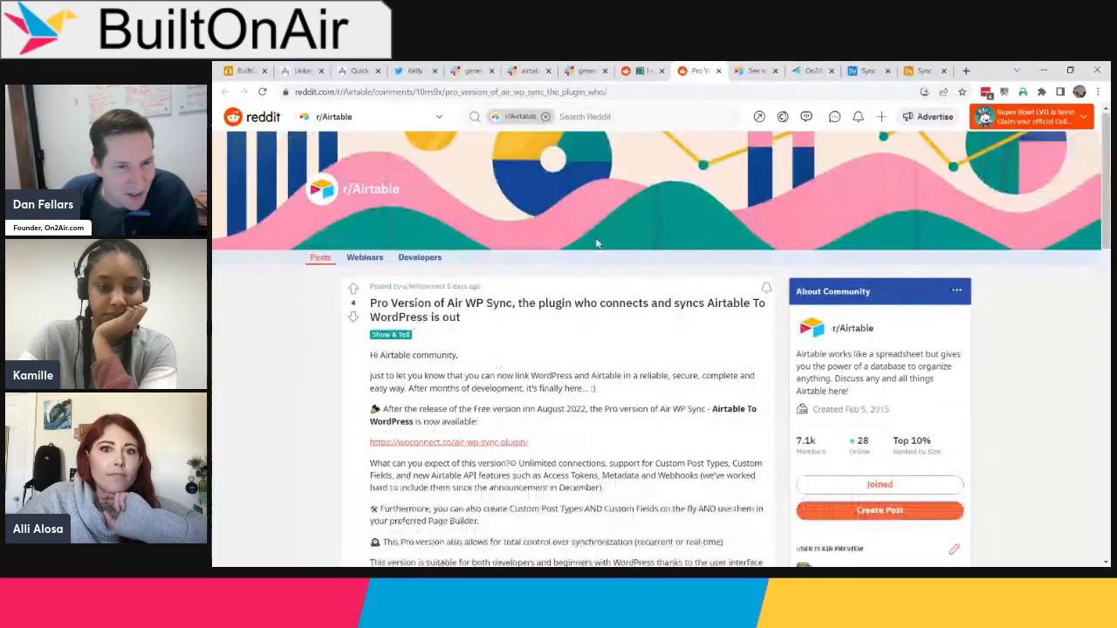
Step: Read the Airtable Community post "See what Make scenarios are in a base"
left_click(759, 81)
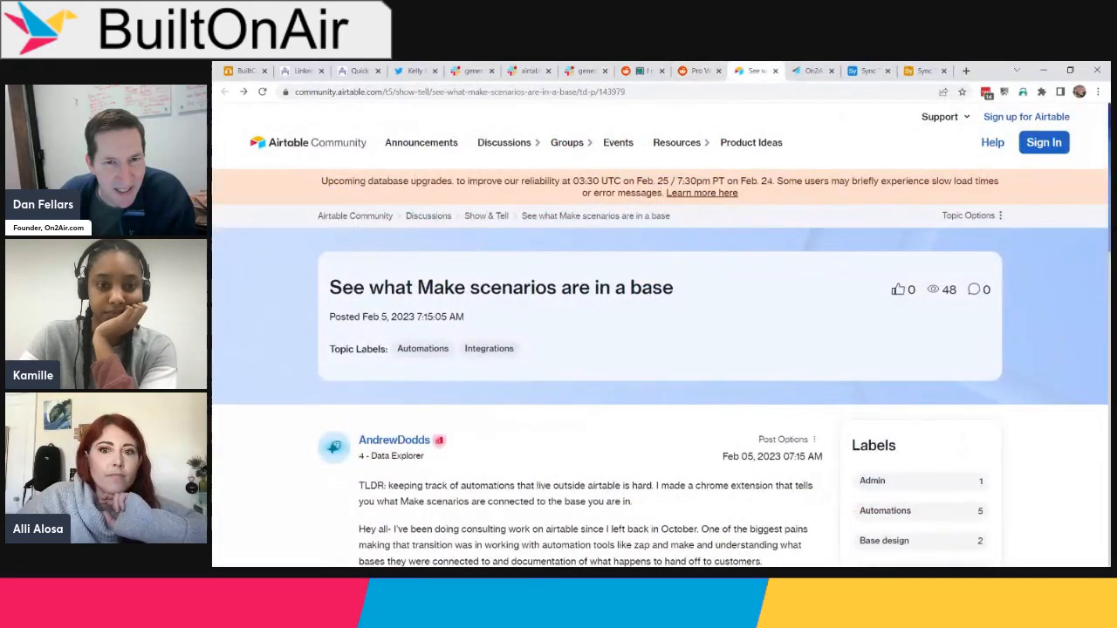
scroll(524, 361, "down", 2)
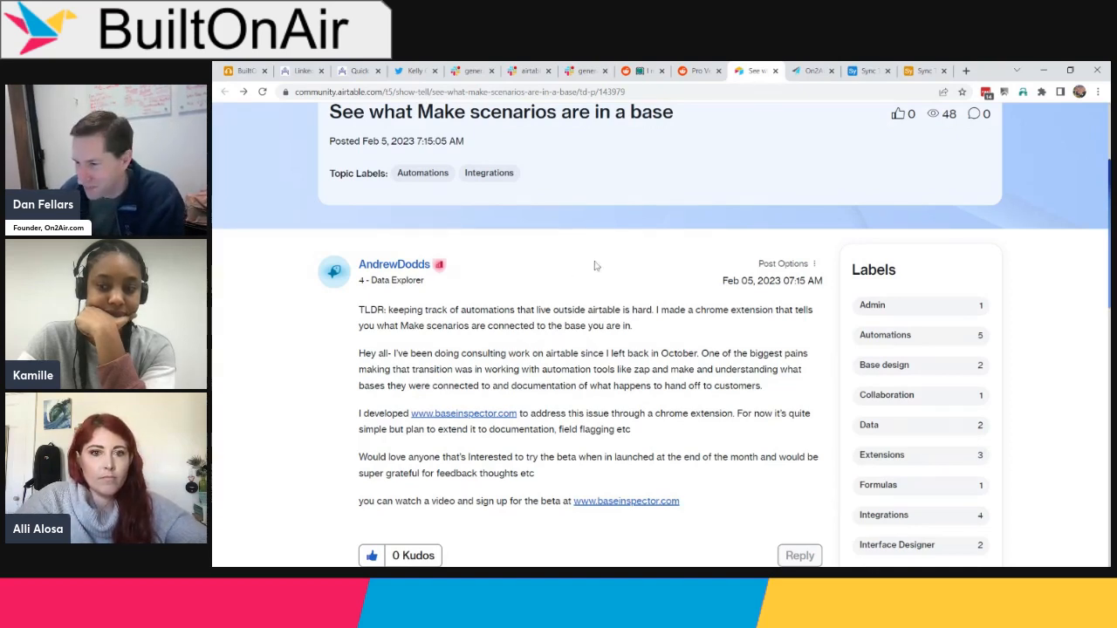
scroll(614, 274, "up", 3)
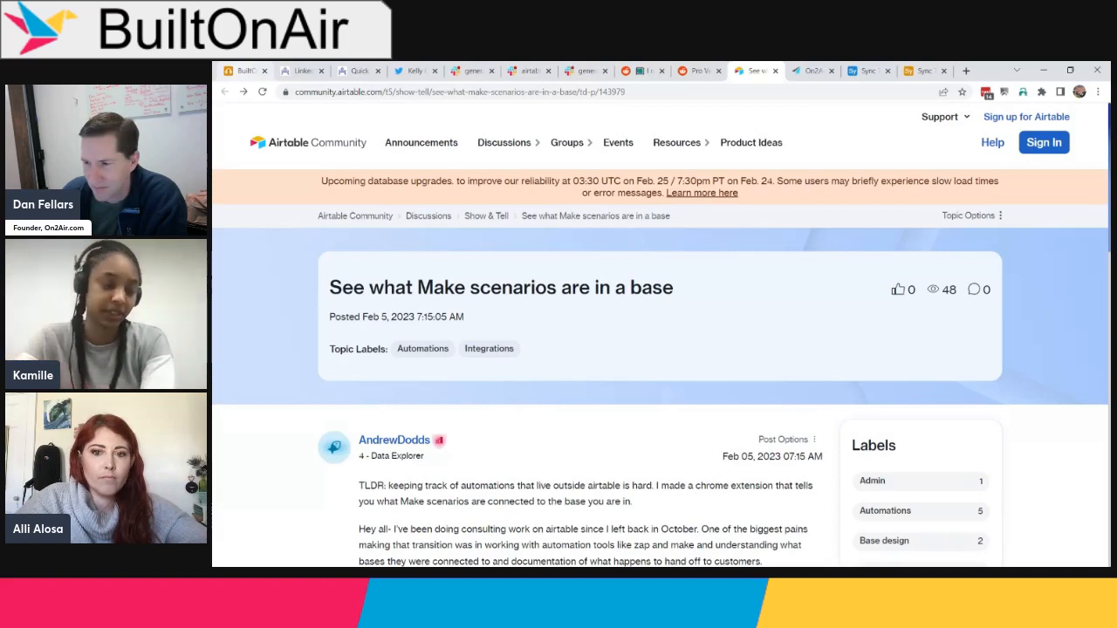
Step: In the BuiltOnAir Podcast base, open the Segment Images of Live Shows record S13-E05 and advance to the On2Air Spotlight slide
left_click(242, 71)
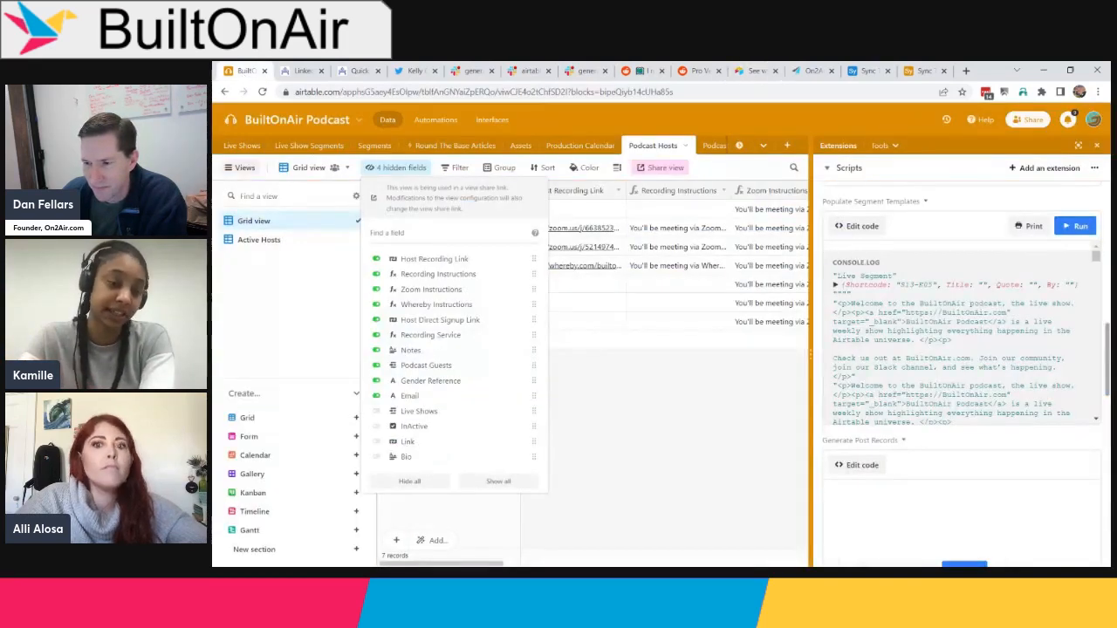
left_click(661, 381)
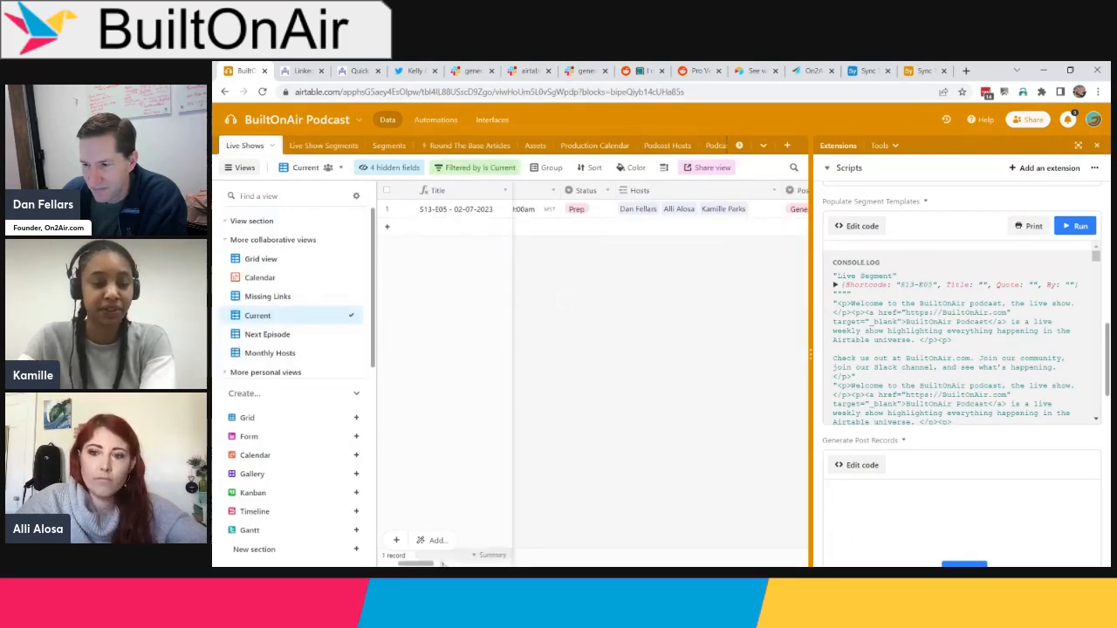
left_click_drag(428, 564, 558, 565)
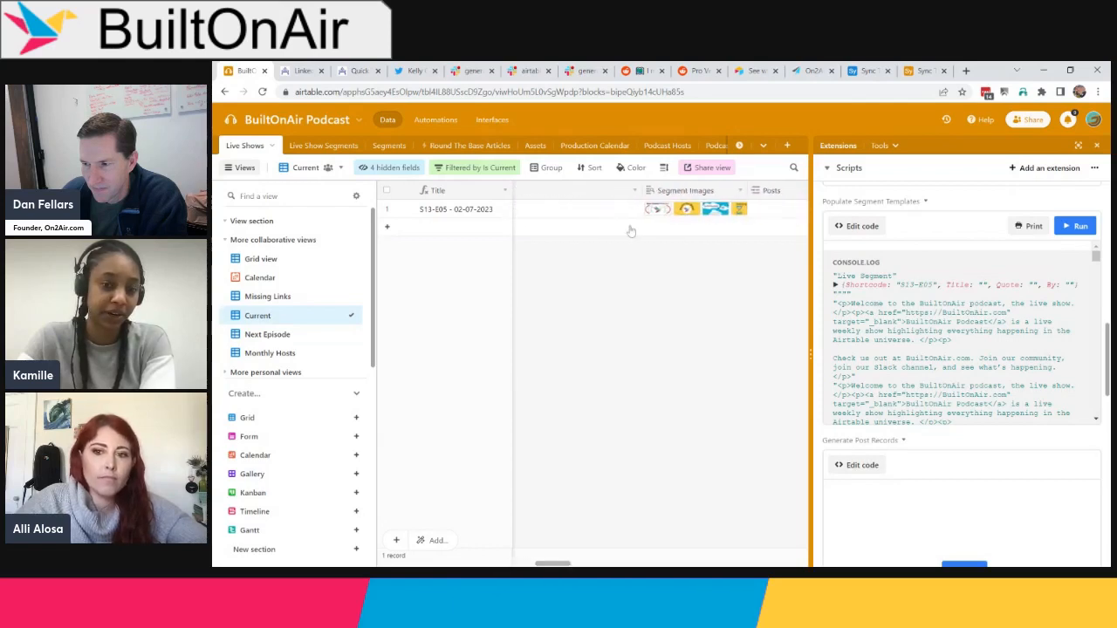
left_click(660, 214)
left_click(660, 214)
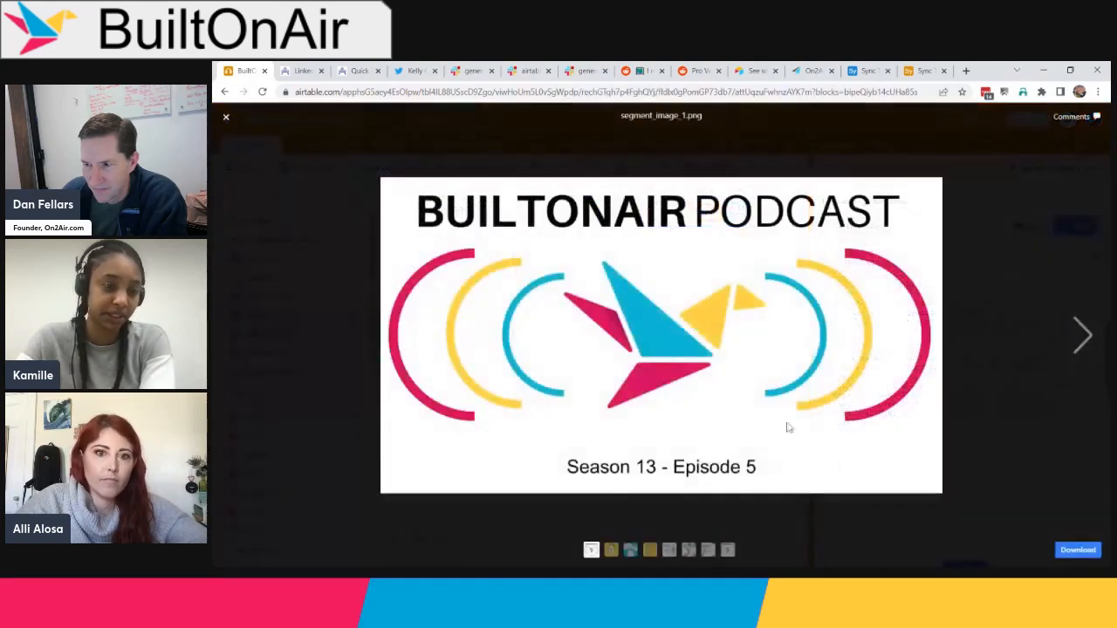
left_click(1082, 349)
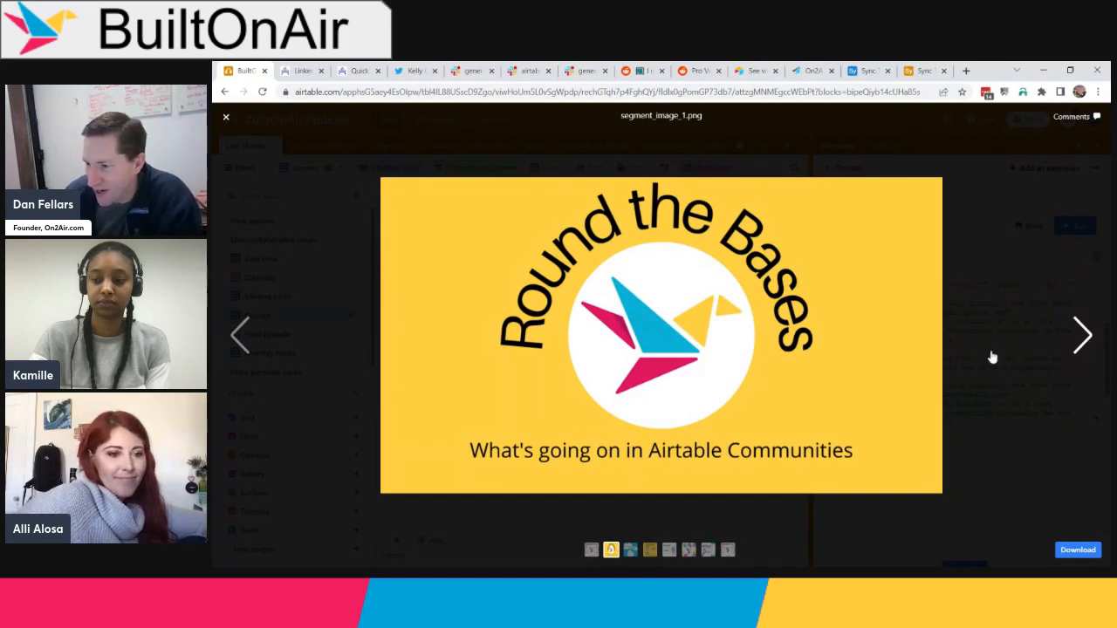
key("Right")
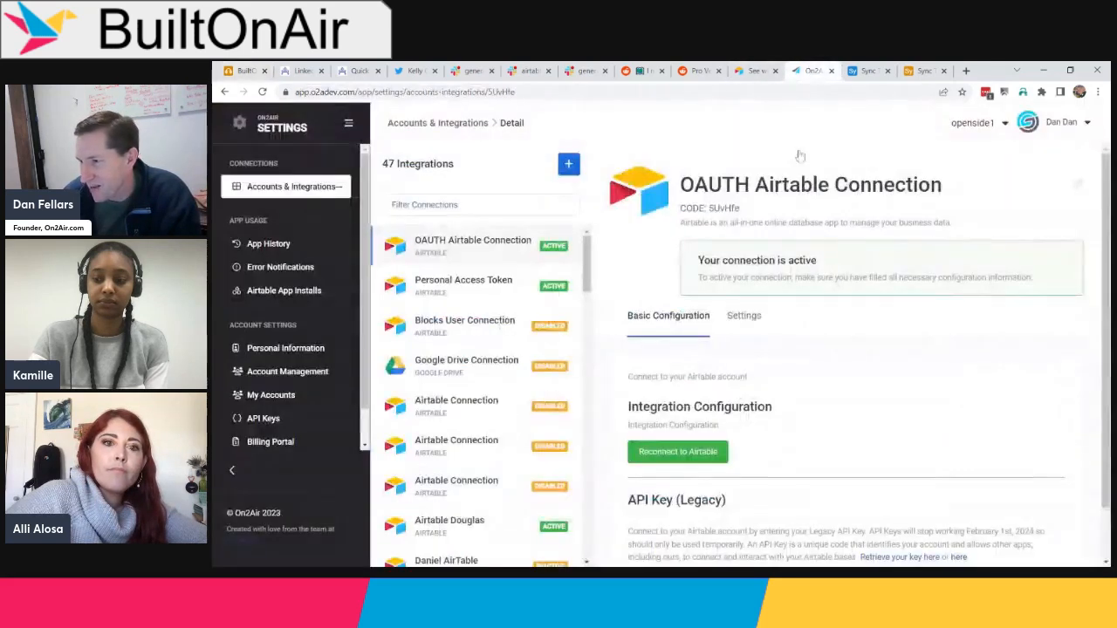
Step: Switch to On2Air's OAUTH Airtable Connection settings and reveal the legacy API key entry field
left_click(809, 71)
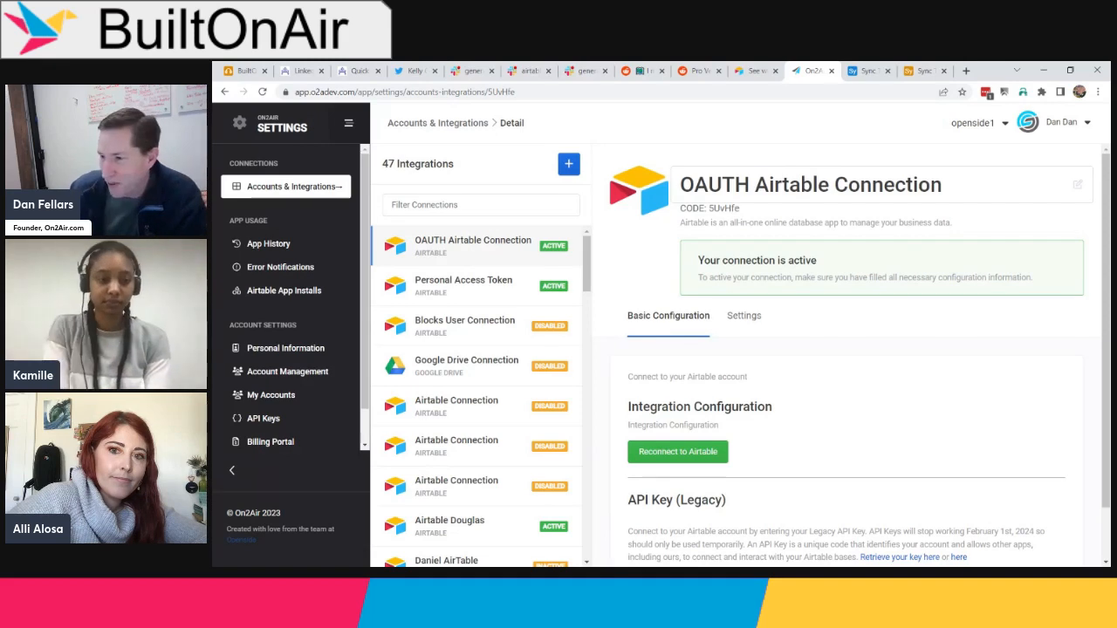
scroll(860, 384, "down", 1)
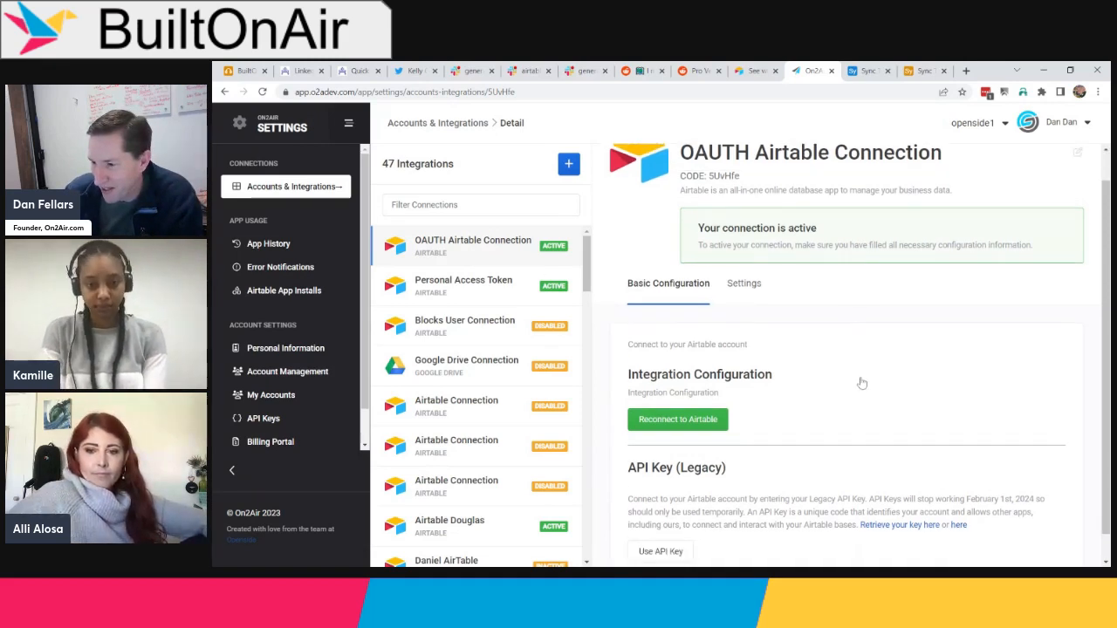
scroll(820, 410, "down", 1)
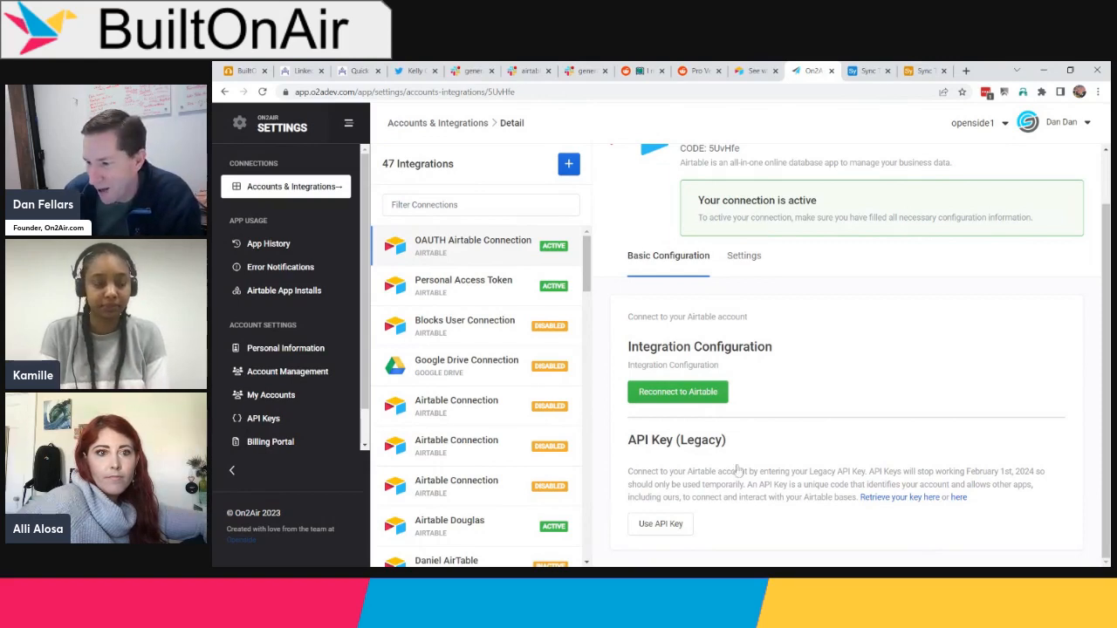
left_click(673, 524)
scroll(779, 462, "down", 1)
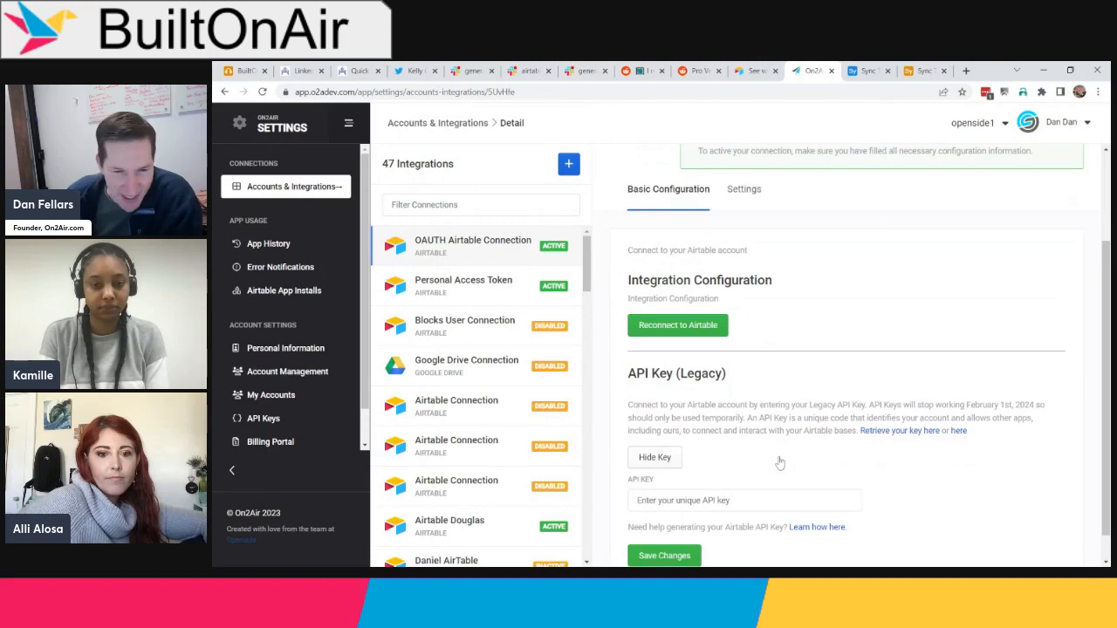
scroll(779, 463, "down", 1)
left_click(757, 419)
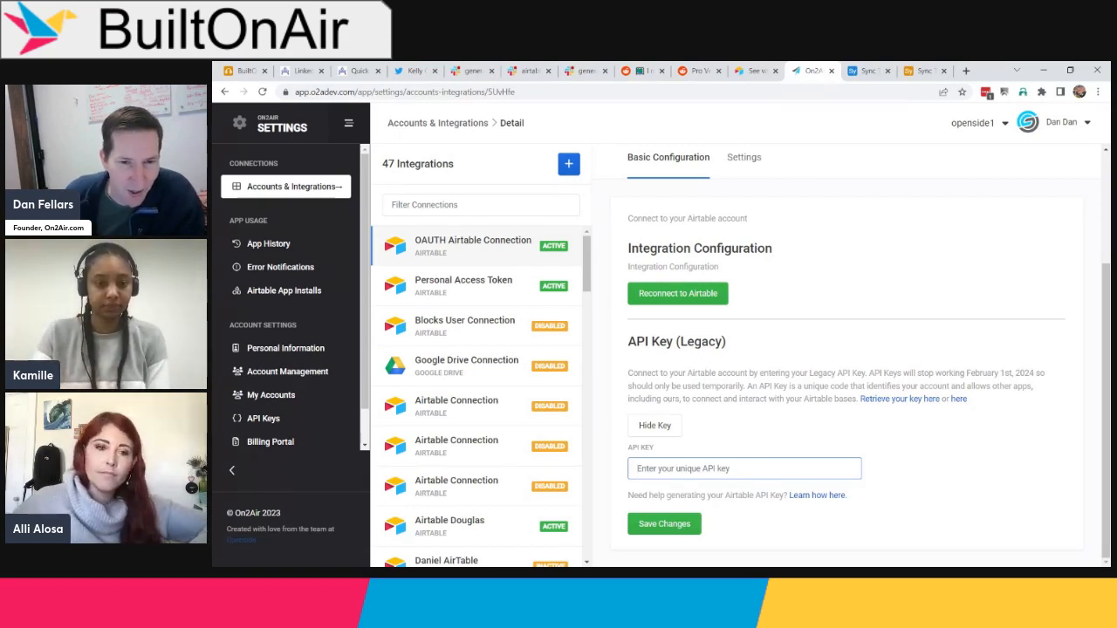
Step: View the Airtable reconnection instructions for the OAUTH Airtable Connection, then close them without reconnecting
scroll(711, 375, "up", 3)
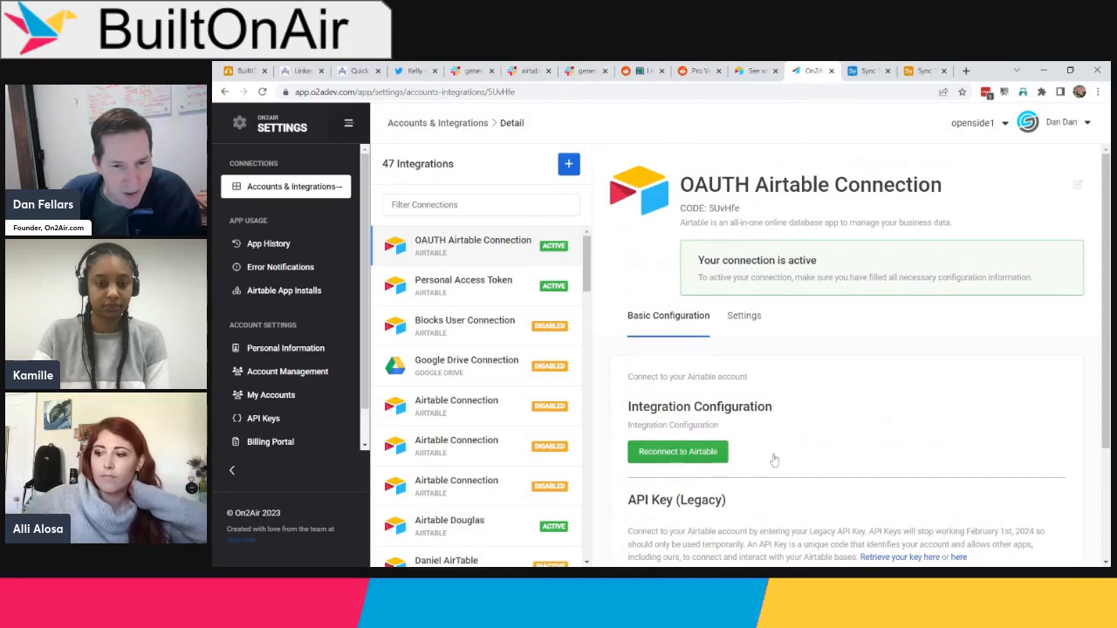
left_click(699, 453)
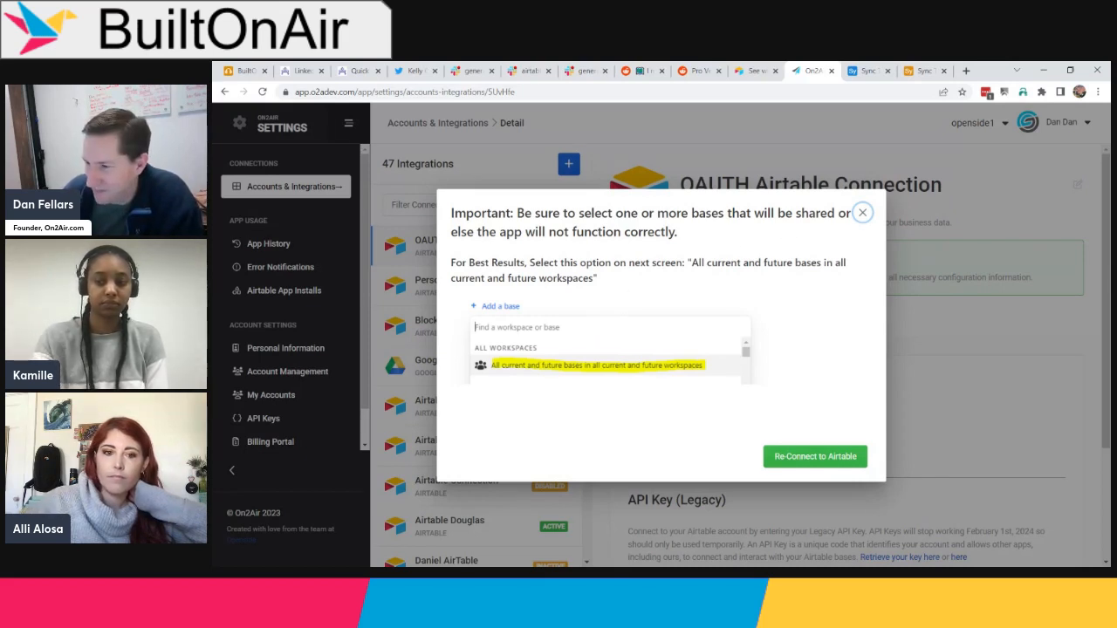
left_click(862, 212)
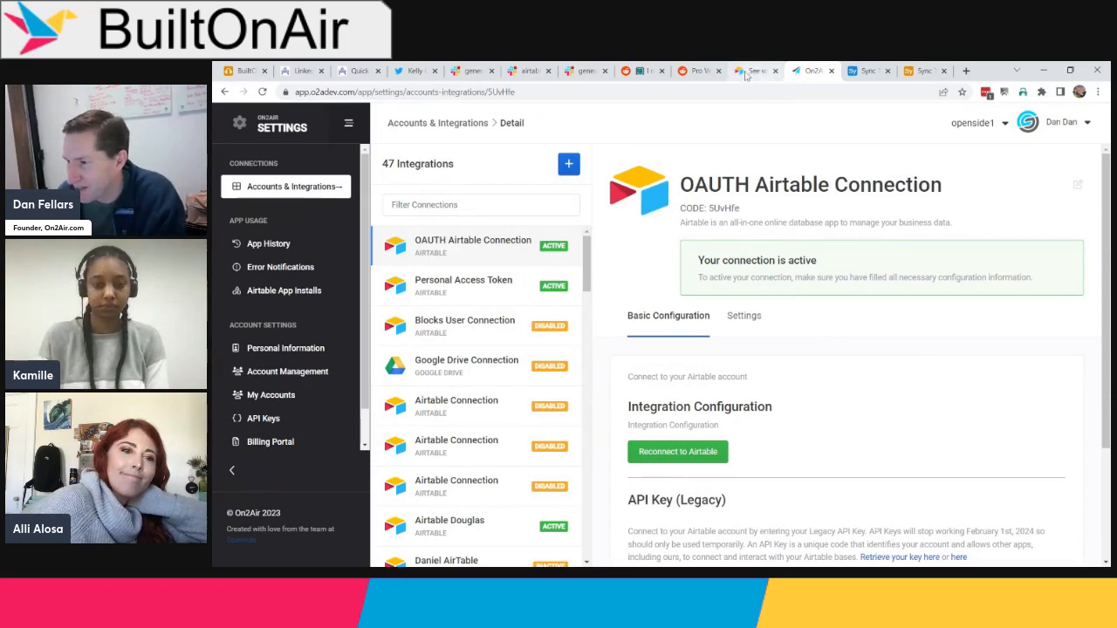
Step: Return to the segment images in the BuiltOnAir Podcast base and advance past the On2Air Spotlight slide
left_click(243, 73)
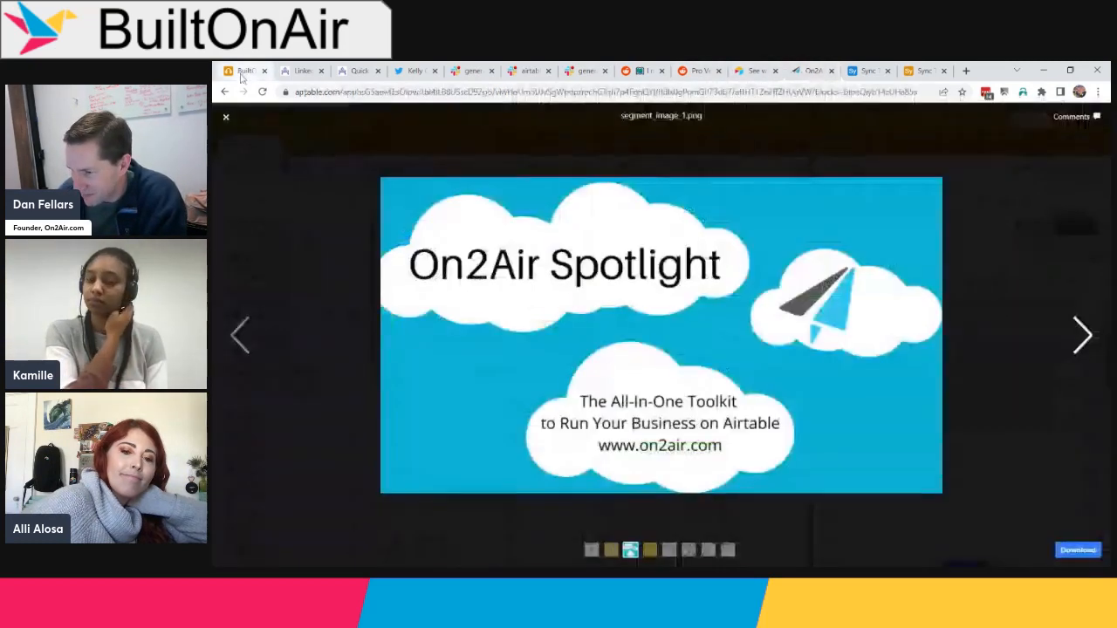
left_click(1080, 332)
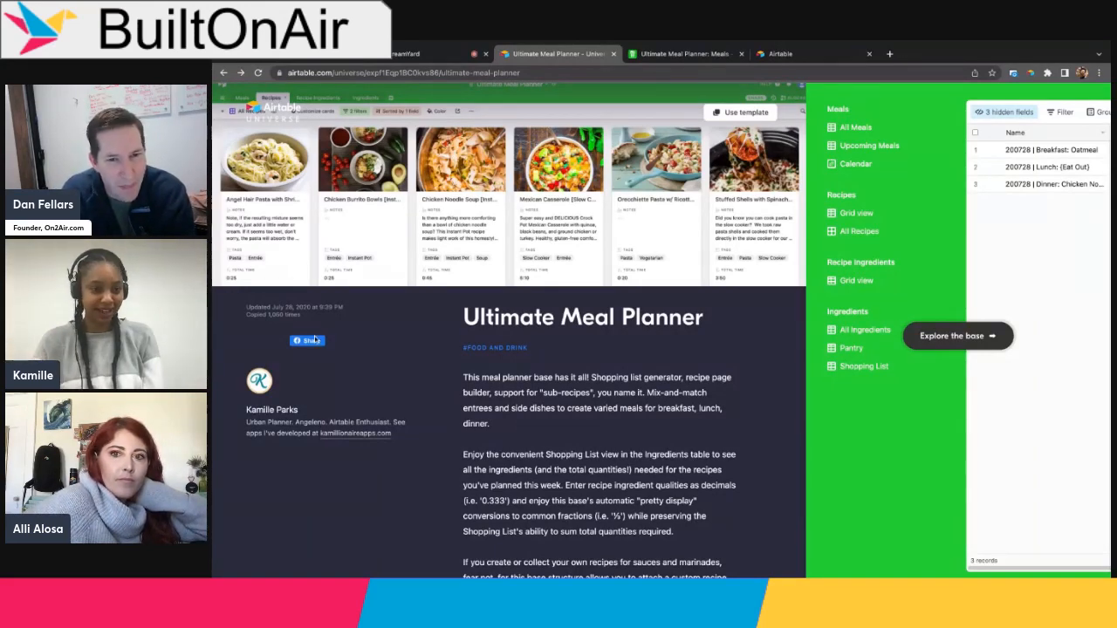
Step: Highlight the update date on the Ultimate Meal Planner page in Airtable Universe, skim the page, and explore the base
left_click_drag(272, 307, 306, 308)
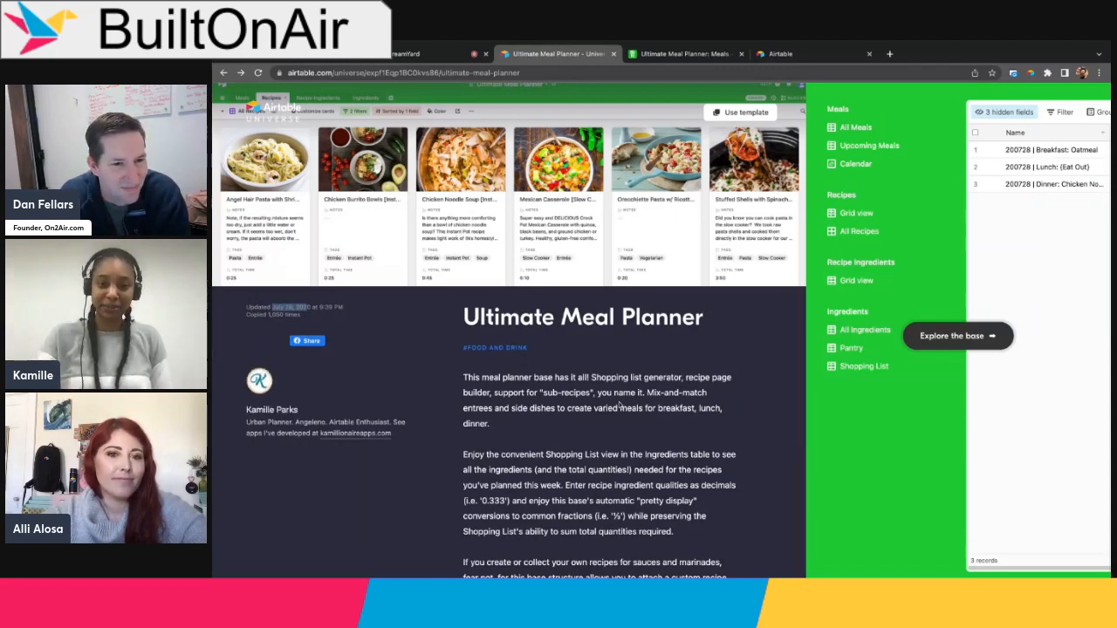
scroll(621, 406, "down", 3)
scroll(620, 405, "up", 3)
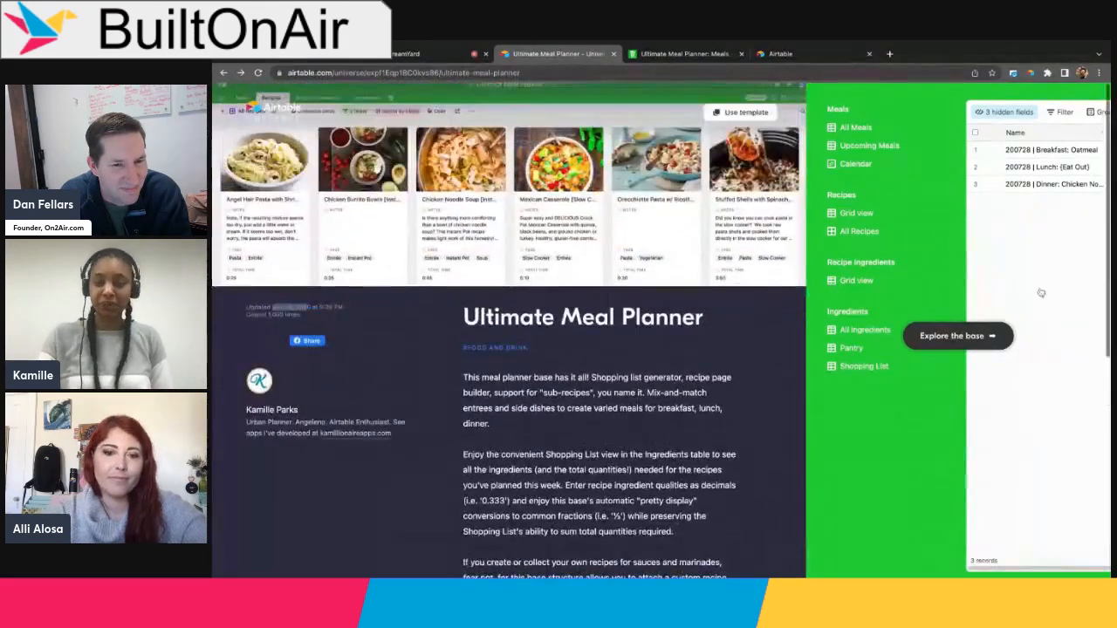
left_click(960, 339)
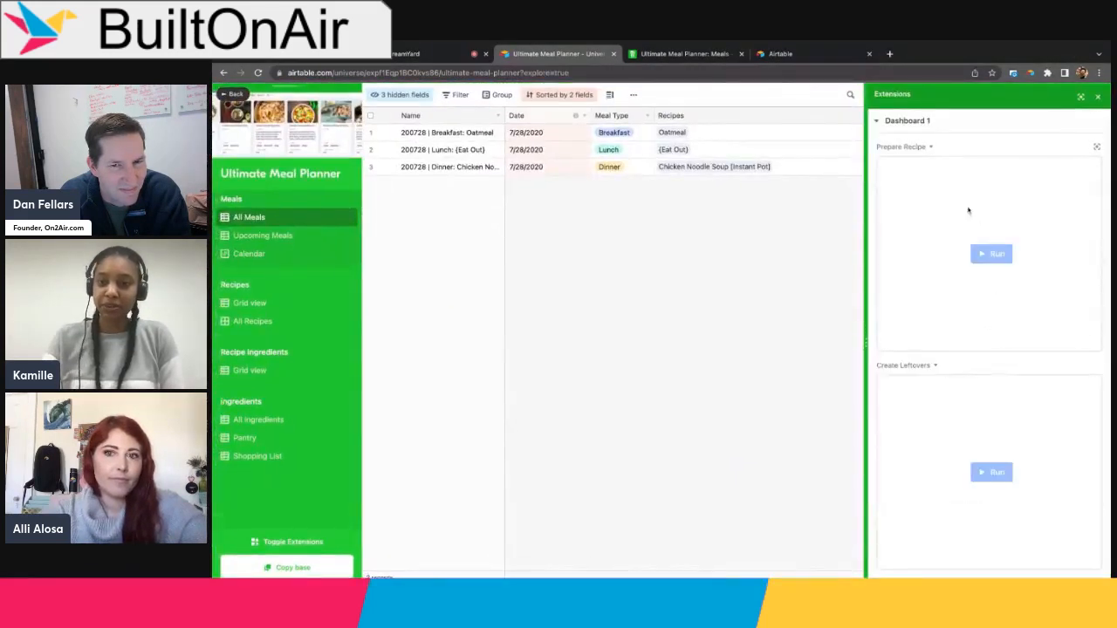
Step: Examine the Prepare Recipe and Create Leftovers extensions and the remaining All Meals fields in the shared Ultimate Meal Planner base
scroll(961, 194, "down", 1)
left_click(917, 147)
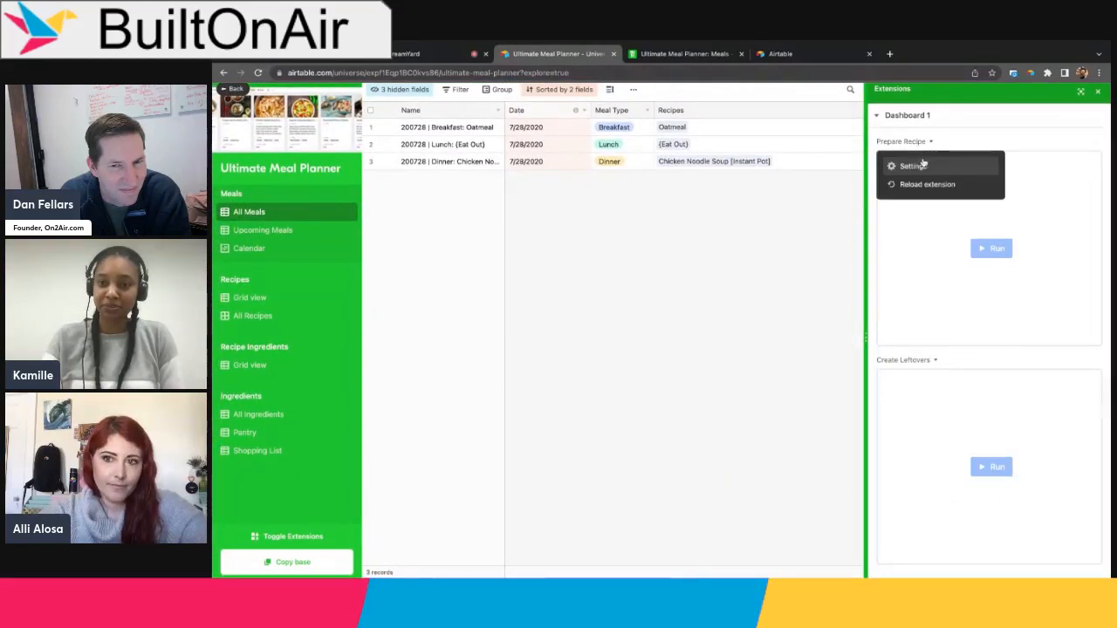
left_click(970, 141)
scroll(986, 250, "down", 2)
scroll(986, 251, "up", 3)
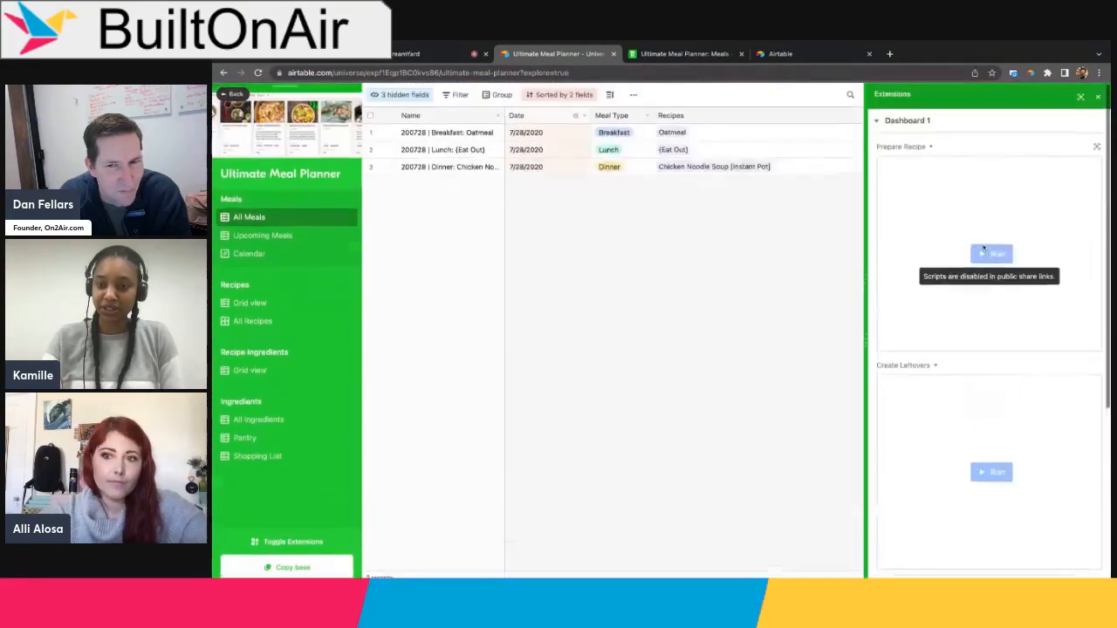
scroll(758, 235, "right", 5)
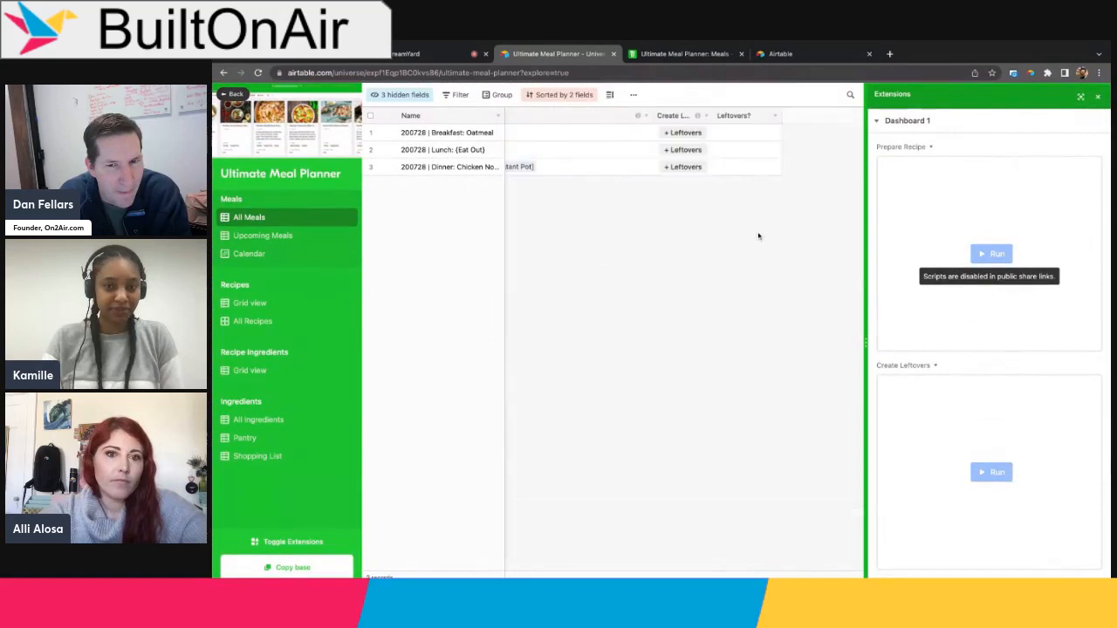
scroll(759, 235, "left", 2)
scroll(759, 235, "left", 3)
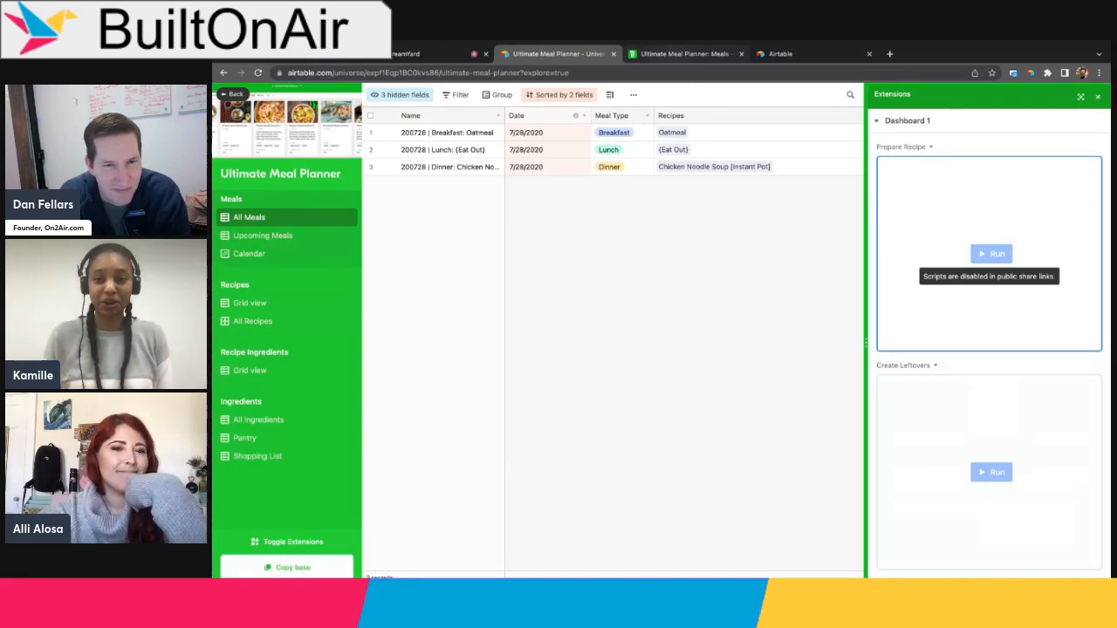
scroll(1028, 303, "down", 2)
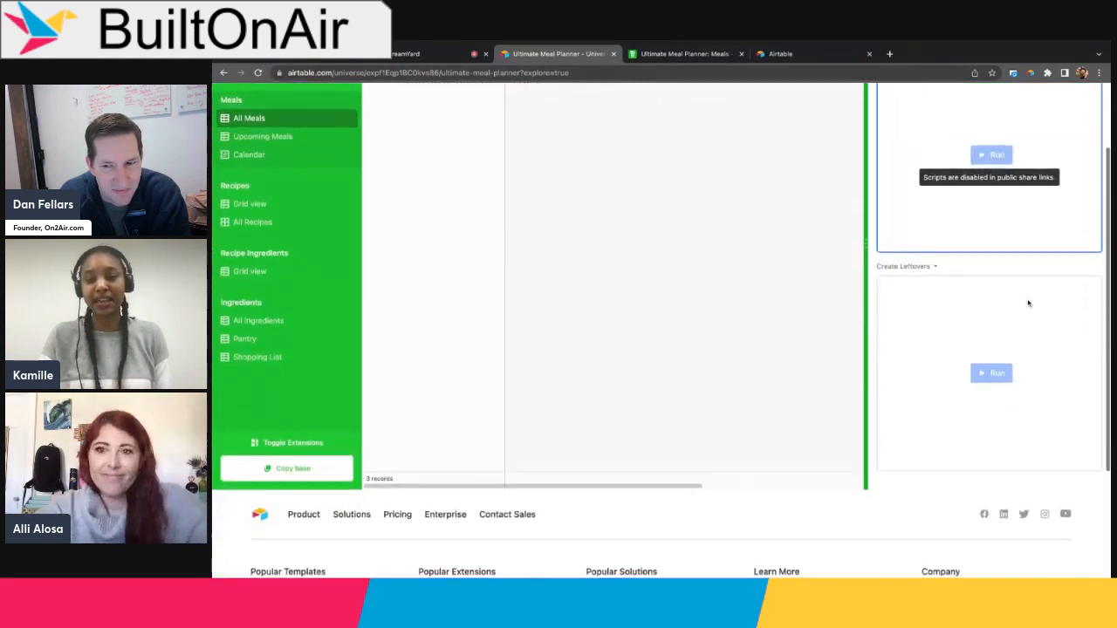
scroll(1027, 302, "up", 2)
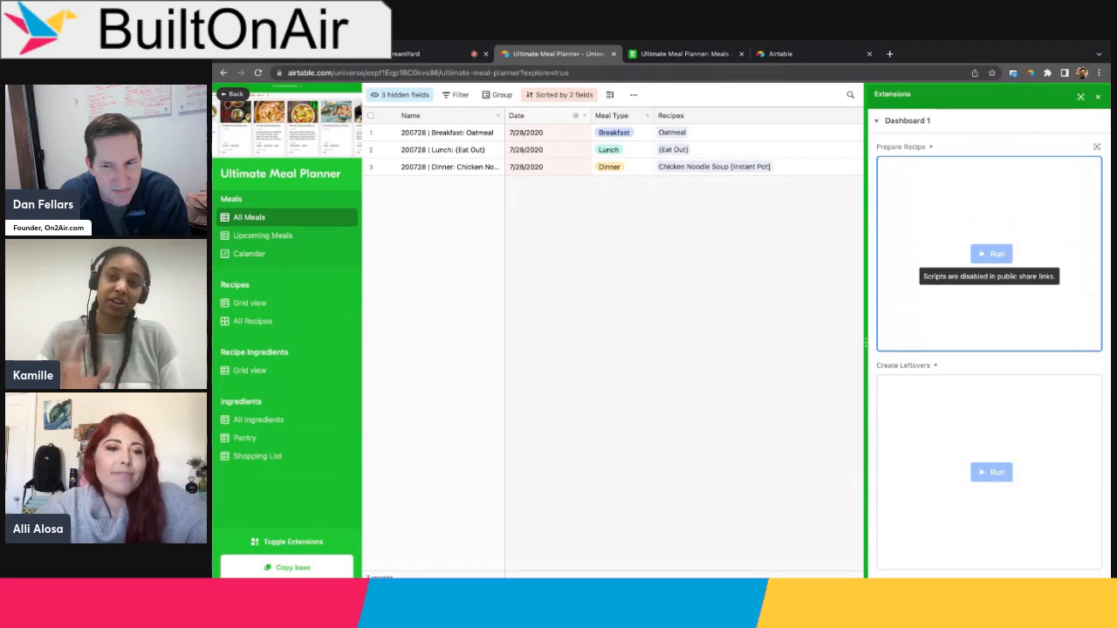
Step: Switch to the editable Ultimate Meal Planner base, hide its extensions, and select the breakfast and lunch recipe entries
left_click(661, 54)
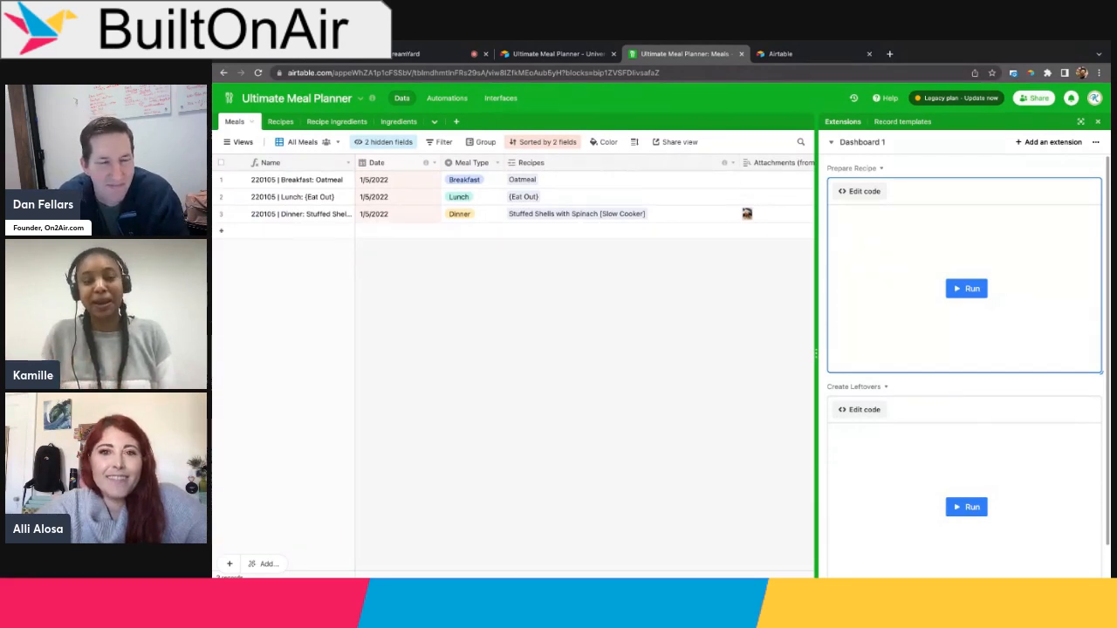
left_click(1098, 121)
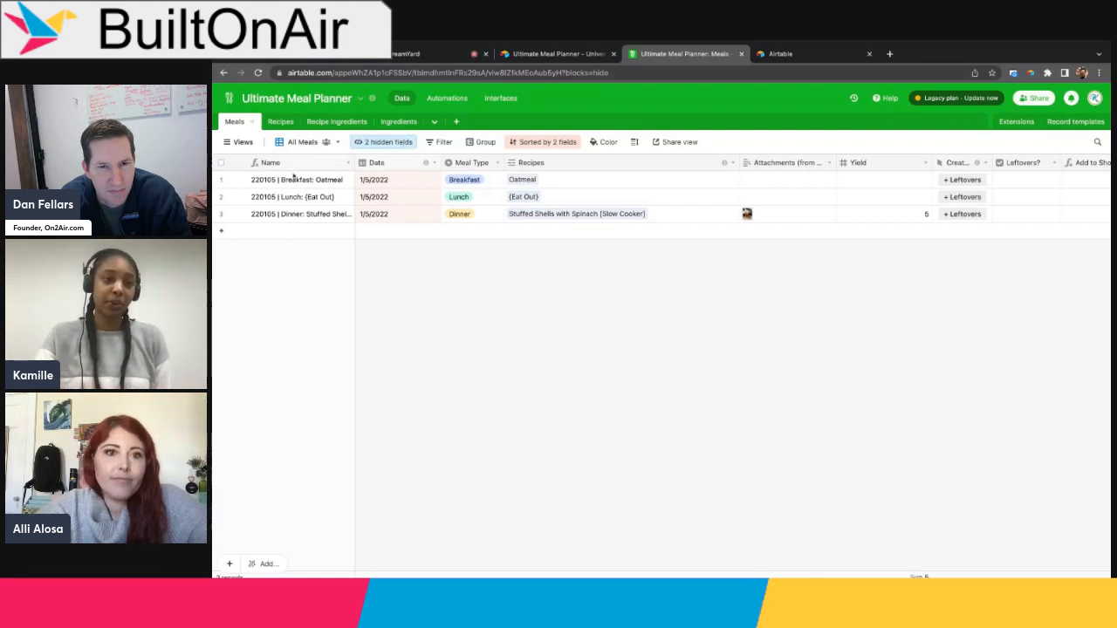
left_click(563, 181)
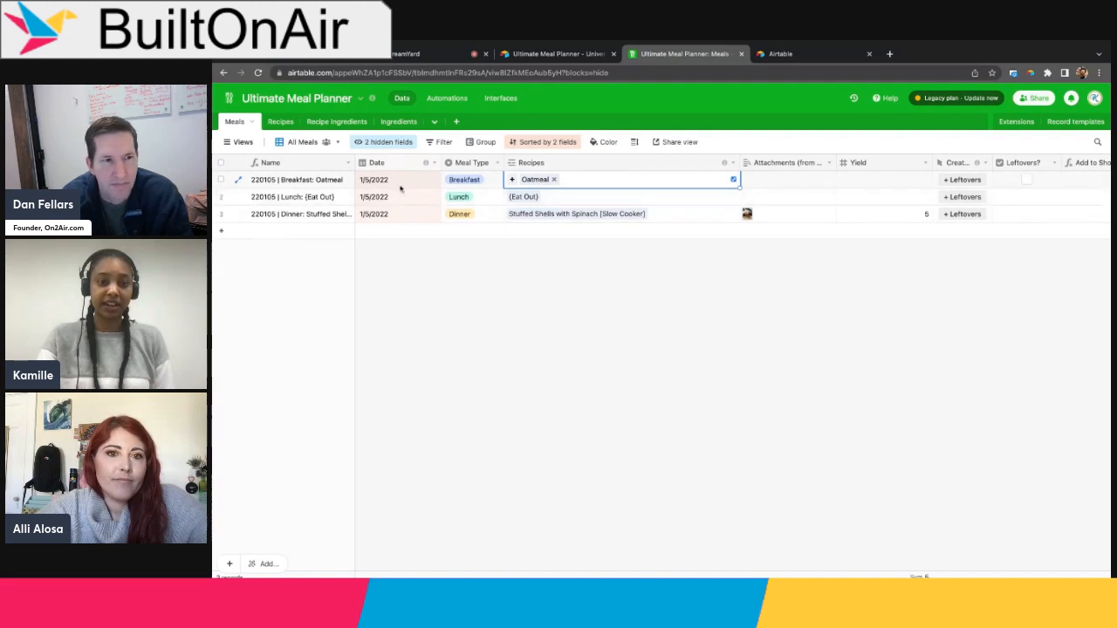
left_click(599, 199)
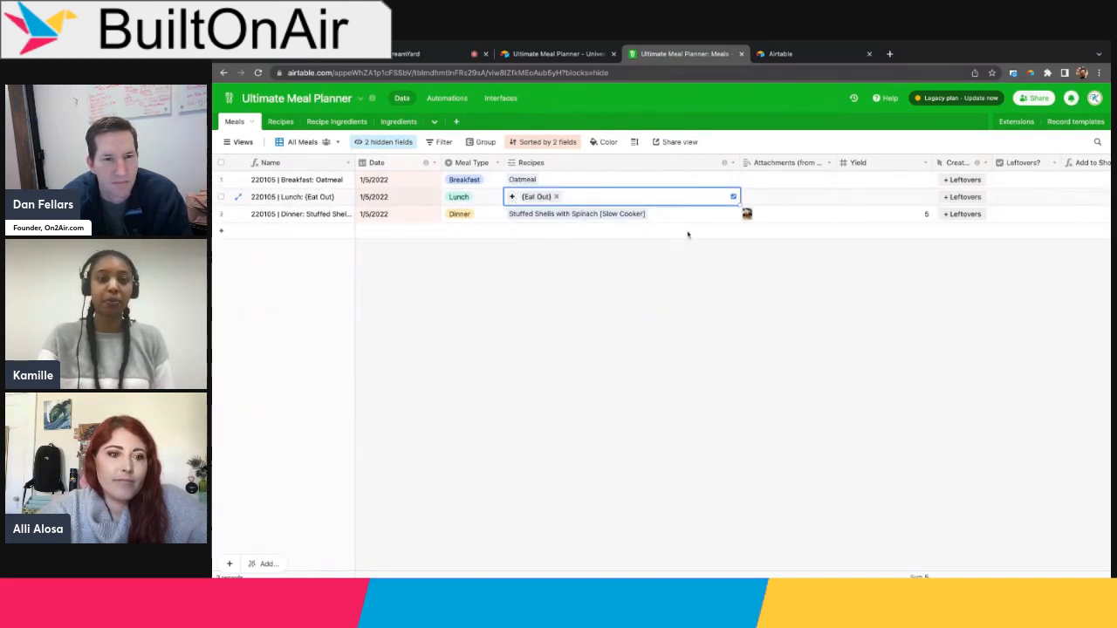
Step: Link the 30 Minute Tomato Sauce recipe to the 1/5/2022 dinner record in the Meals table
left_click(552, 217)
left_click(513, 214)
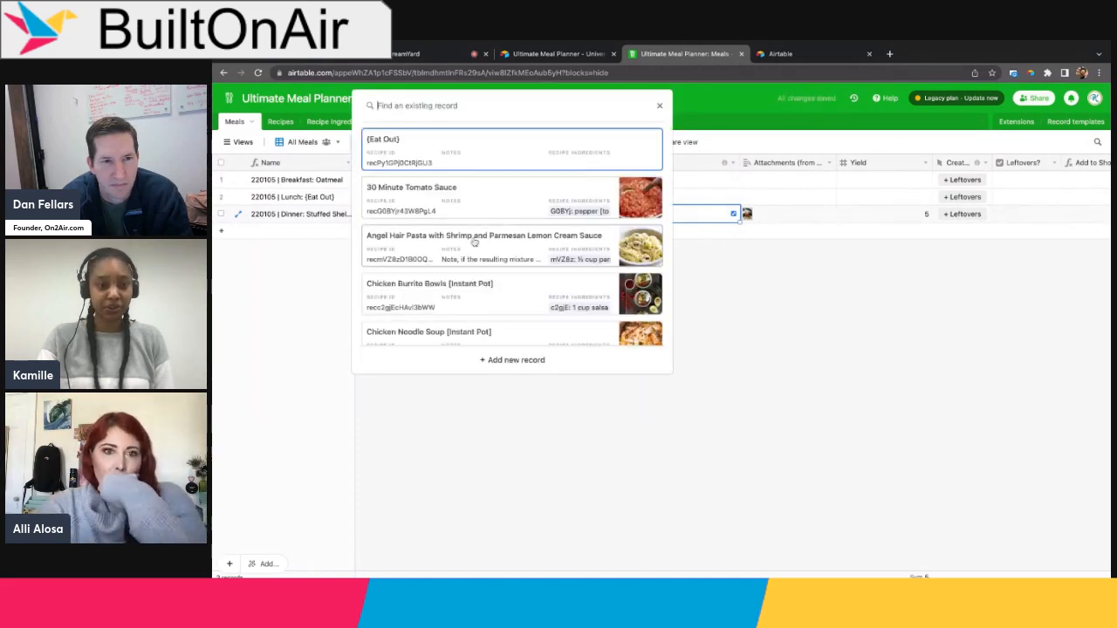
left_click(496, 206)
left_click(644, 326)
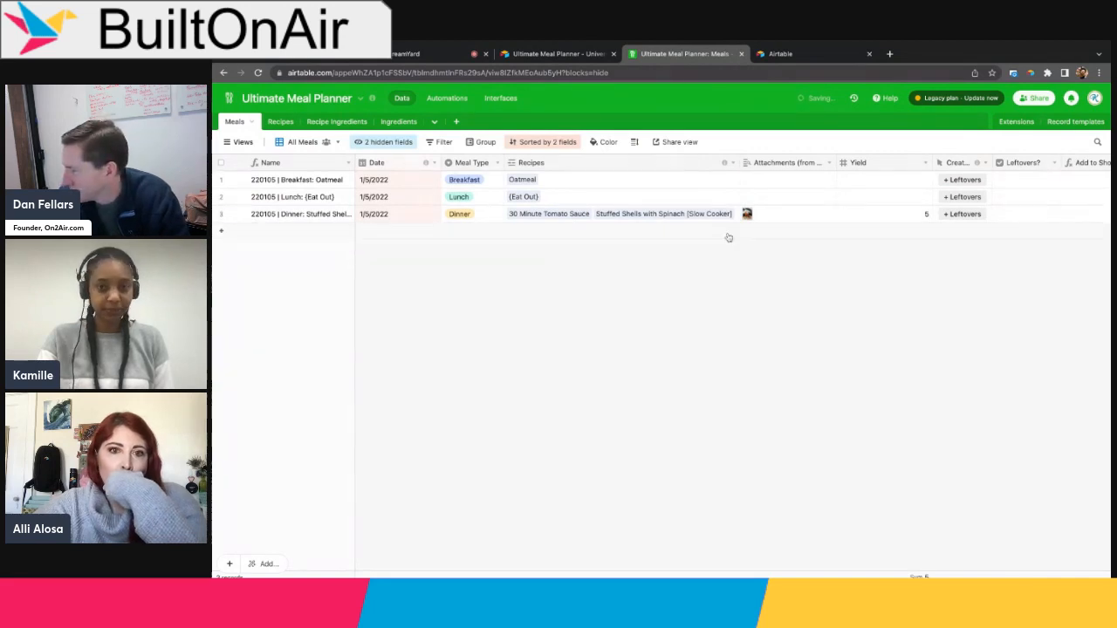
Step: Examine the dinner record's linked recipes, attachments, yield and leftovers fields across the Meals table
scroll(731, 231, "right", 3)
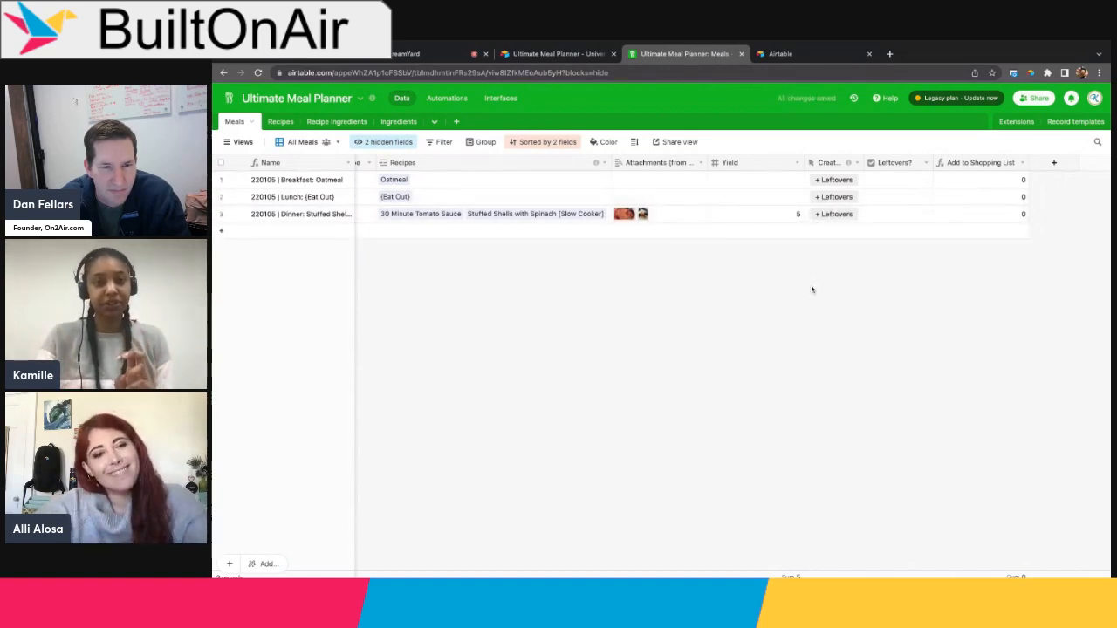
scroll(811, 290, "left", 3)
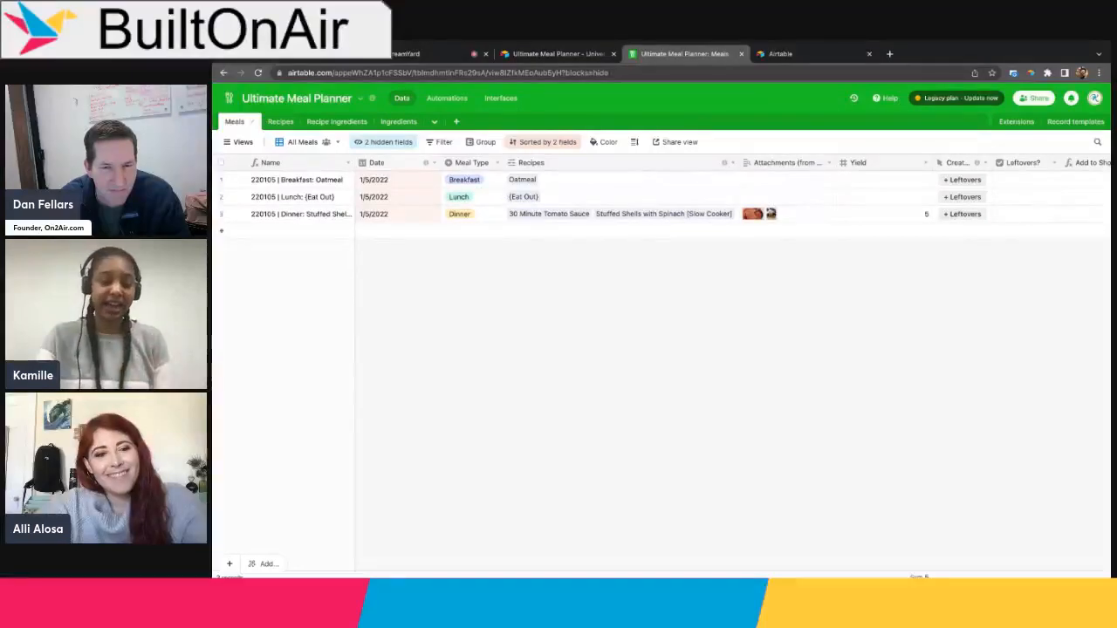
scroll(737, 197, "right", 3)
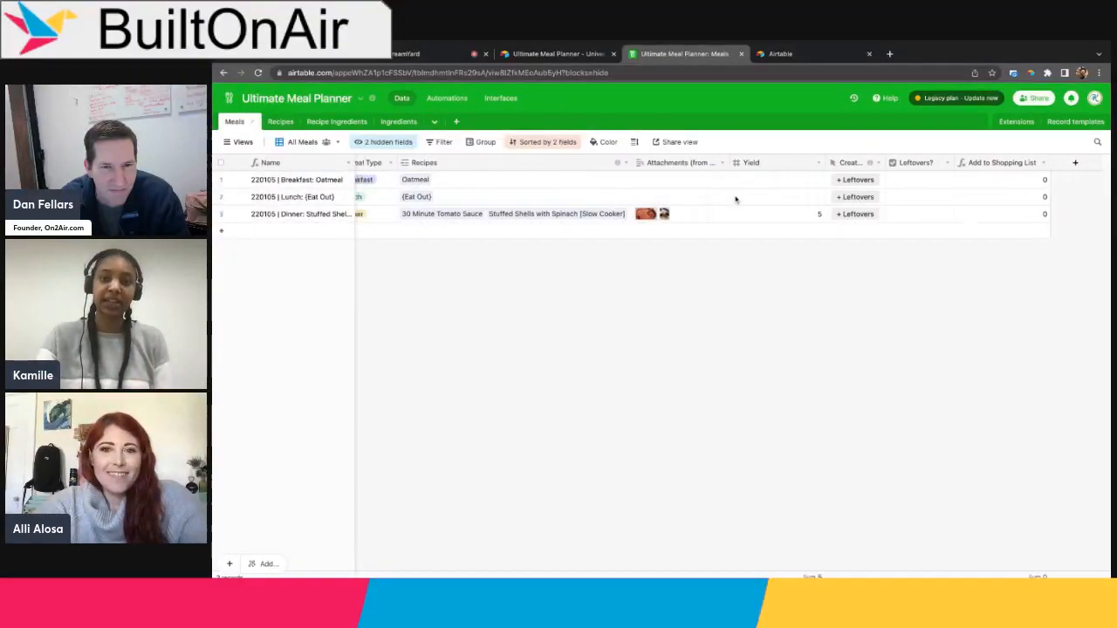
left_click(865, 216)
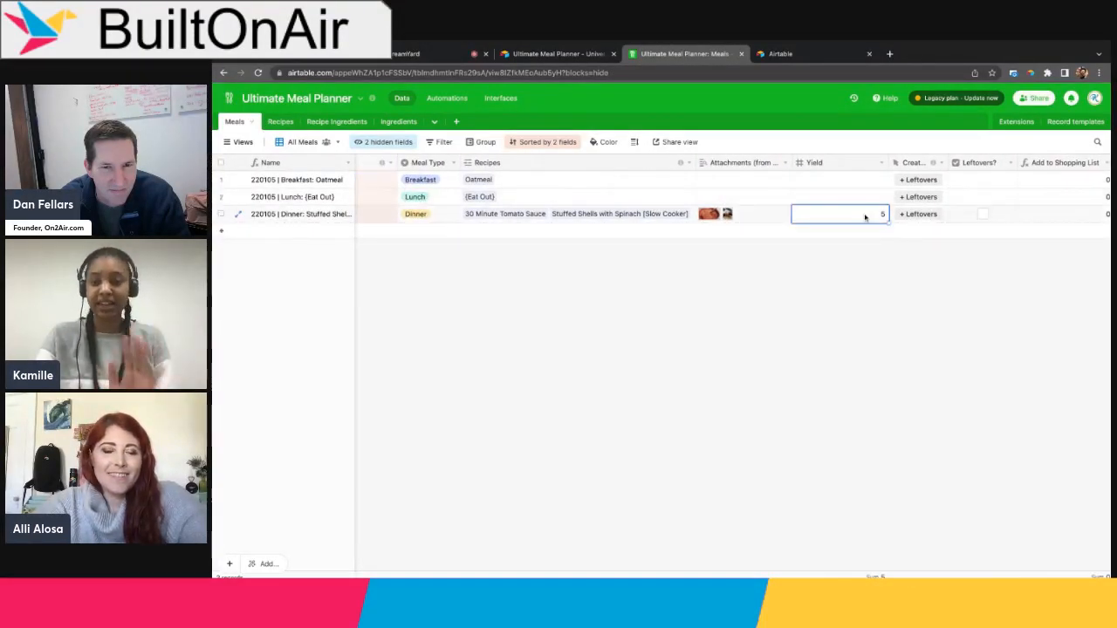
scroll(866, 217, "left", 1)
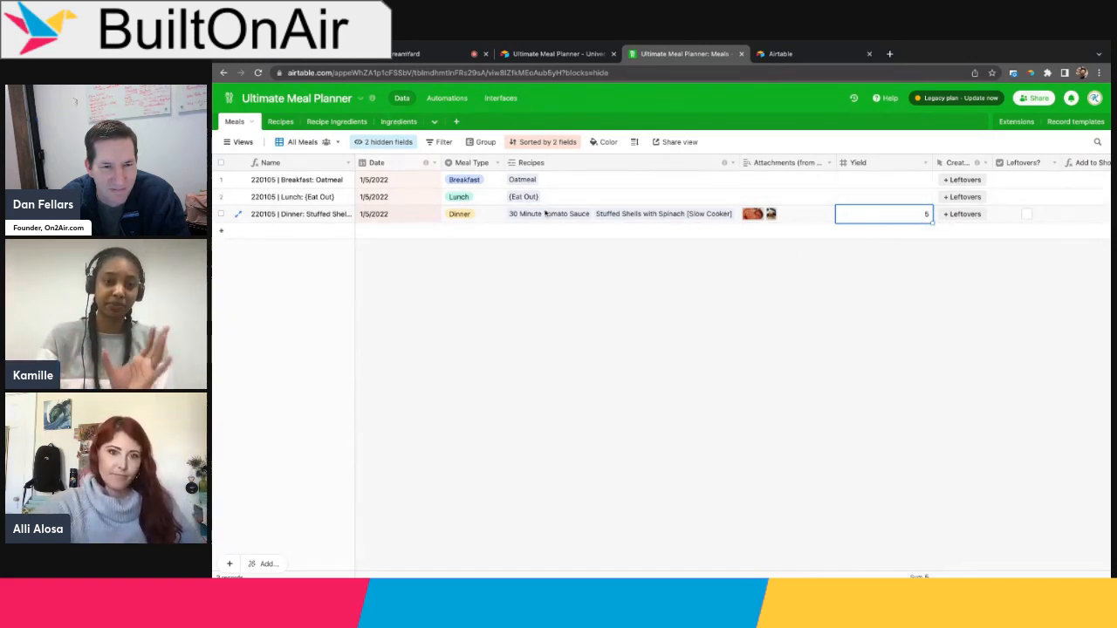
left_click(711, 213)
left_click(641, 368)
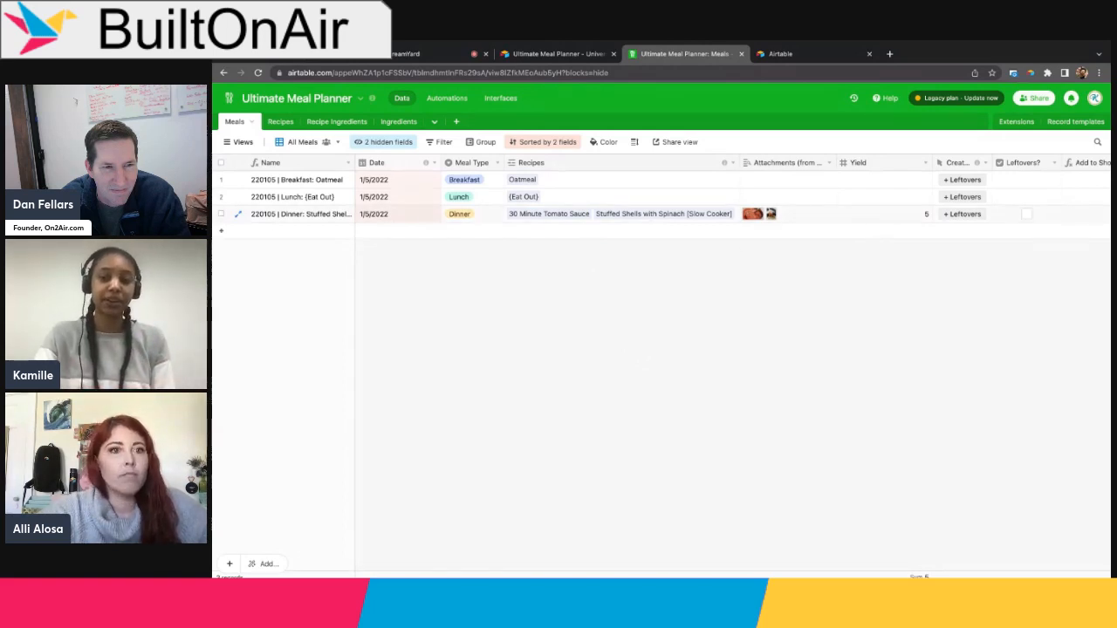
left_click(914, 217)
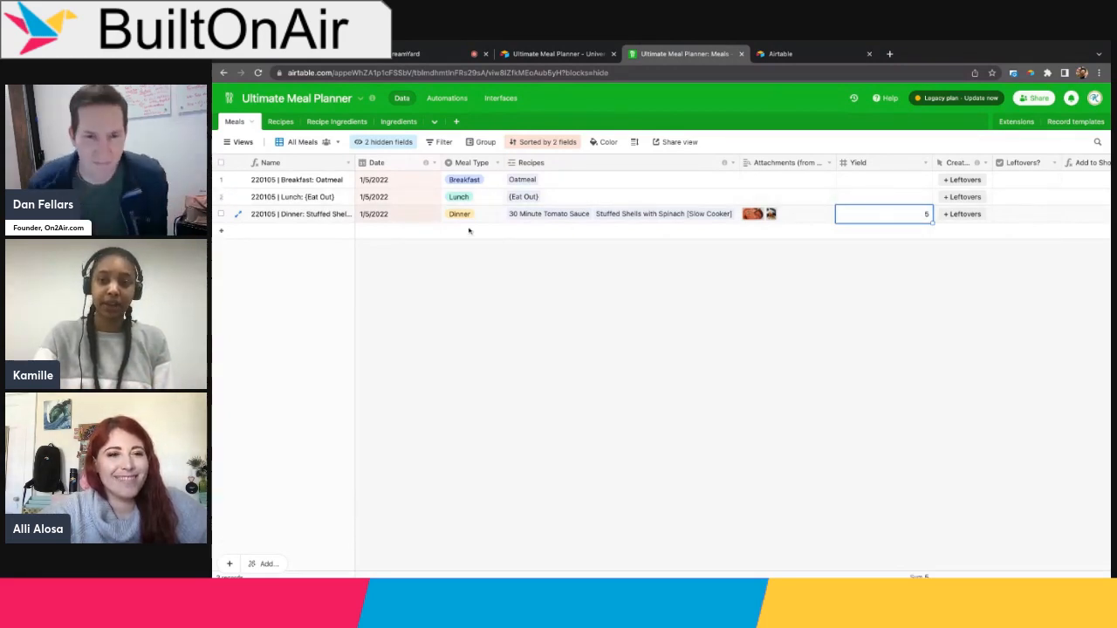
scroll(470, 231, "right", 2)
scroll(468, 229, "left", 2)
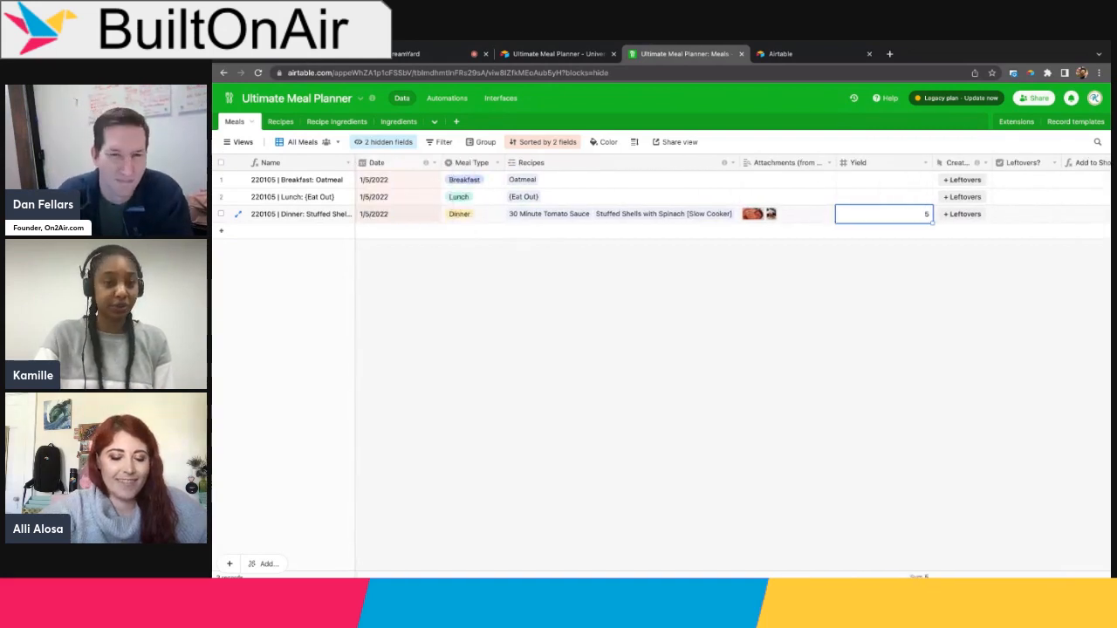
Step: Show the Prepare Recipe and Create Leftovers extensions for the editable base, then hide them again
left_click(1015, 121)
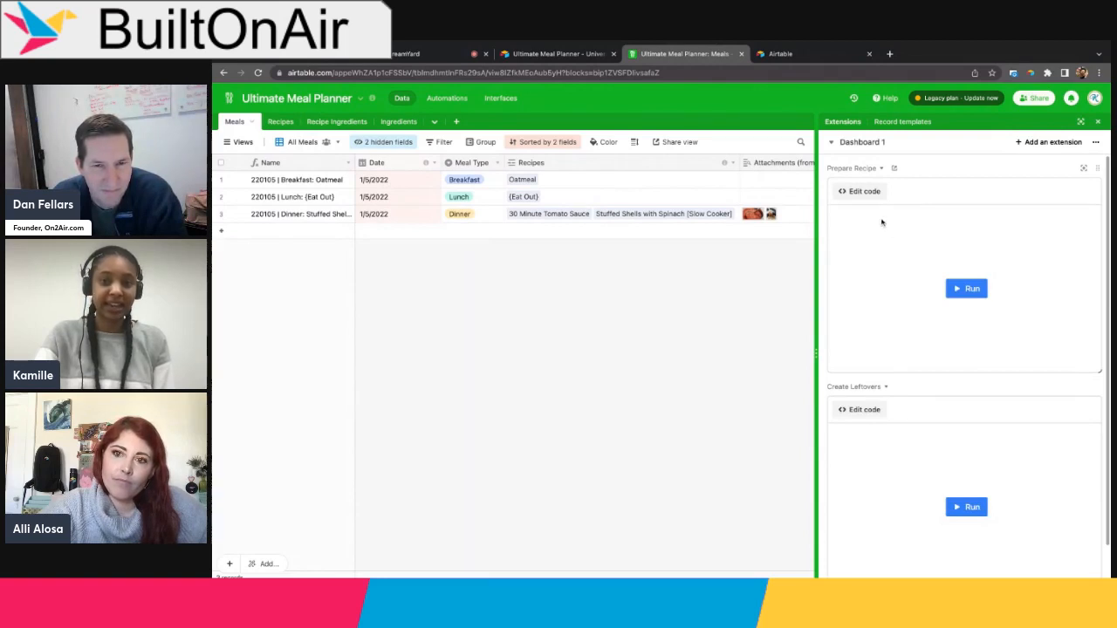
scroll(882, 223, "down", 1)
scroll(882, 222, "up", 1)
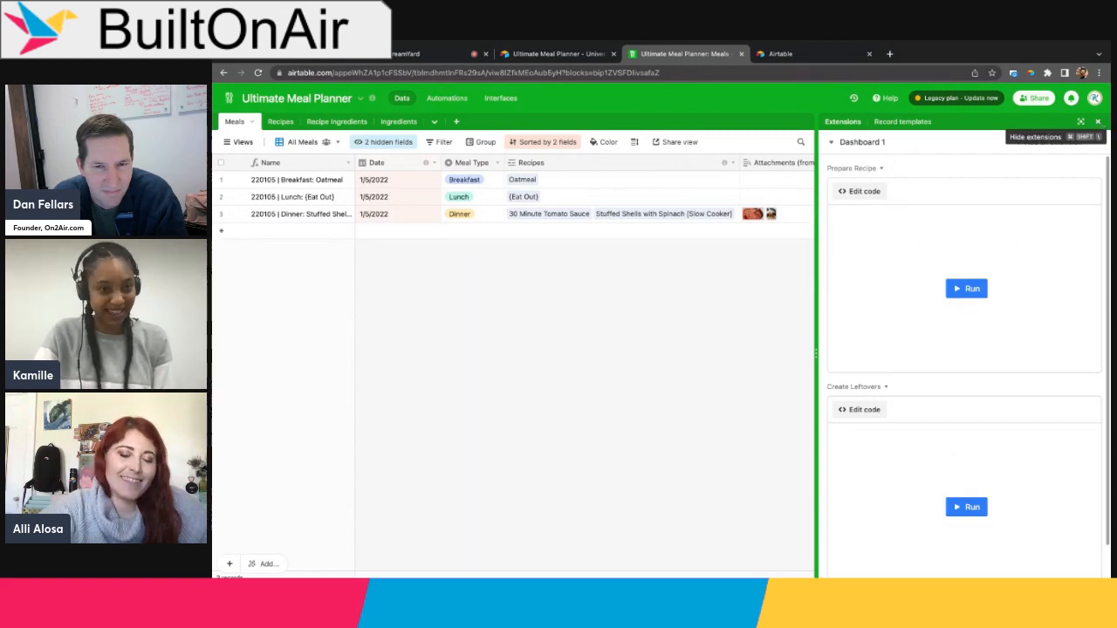
left_click(1098, 121)
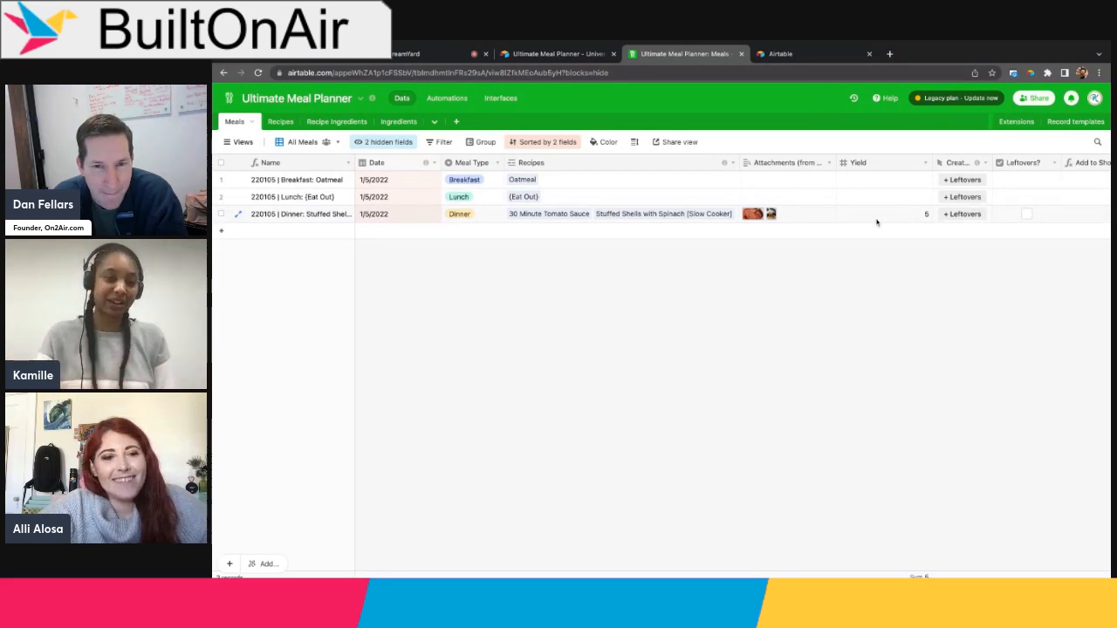
Step: Review the Stuffed Shells with Spinach [Slow Cooker] record in the Recipes table, including its linked recipe ingredients, then close it
left_click(281, 121)
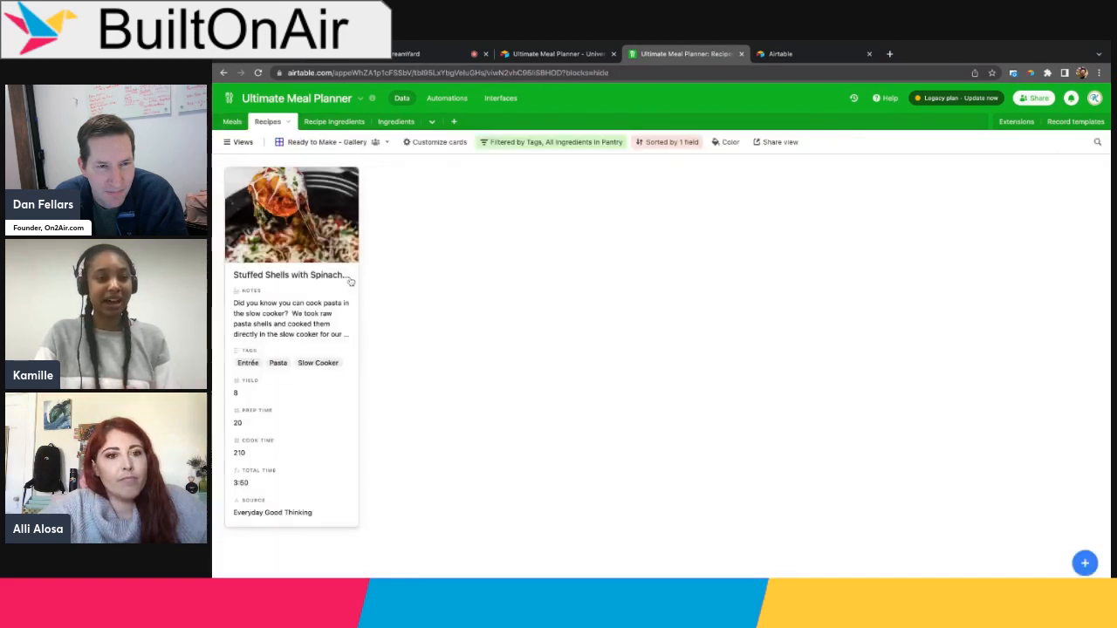
left_click(316, 291)
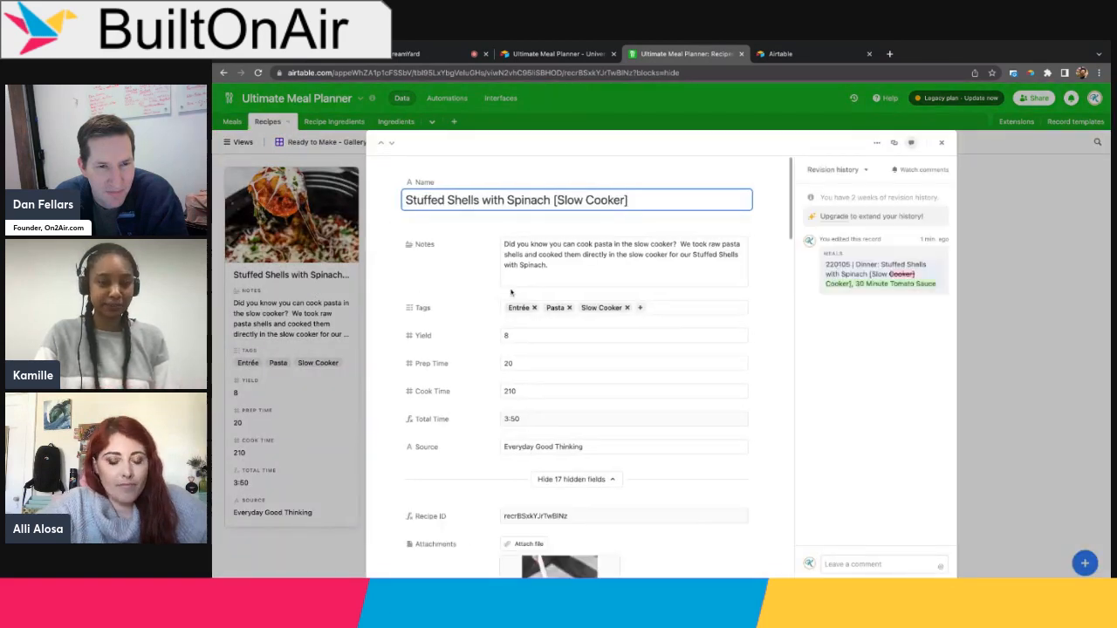
scroll(511, 292, "down", 2)
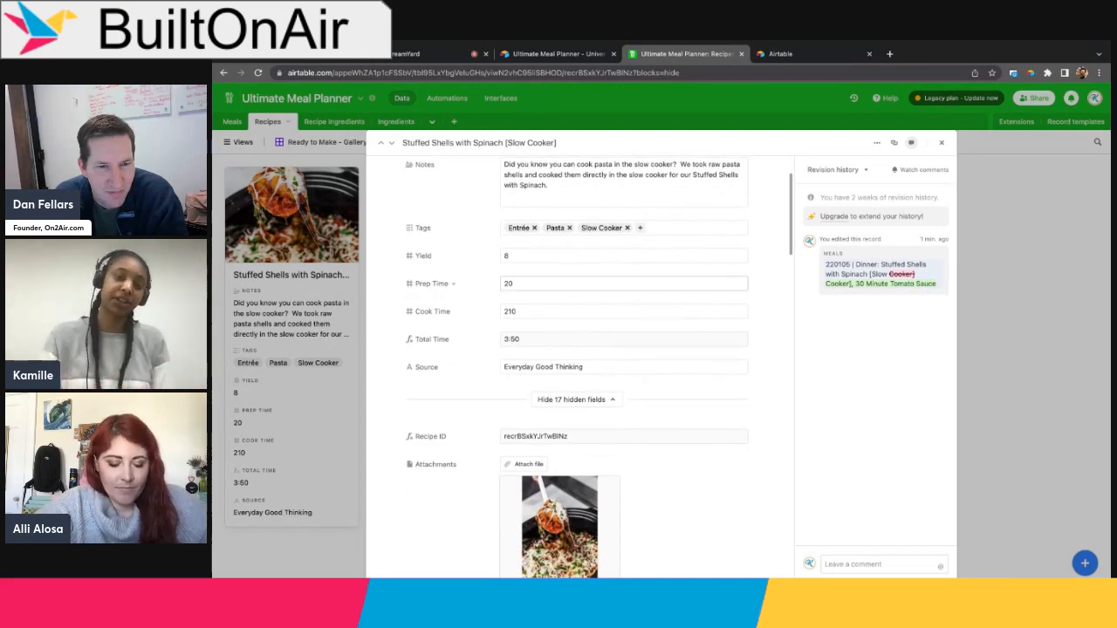
scroll(599, 286, "up", 2)
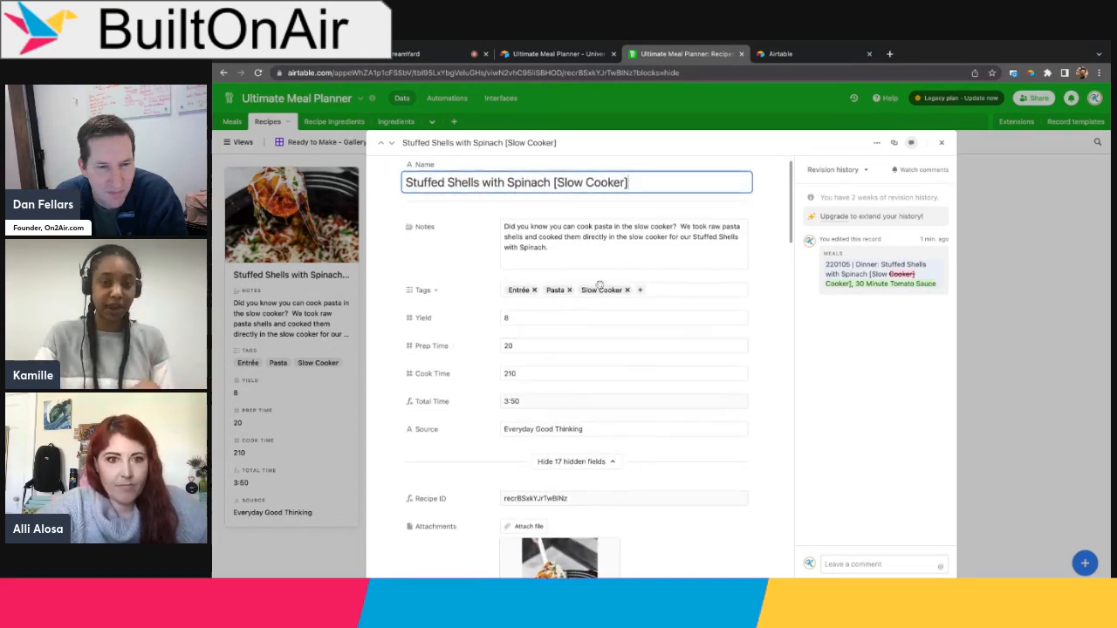
scroll(597, 335, "down", 10)
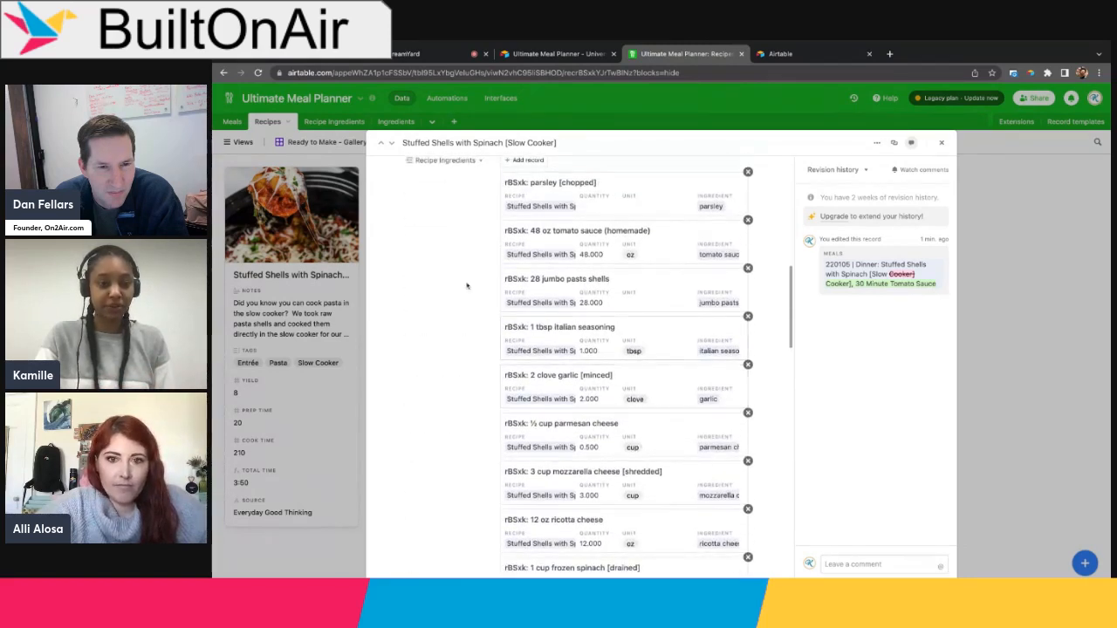
scroll(467, 286, "up", 1)
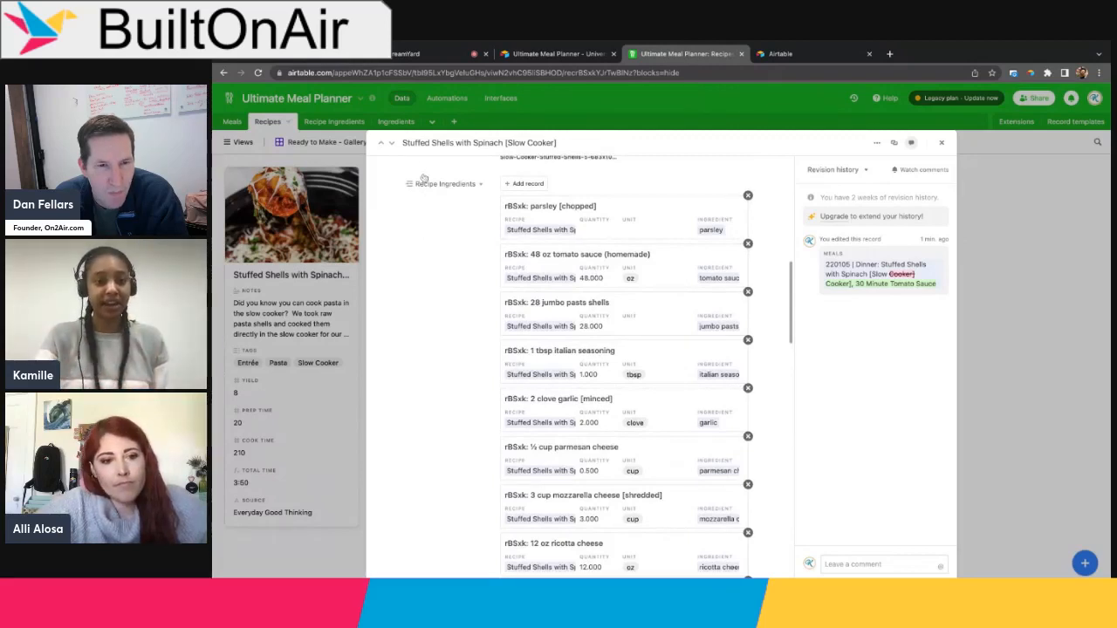
left_click(333, 165)
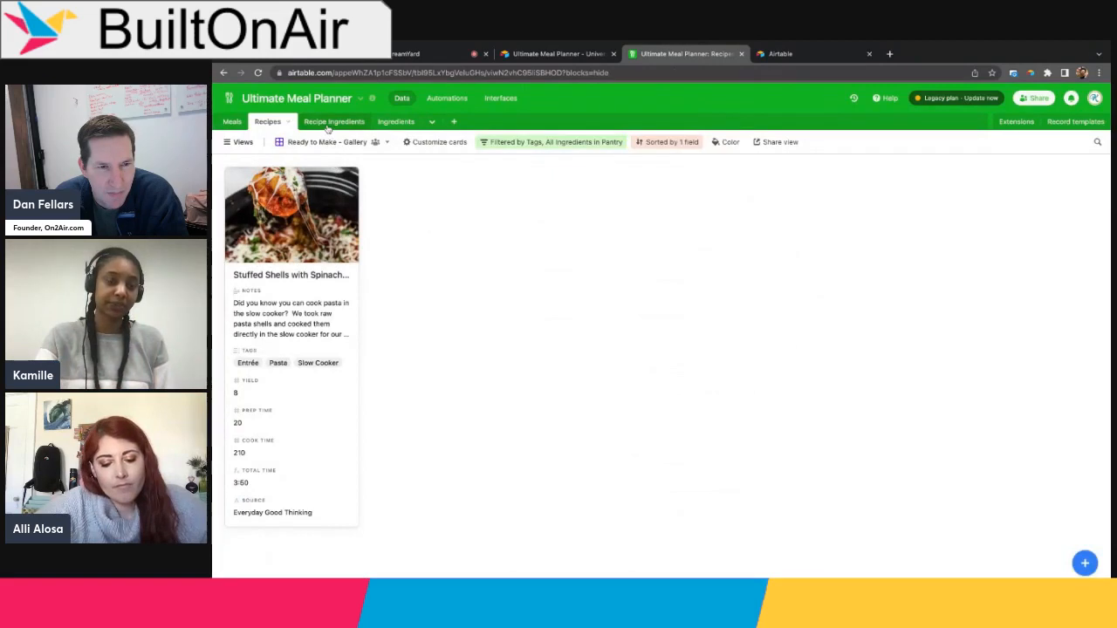
Step: View the Recipe Ingredients table and inspect the quantity of extra virgin olive oil for 30 Minute Tomato Sauce
left_click(325, 122)
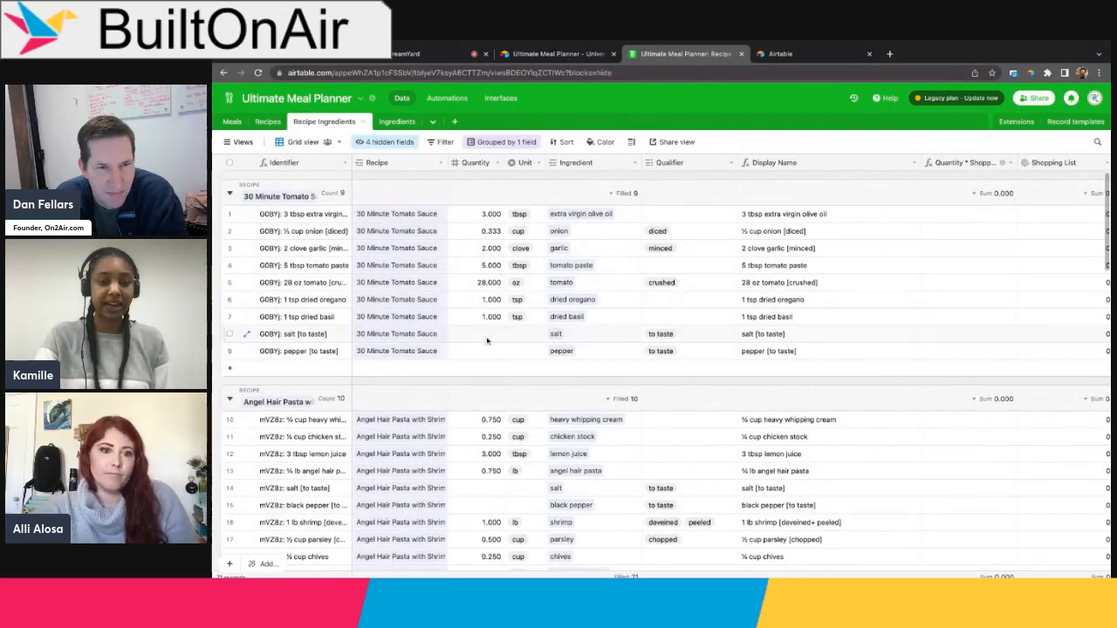
left_click(490, 215)
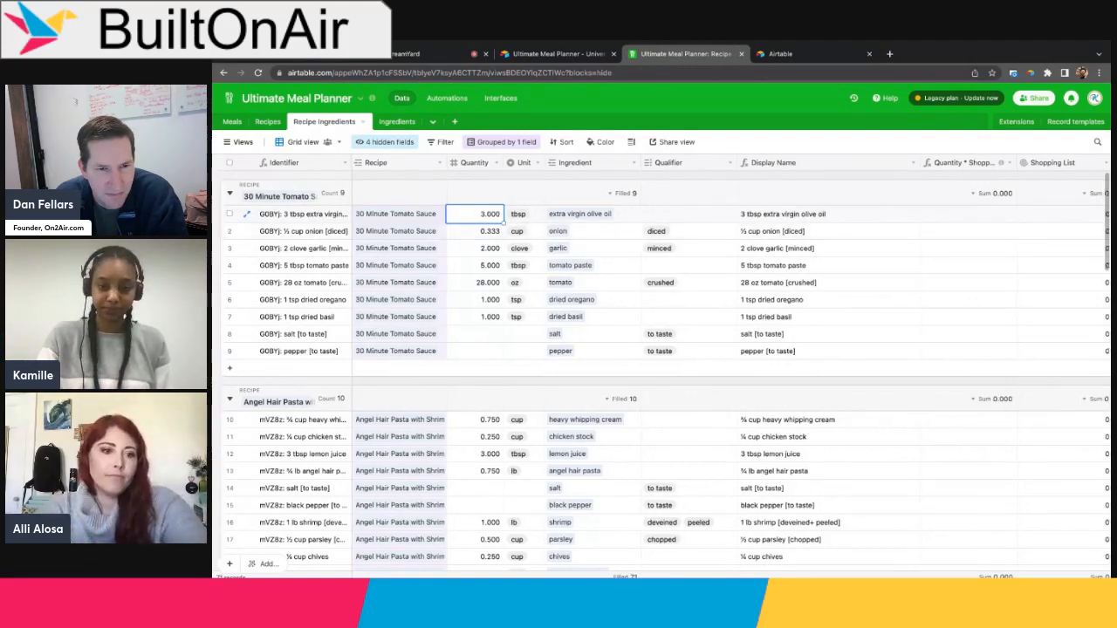
scroll(381, 251, "right", 3)
scroll(381, 251, "left", 3)
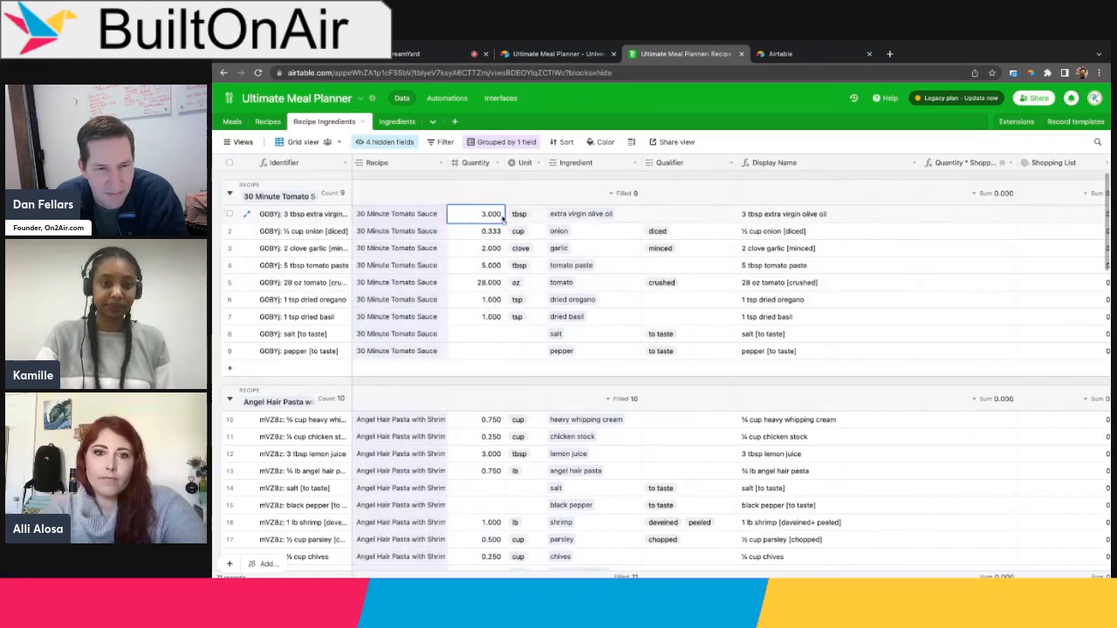
Step: View the Ingredients table and skim its records grouped by category
left_click(398, 122)
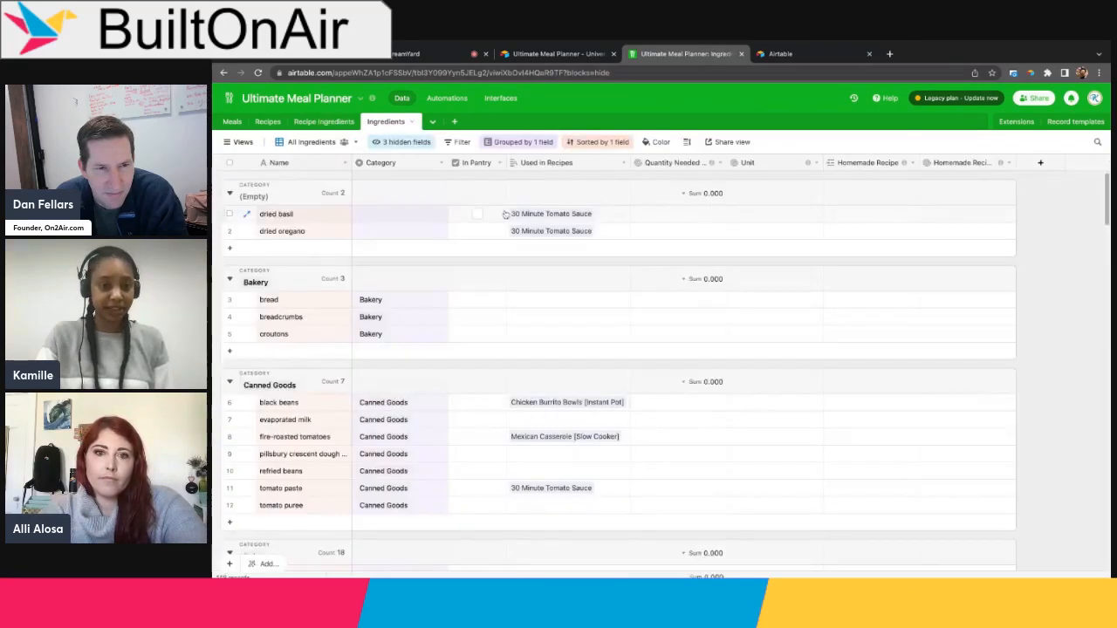
scroll(505, 214, "down", 3)
scroll(446, 249, "up", 3)
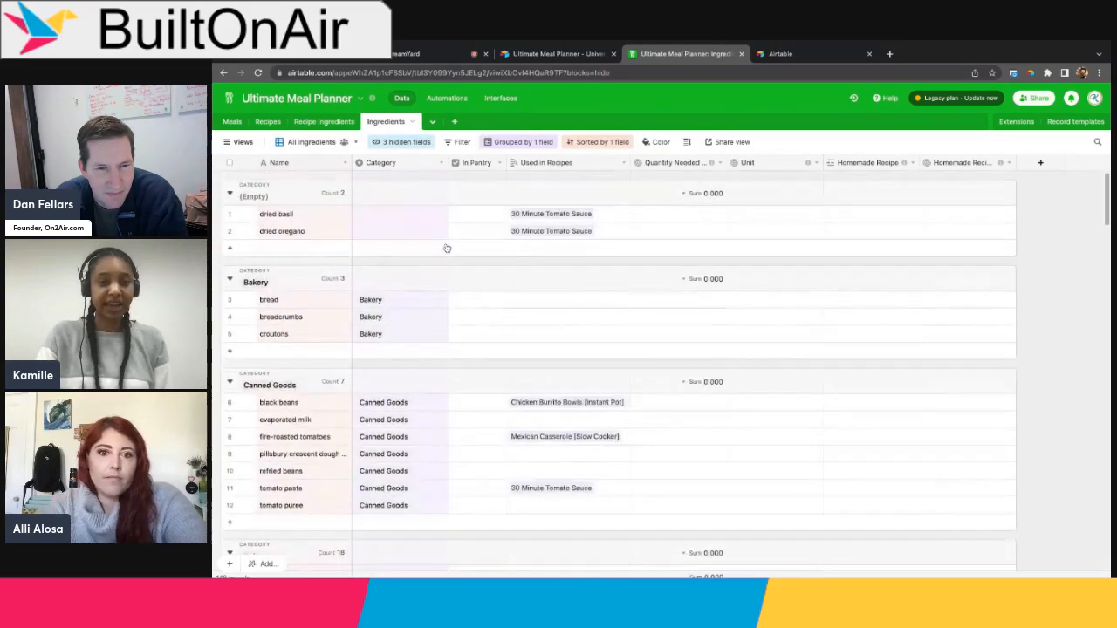
Step: View the Shopping List view of the Ingredients table, then return to the Meals table
left_click(241, 142)
left_click(260, 226)
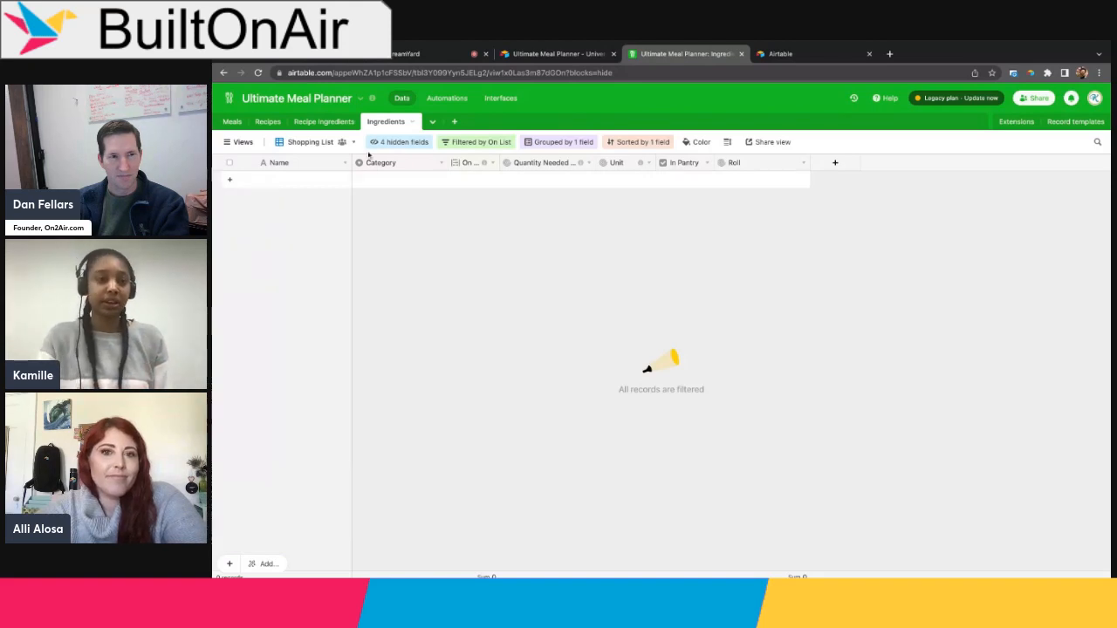
left_click(232, 121)
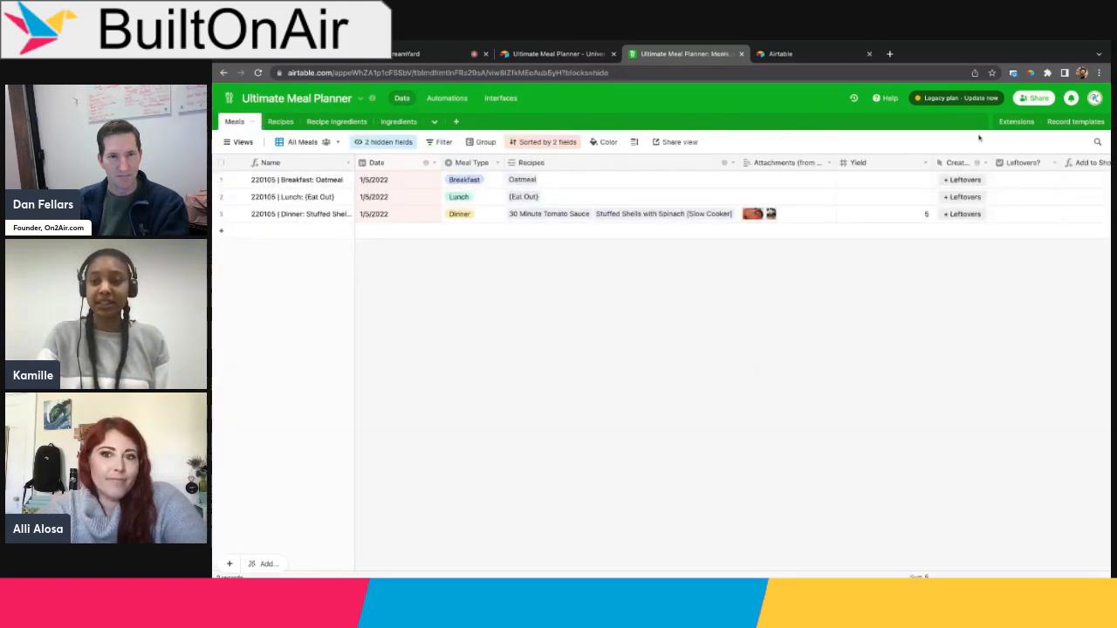
Step: Show the extensions beside the Meals table, check the list of dashboards, then hide the extensions again
left_click(1014, 122)
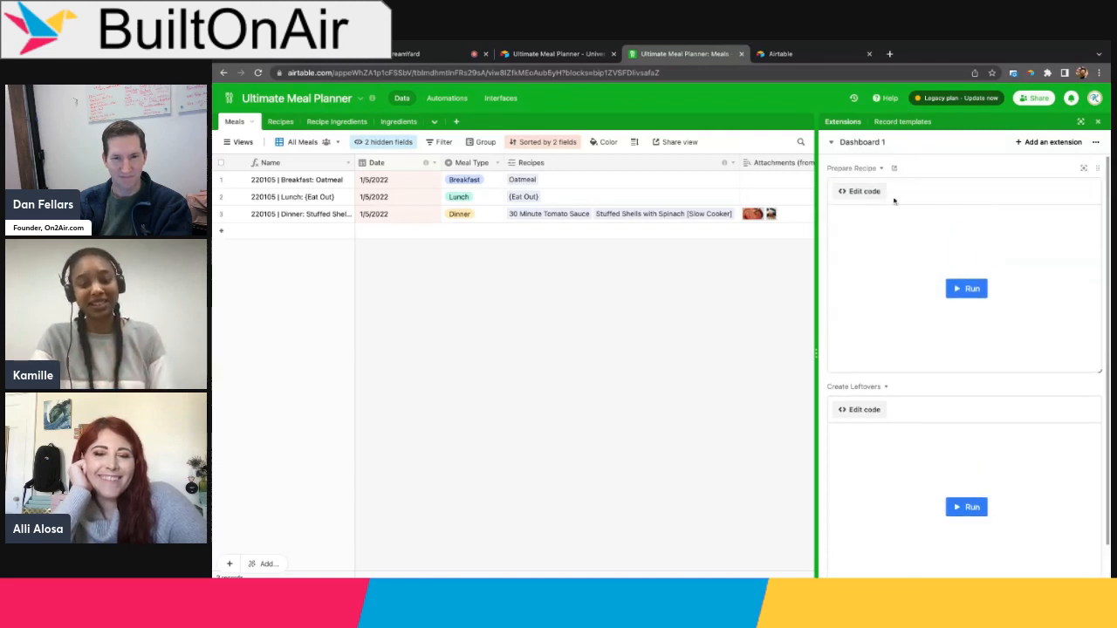
left_click(849, 143)
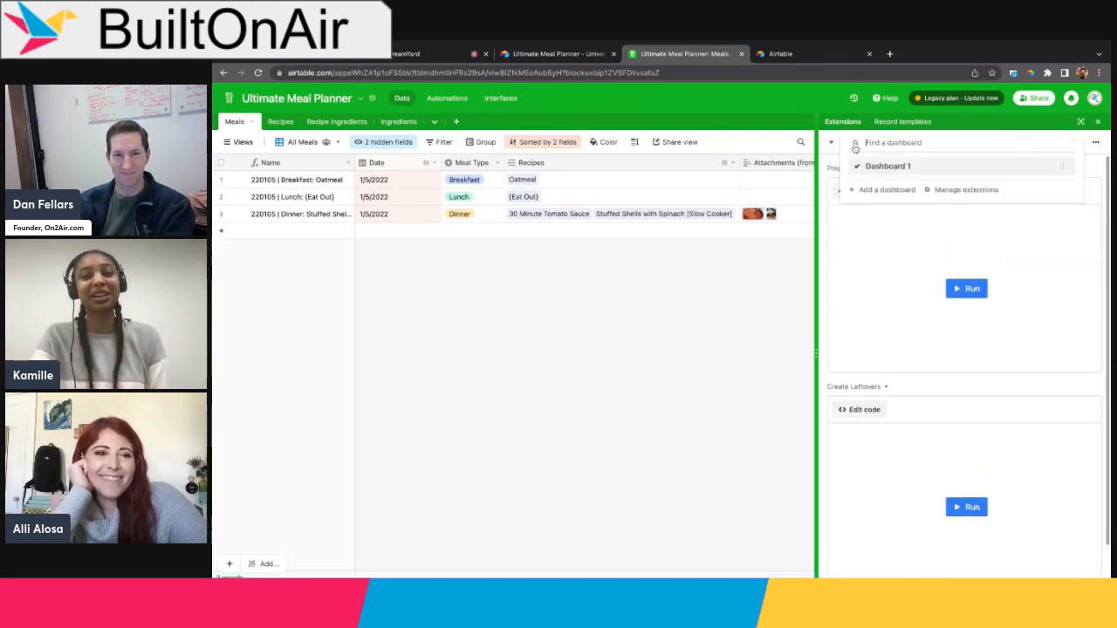
left_click(881, 245)
left_click(1098, 122)
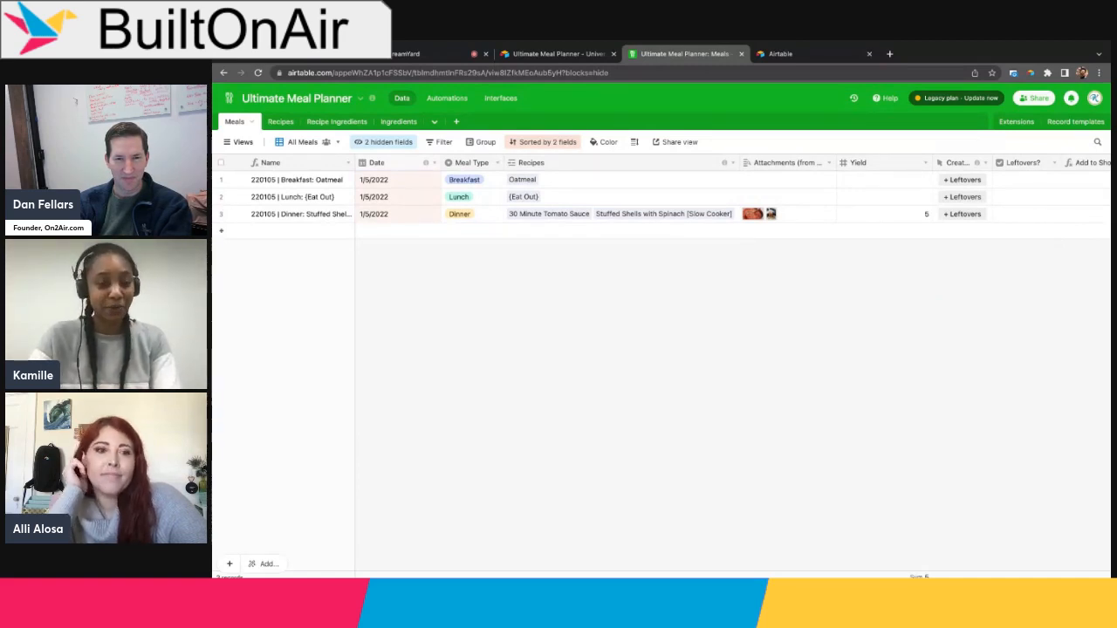
Step: Create leftover meals from the 1/5/2022 Stuffed Shells dinner and check the Leftovers? field of the added records
left_click(967, 215)
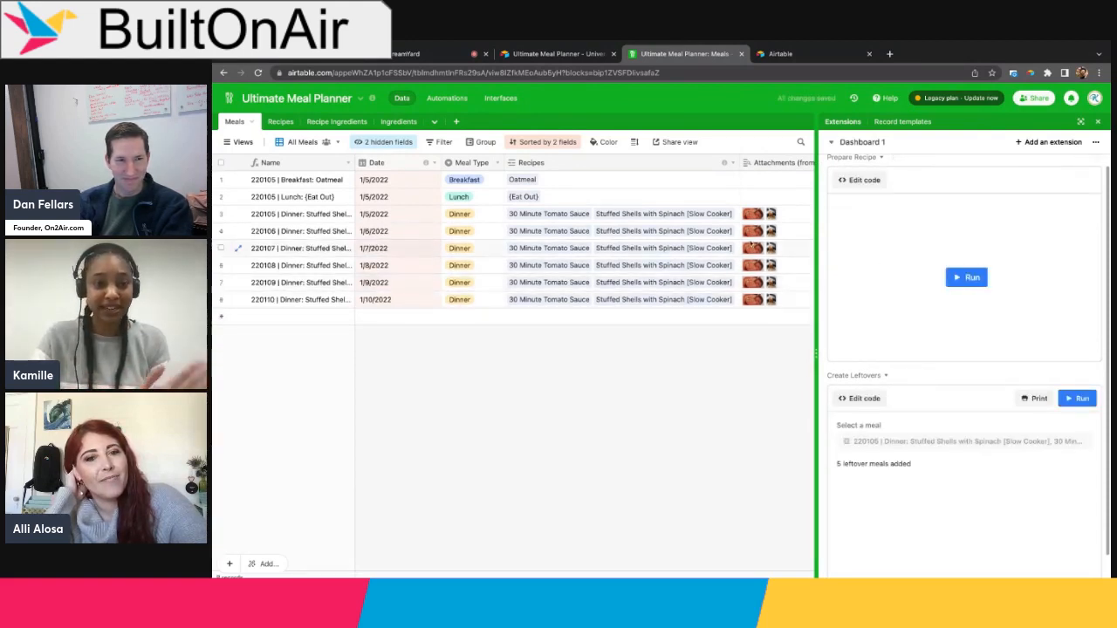
scroll(749, 244, "right", 2)
scroll(749, 243, "right", 3)
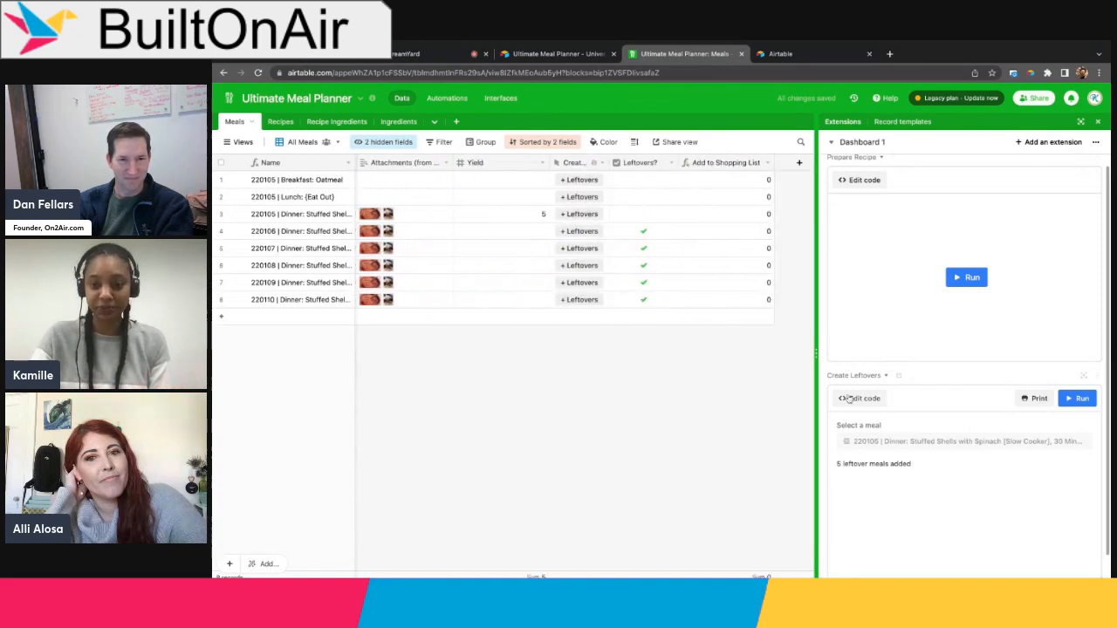
scroll(873, 472, "down", 1)
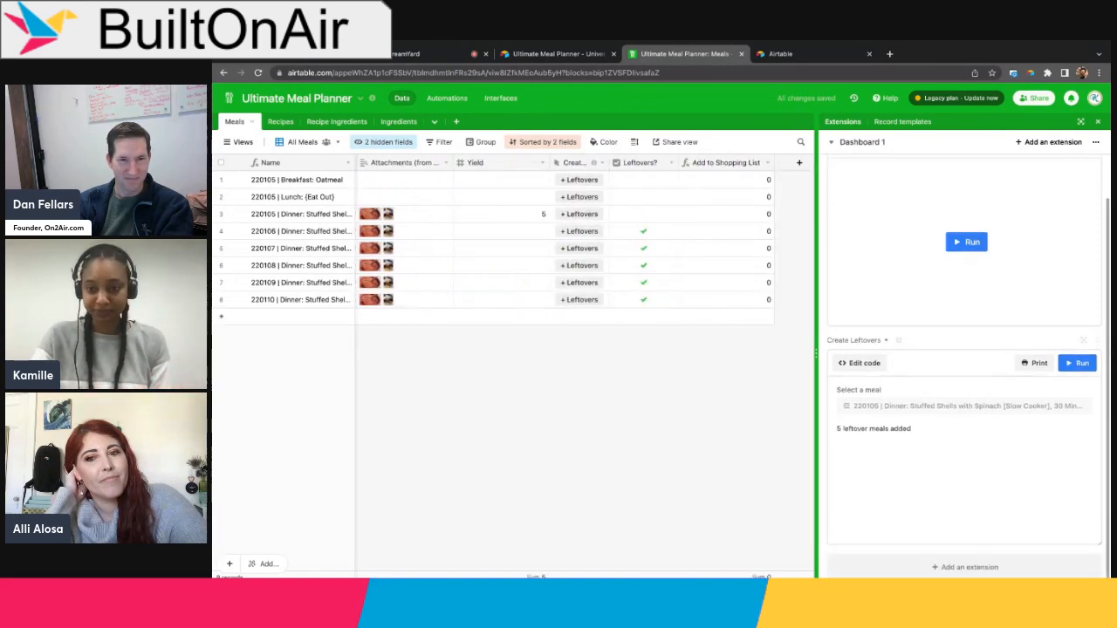
scroll(541, 262, "left", 5)
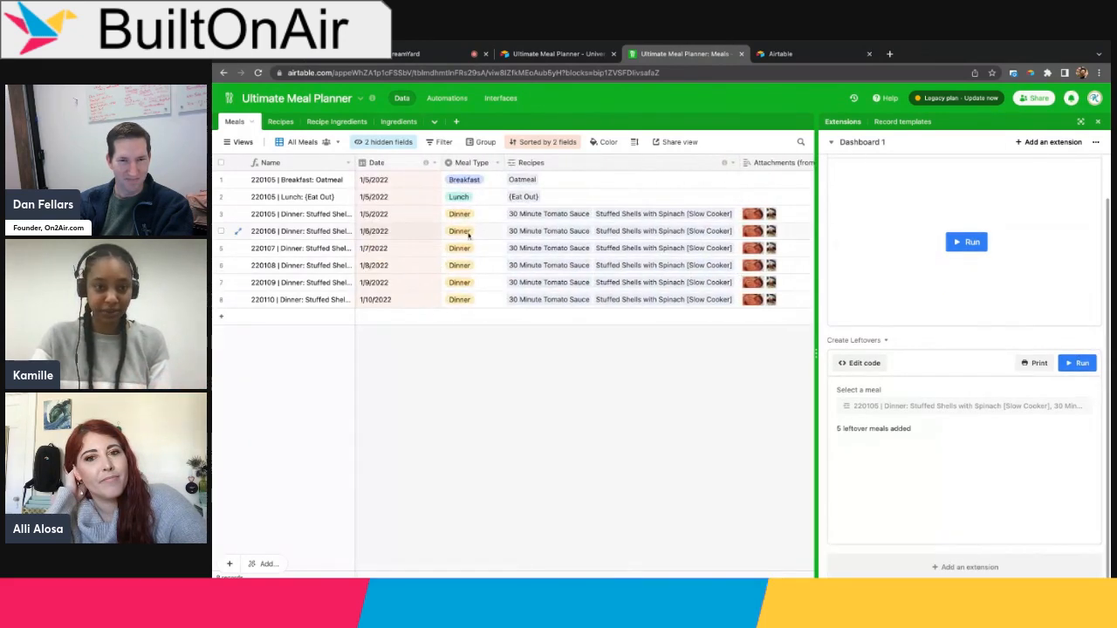
Step: Review the dates, linked recipes and Leftovers? marks of the leftover dinner records in the Meals table
left_click_drag(409, 233, 412, 300)
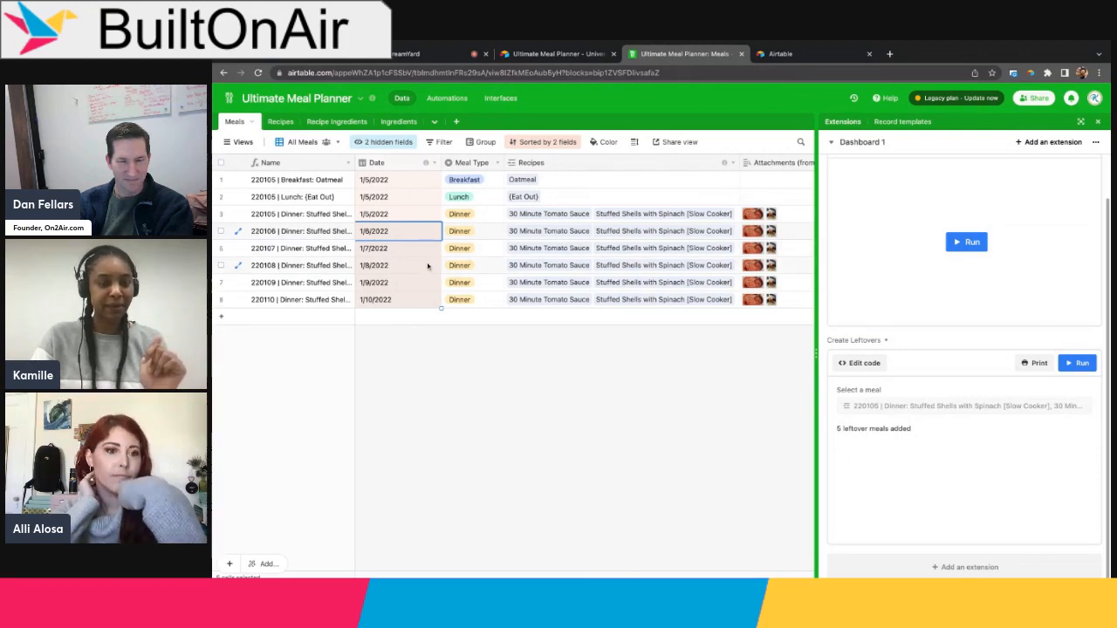
scroll(432, 266, "right", 4)
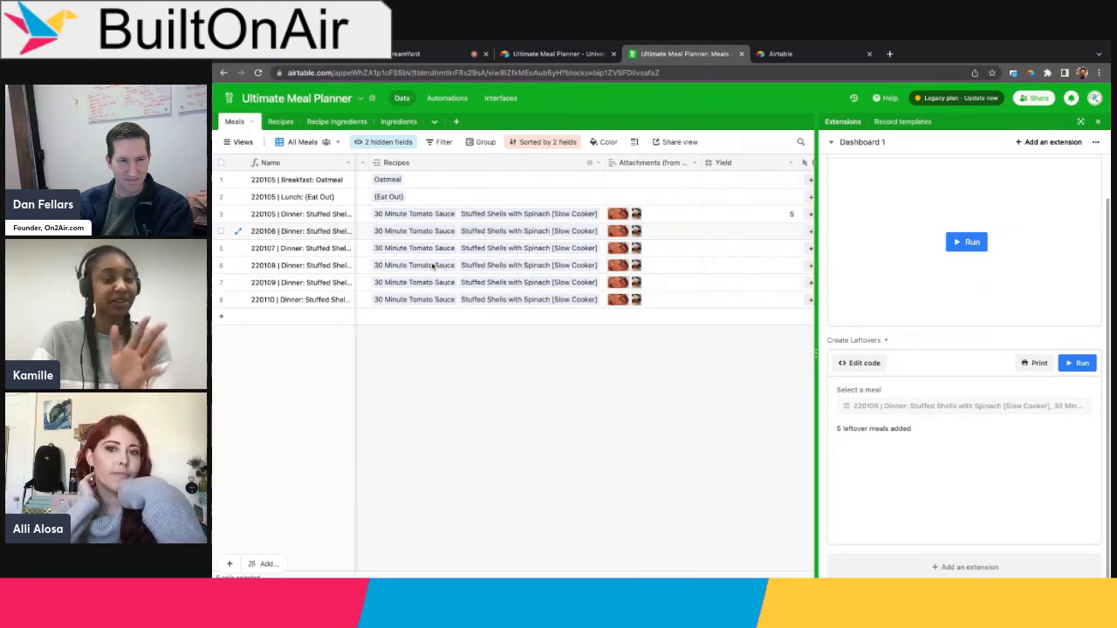
scroll(431, 237, "right", 1)
scroll(431, 237, "left", 1)
left_click(429, 236)
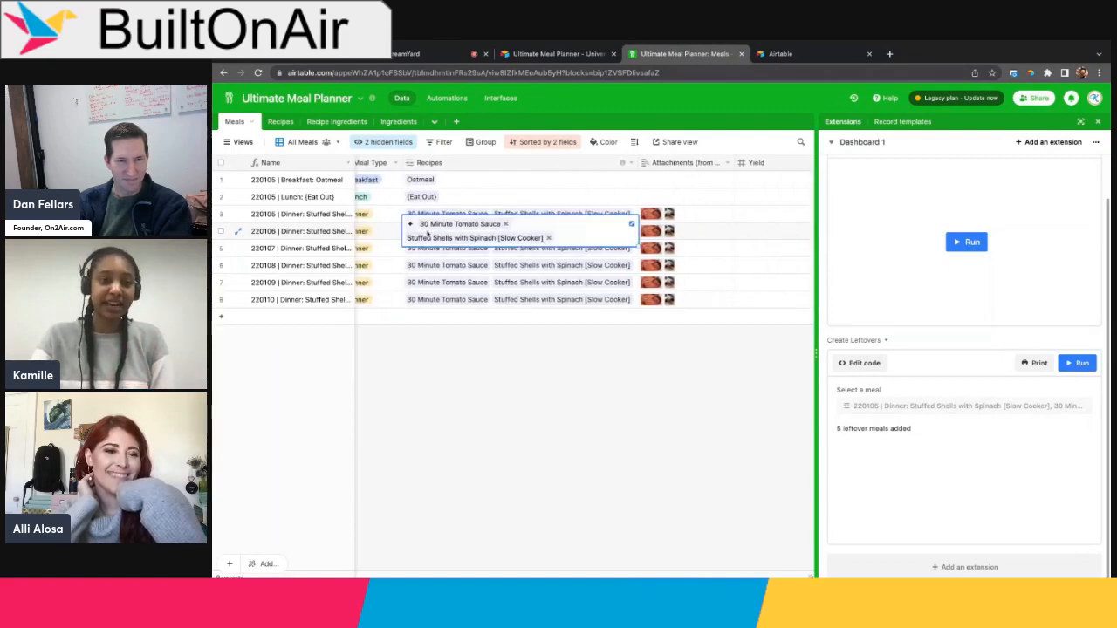
scroll(558, 278, "right", 3)
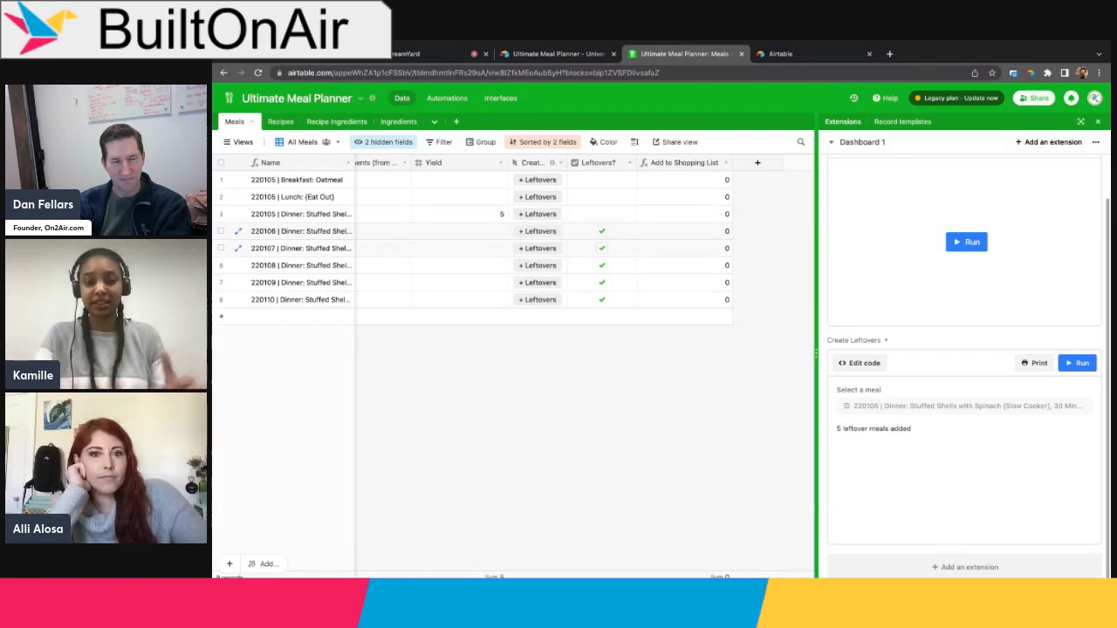
Step: Open the Create Leftovers script for editing and examine its opening lines that load the Meals and Recipes tables
left_click(872, 363)
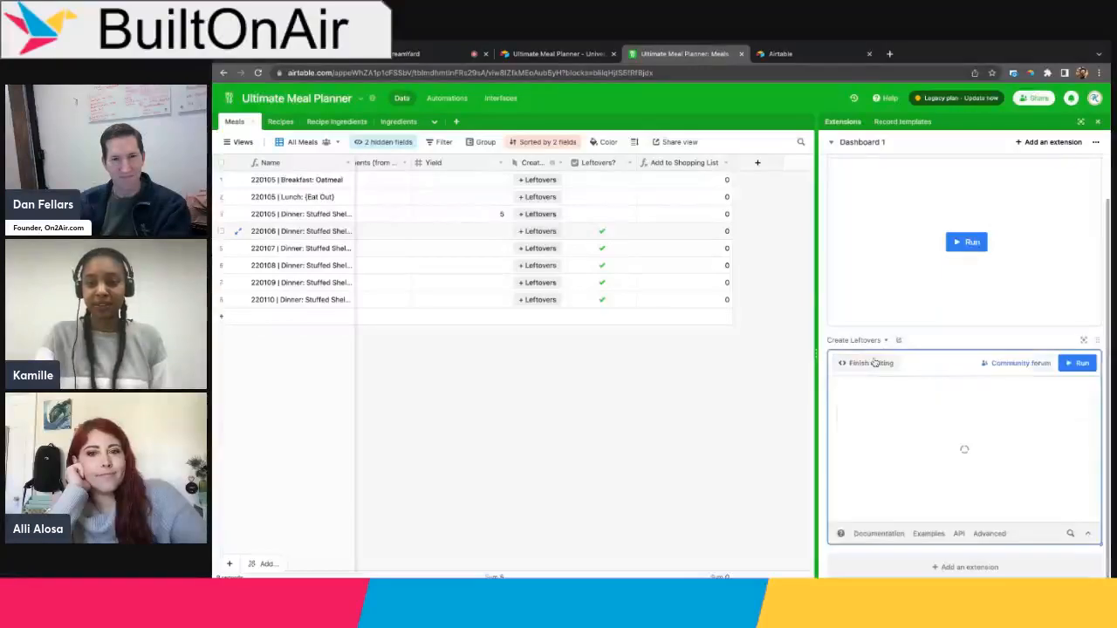
left_click(767, 381)
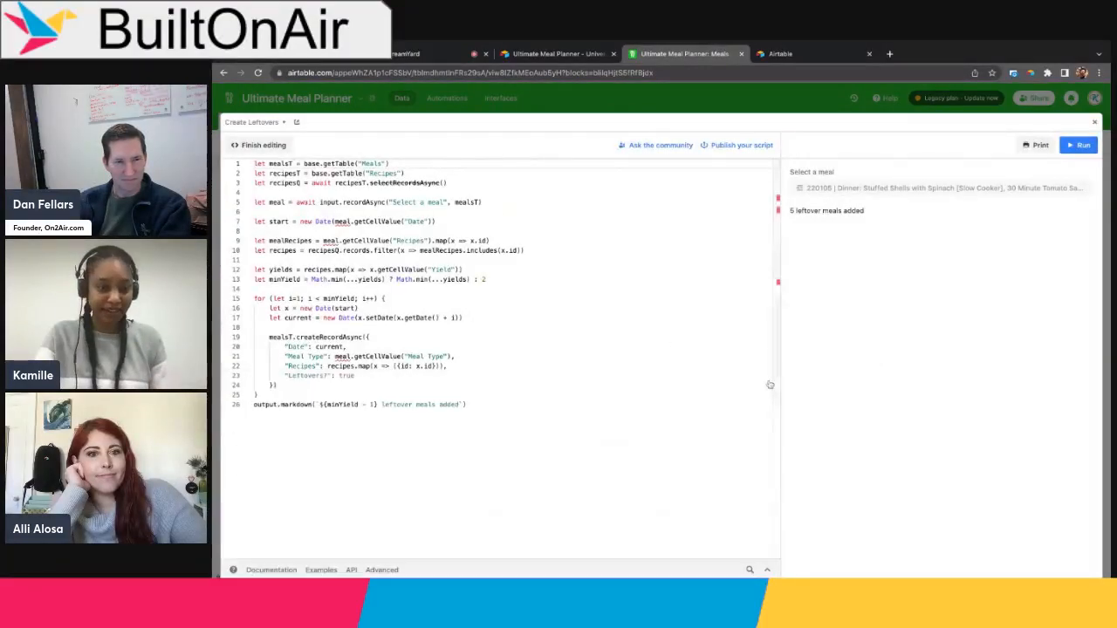
left_click(325, 279)
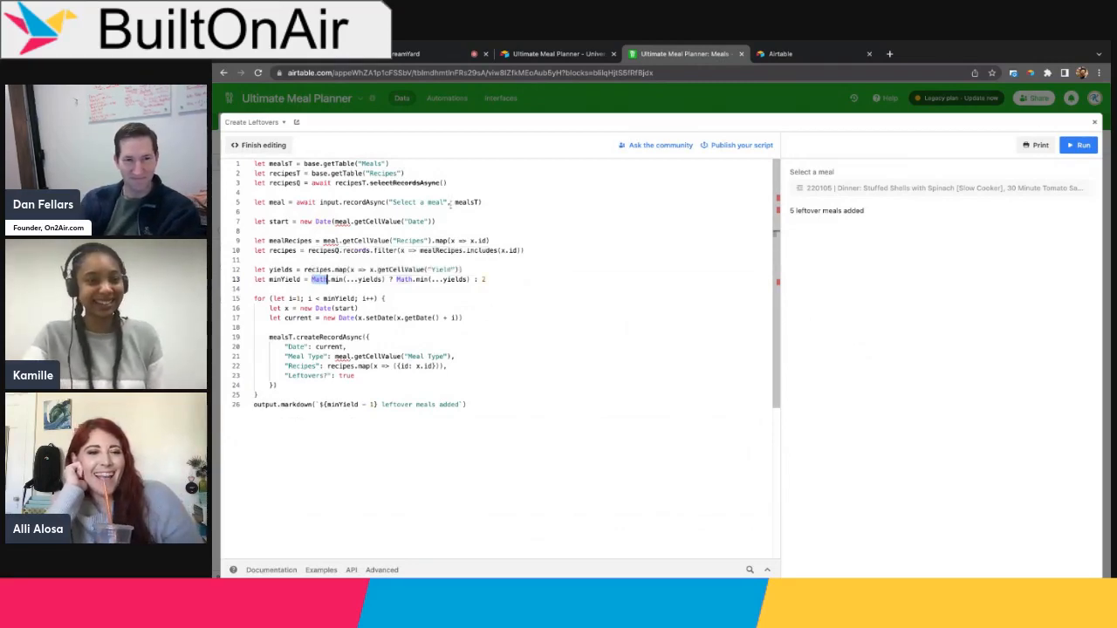
left_click(390, 201)
left_click(398, 160)
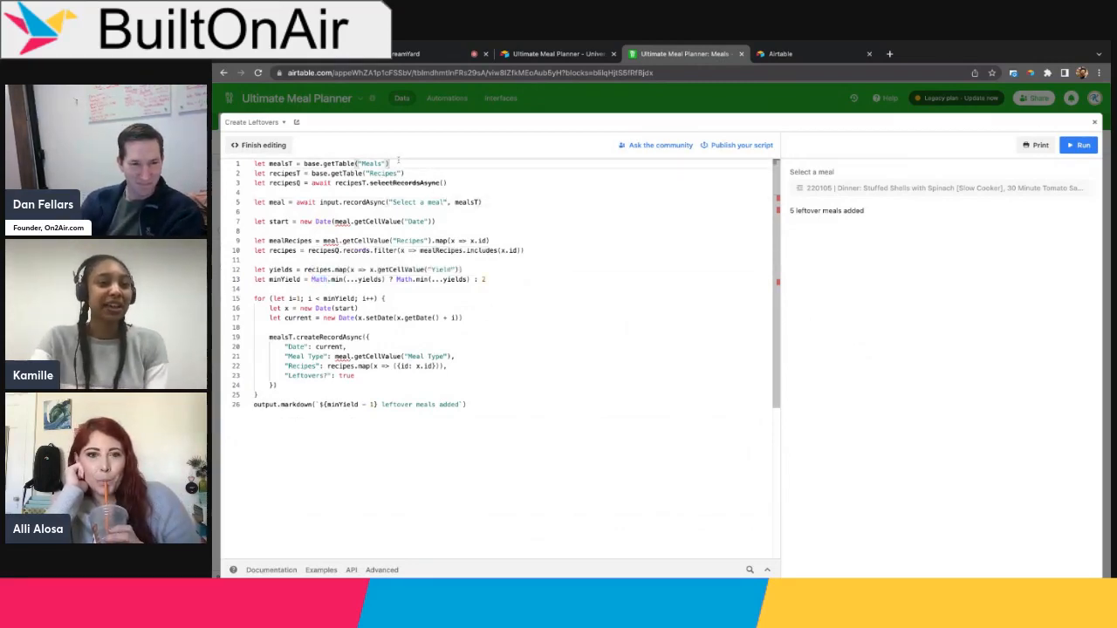
left_click(407, 172)
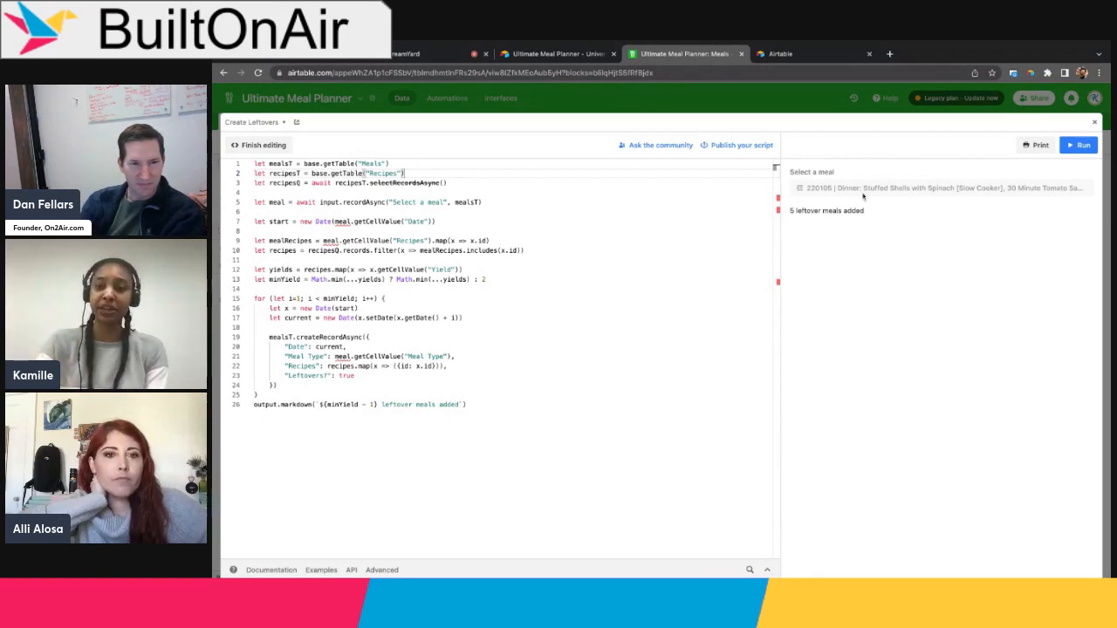
Step: Run the script to show its meal record picker, dismiss it without choosing a meal, and close the enlarged editor
left_click(1078, 145)
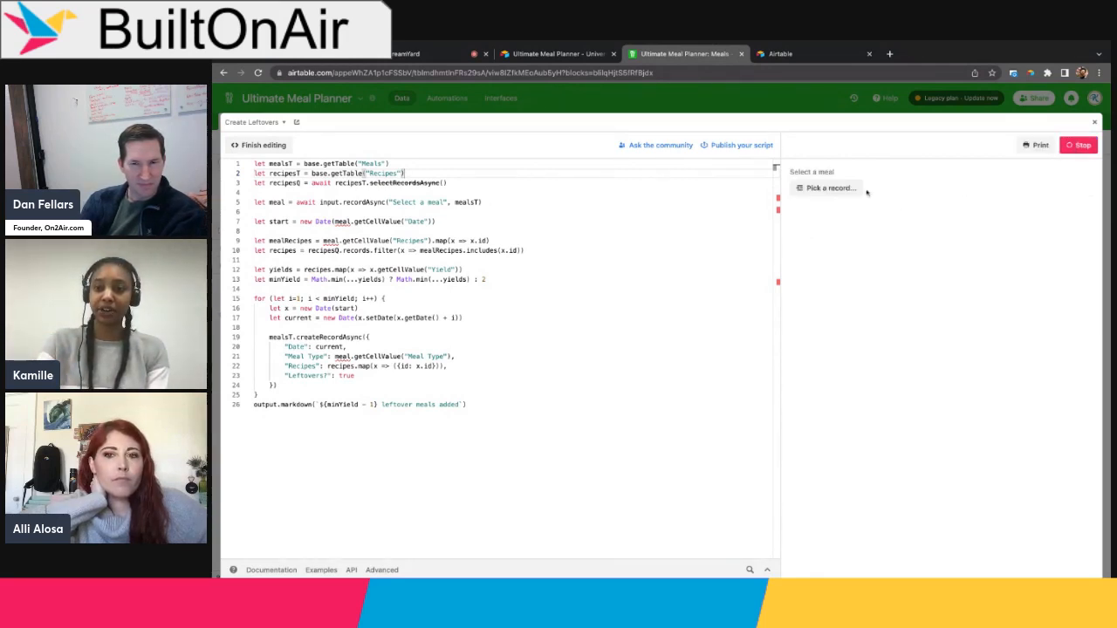
left_click(843, 189)
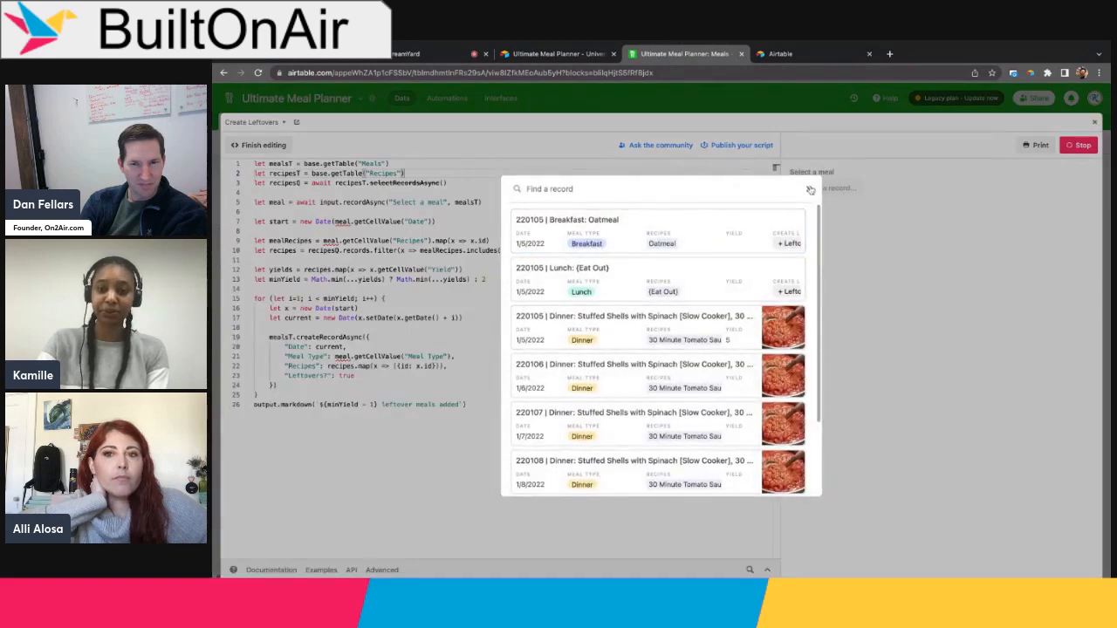
left_click(808, 189)
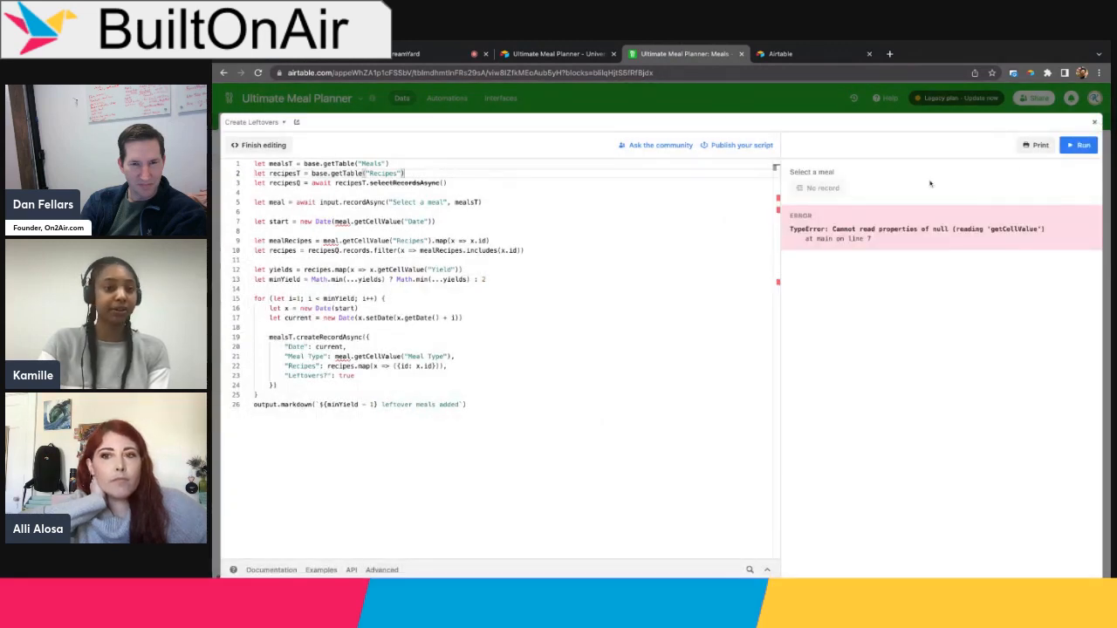
left_click(734, 106)
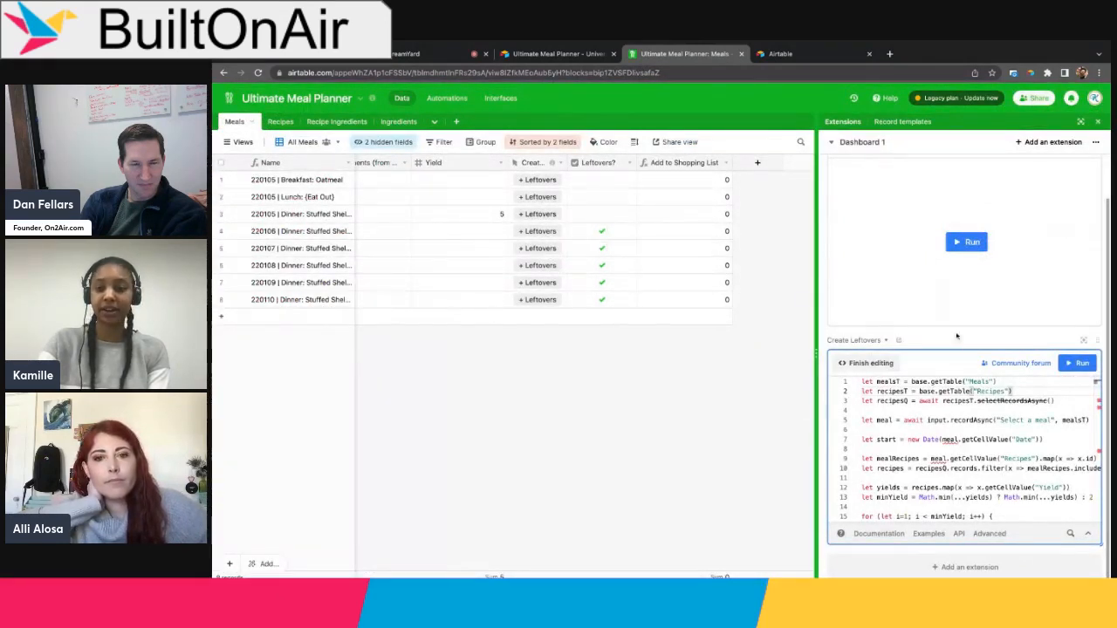
Step: Enlarge the Create Leftovers script and examine the lines that read the meal's date, linked recipes and yields
left_click(1080, 363)
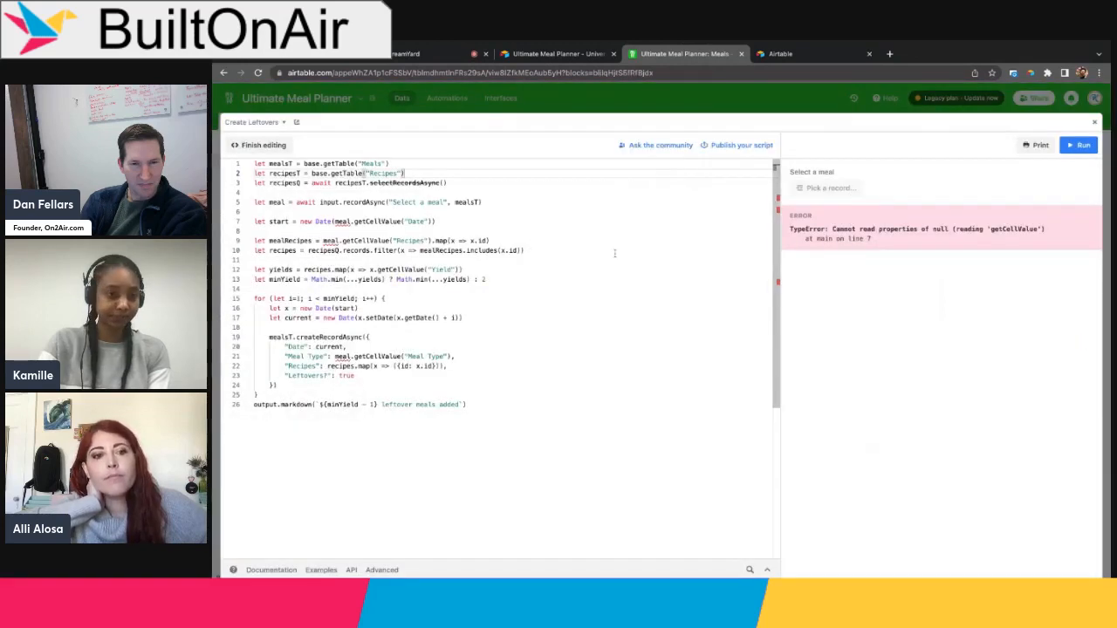
left_click(452, 241)
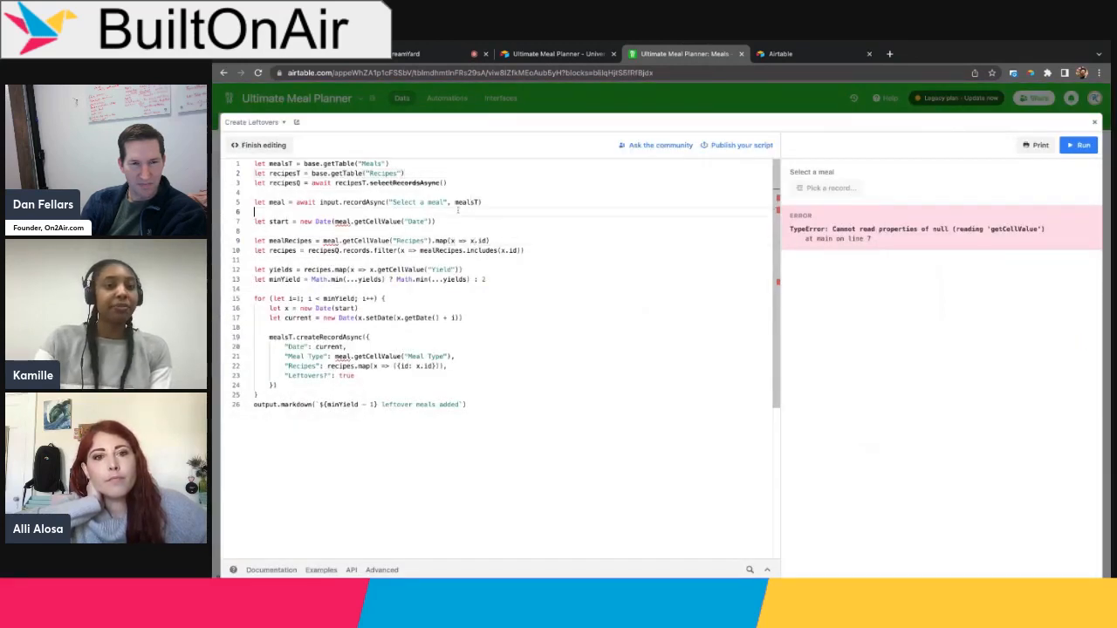
left_click(455, 221)
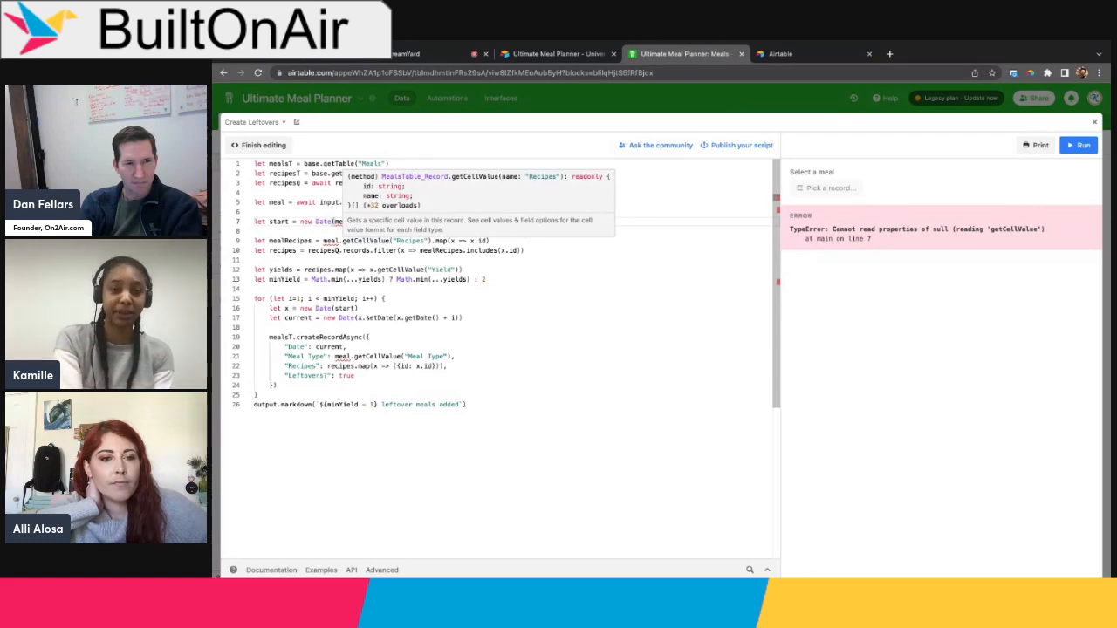
left_click(482, 272)
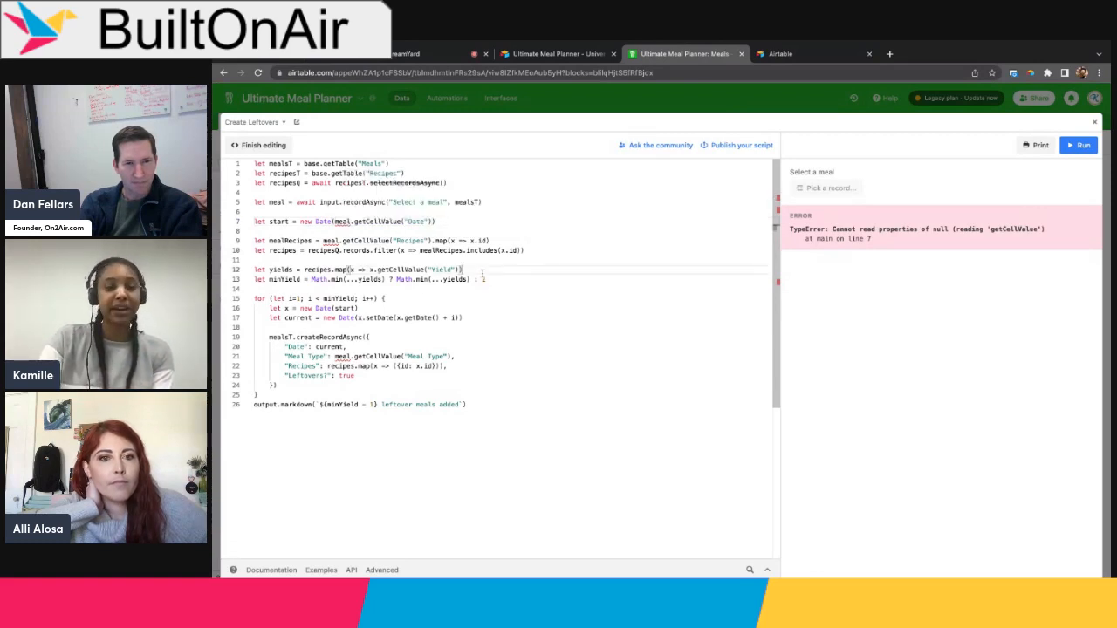
Step: Check the Yield field of the 1/5/2022 Stuffed Shells dinner, then return to the enlarged Create Leftovers script
left_click(602, 99)
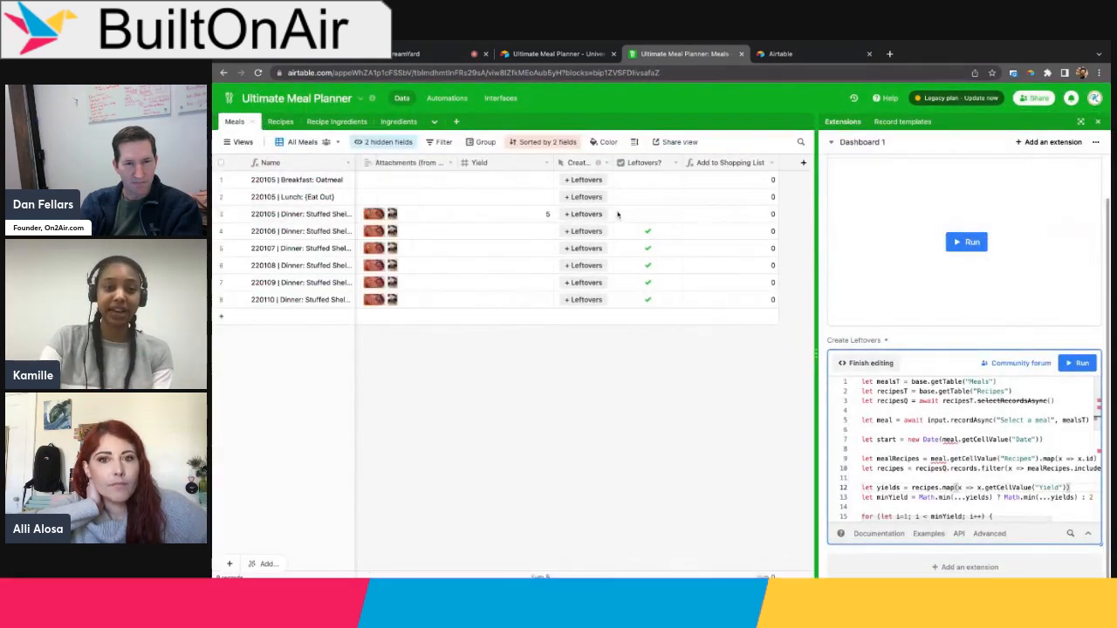
left_click(602, 213)
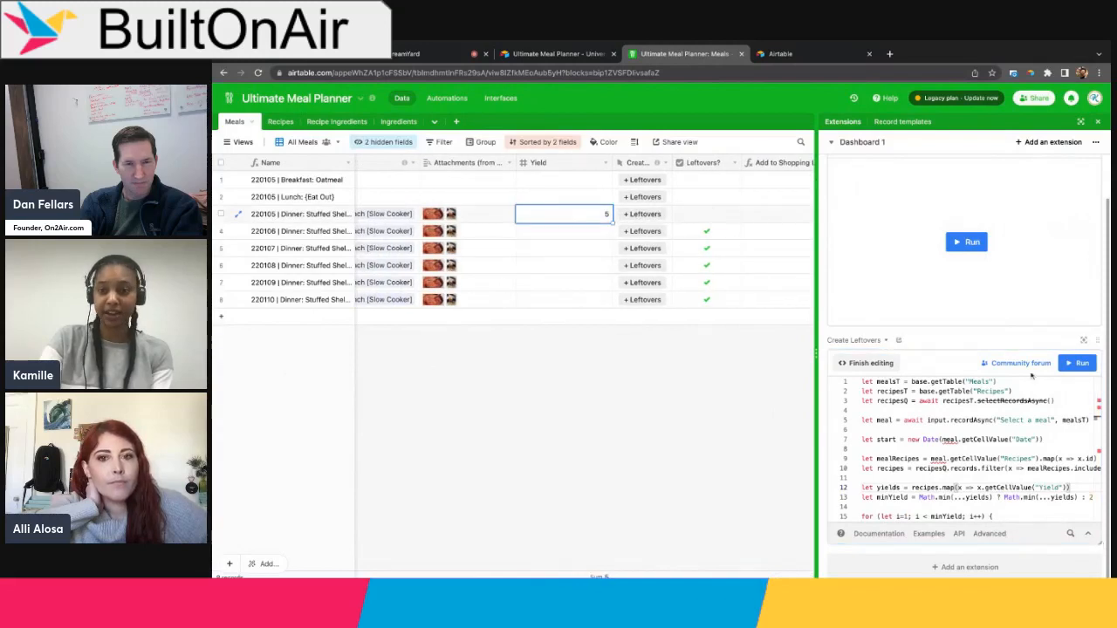
left_click(1083, 339)
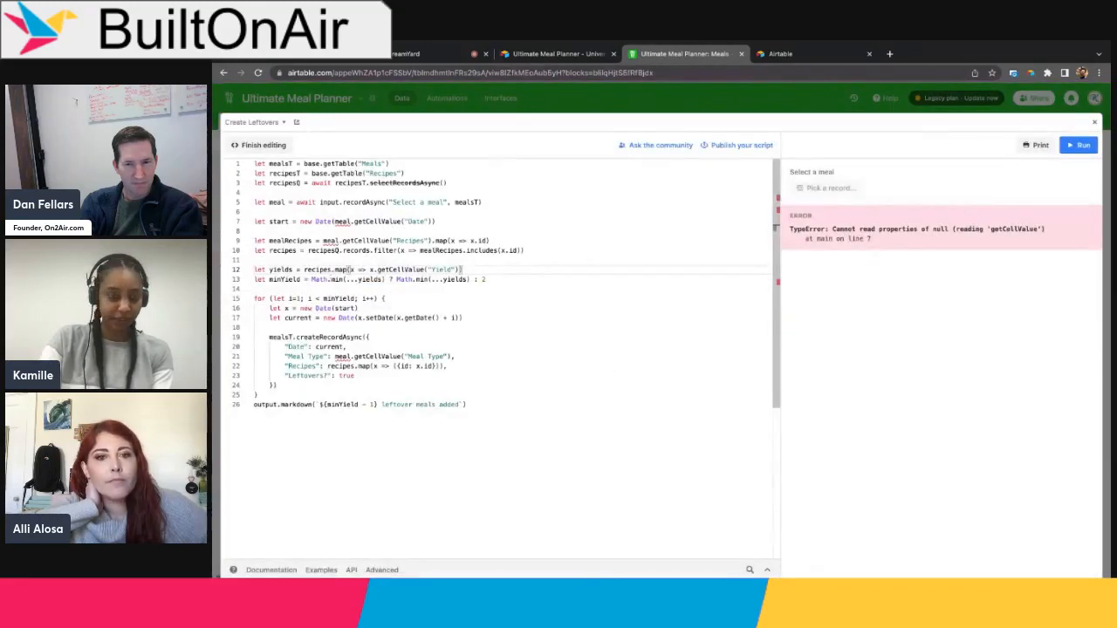
Step: Examine the minYield calculation and the for loop that computes each leftover meal's date
left_click(509, 285)
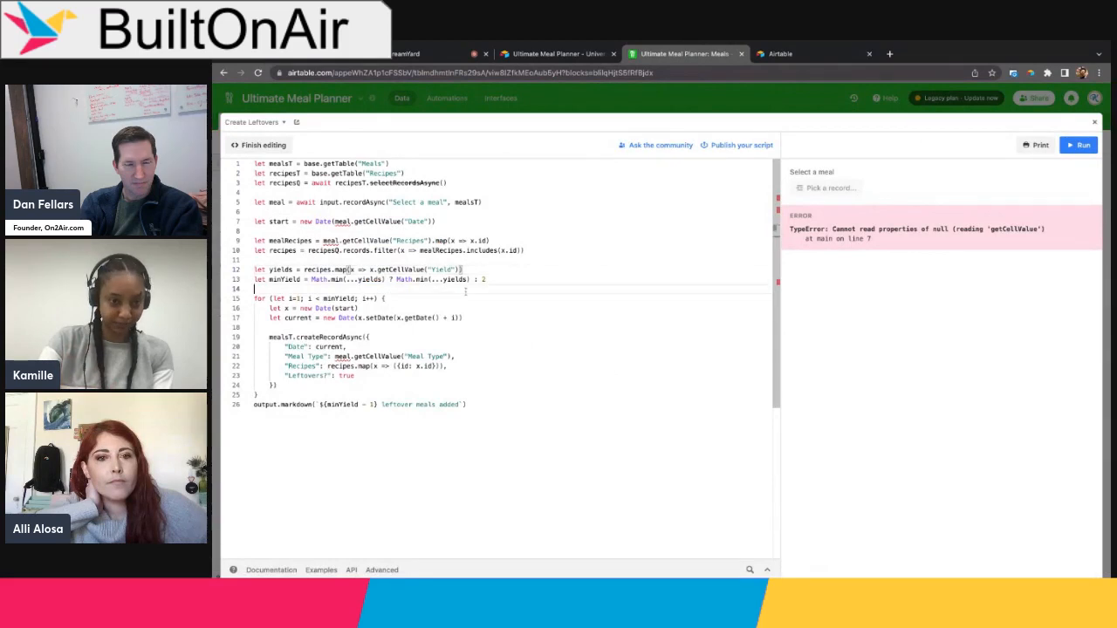
left_click(507, 275)
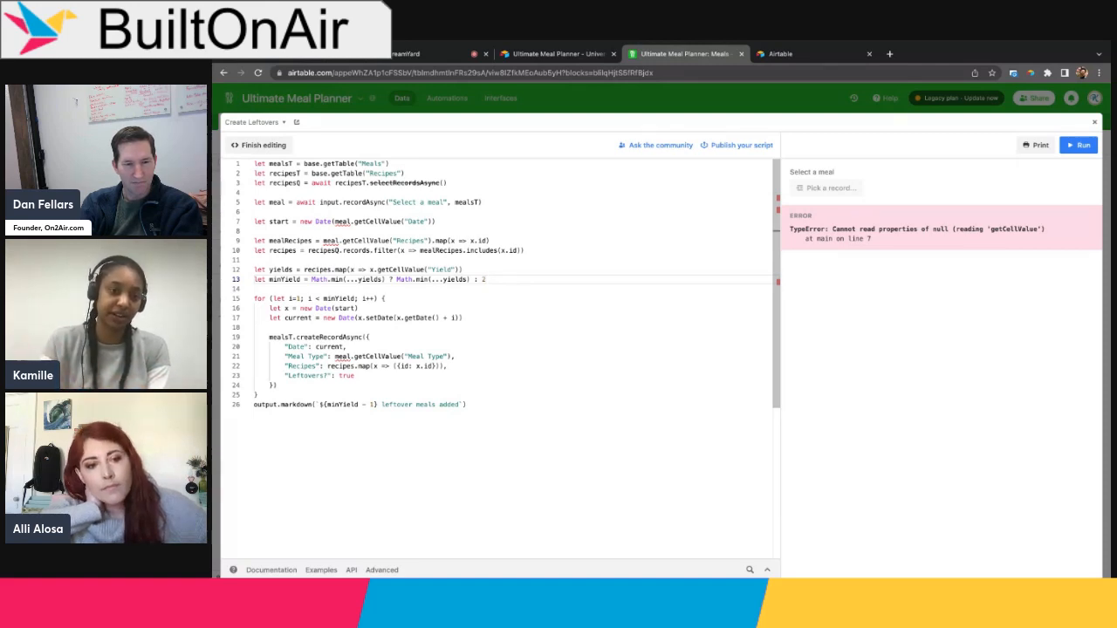
left_click(396, 298)
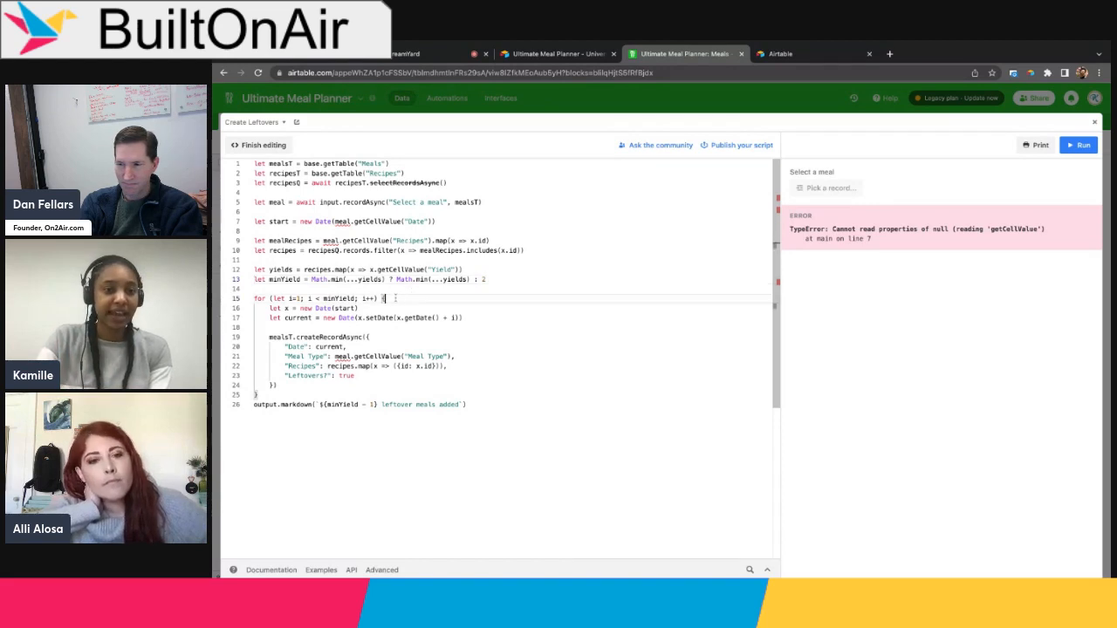
scroll(370, 299, "down", 2)
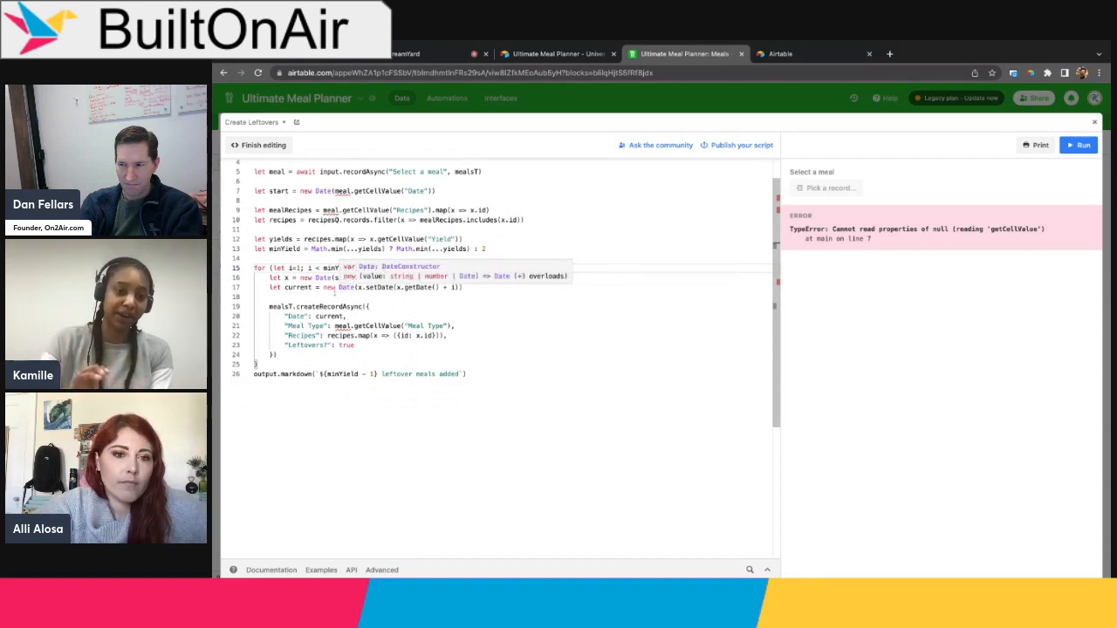
Step: Highlight the script's mealsT.createRecordAsync block through the end of the loop, then close the enlarged editor
left_click(314, 361)
key("shift+Up")
key("shift+Up")
key("shift+Up")
key("shift+Up")
key("shift+Up")
key("shift+Up")
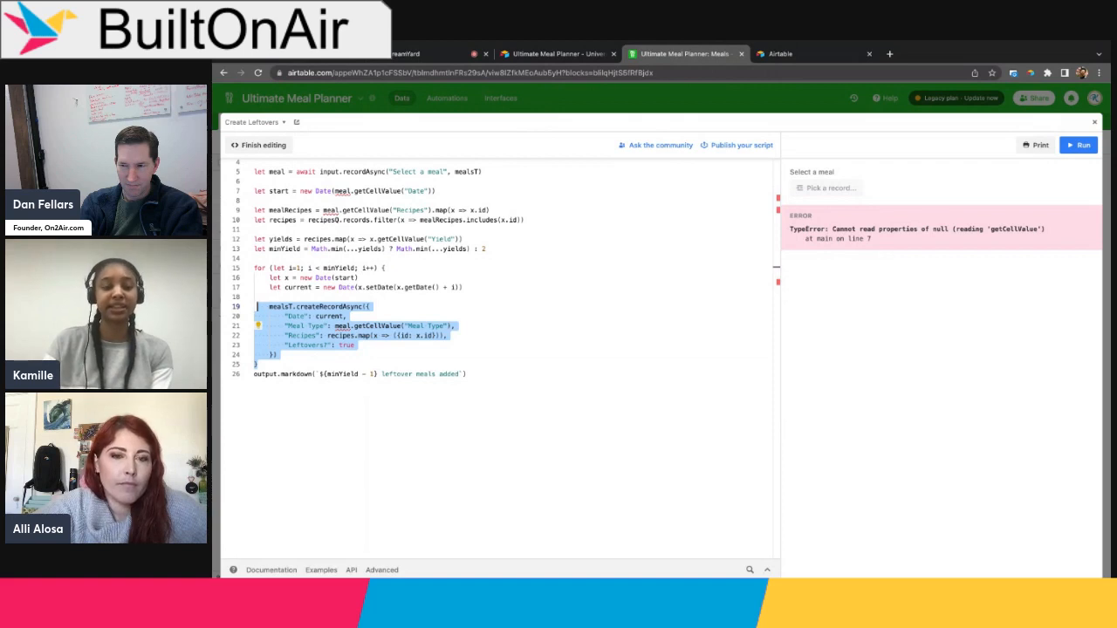
left_click(570, 107)
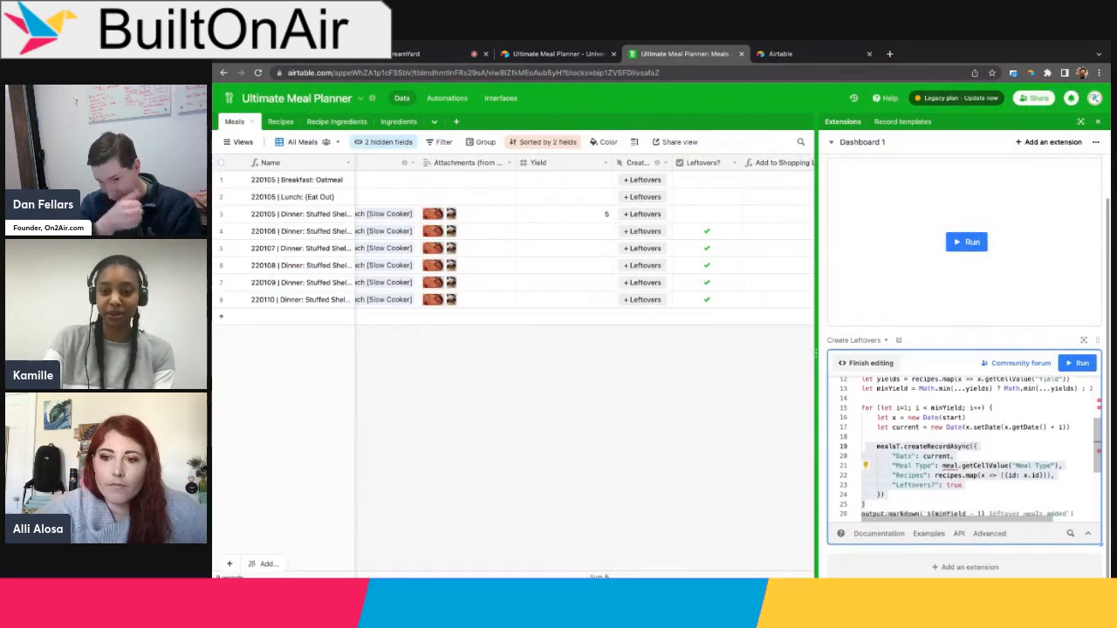
Step: Highlight the script's mealsT.createRecordAsync block and compare it with the Date, Meal Type and Recipes fields of the meals
left_click(957, 468)
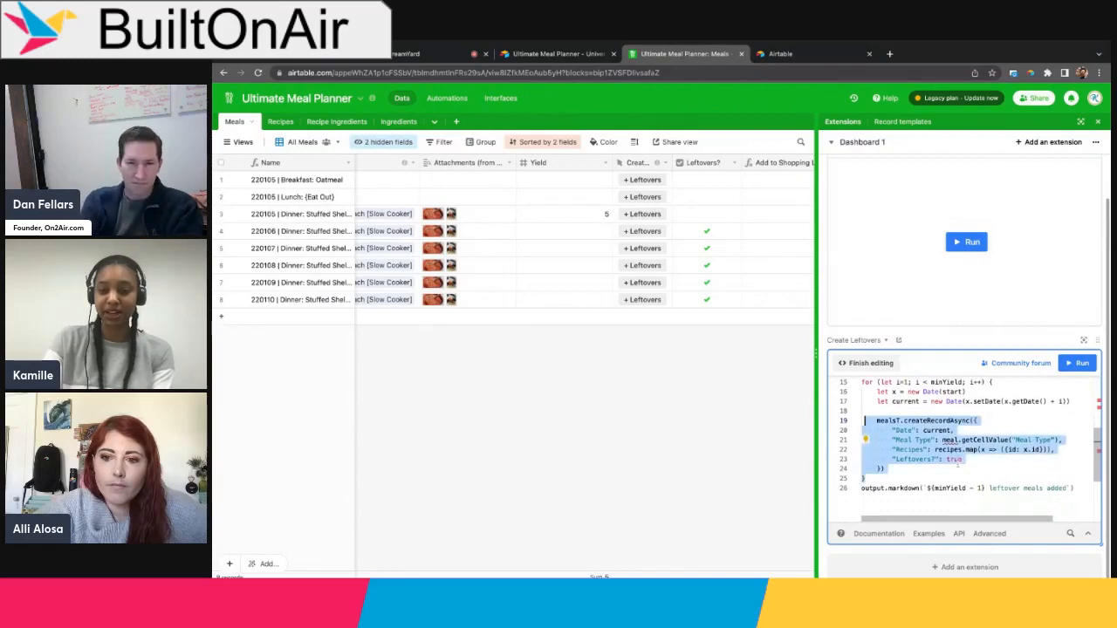
left_click(923, 470)
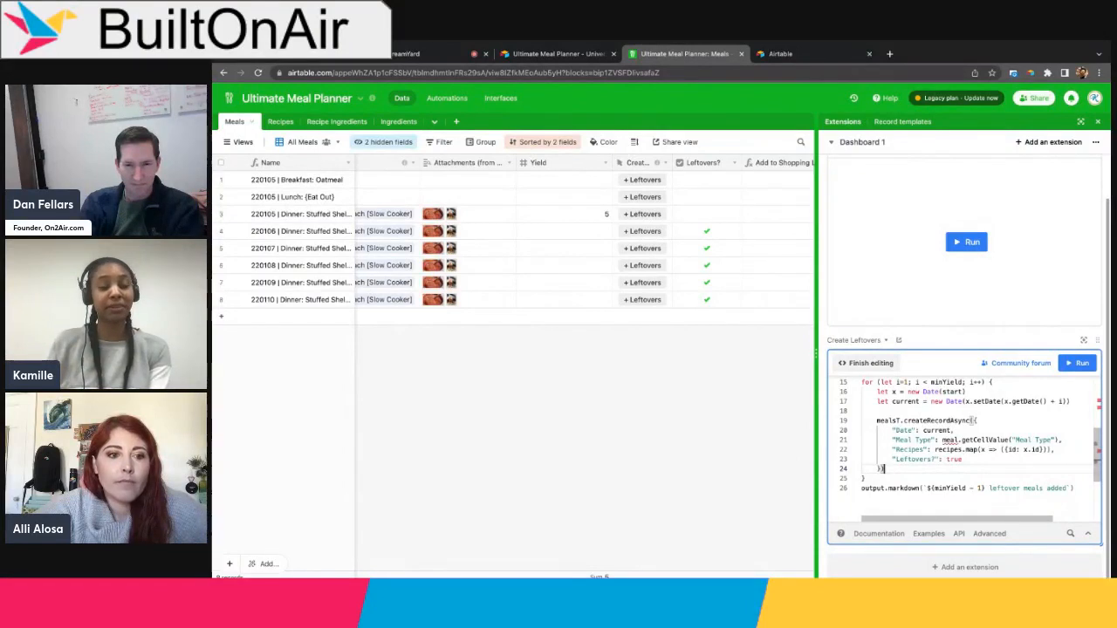
left_click_drag(887, 470, 877, 421)
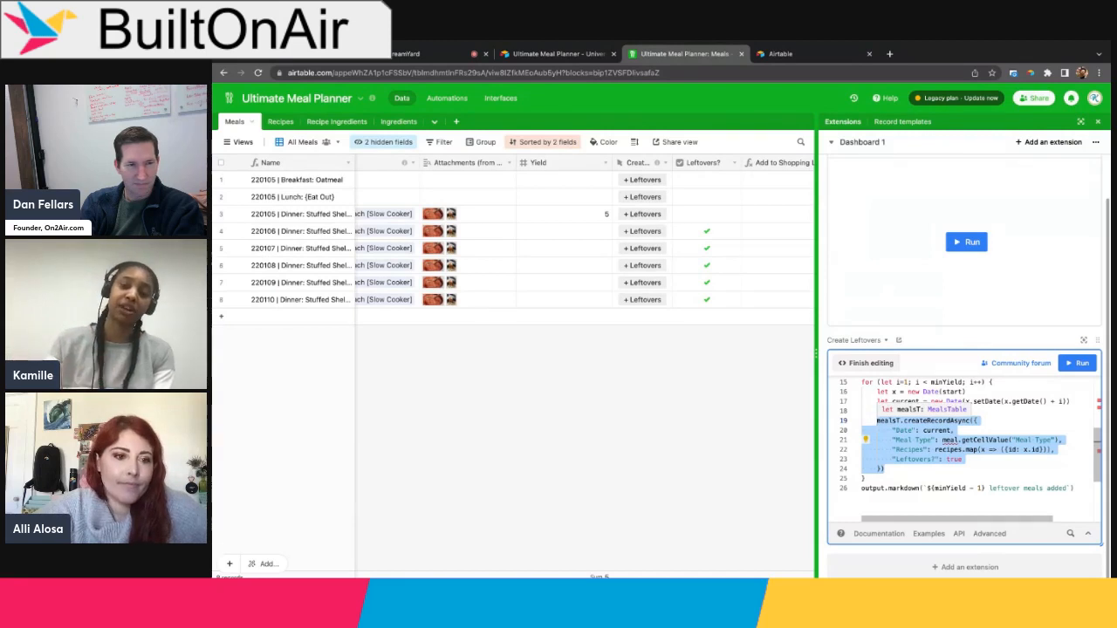
left_click(746, 372)
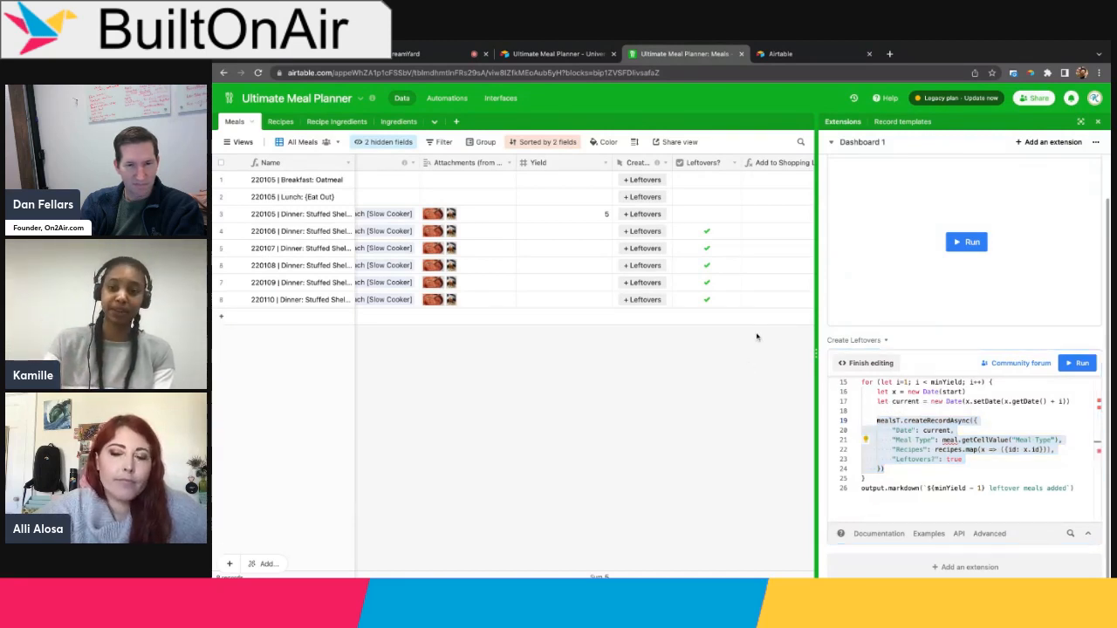
scroll(756, 337, "left", 5)
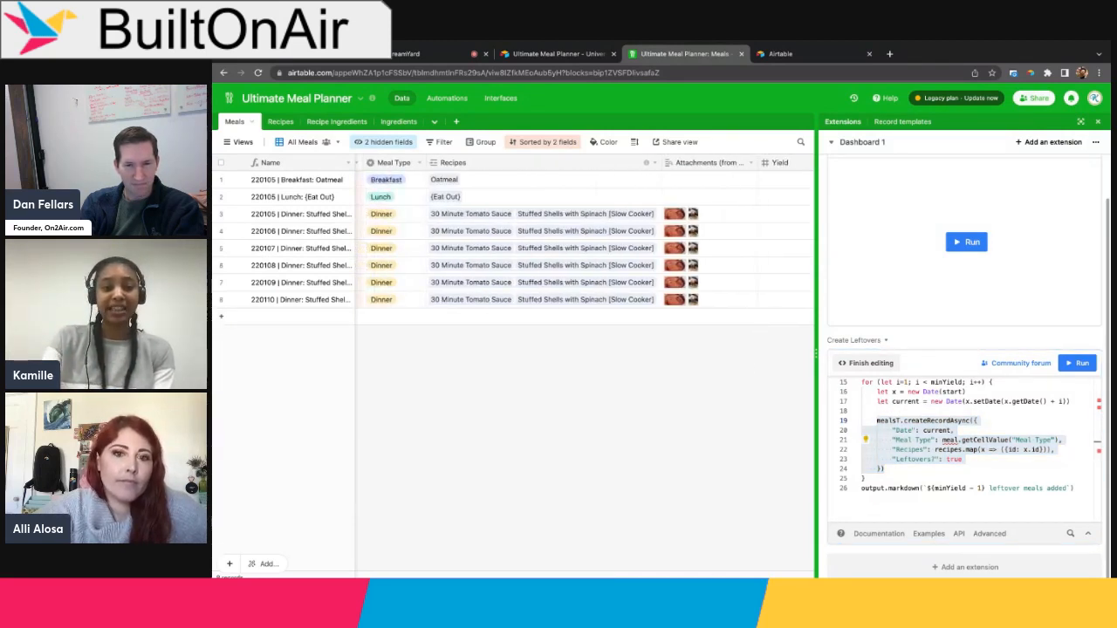
scroll(757, 337, "left", 1)
scroll(756, 337, "right", 1)
scroll(757, 337, "left", 1)
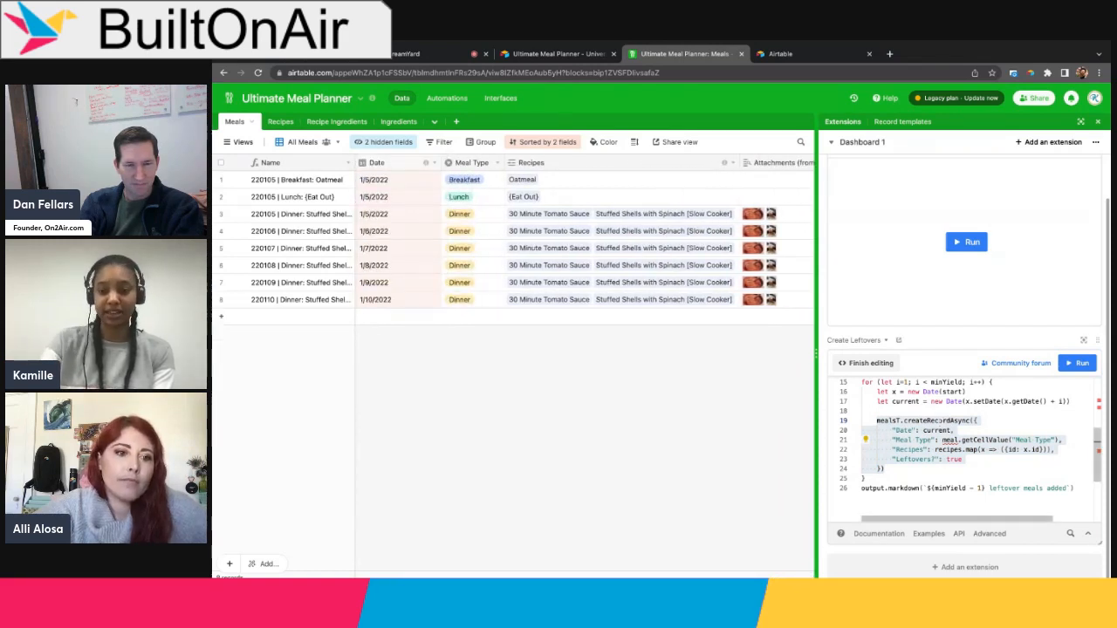
Step: Review the for loop and the closing output.markdown line of the Create Leftovers script
left_click(904, 477)
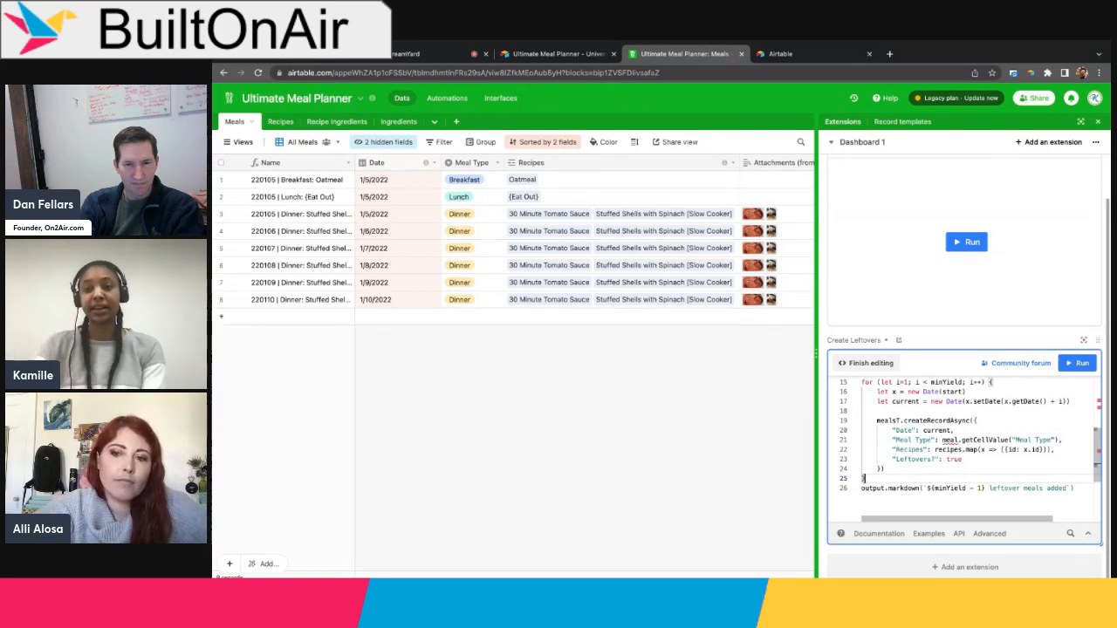
scroll(968, 445, "up", 1)
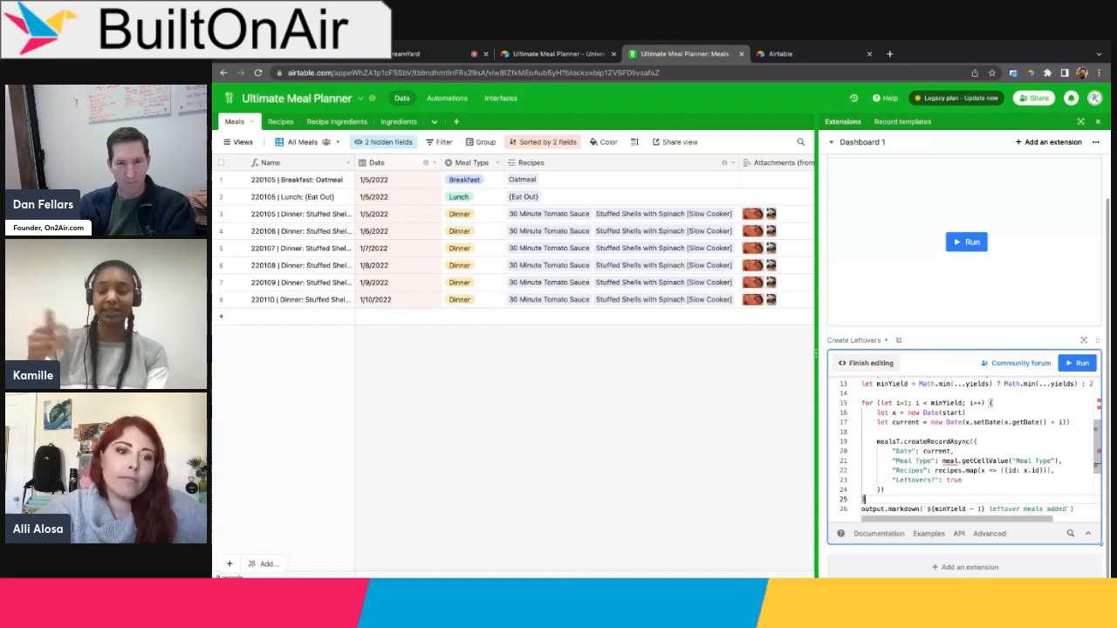
scroll(965, 445, "down", 1)
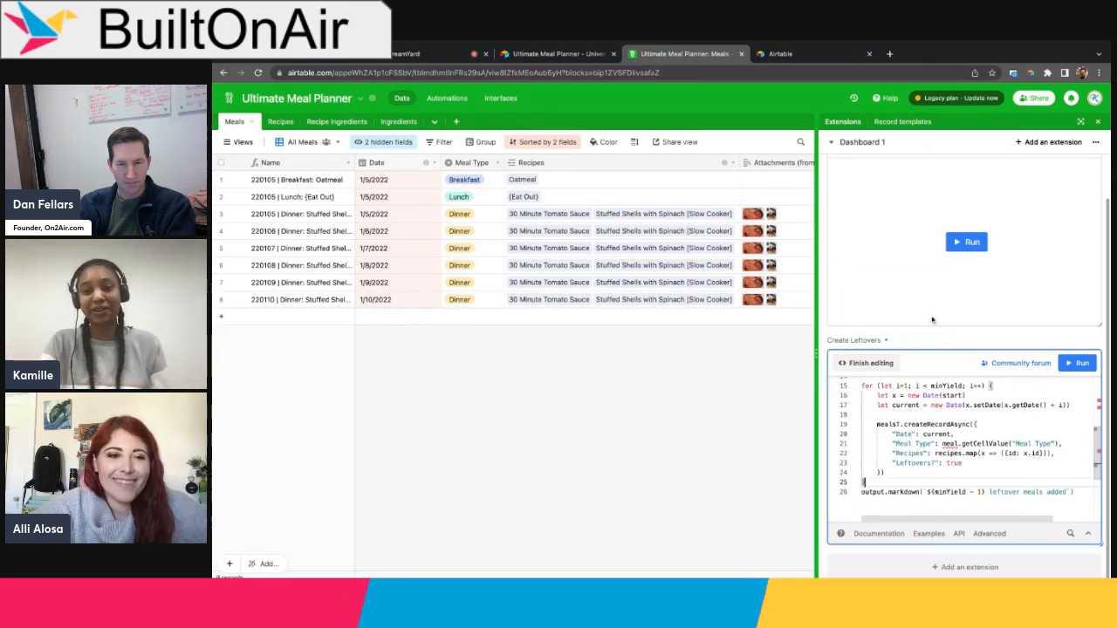
scroll(951, 338, "up", 1)
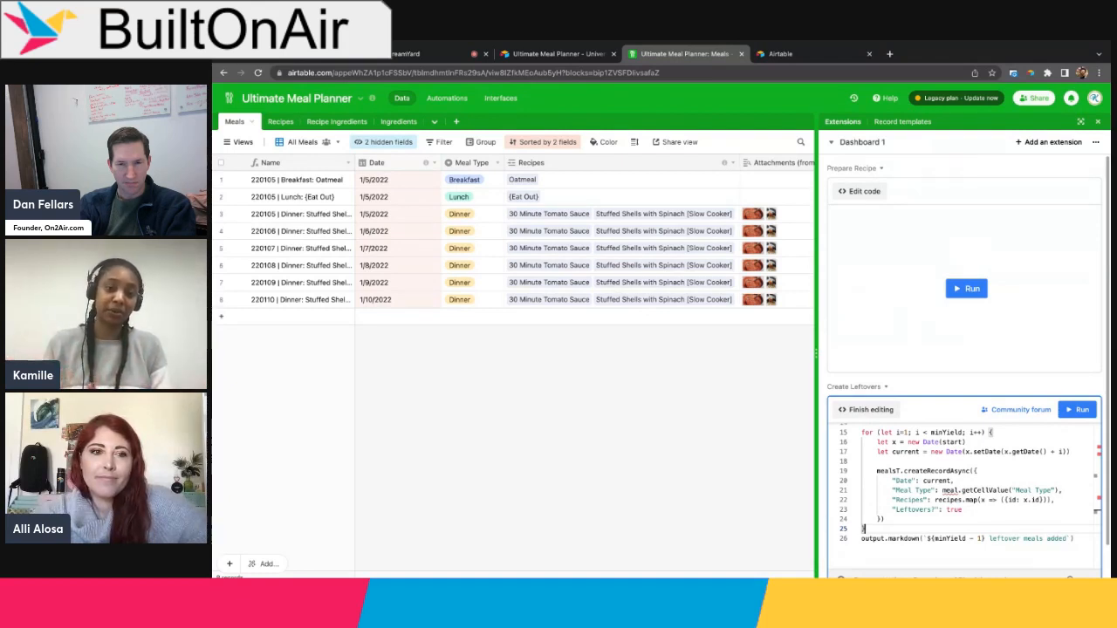
Step: Hide the extensions and view the Recipe Ingredients table, then return to the Meals table
left_click(1100, 121)
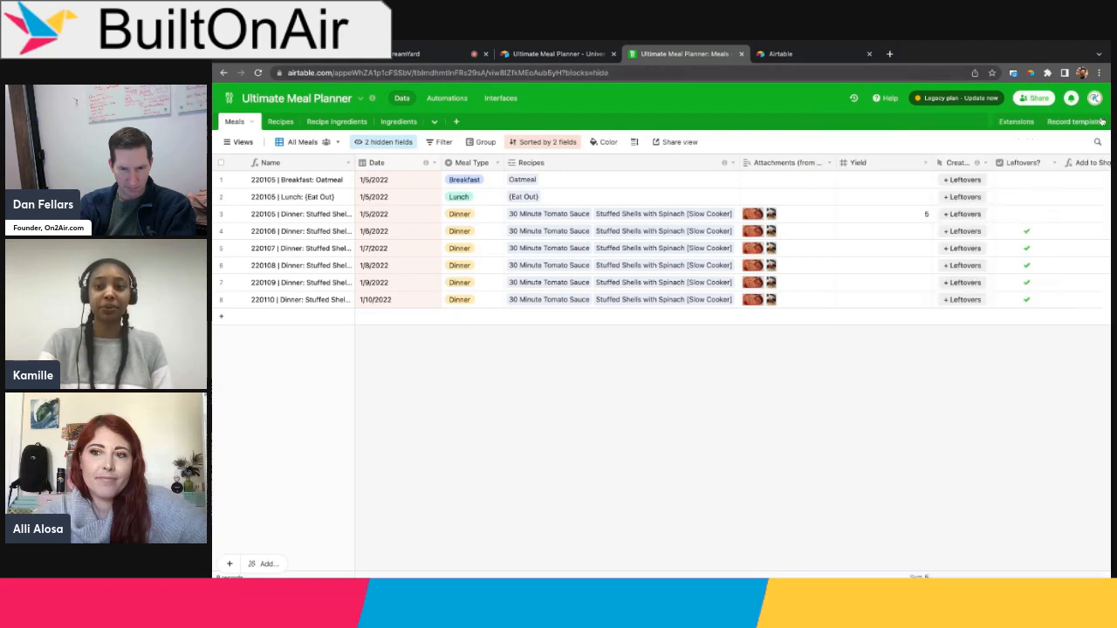
left_click(353, 123)
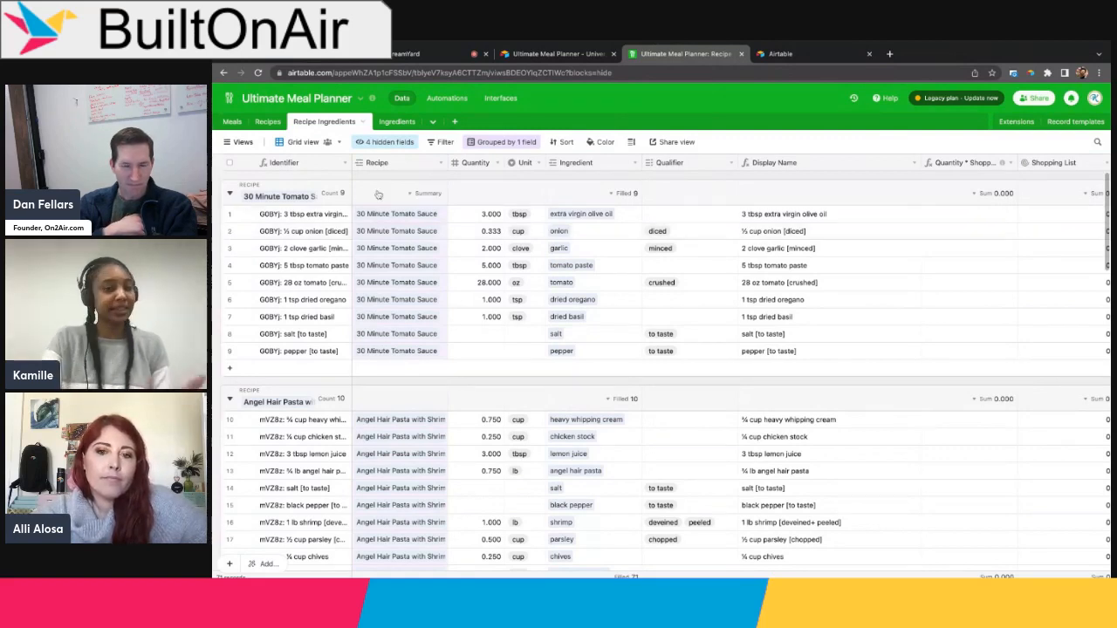
left_click(244, 121)
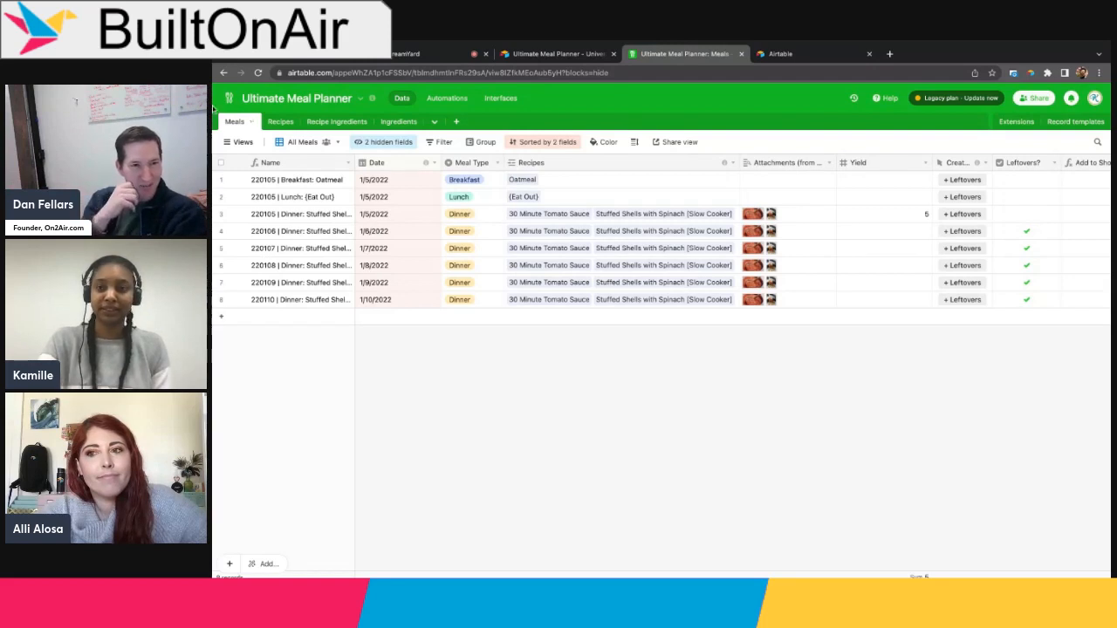
Step: Copy the published Ultimate Meal Planner base from Airtable Universe into the Projects & Demos workspace and dismiss the template suggestions
left_click(556, 54)
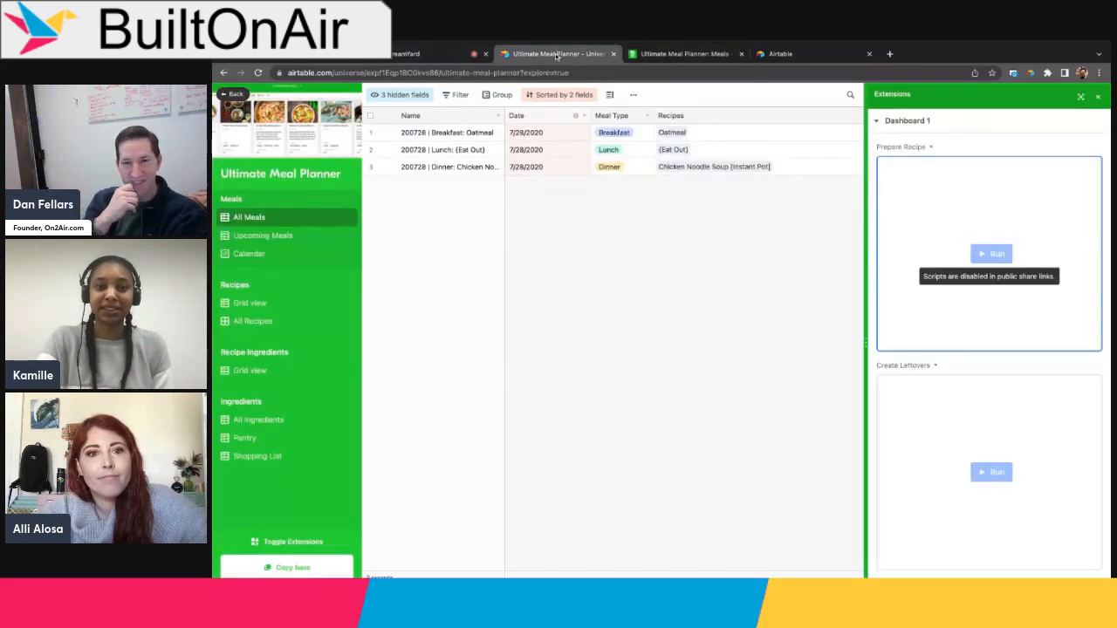
left_click(293, 568)
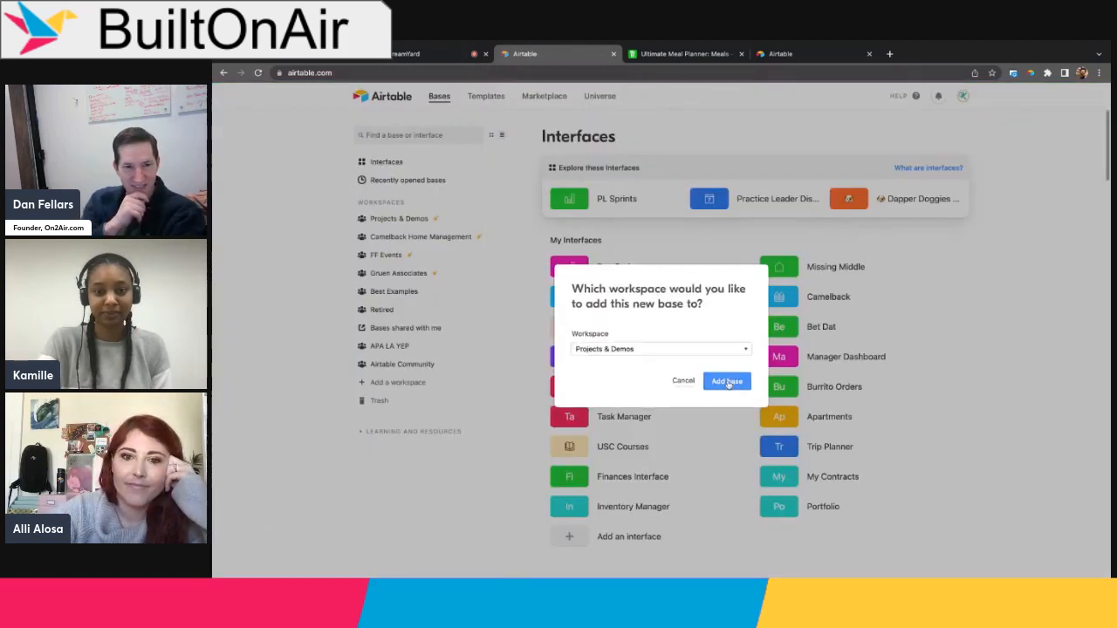
left_click(727, 379)
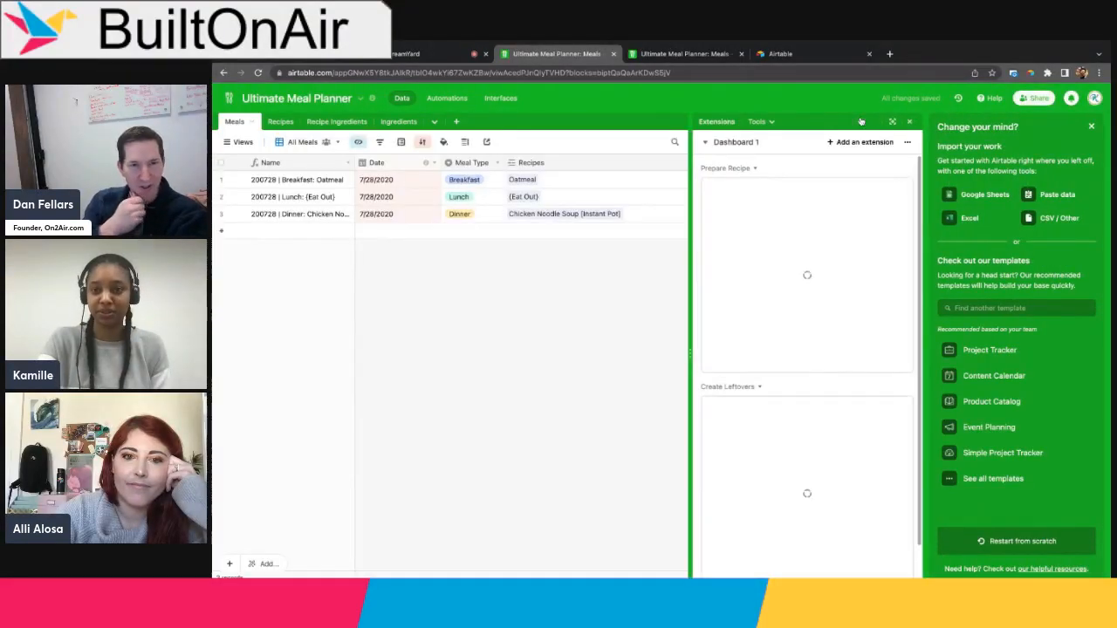
left_click(1091, 127)
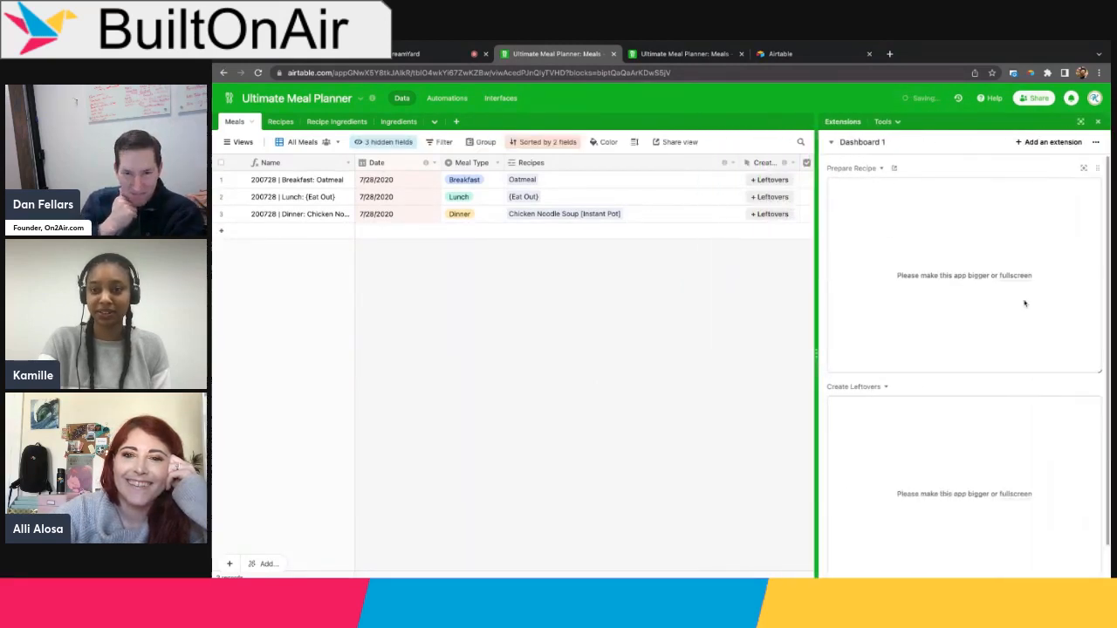
Step: Open the copied base's Prepare Recipe script in full screen, dismiss the scripting welcome, inspect its code and close it
left_click(1014, 278)
left_click(1014, 278)
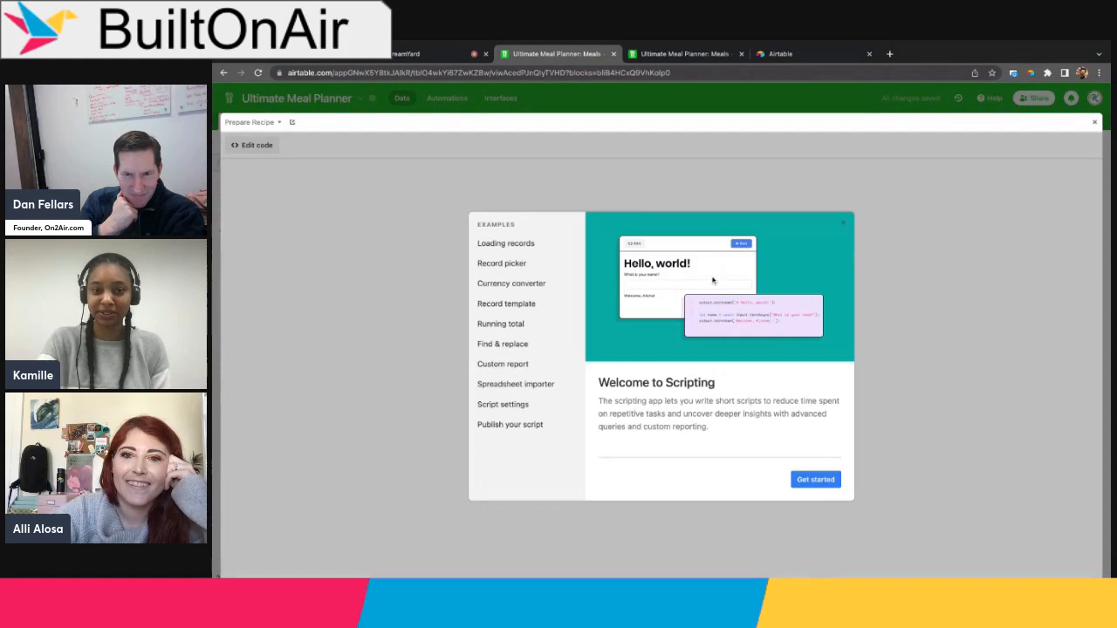
left_click(842, 224)
left_click(257, 145)
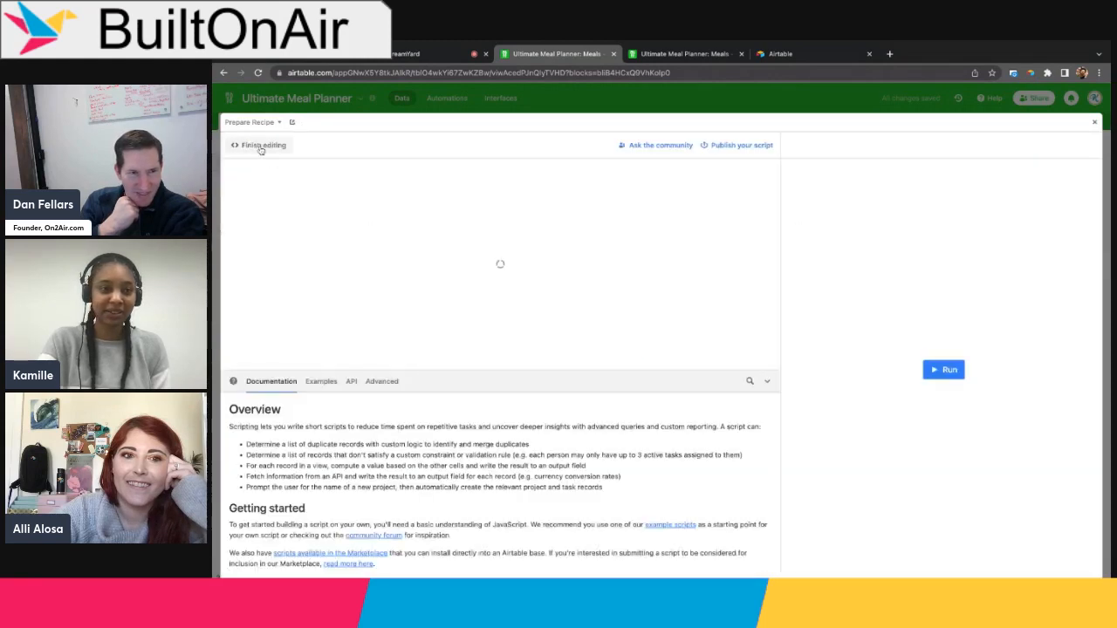
left_click(1094, 121)
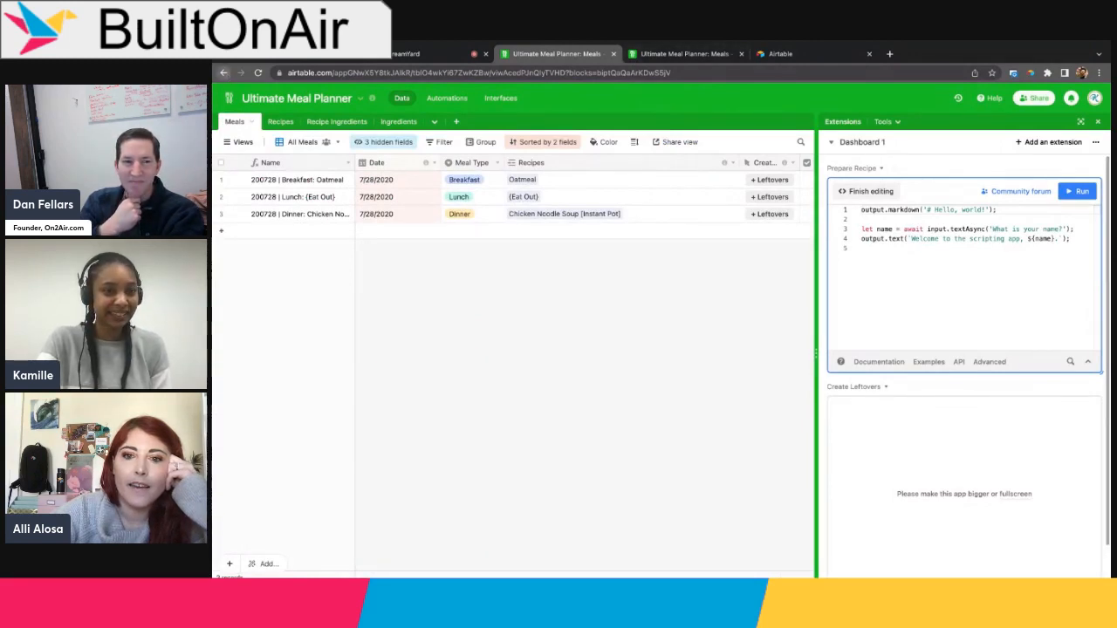
Step: Return to the original base, enable Show code in public shares for the Prepare Recipe script, and close its enlarged editor
left_click(224, 72)
left_click(685, 57)
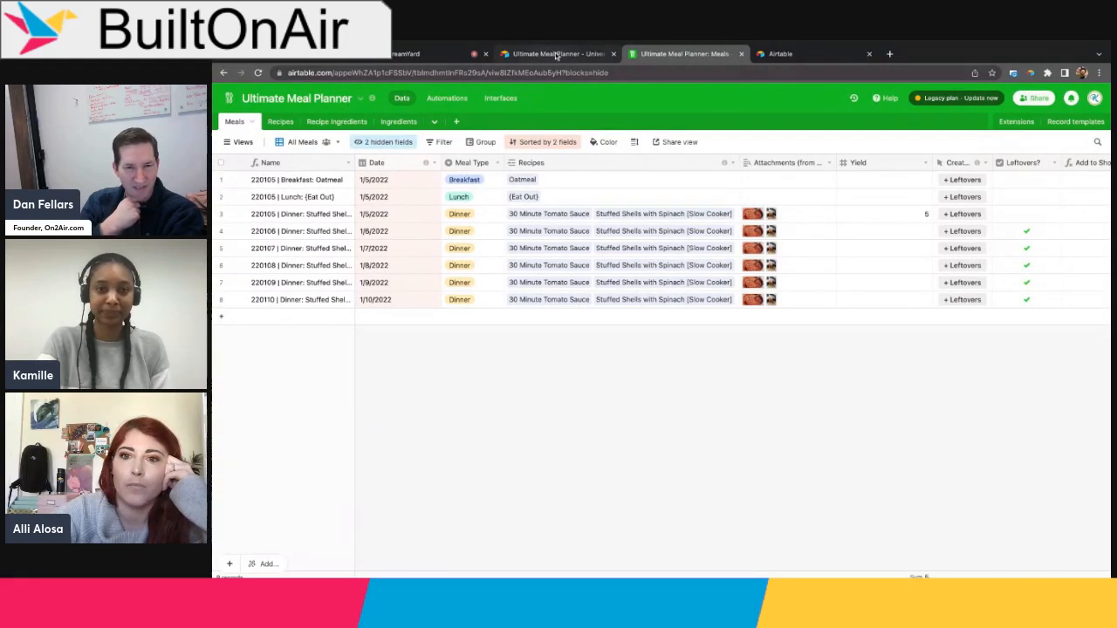
left_click(1028, 124)
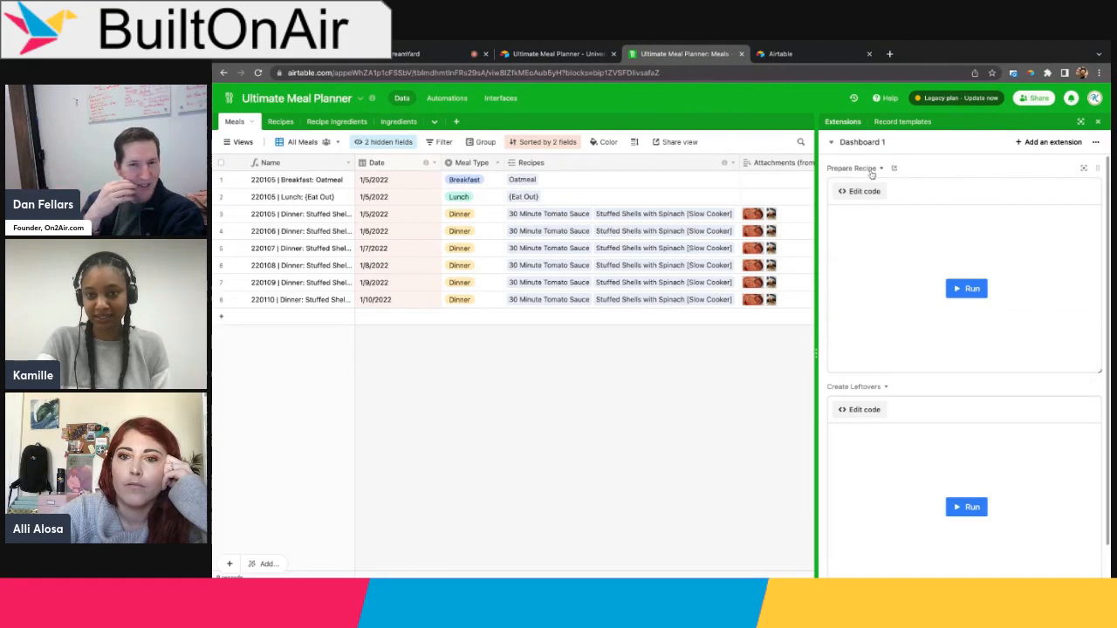
left_click(871, 170)
left_click(862, 249)
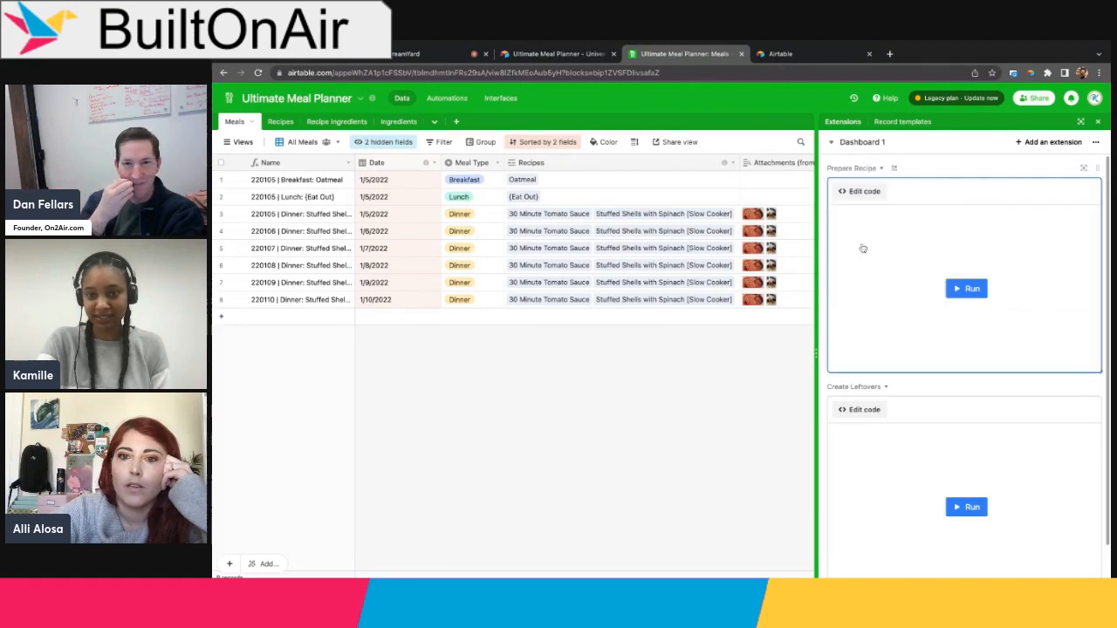
left_click(888, 191)
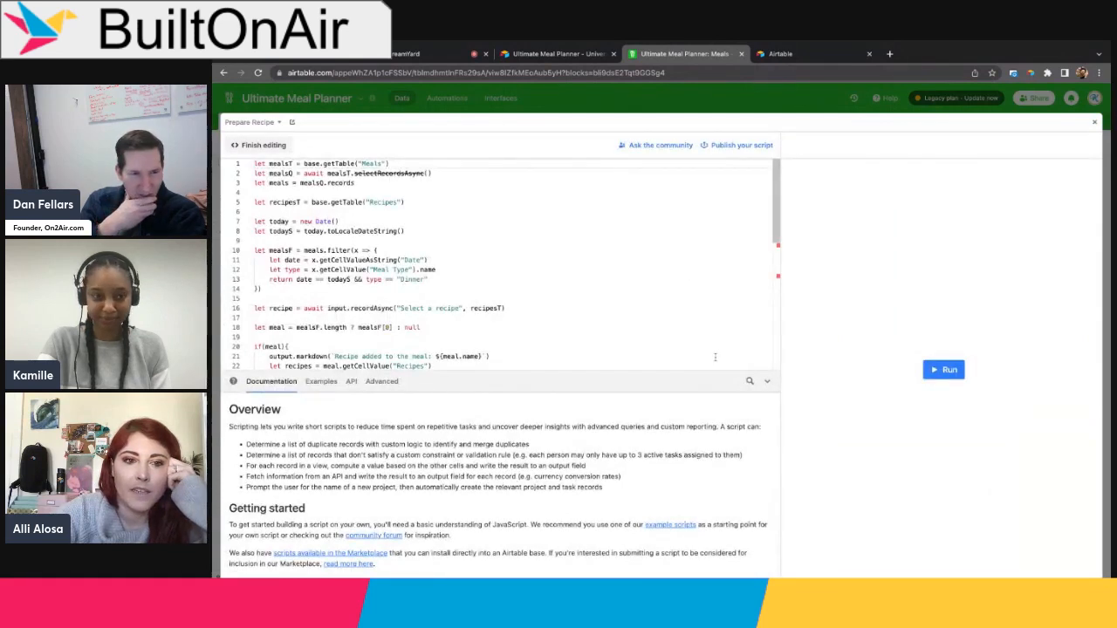
left_click(378, 384)
left_click(250, 434)
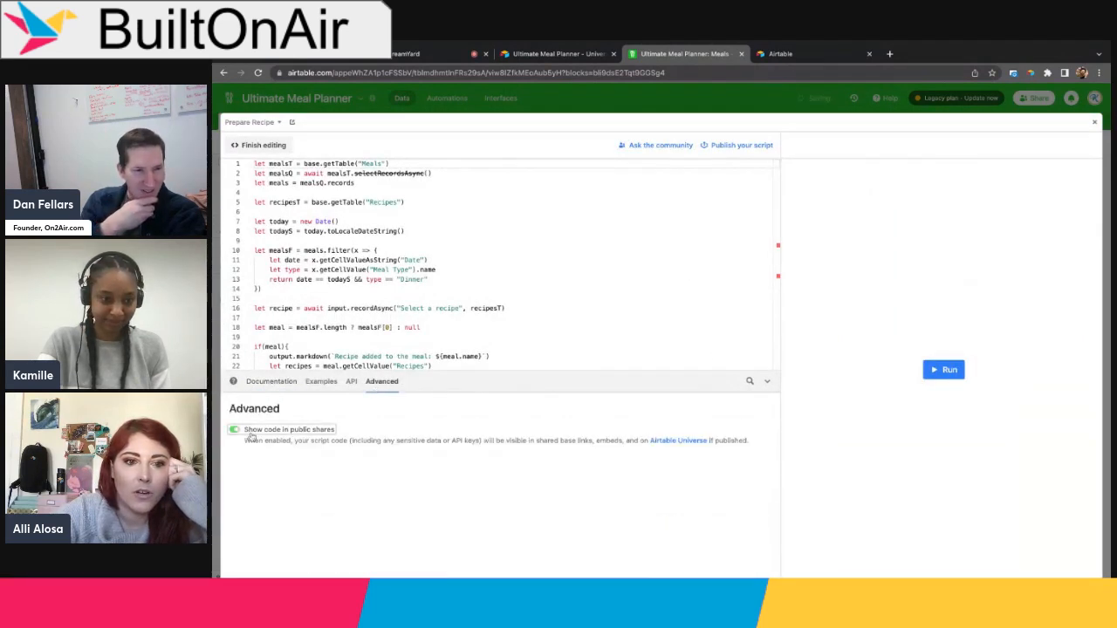
left_click(1094, 123)
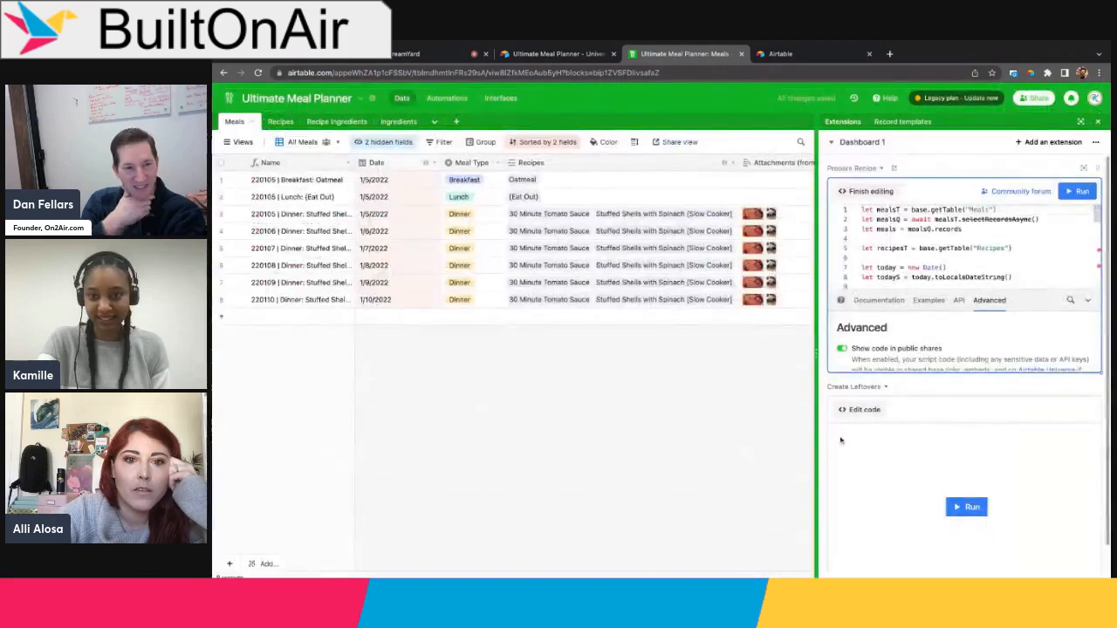
Step: Enable Show code in public shares for the Create Leftovers script, then collapse the documentation area of both script editors
left_click(855, 409)
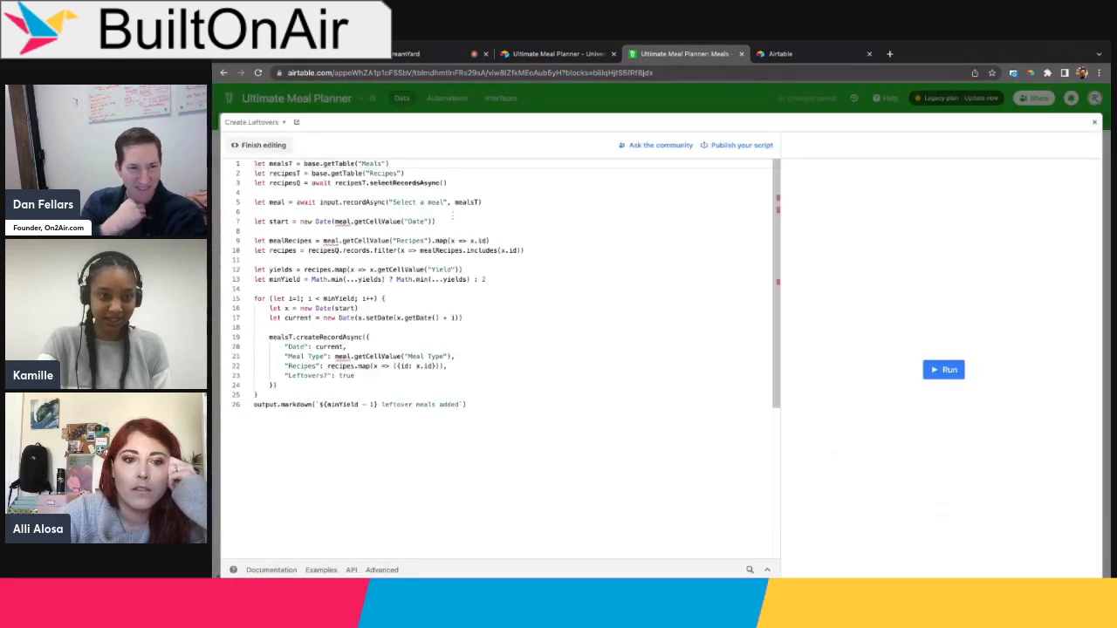
left_click(381, 570)
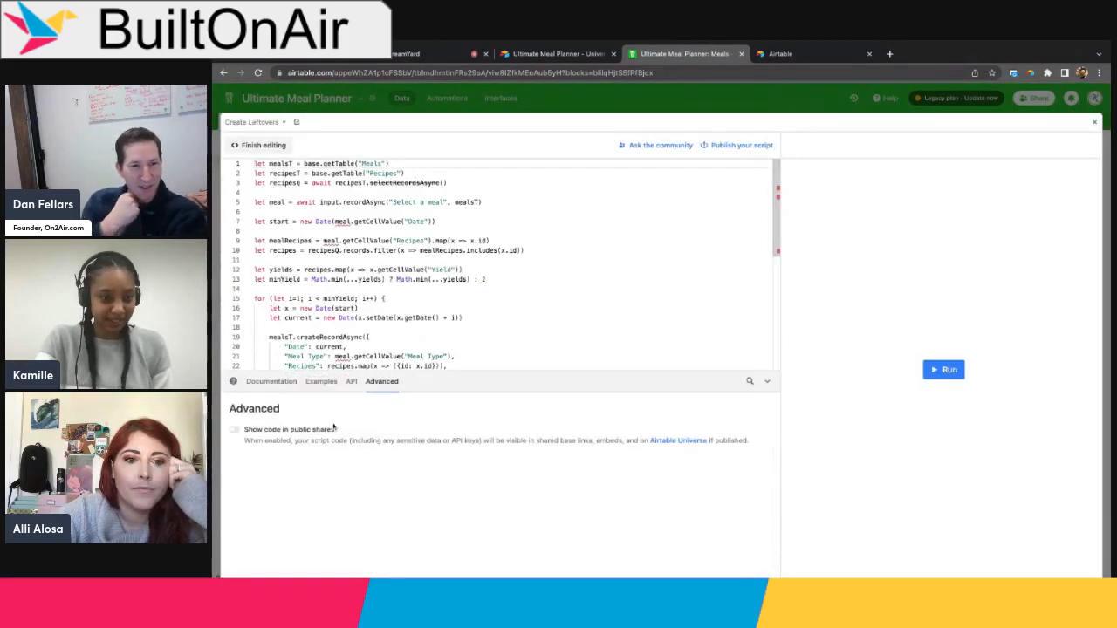
left_click(250, 430)
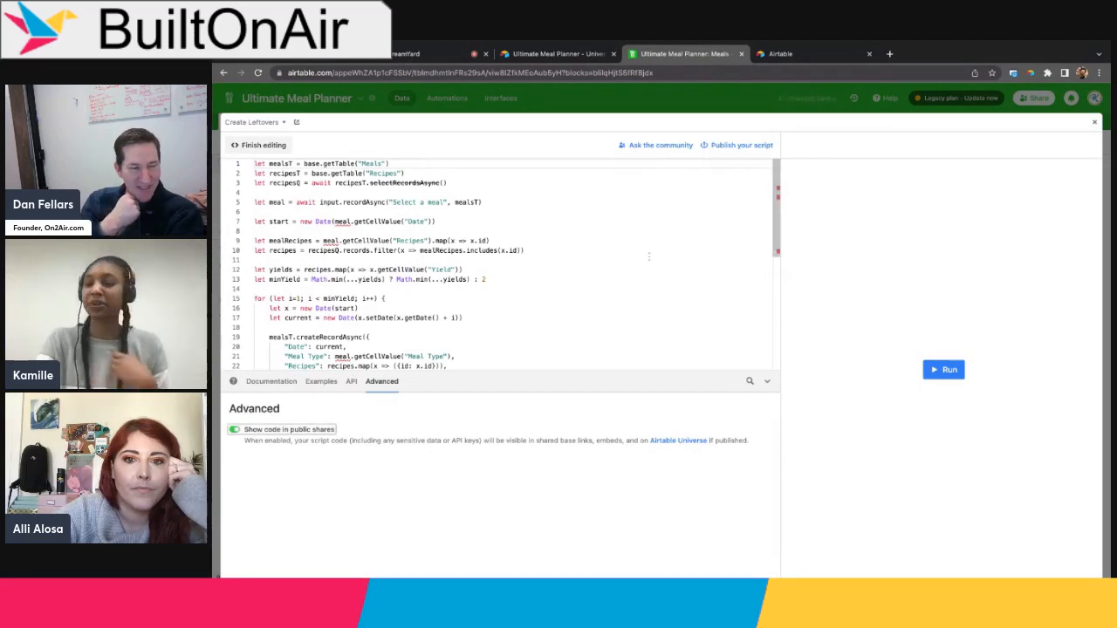
left_click(694, 111)
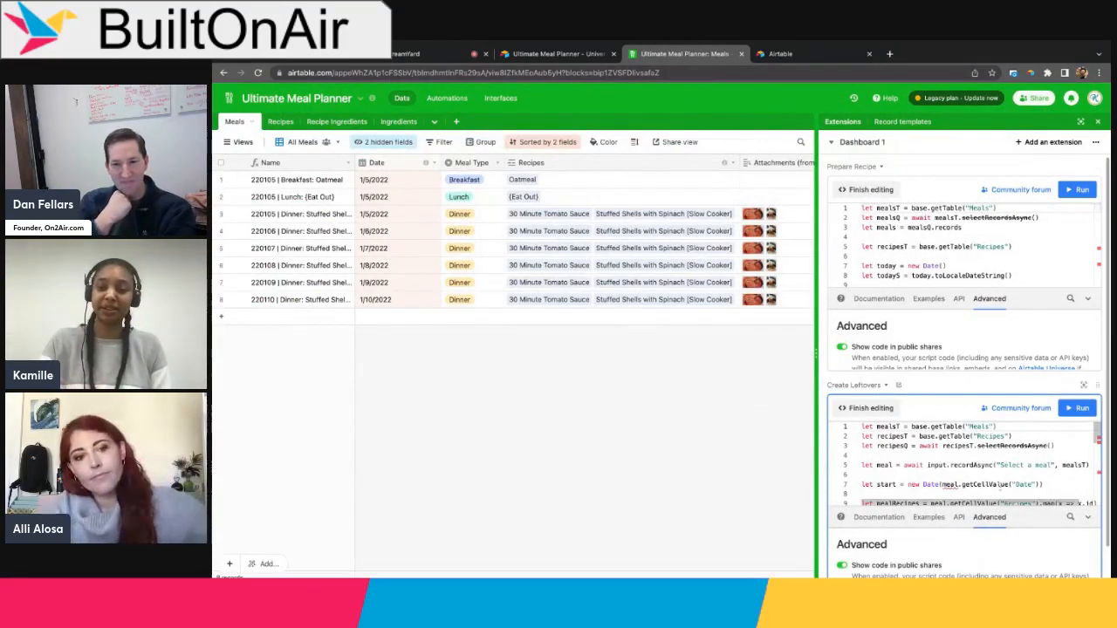
left_click(1087, 516)
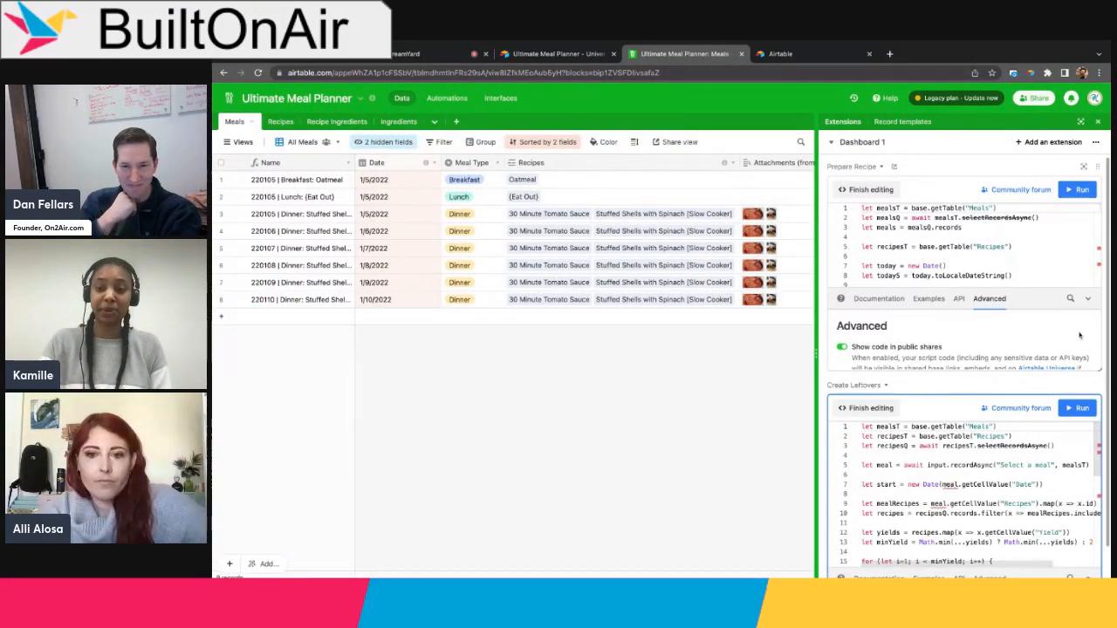
left_click(1088, 300)
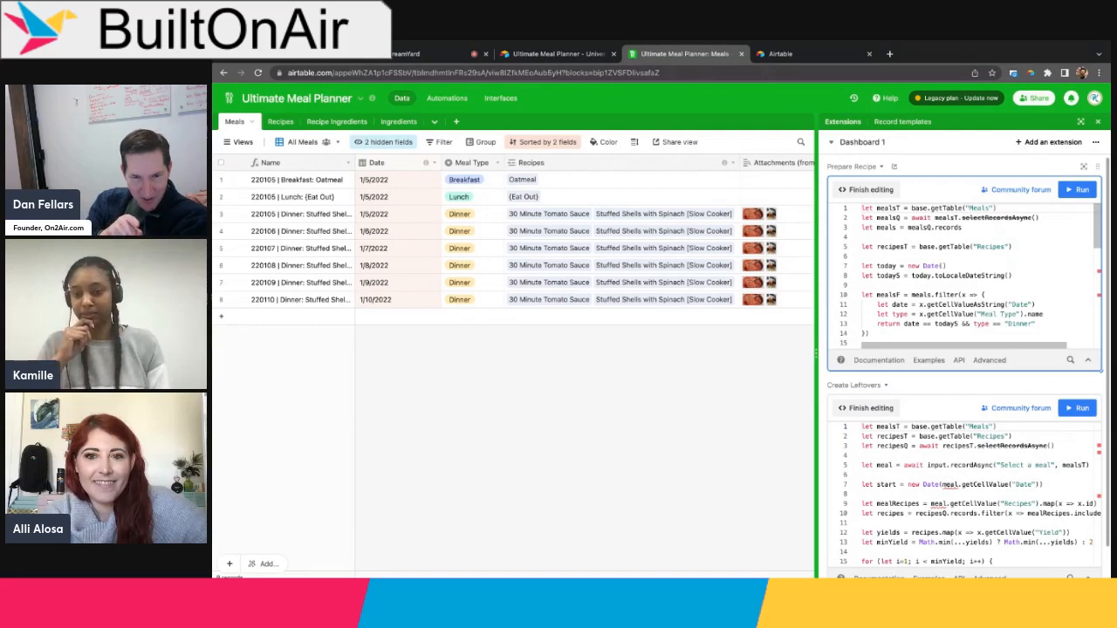
Step: Enlarge the Create Leftovers script and examine its selectRecordsAsync, input.recordAsync and mealsT.createRecordAsync lines
left_click(1083, 387)
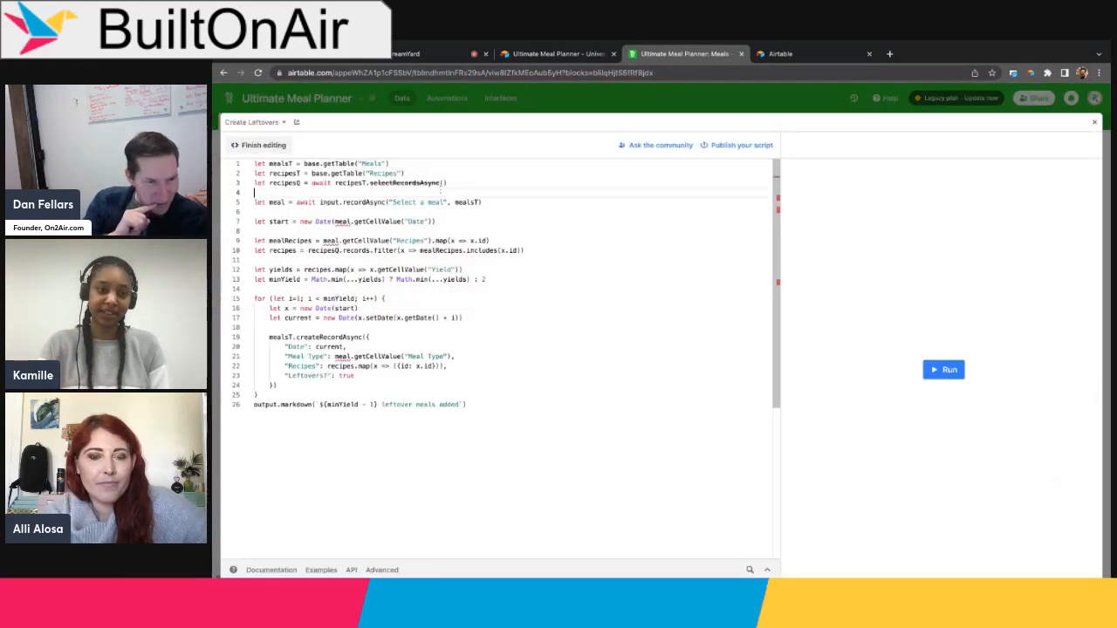
left_click_drag(448, 183, 412, 183)
left_click(496, 203)
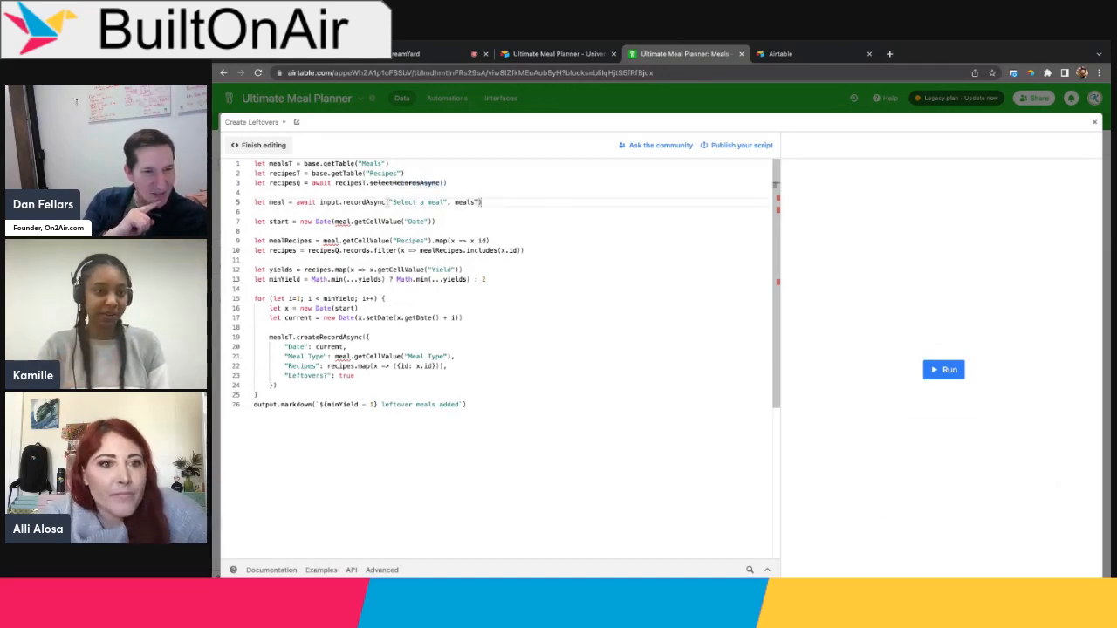
left_click(266, 338)
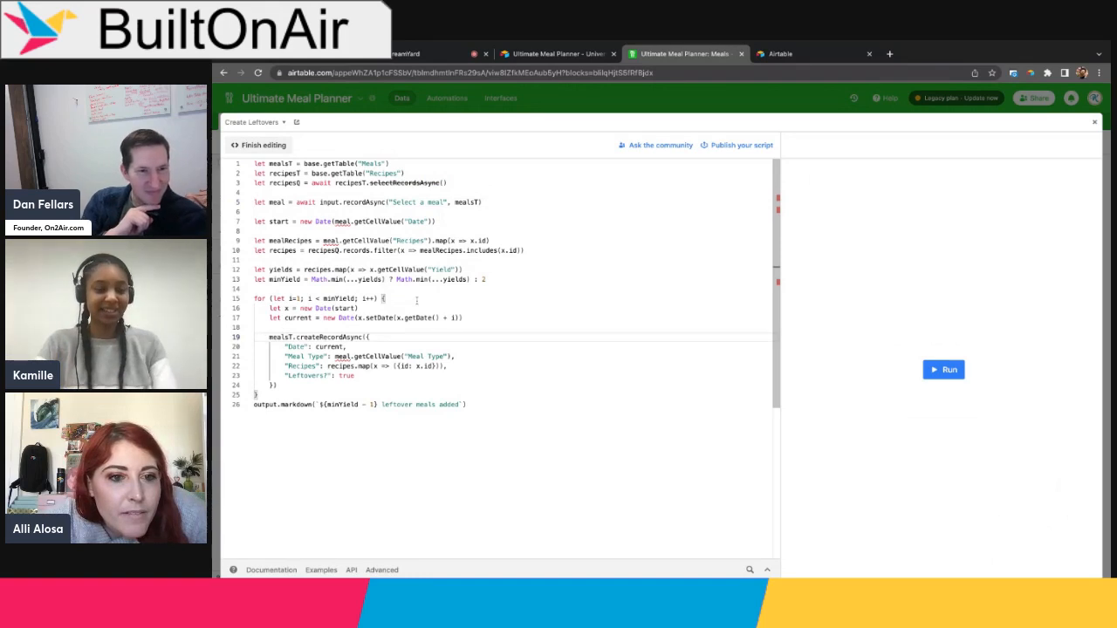
Step: Add await before the mealsT.createRecordAsync call in the Create Leftovers script
type("await")
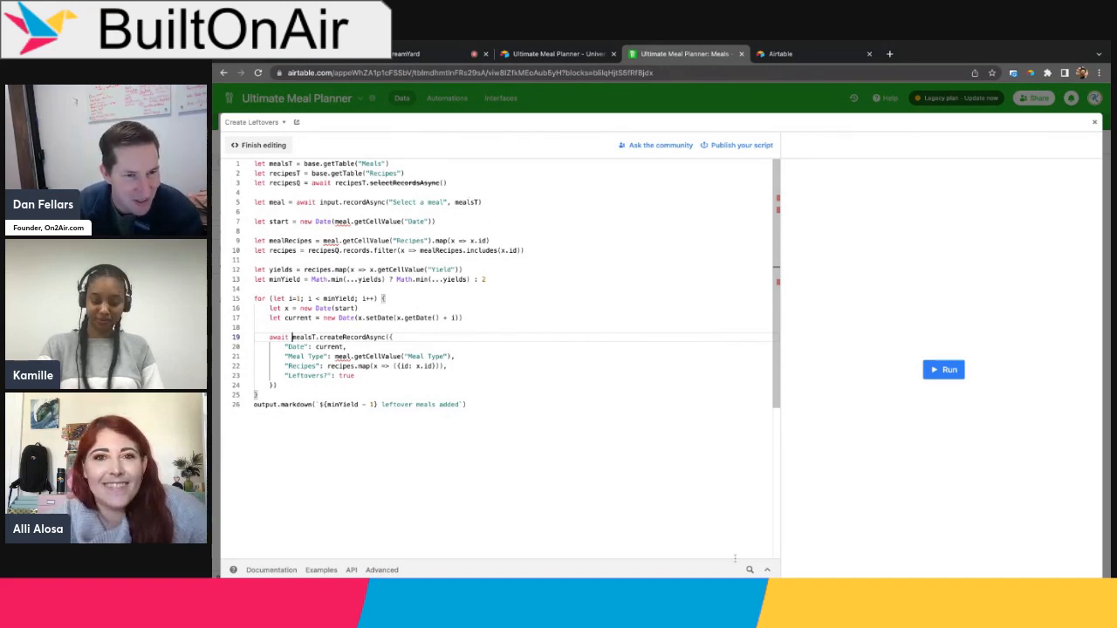
left_click(689, 496)
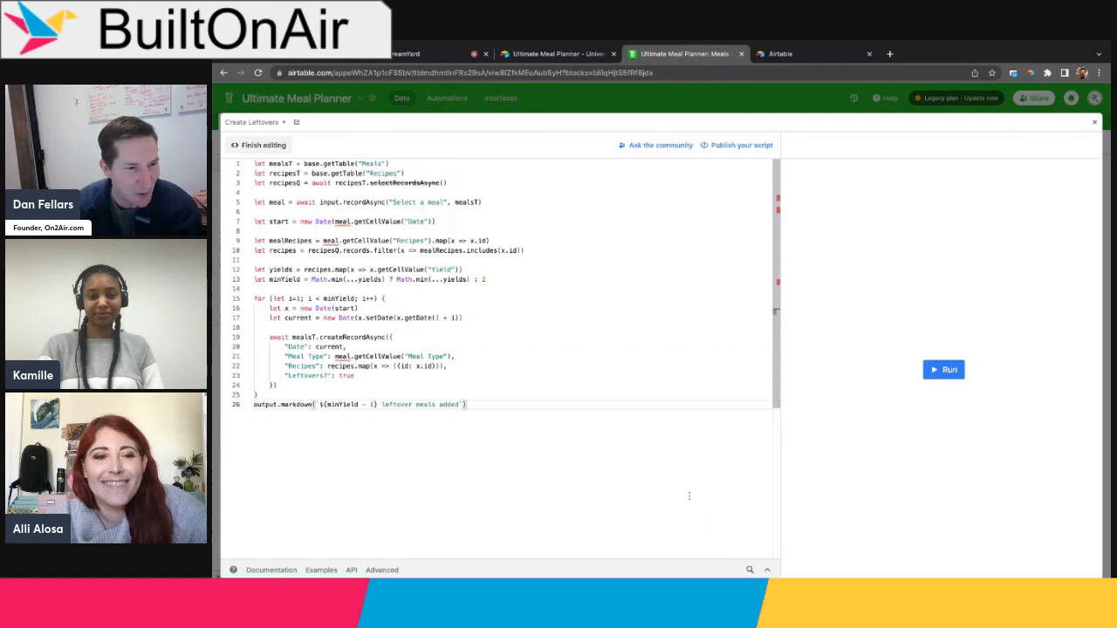
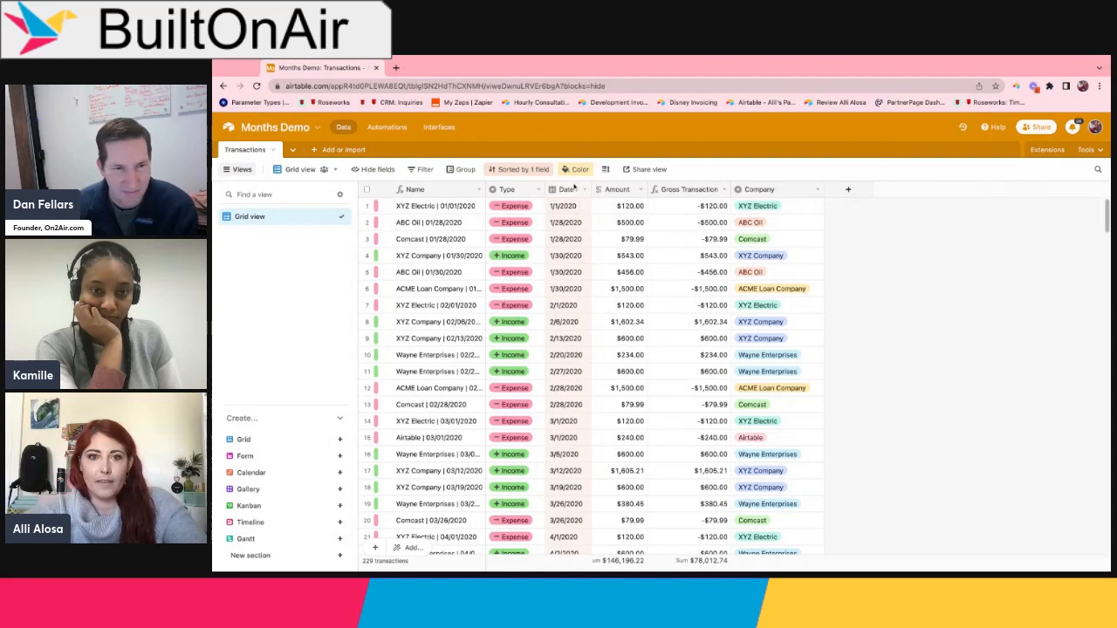
Step: Examine the Amount, Gross Transaction and Company fields of the Months Demo Transactions table, including the Gross Transaction formula
left_click(621, 193)
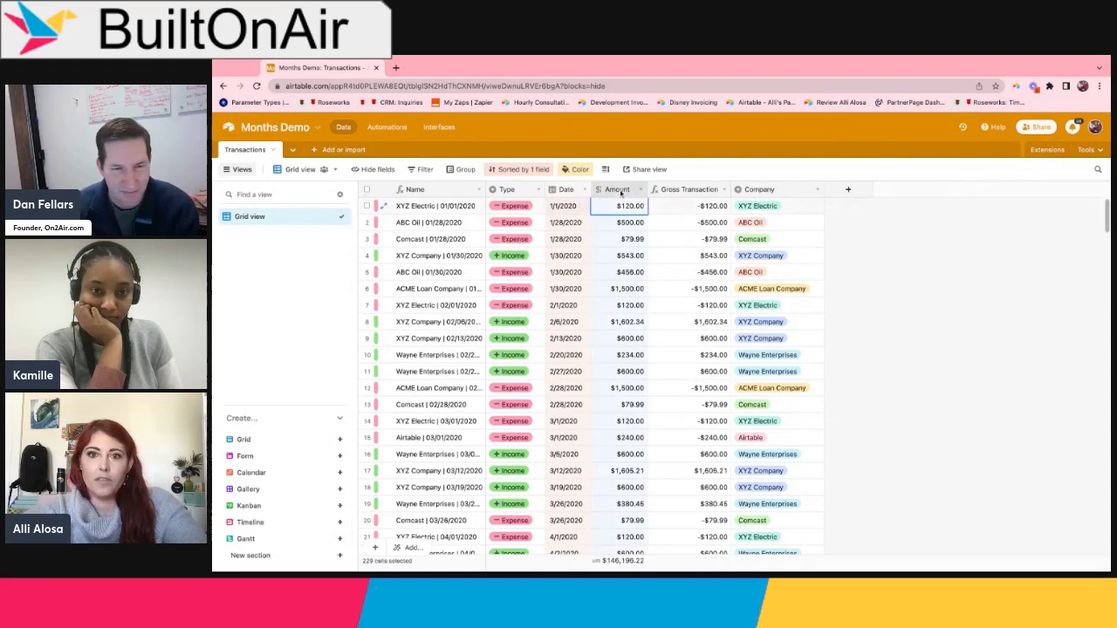
left_click(689, 194)
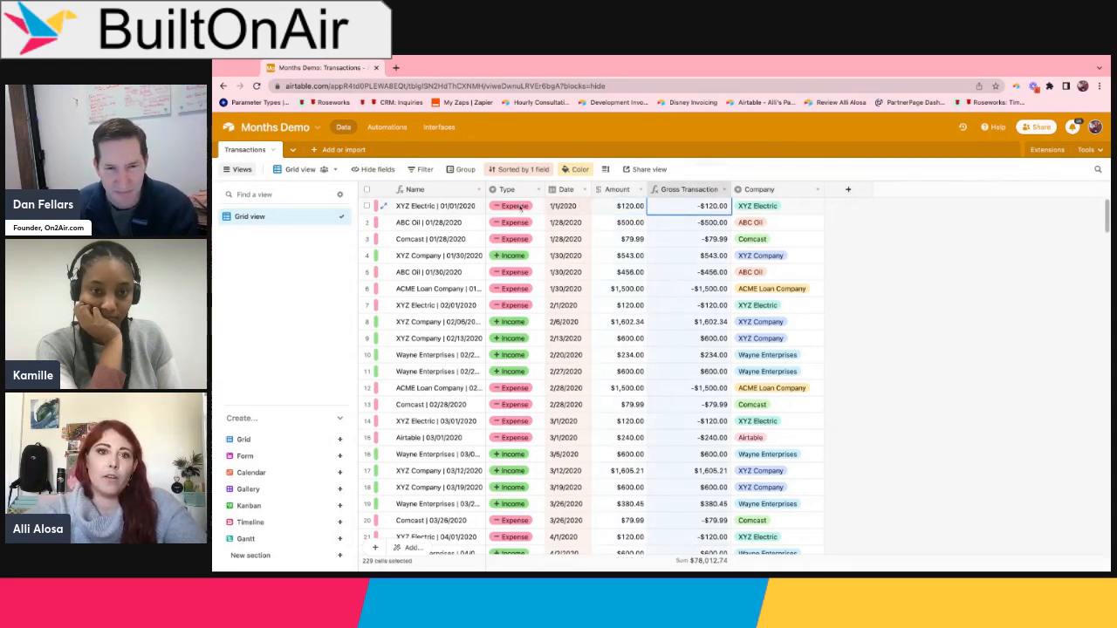
left_click(708, 250)
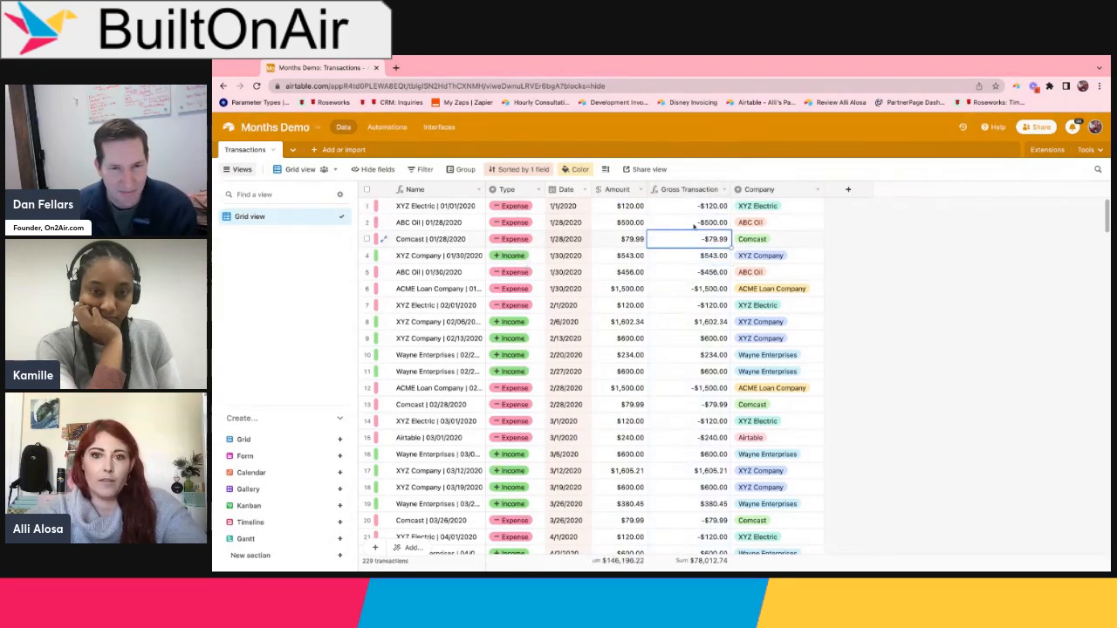
double_click(694, 194)
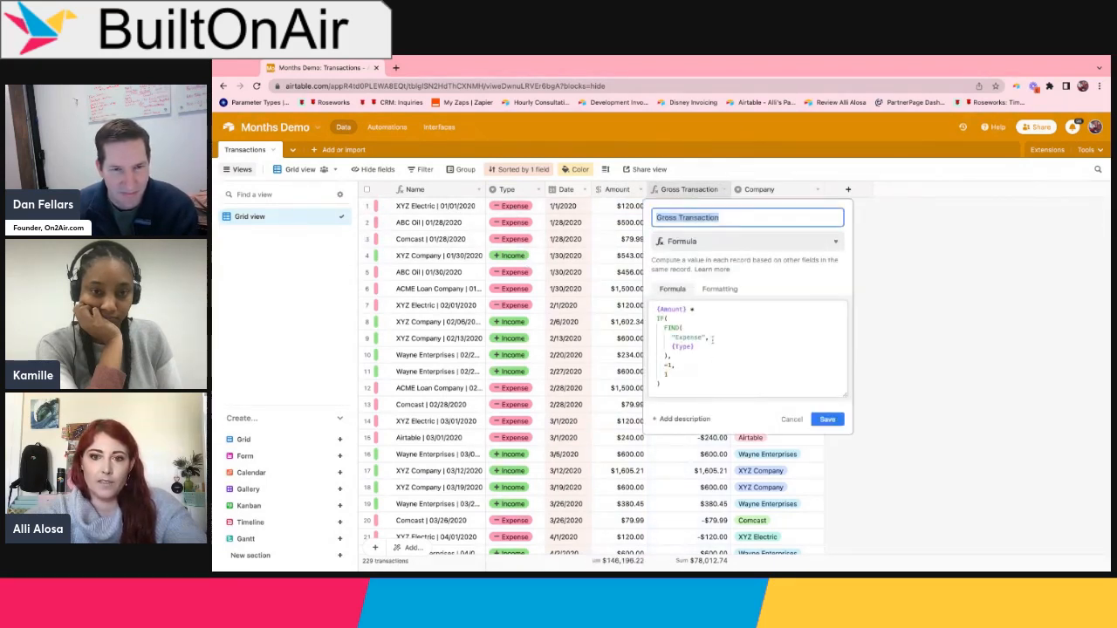
left_click(791, 420)
left_click(701, 206)
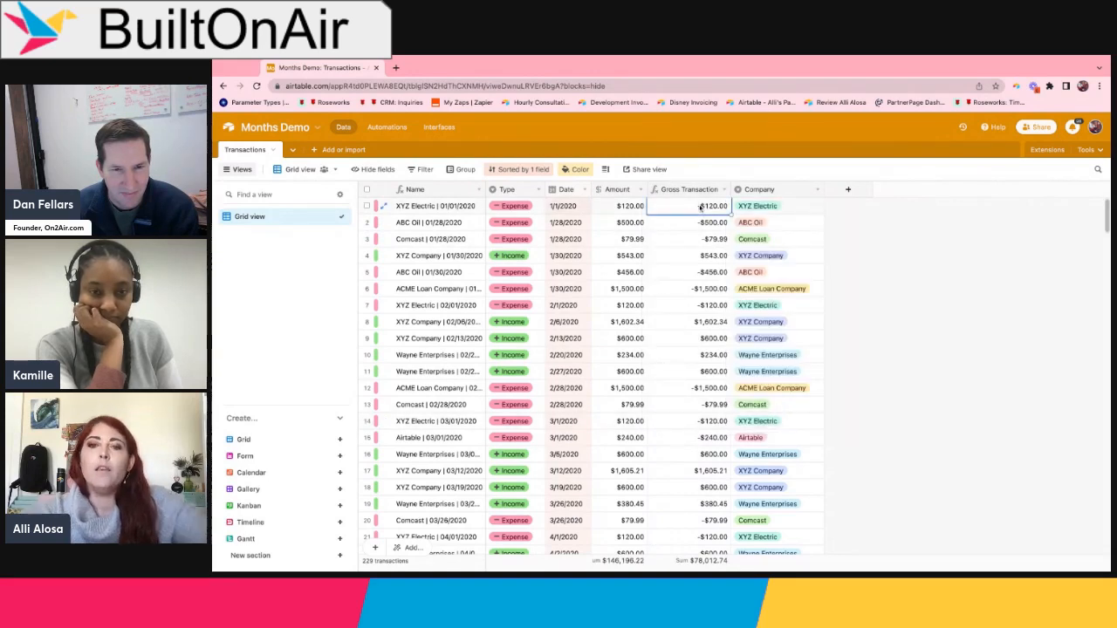
left_click(774, 191)
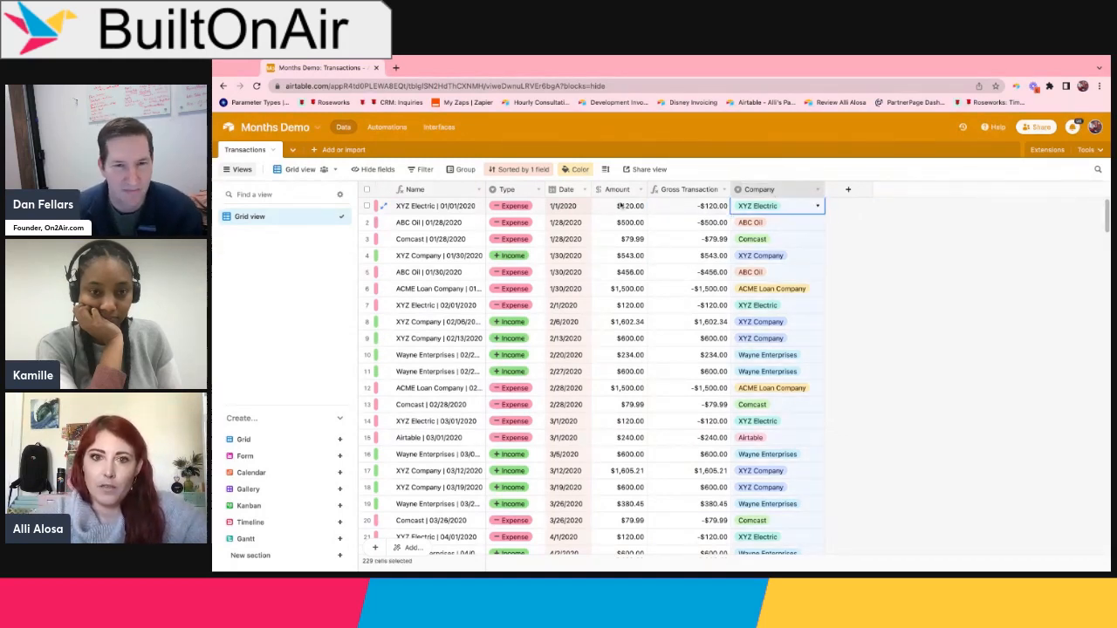
key("Escape")
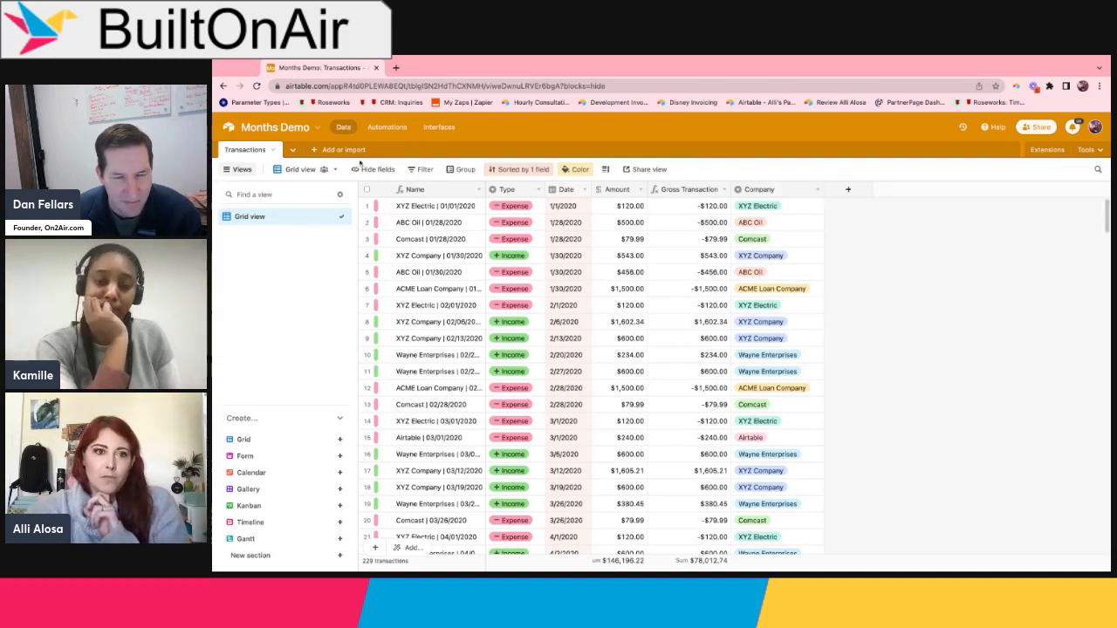
Step: Create a blank table named Months in the Months Demo base
left_click(316, 150)
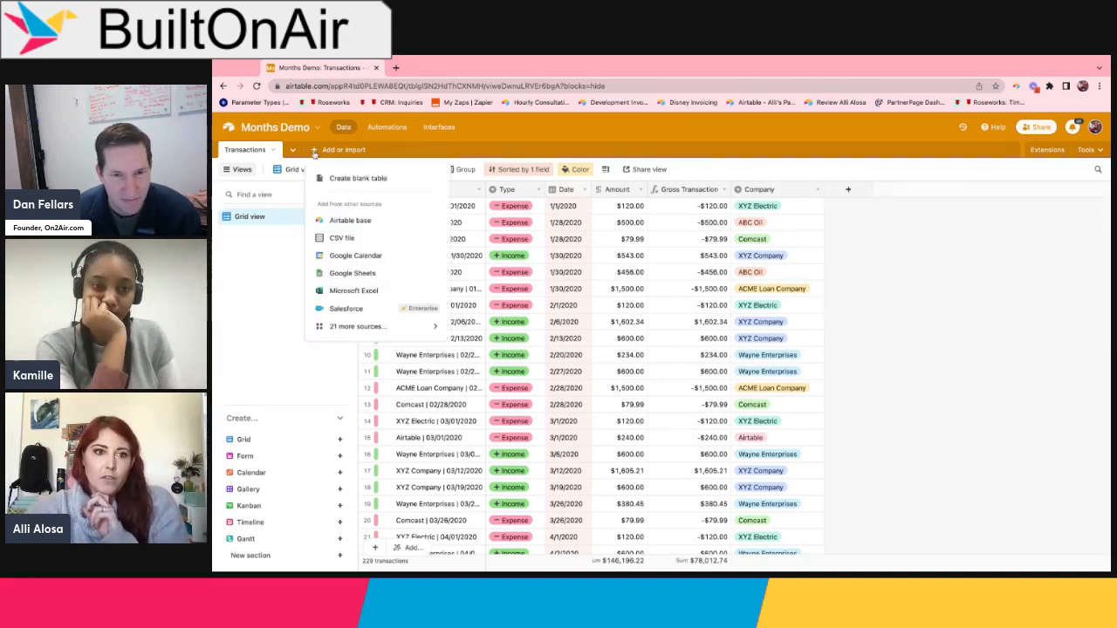
left_click(353, 179)
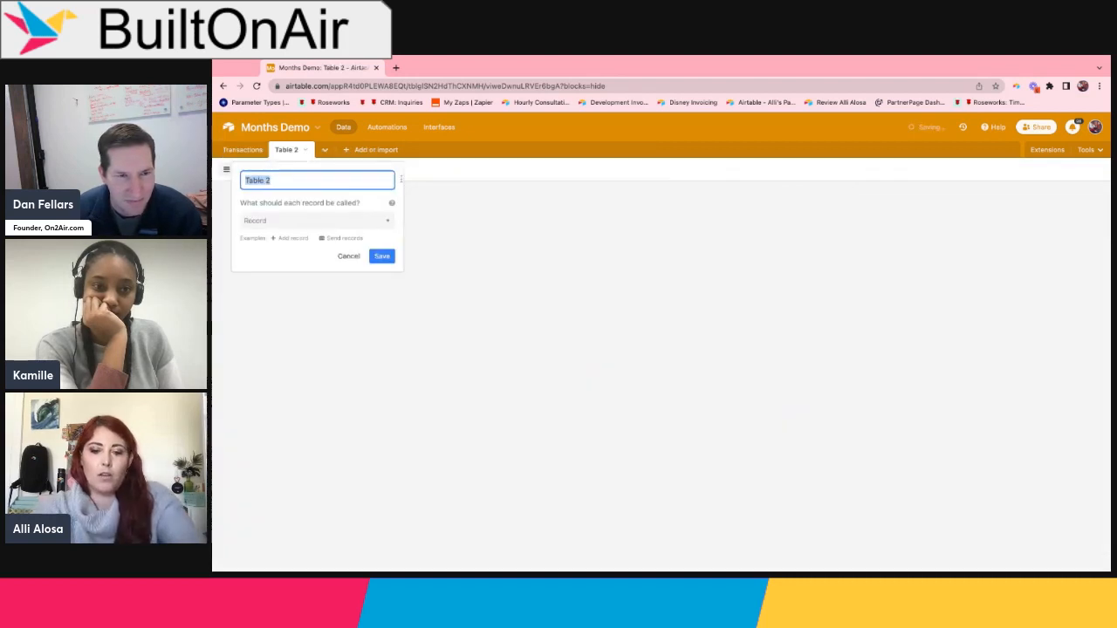
type("Months")
key("Return")
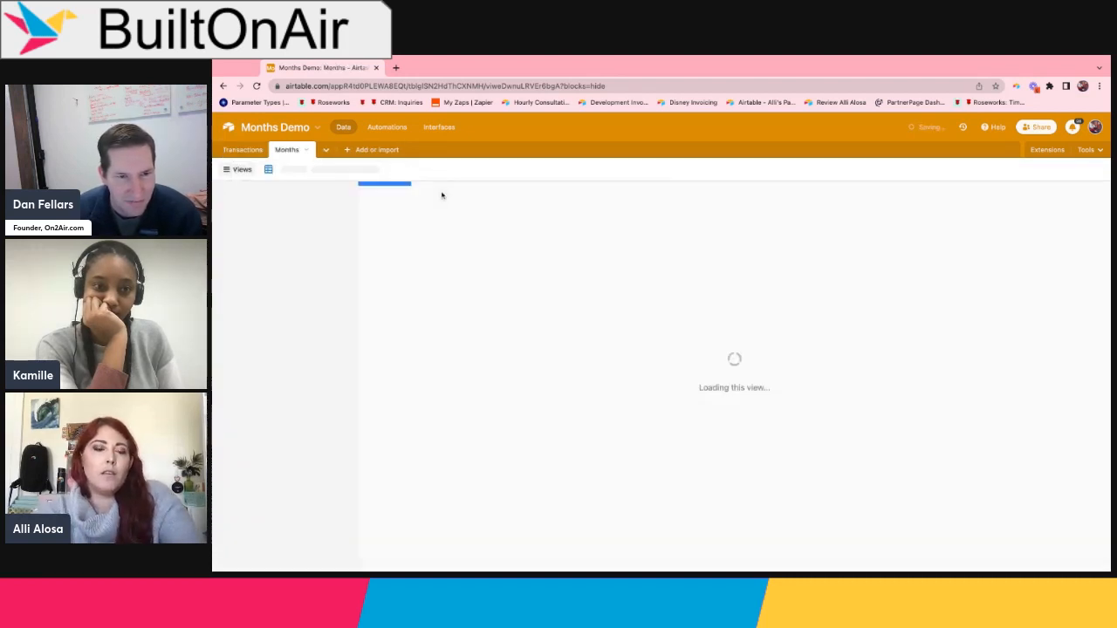
Step: Insert a Date field named Month Start directly before the Notes field in the Months table
left_click(499, 194)
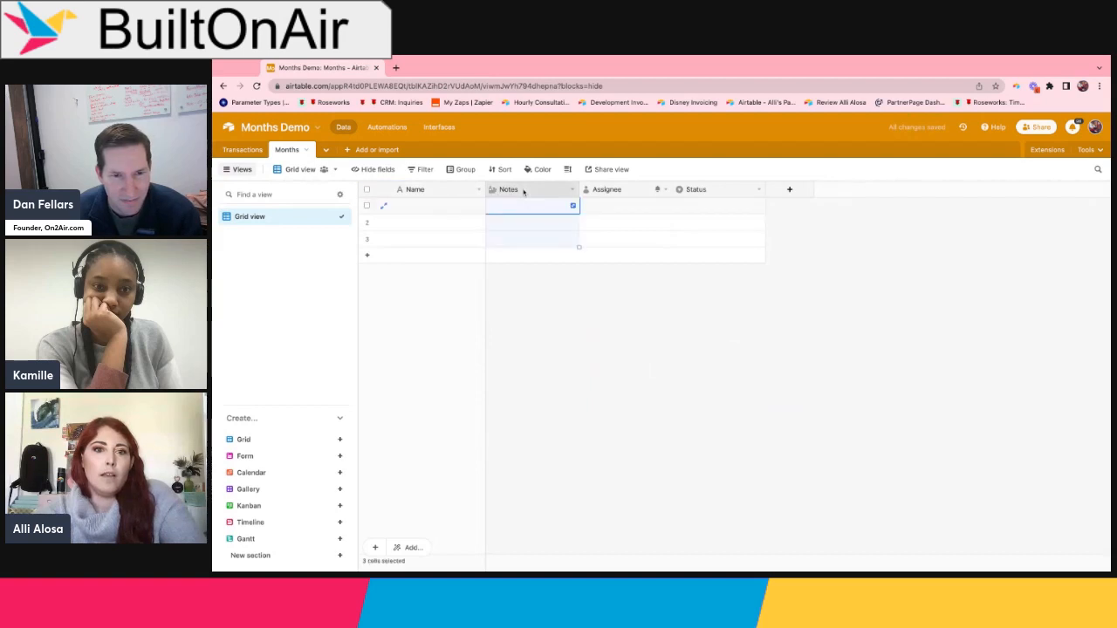
right_click(500, 193)
left_click(553, 256)
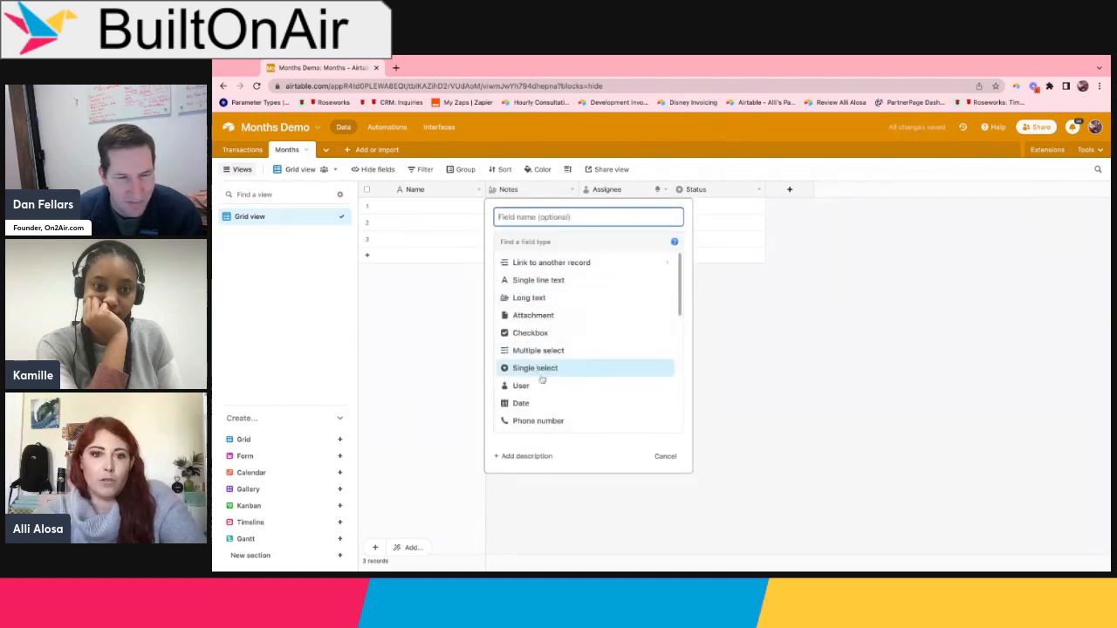
left_click(528, 404)
type("Date")
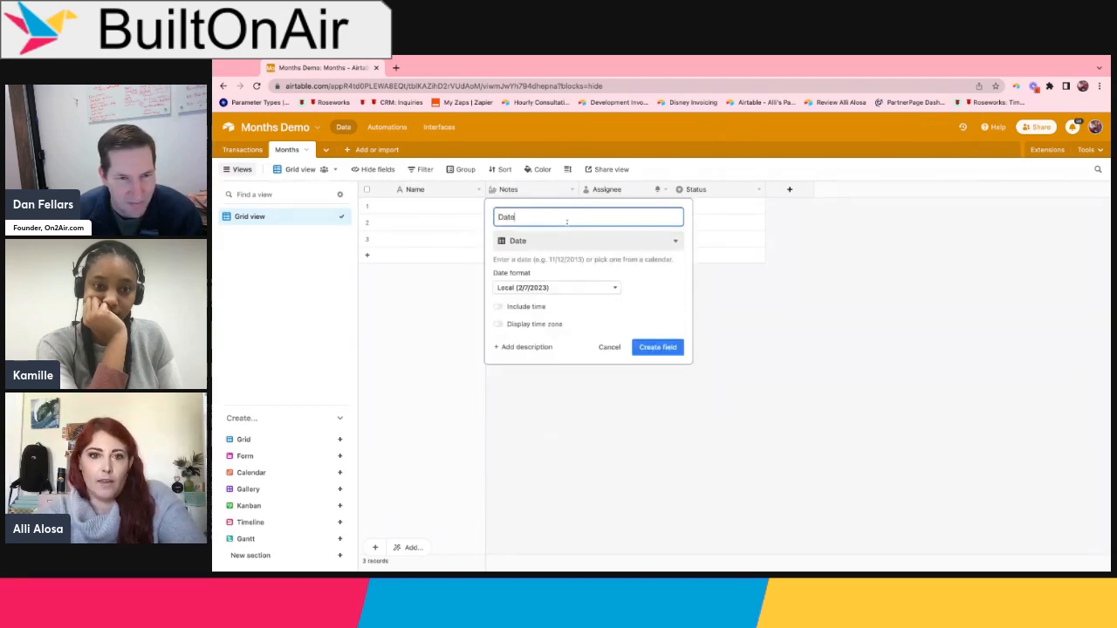
key("BackSpace")
key("BackSpace")
key("BackSpace")
key("BackSpace")
type("Month Start")
key("Return")
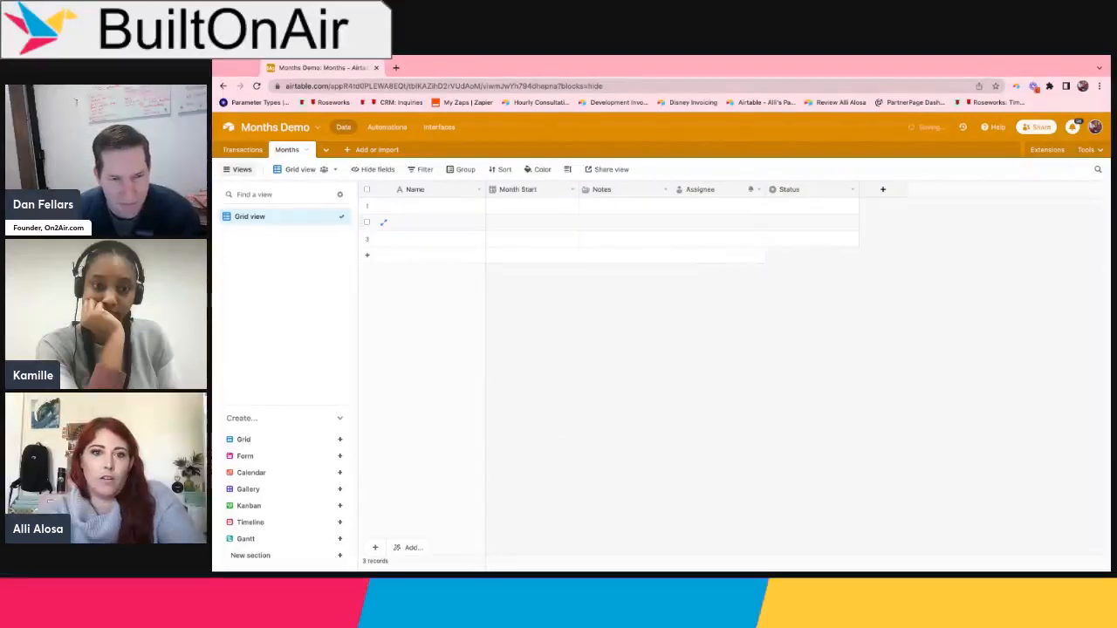
Step: Enter 1/1/2020 and 2/1/2020 as Month Start in the first two records, and add one more empty record
left_click(545, 212)
type("1/1/2020")
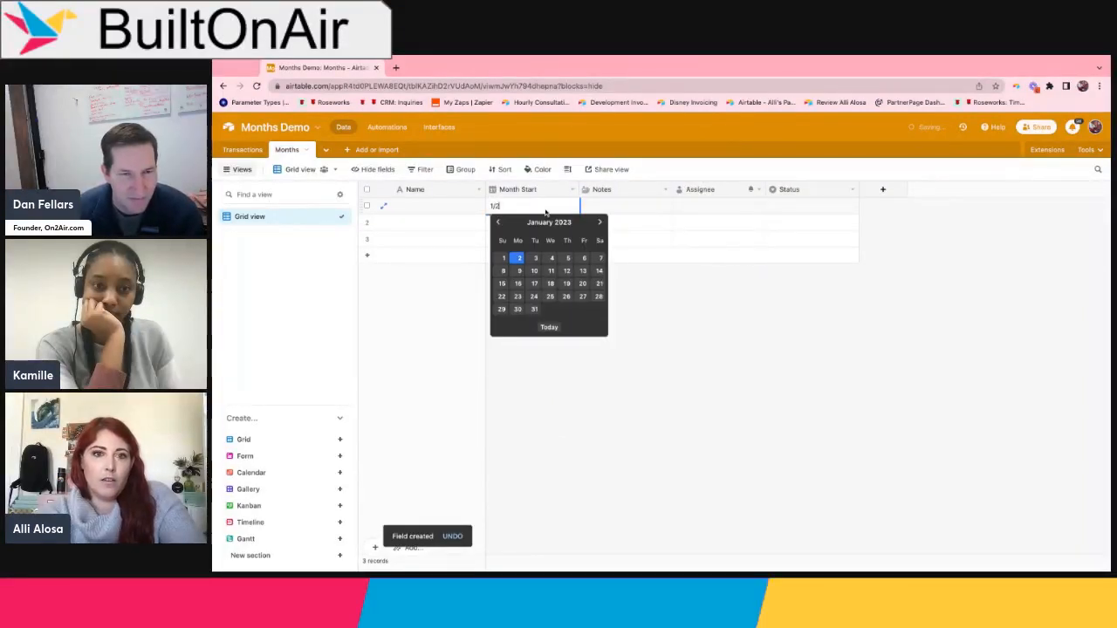
key("Return")
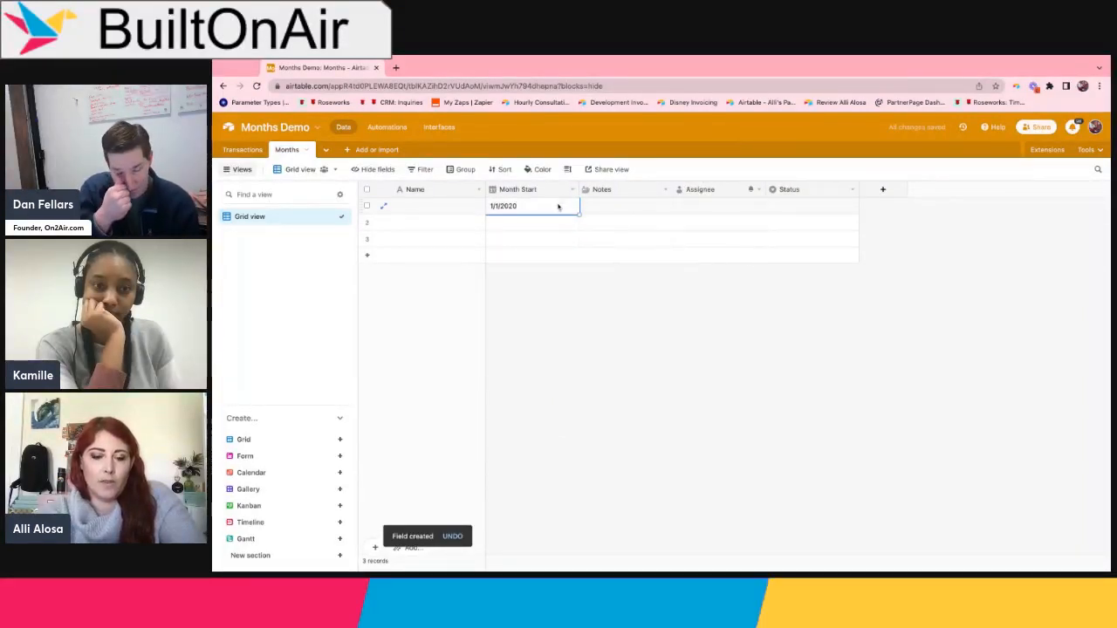
left_click(549, 255)
left_click(539, 220)
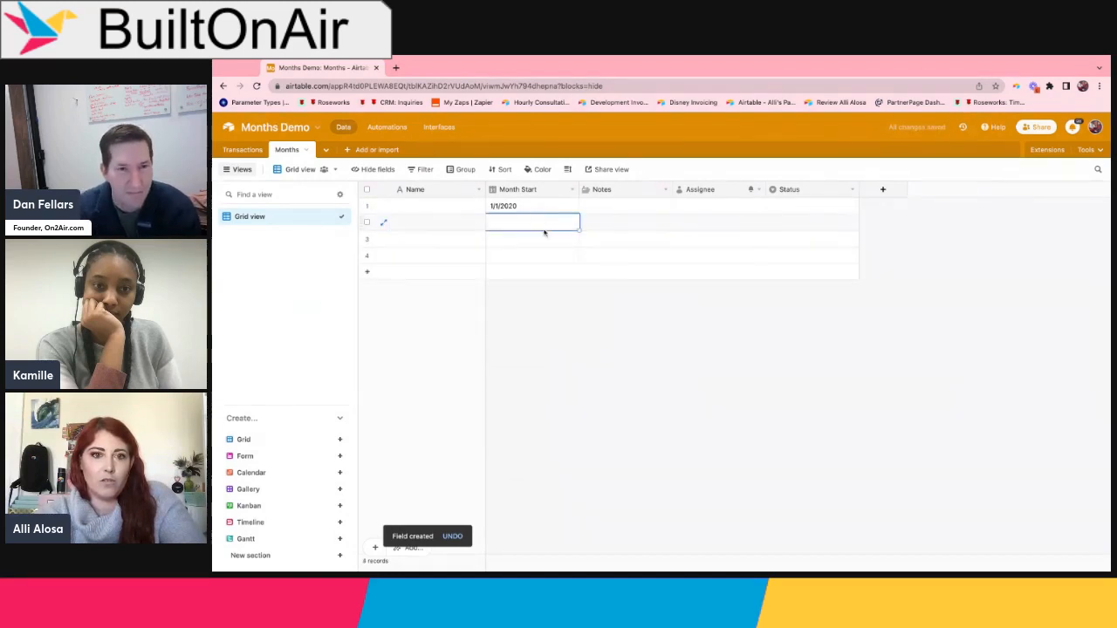
type("2/1/2020")
key("Return")
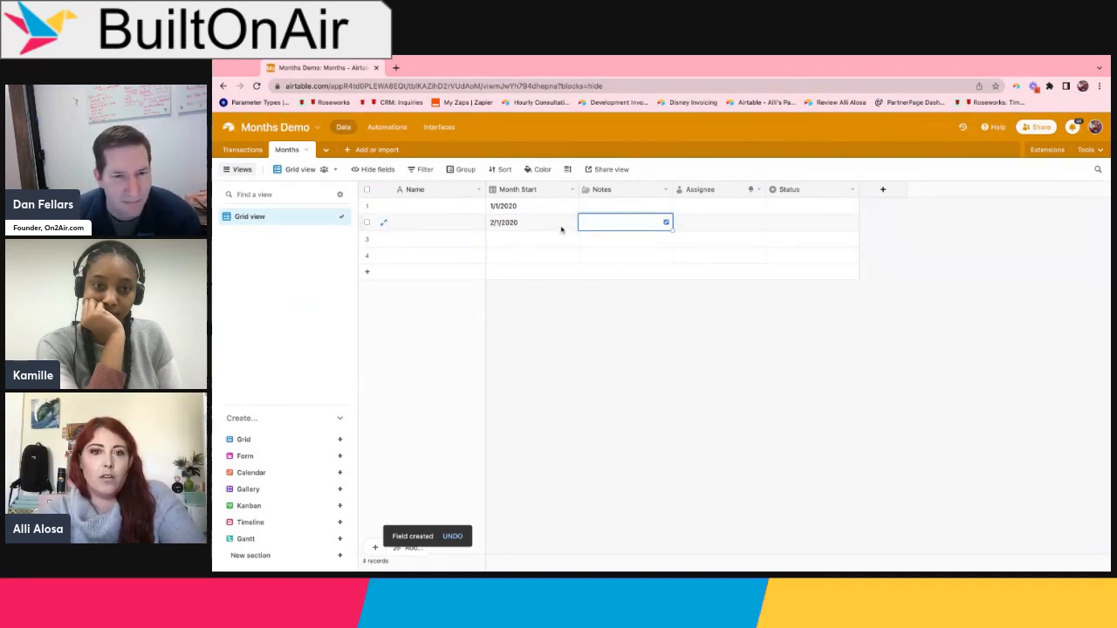
Step: Keep adding empty records below the last one until the Months table has 74 records
left_click(550, 261)
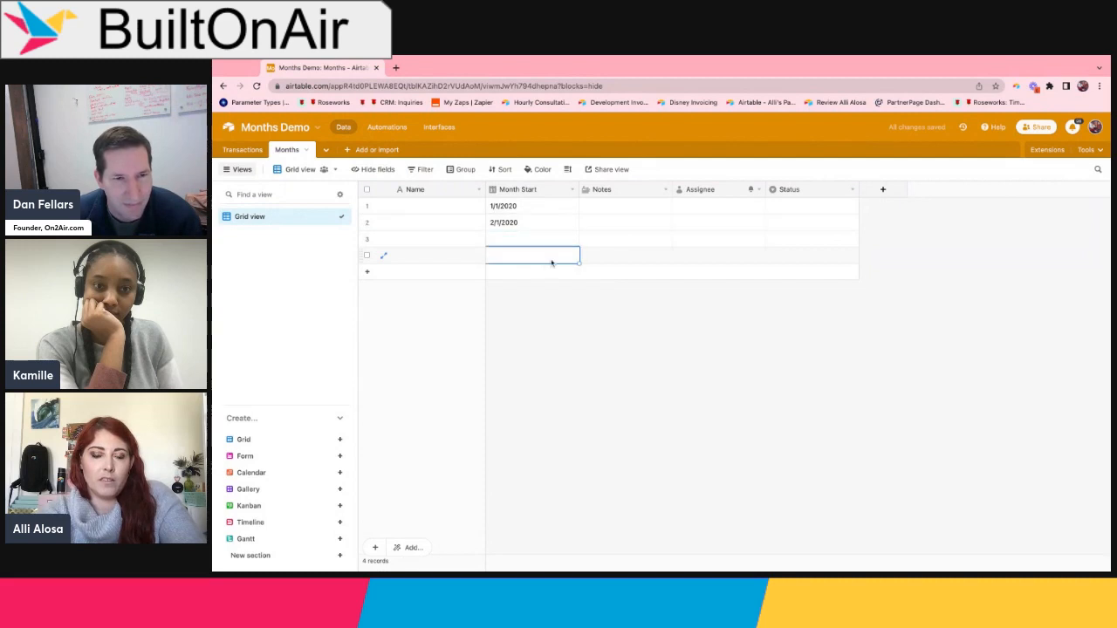
key("shift+Return")
key("shift+Return")
key("shift+Return")
key("shift+Return")
key("shift+Return")
key("shift+Return")
key("shift+Return")
key("shift+Return")
key("shift+Return")
key("shift+Return")
key("shift+Return")
key("shift+Return")
key("shift+Return")
key("shift+Return")
key("shift+Return")
key("shift+Return")
key("shift+Return")
key("shift+Return")
key("shift+Return")
key("shift+Return")
key("shift+Return")
key("shift+Return")
key("shift+Return")
key("shift+Return")
key("shift+Return")
key("shift+Return")
key("shift+Return")
key("shift+Return")
key("shift+Return")
key("shift+Return")
key("shift+Return")
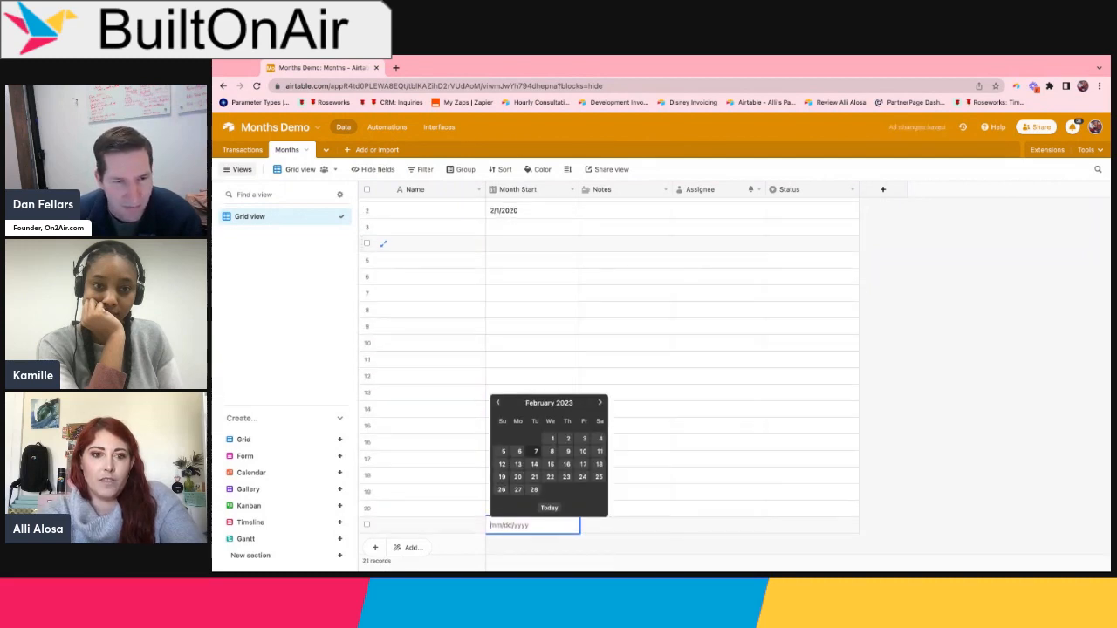
key("shift+Return")
key("shift+Return")
key("shift+Return")
key("shift+Return")
key("shift+Return")
key("shift+Return")
key("shift+Return")
key("shift+Return")
key("shift+Return")
key("shift+Return")
key("shift+Return")
key("shift+Return")
key("shift+Return")
key("shift+Return")
key("shift+Return")
key("shift+Return")
key("shift+Return")
key("shift+Return")
key("shift+Return")
key("shift+Return")
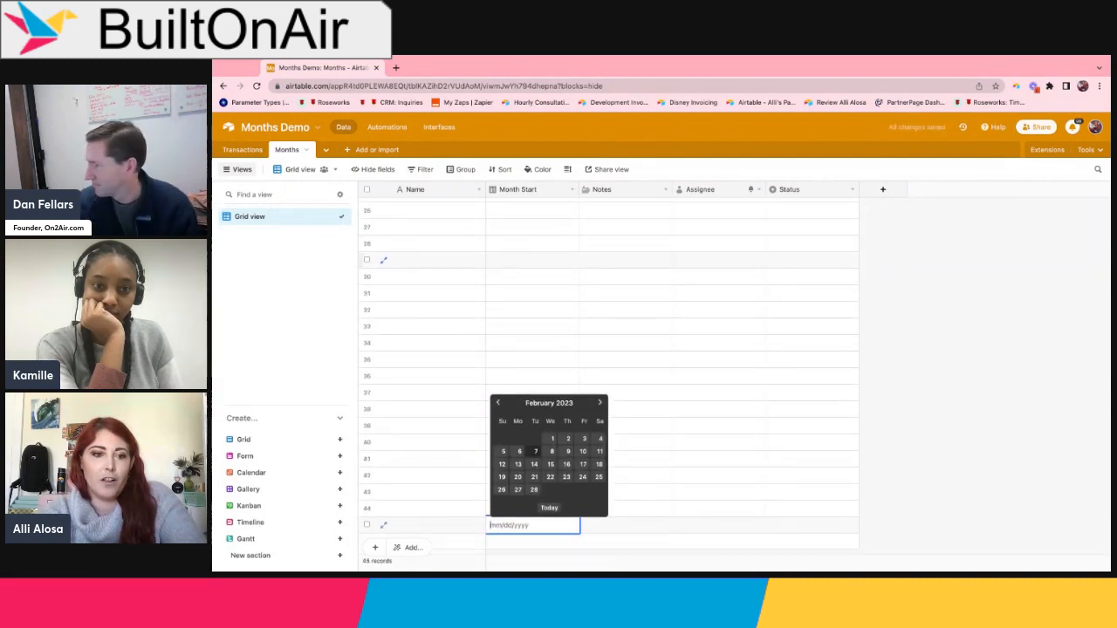
key("shift+Return")
key("shift+Return")
key("shift+Return")
key("shift+Return")
key("shift+Return")
key("shift+Return")
key("shift+Return")
key("shift+Return")
key("shift+Return")
key("shift+Return")
key("shift+Return")
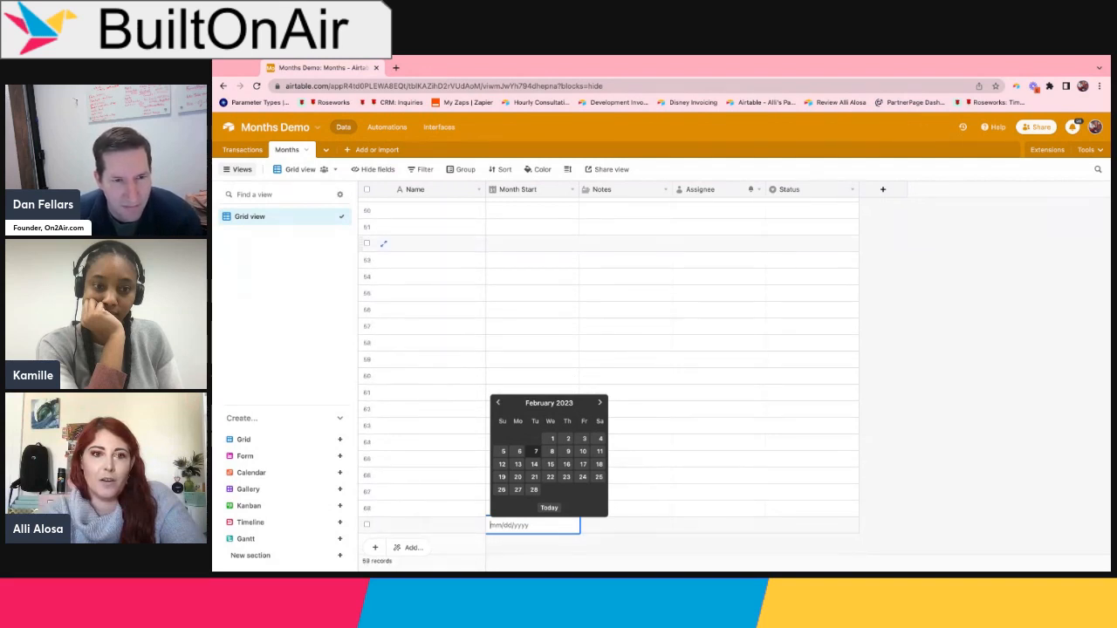
Step: Fill the monthly date series from the first two Month Start cells down through all the empty records
left_click(555, 249)
scroll(555, 249, "up", 20)
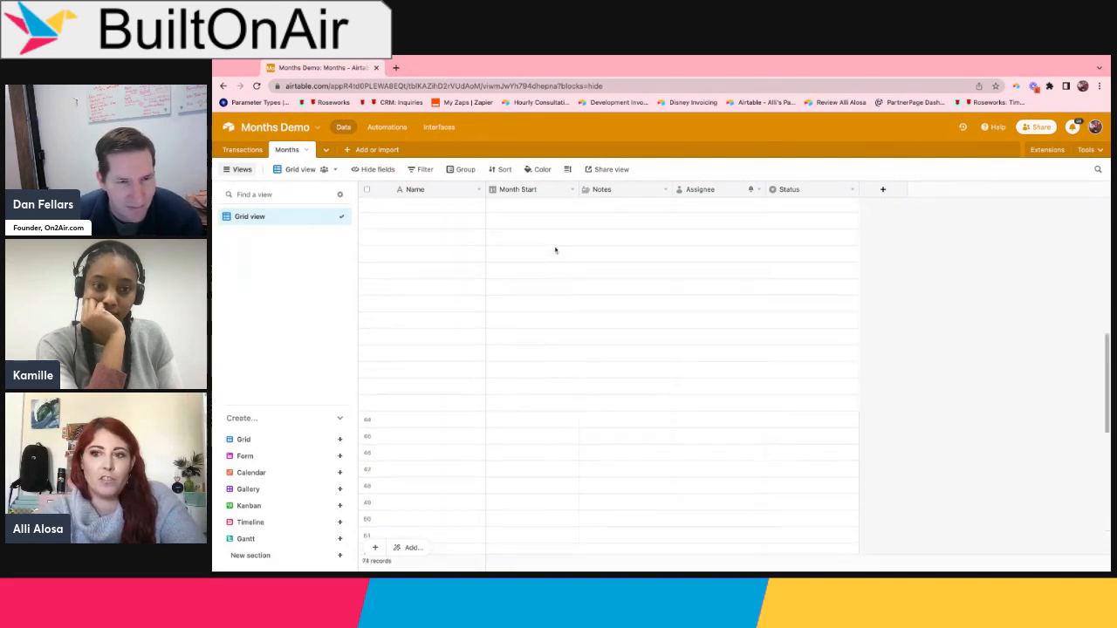
left_click(555, 225)
left_click_drag(557, 213, 559, 220)
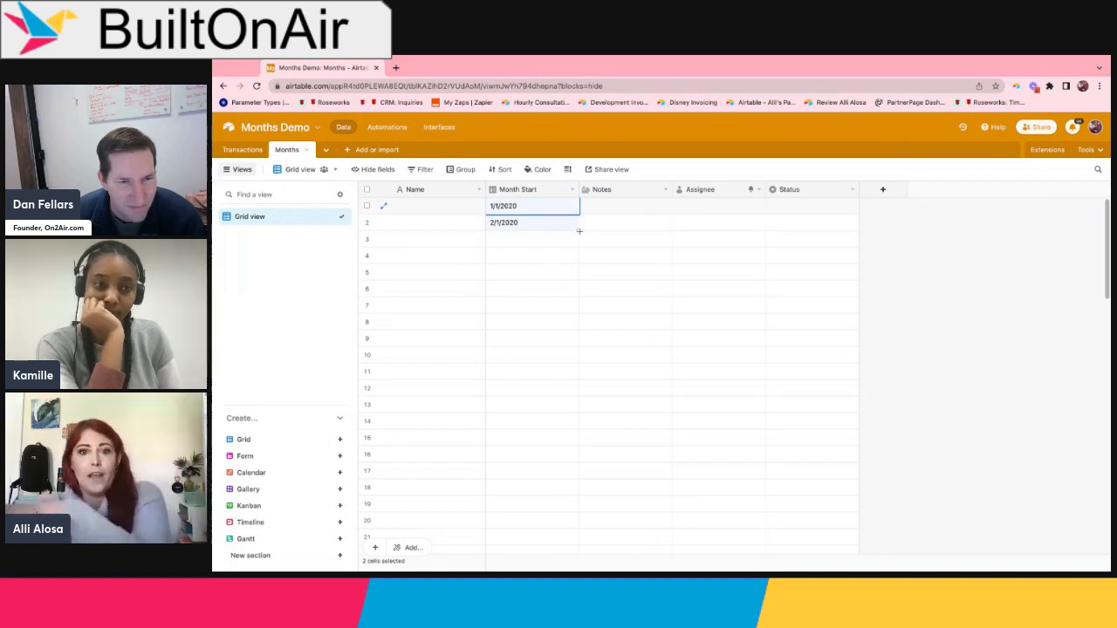
left_click_drag(578, 230, 579, 478)
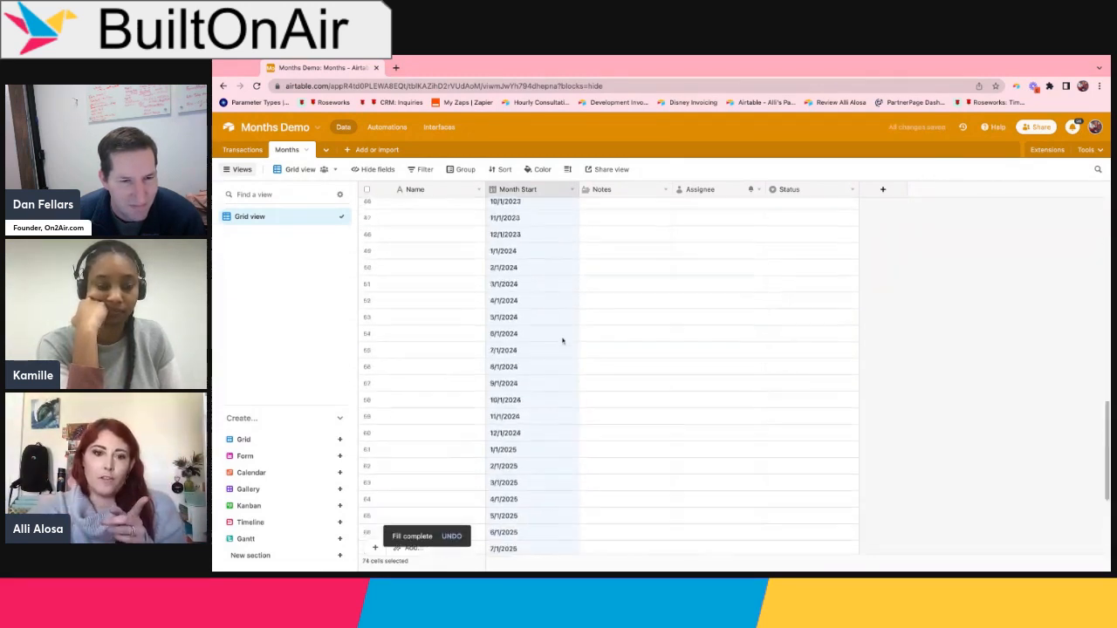
left_click(556, 253)
left_click(554, 209)
left_click(549, 225)
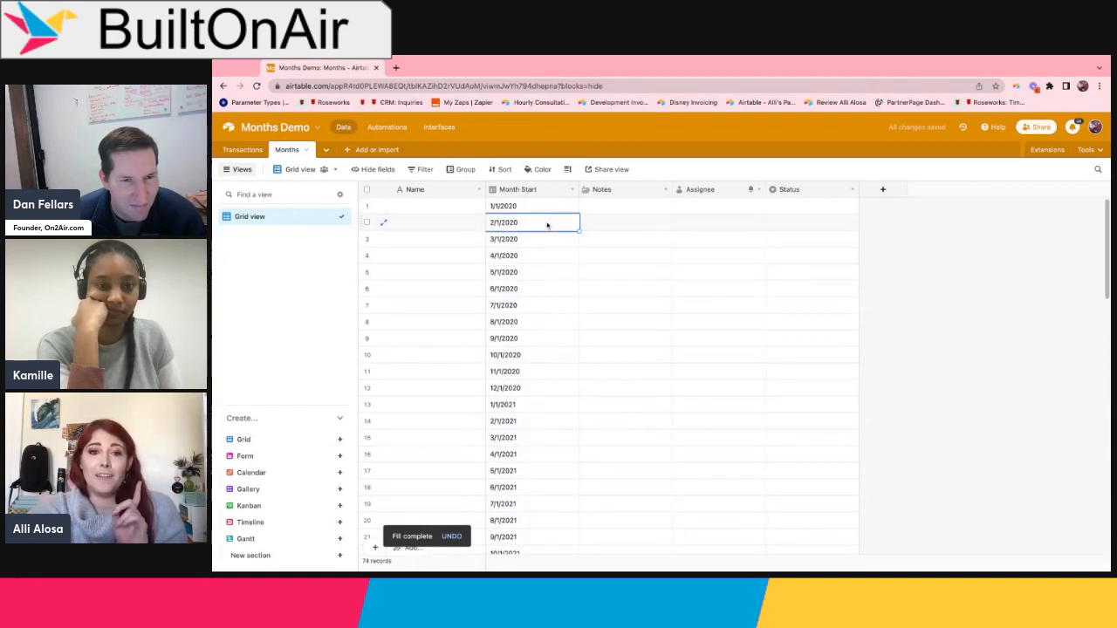
left_click_drag(549, 210, 549, 227)
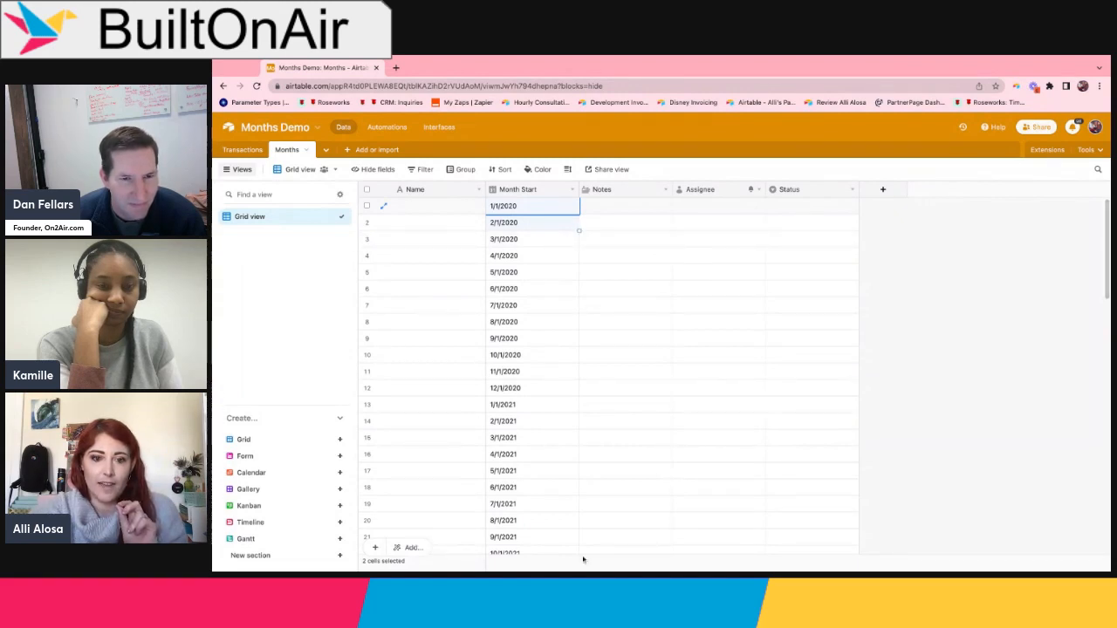
left_click(554, 241)
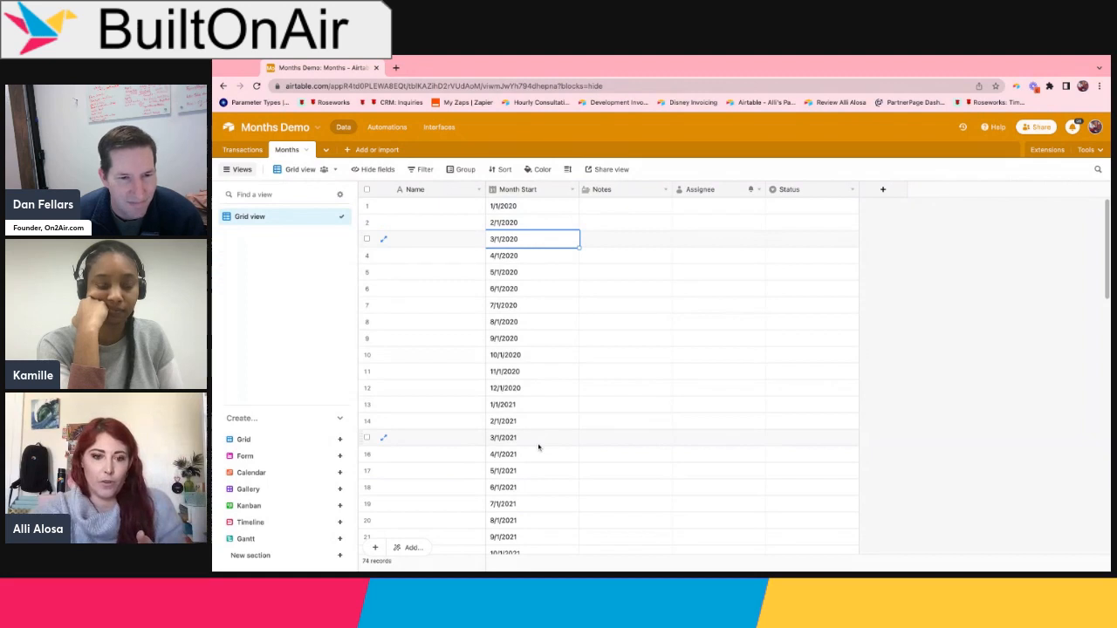
left_click(567, 207)
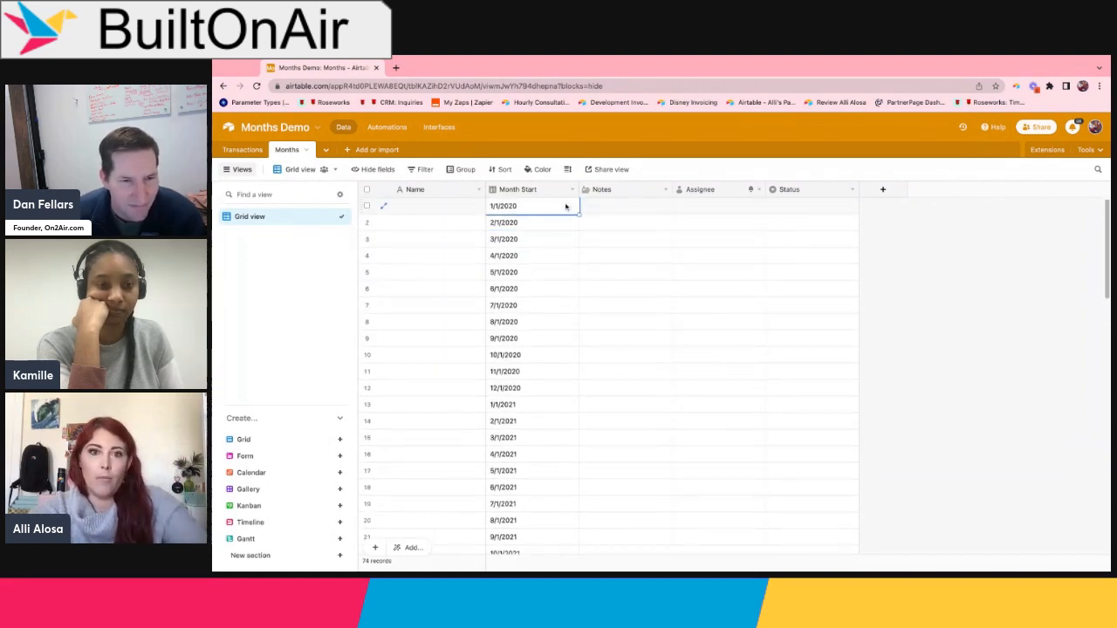
Step: Convert the Months table's Name field to a Formula field and begin an IF formula with {Month Start} as its condition
left_click(478, 189)
left_click(480, 213)
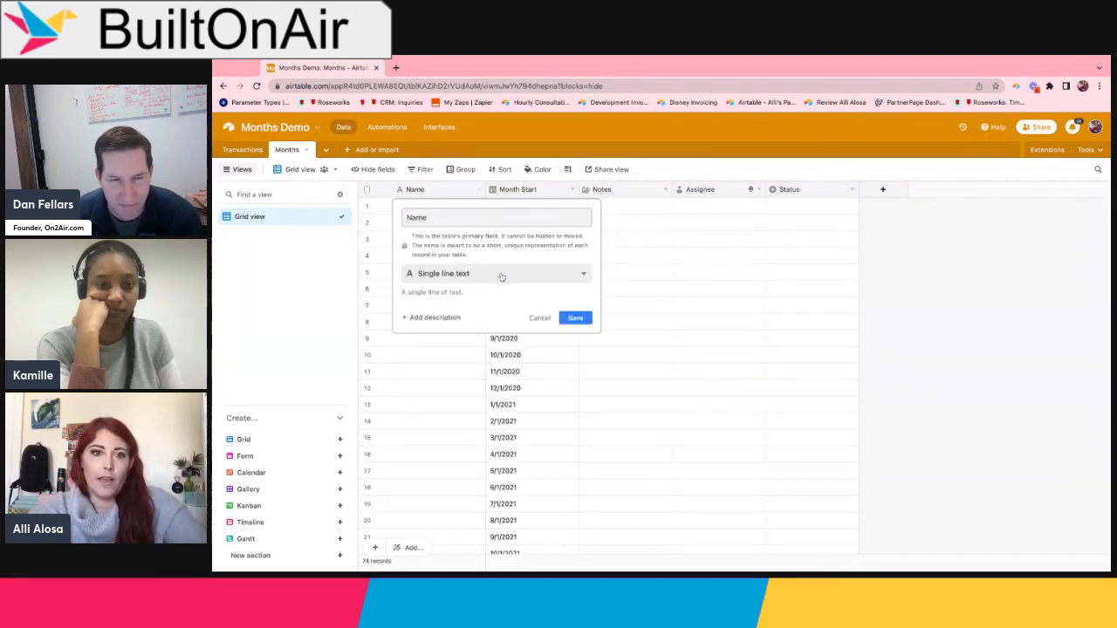
left_click(502, 278)
scroll(492, 363, "down", 3)
left_click(493, 419)
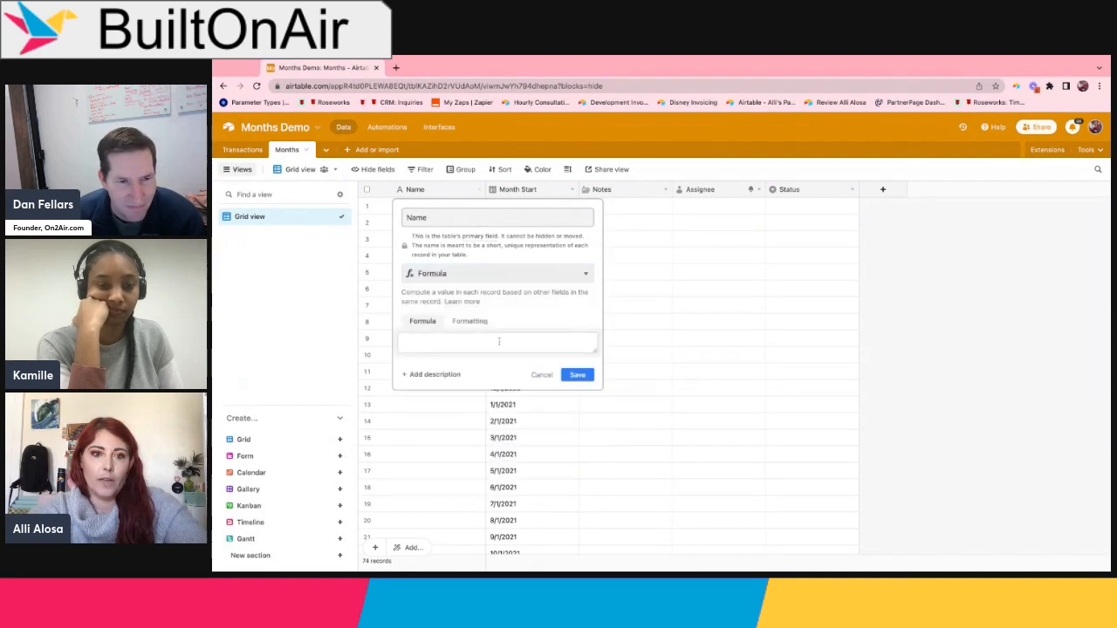
left_click(500, 339)
type("IF(   ")
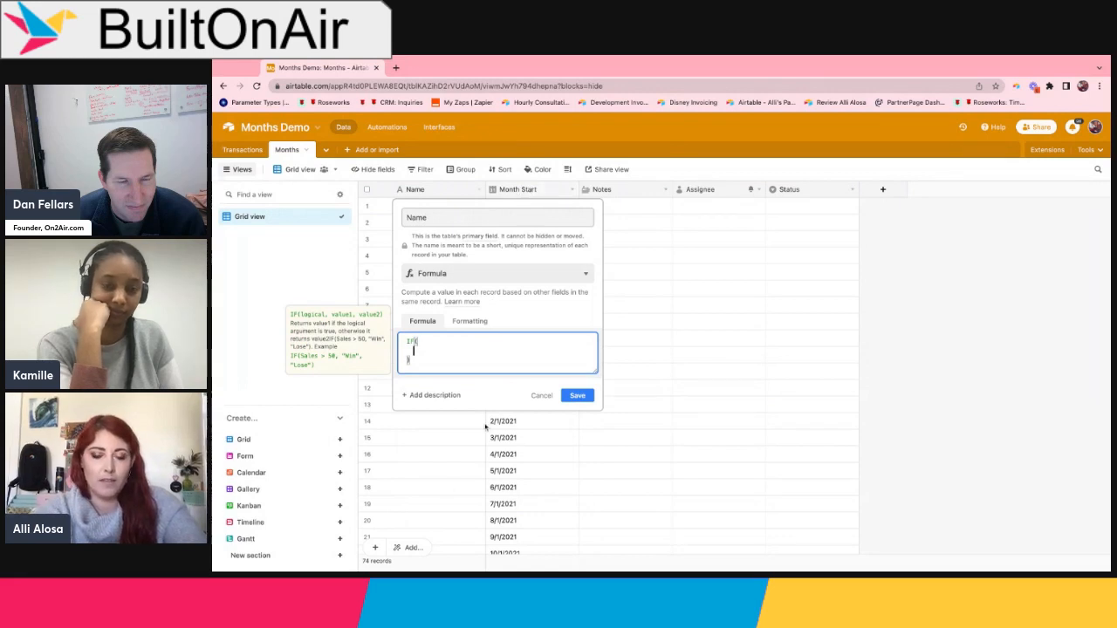
type("{Month ")
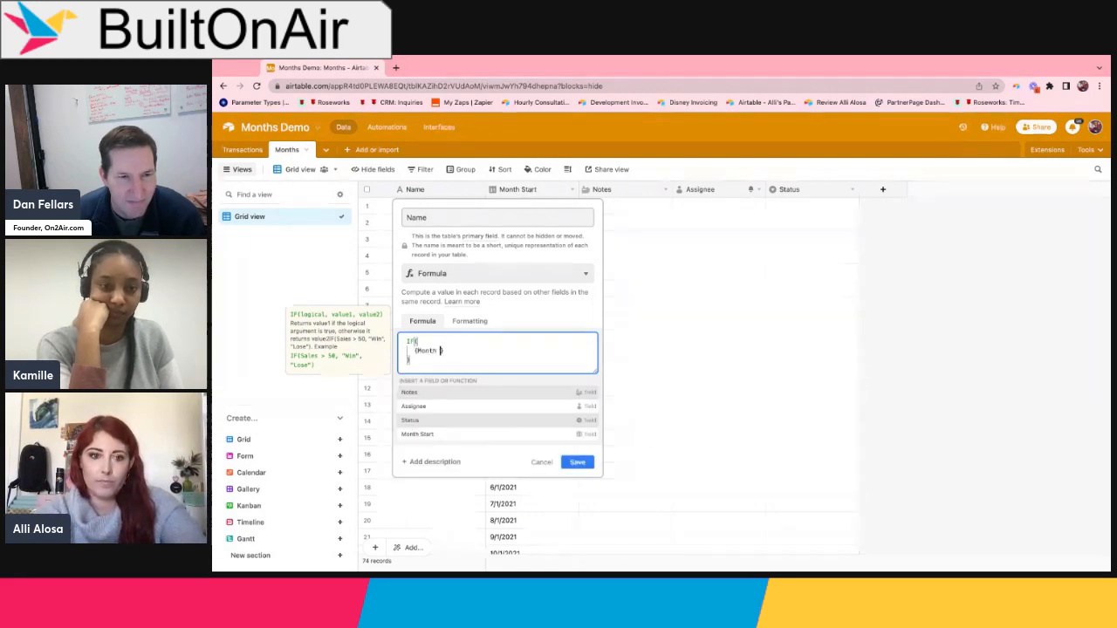
type("Start},")
key("Return")
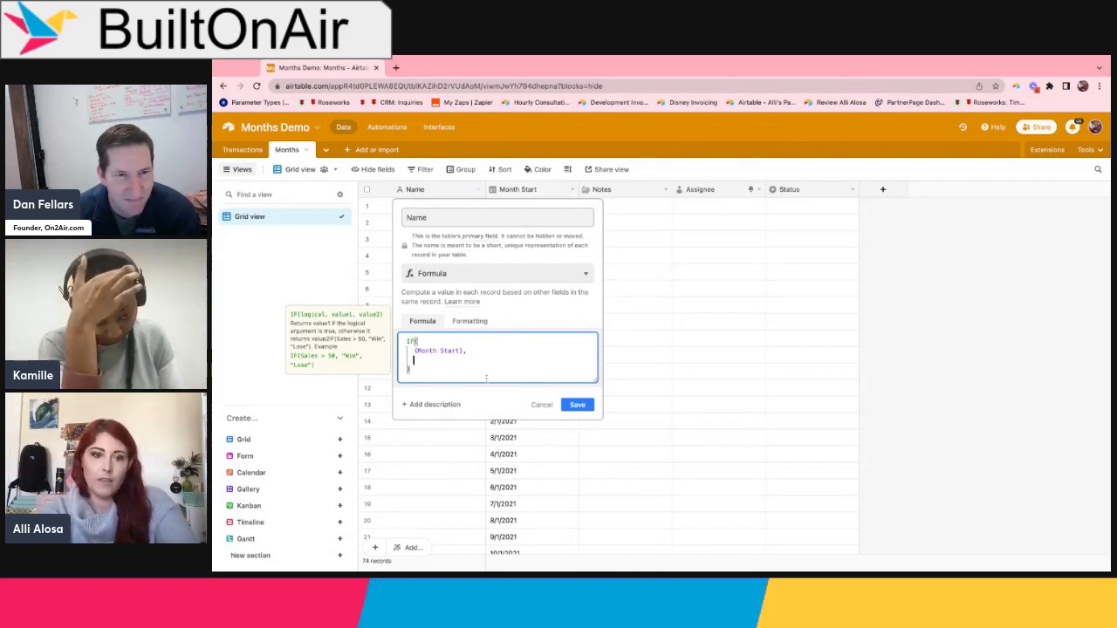
Step: Make the IF formula return DATETIME_FORMAT of {Month Start} with the format string 'YY-MM // MMMM YYYY'
type("DATETIME_FORMAT(")
key("Return")
type("{Month Start},")
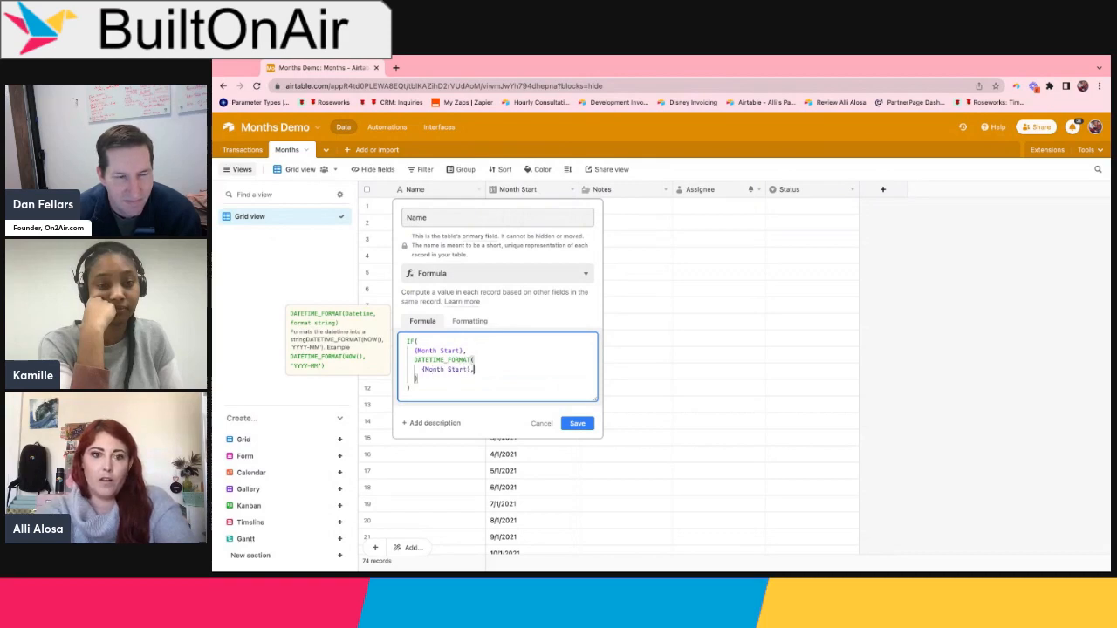
key("Return")
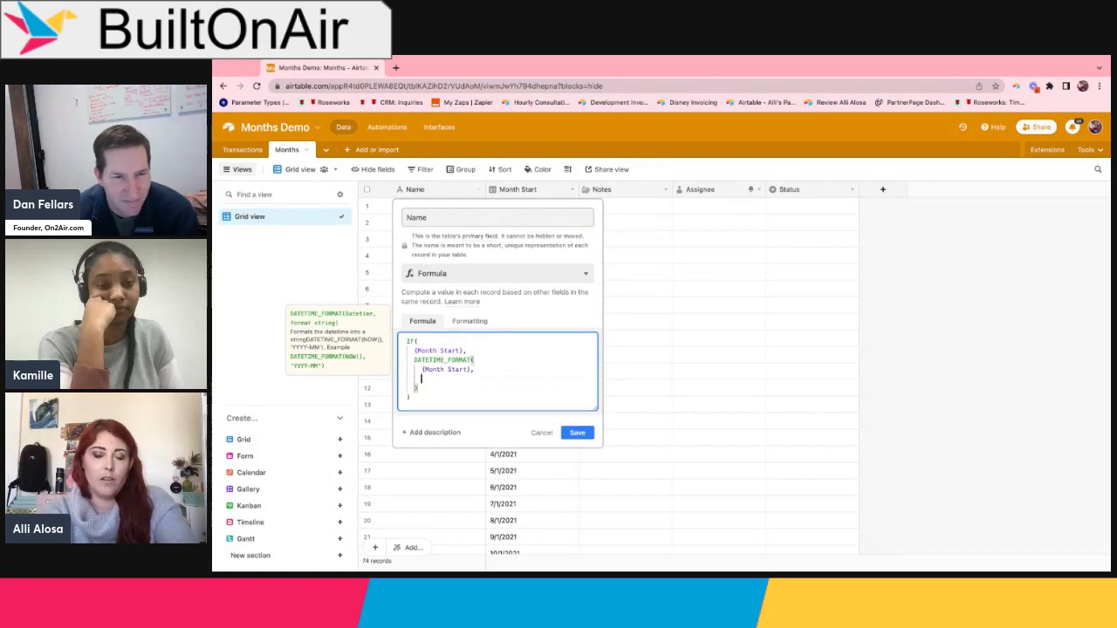
type("'YY-M")
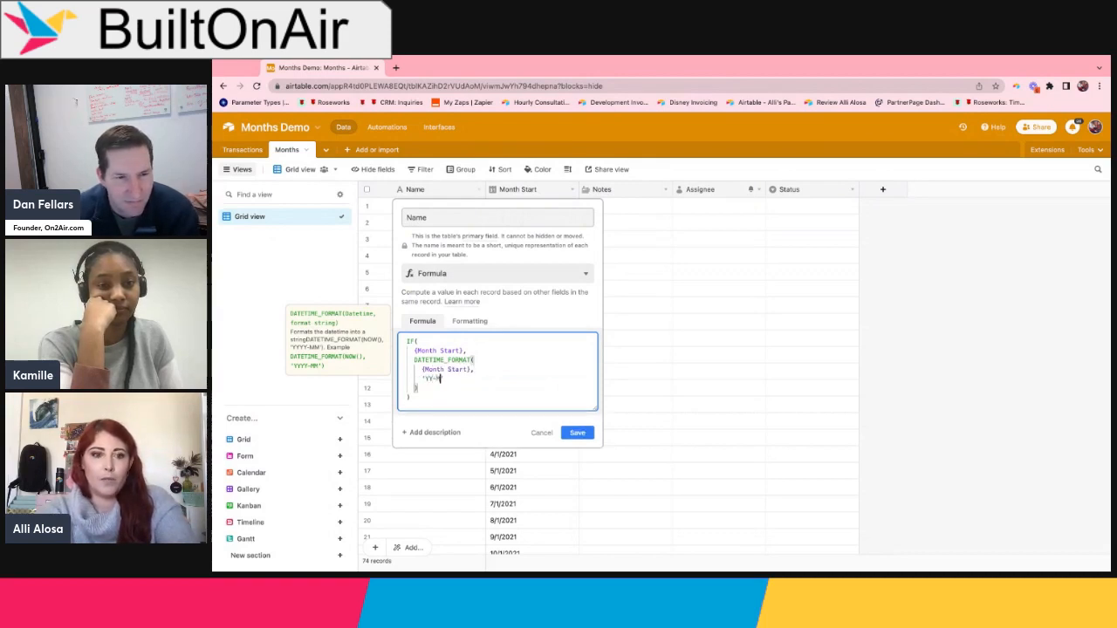
type("M // MMMM YYYY'")
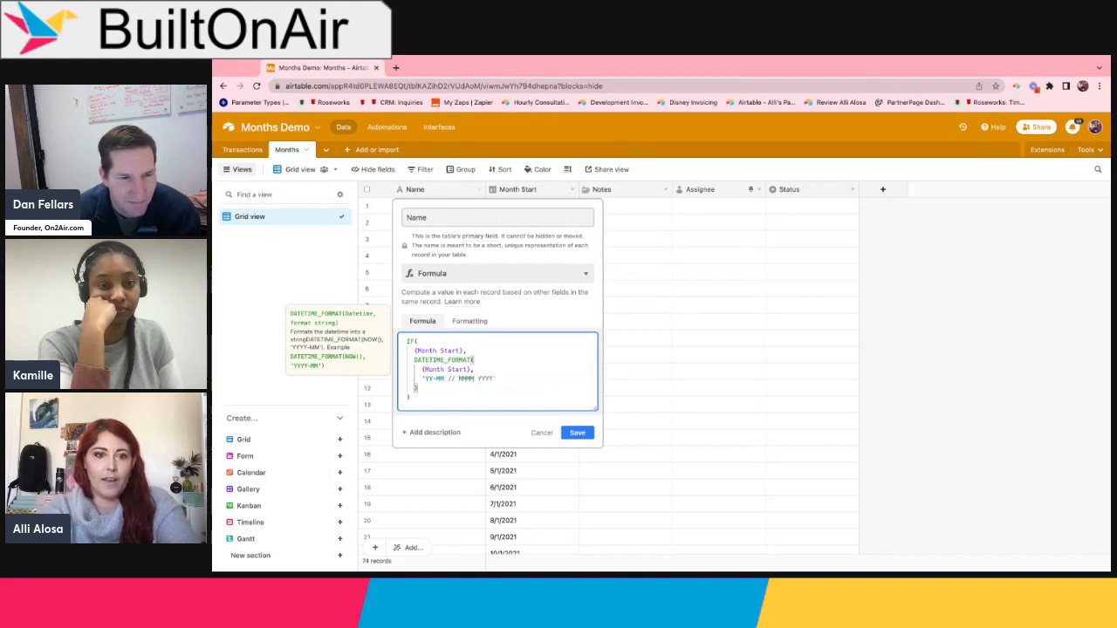
Step: Review the YY-MM and MMMM YYYY parts of the format string and save the Name field's formula
left_click(479, 399)
left_click_drag(425, 380, 444, 380)
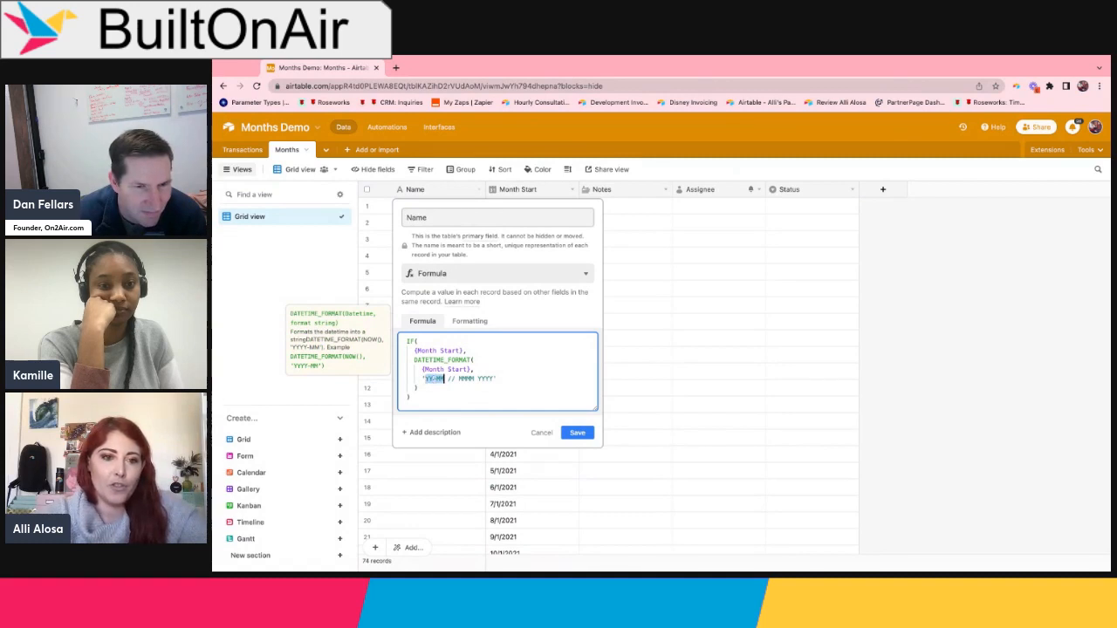
left_click(431, 379)
left_click_drag(426, 379, 433, 379)
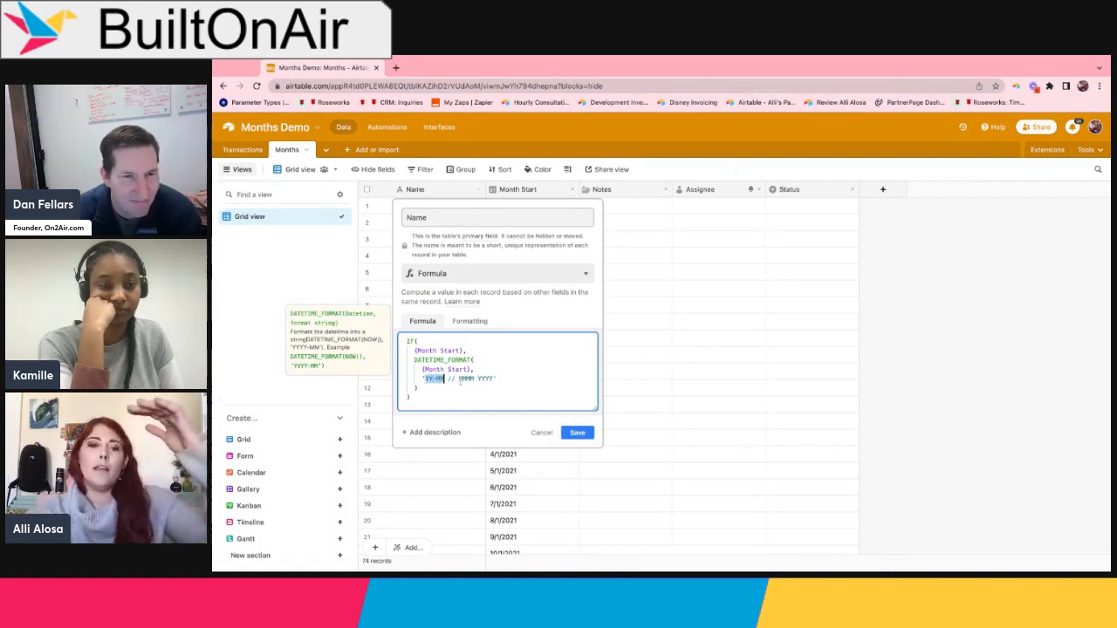
left_click(458, 379)
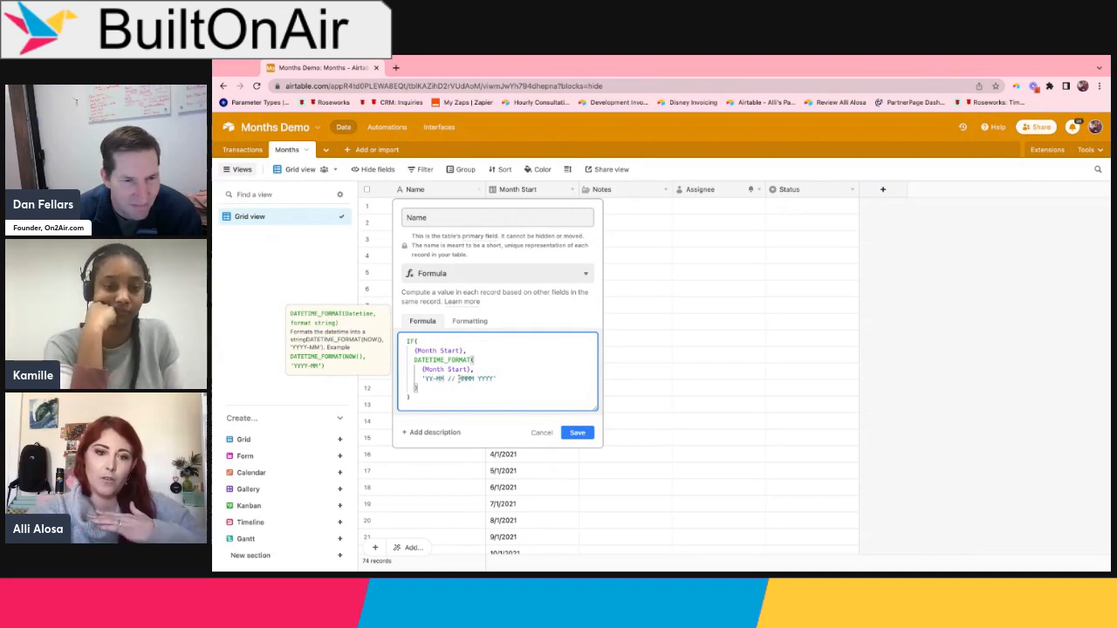
left_click_drag(458, 379, 493, 379)
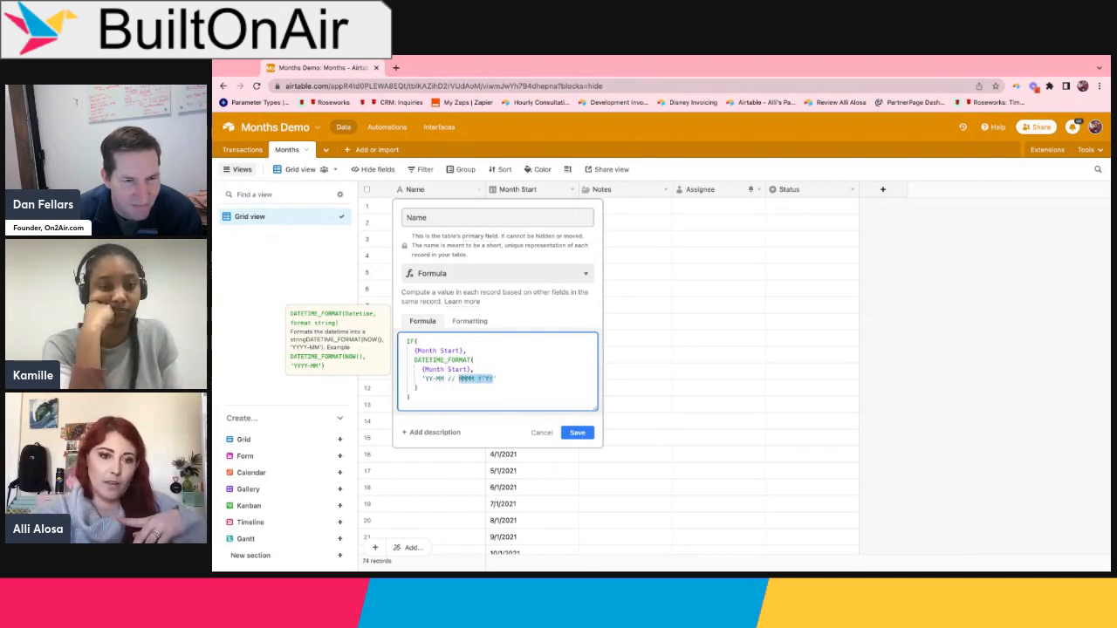
left_click(494, 379)
left_click(577, 432)
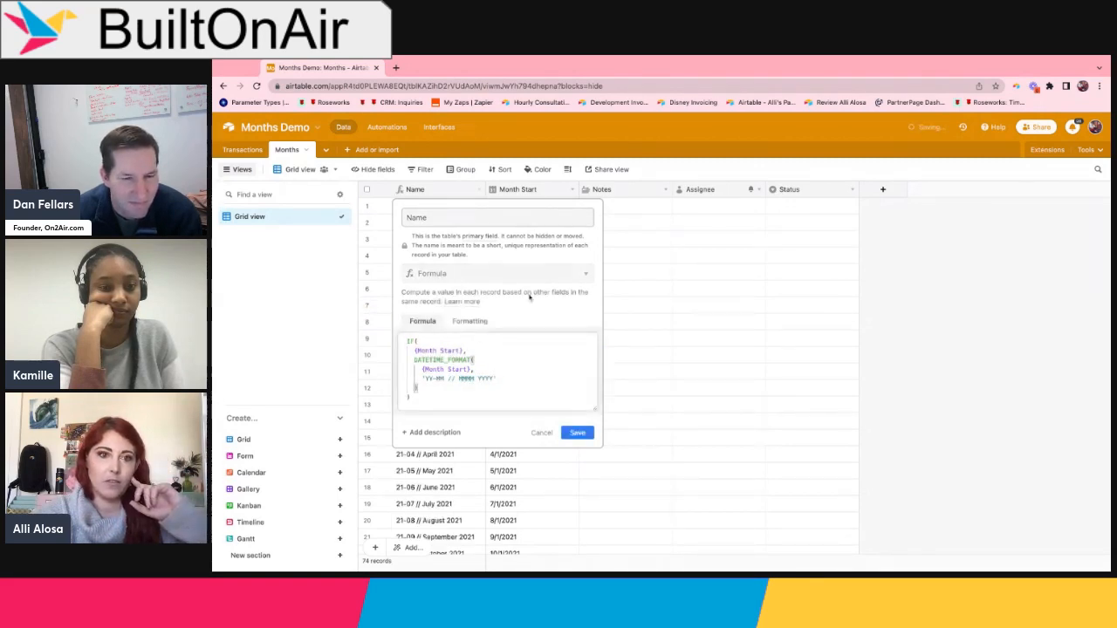
left_click(440, 221)
left_click(442, 210)
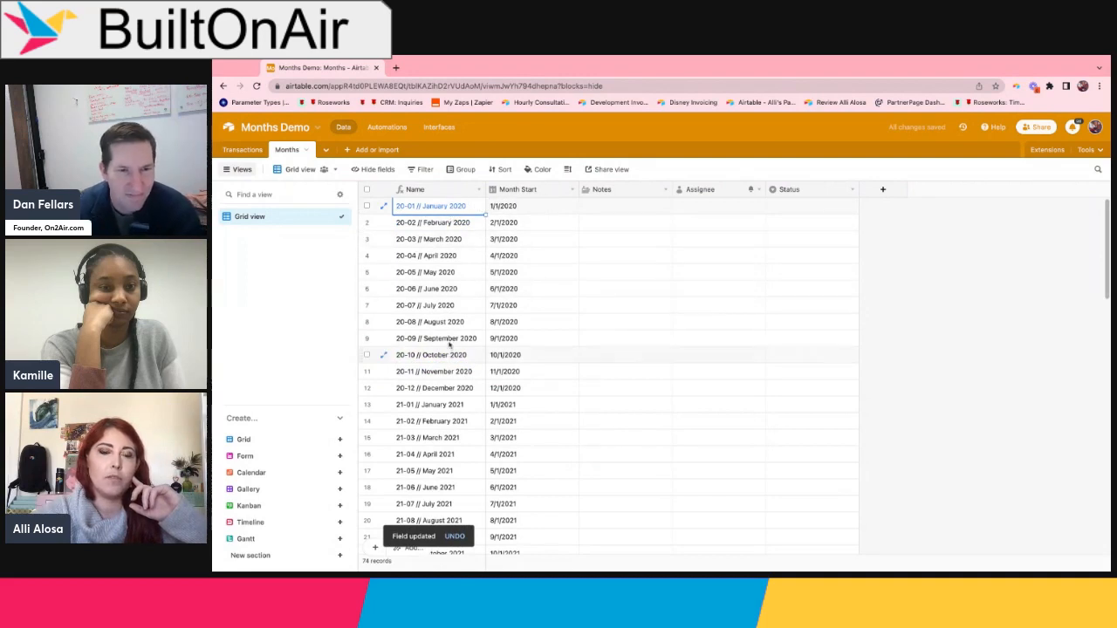
Step: Start a new Formula field after the Company field in the Transactions table
left_click(237, 150)
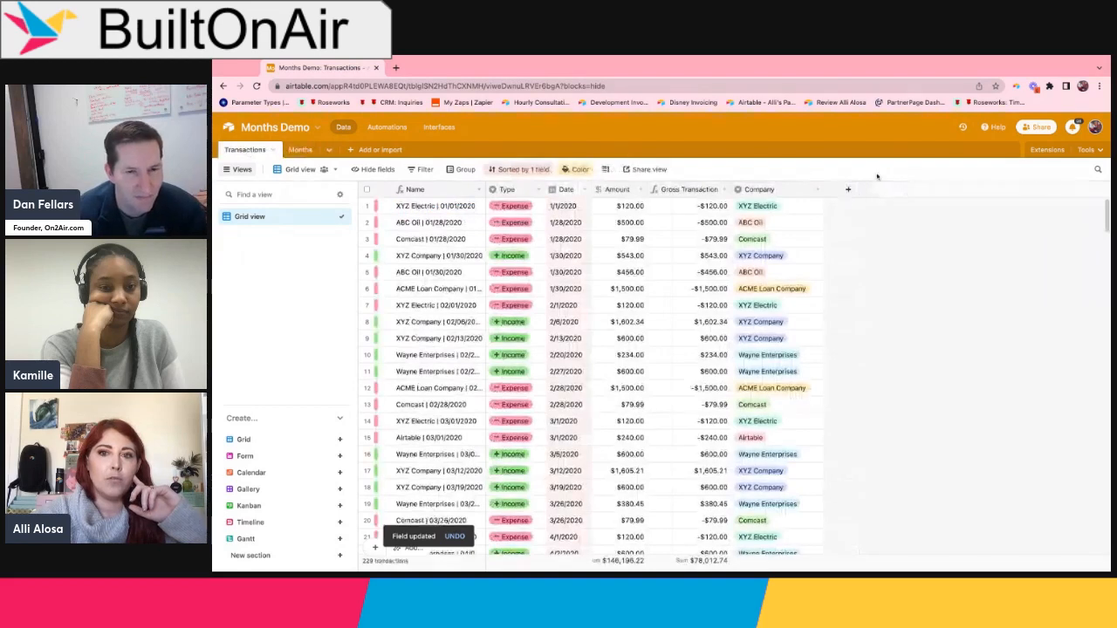
left_click(847, 190)
scroll(872, 331, "down", 5)
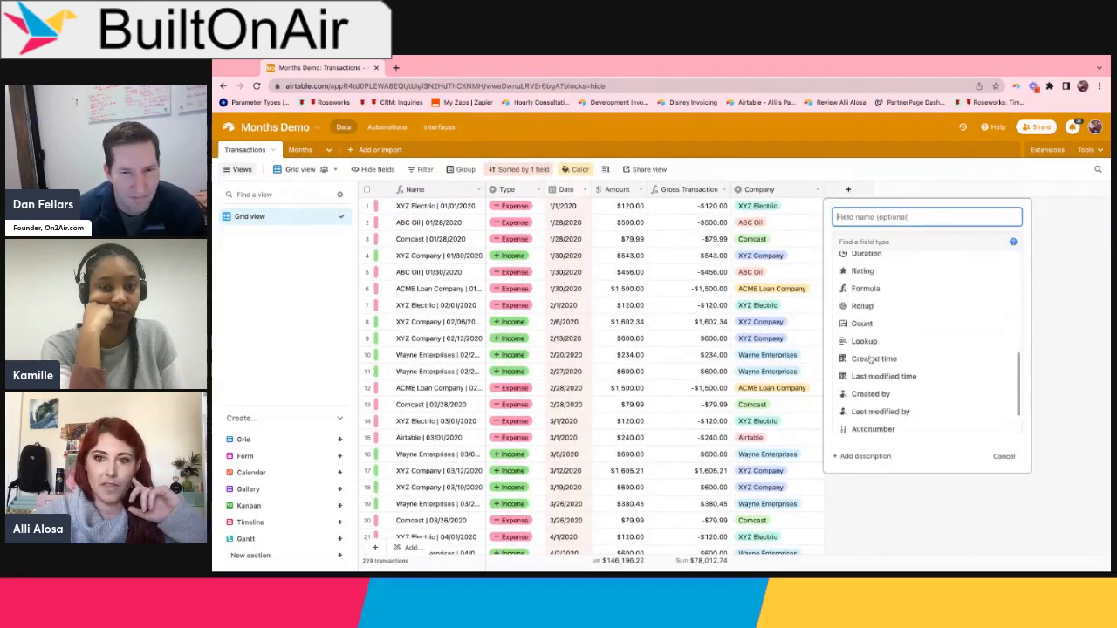
scroll(877, 314, "up", 1)
left_click(881, 311)
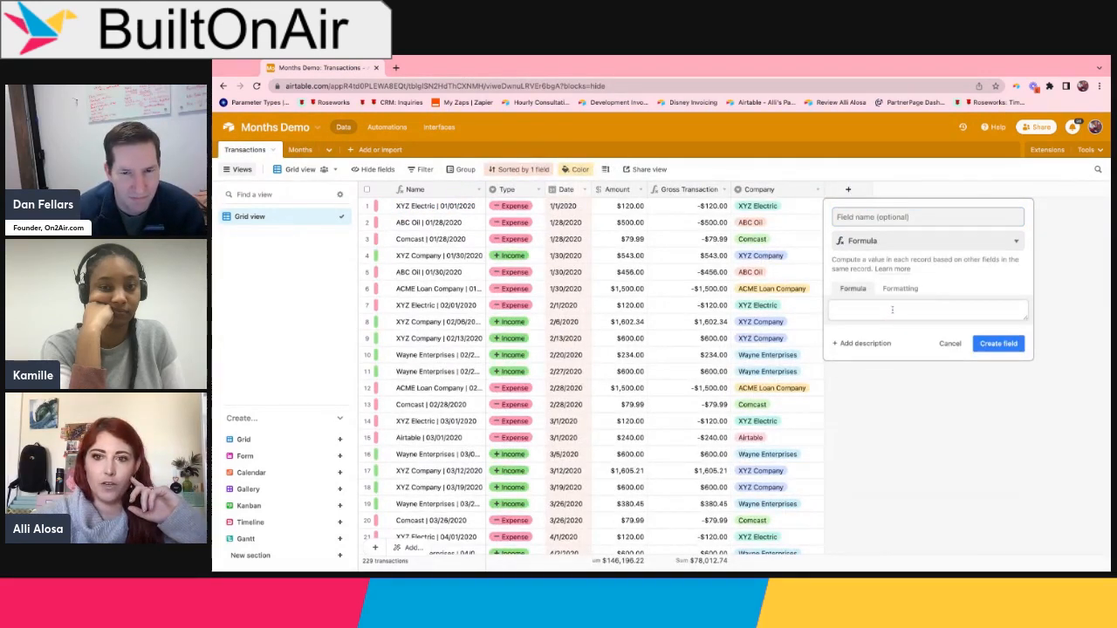
left_click(892, 309)
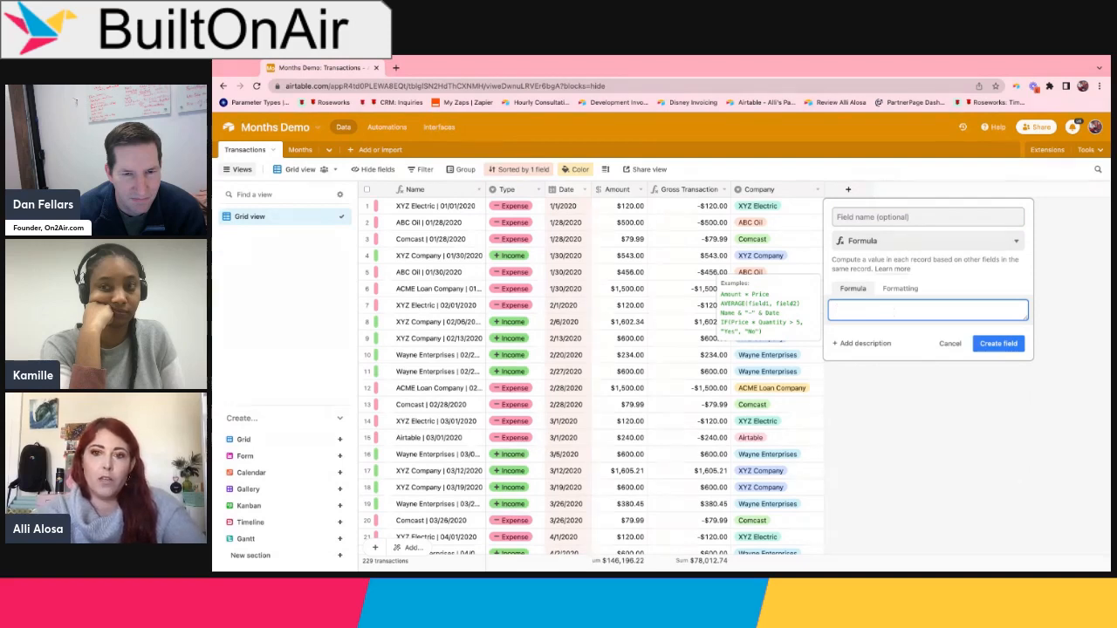
Step: Enter the new field's formula as IF({Date}, DATETIME_FORMAT({Date}, 'YY-MM // MMMM YYYY'))
type("IF(   ")
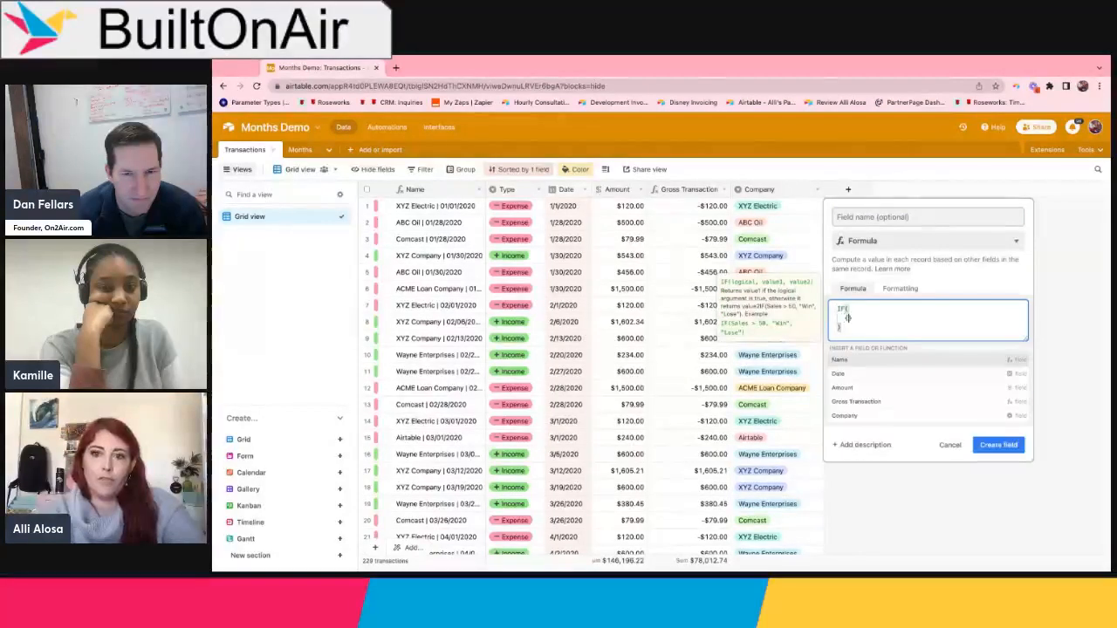
type("{Date},")
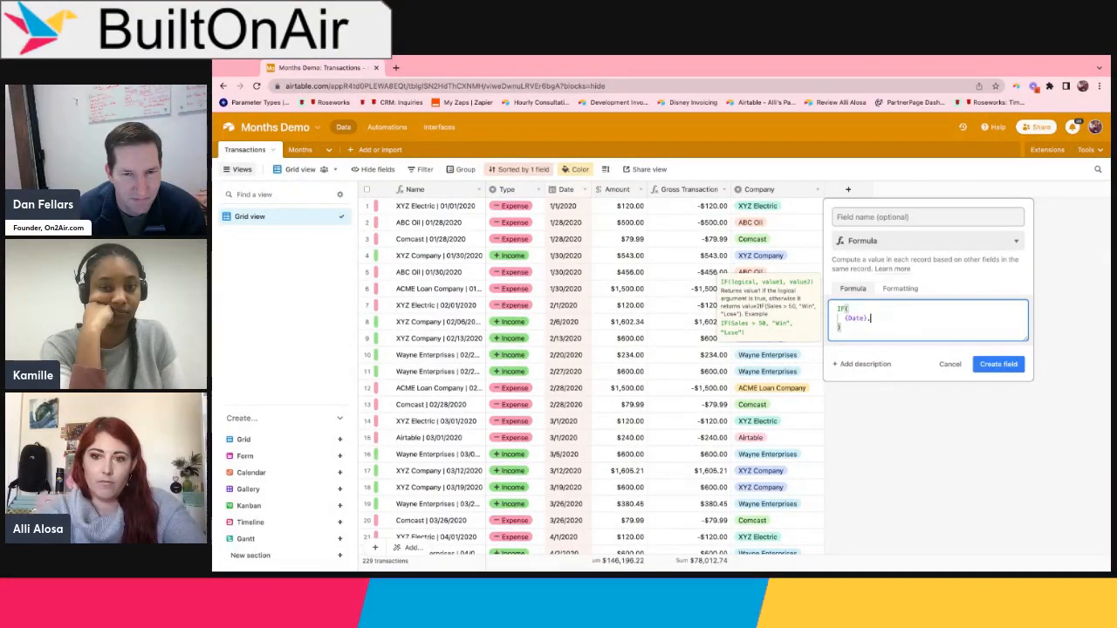
key("Return")
type("DATETIME_F")
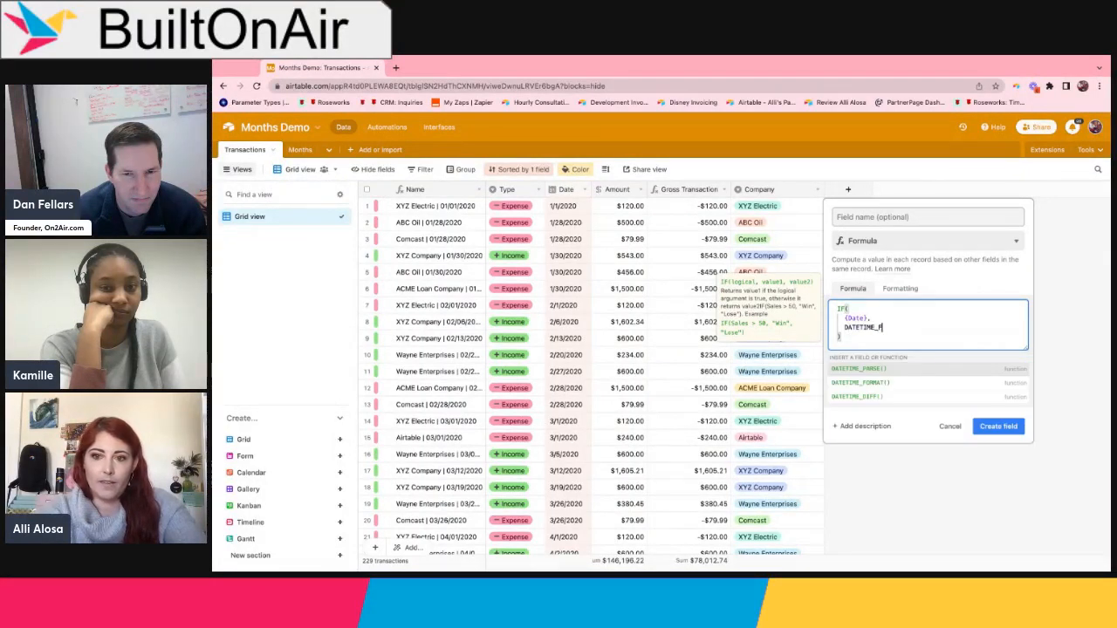
type("ORMAT(")
key("Return")
type("{Date}")
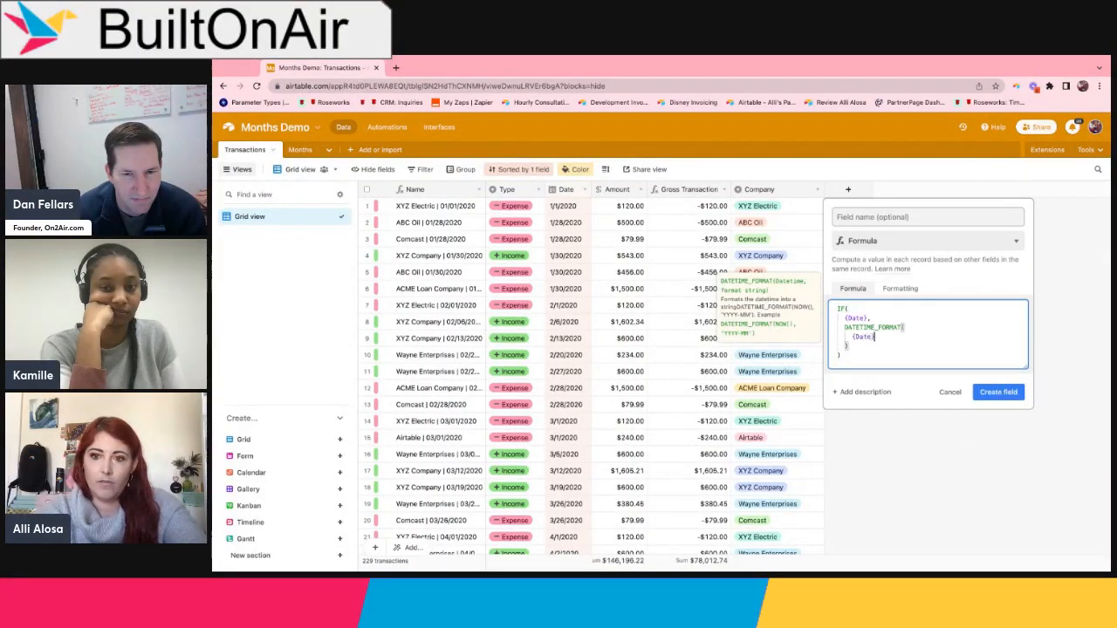
type(",")
key("Return")
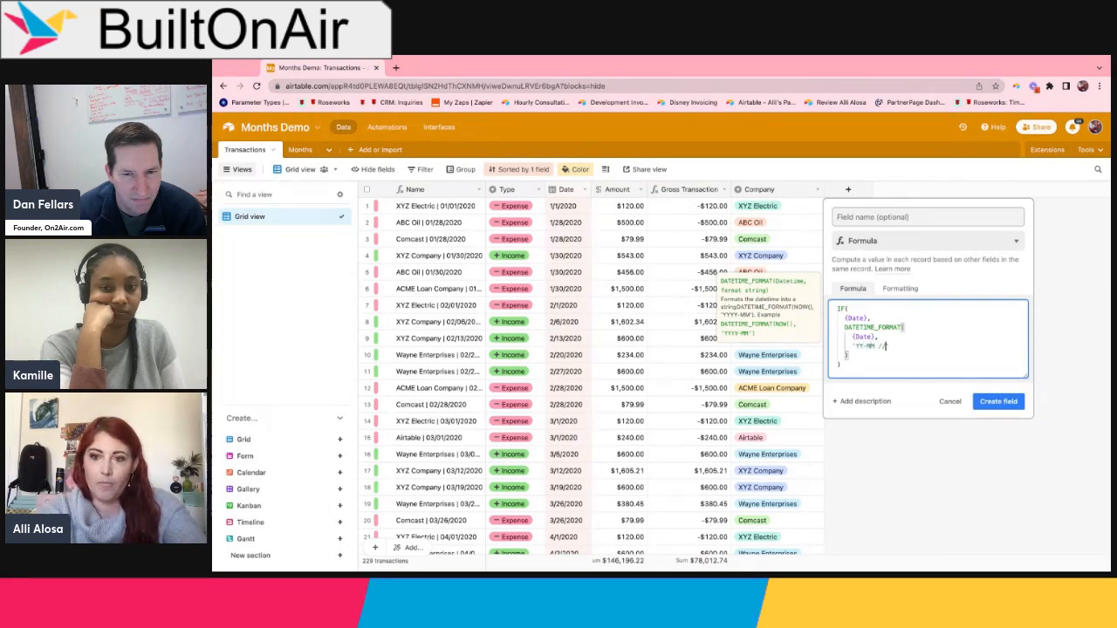
type("YYYY")
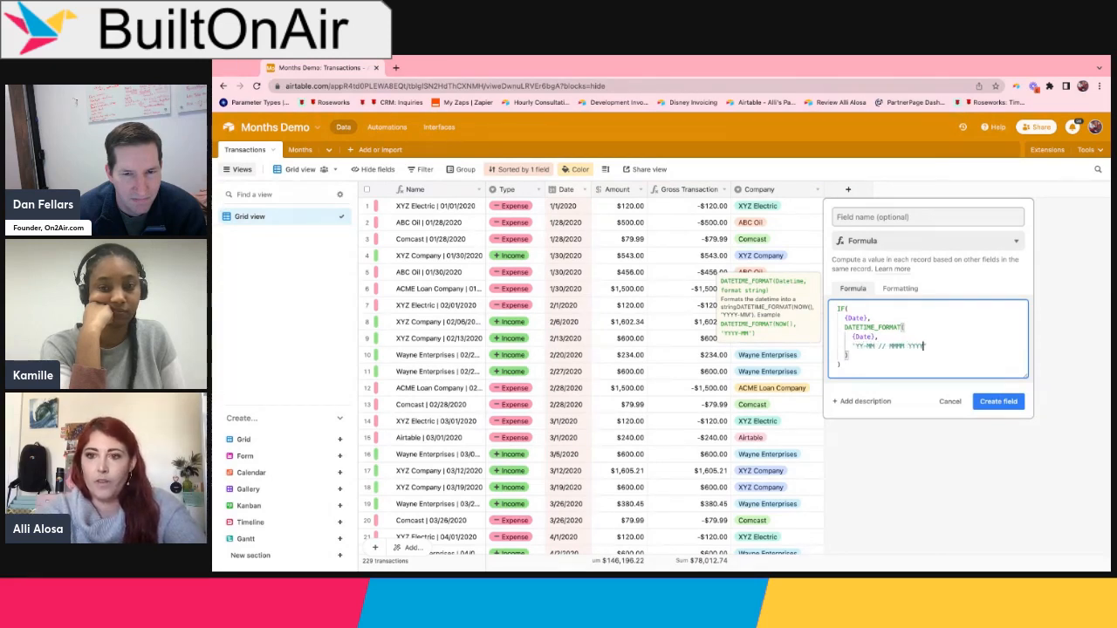
left_click(899, 370)
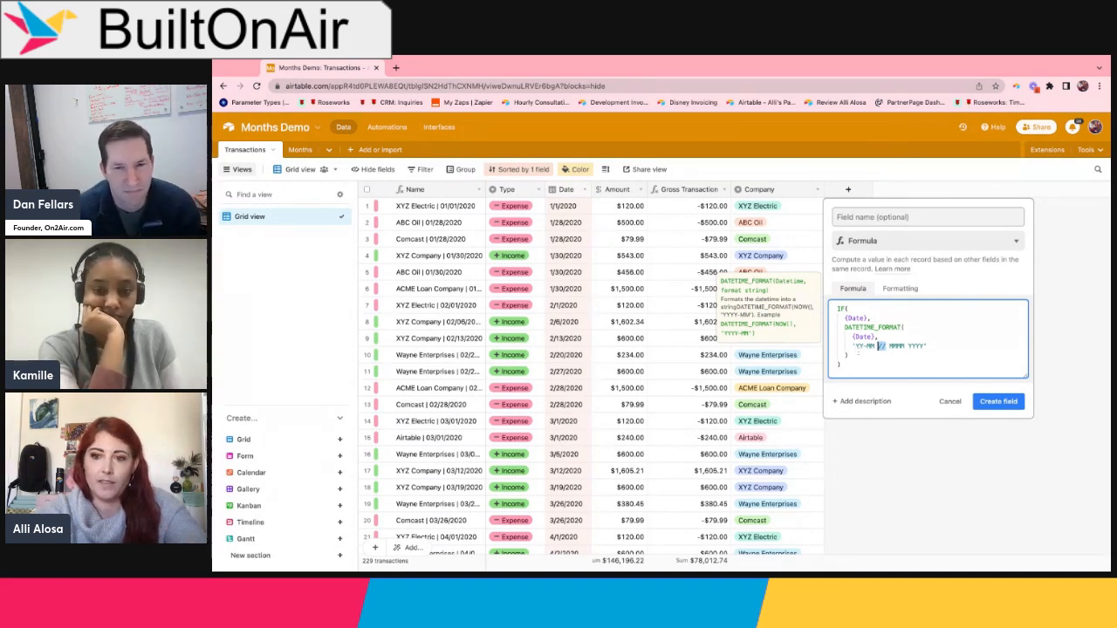
left_click(920, 218)
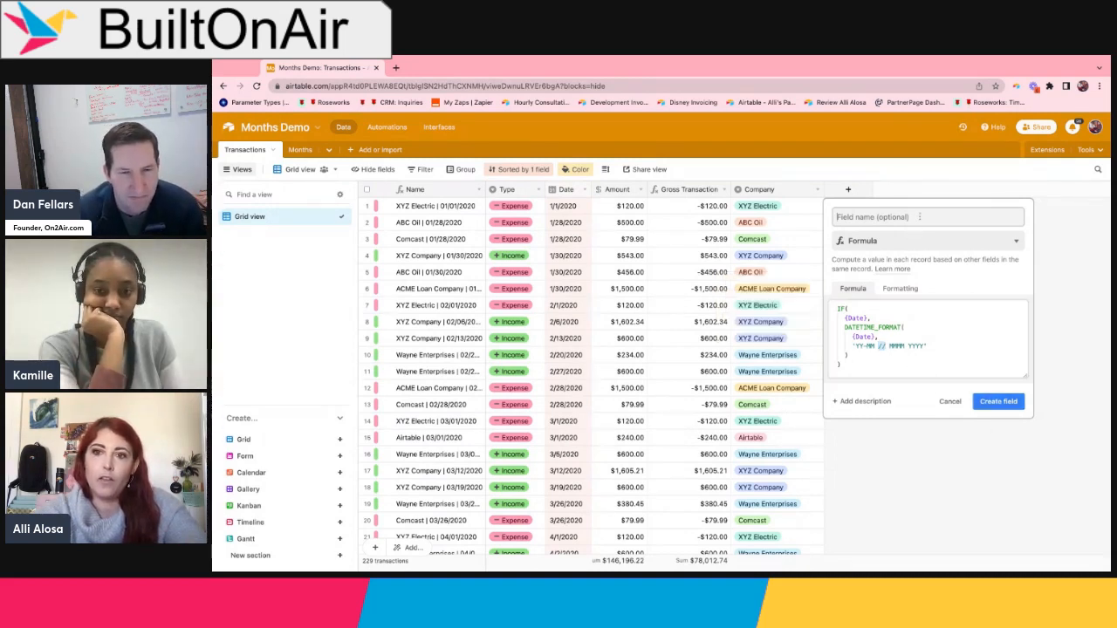
type("@Month")
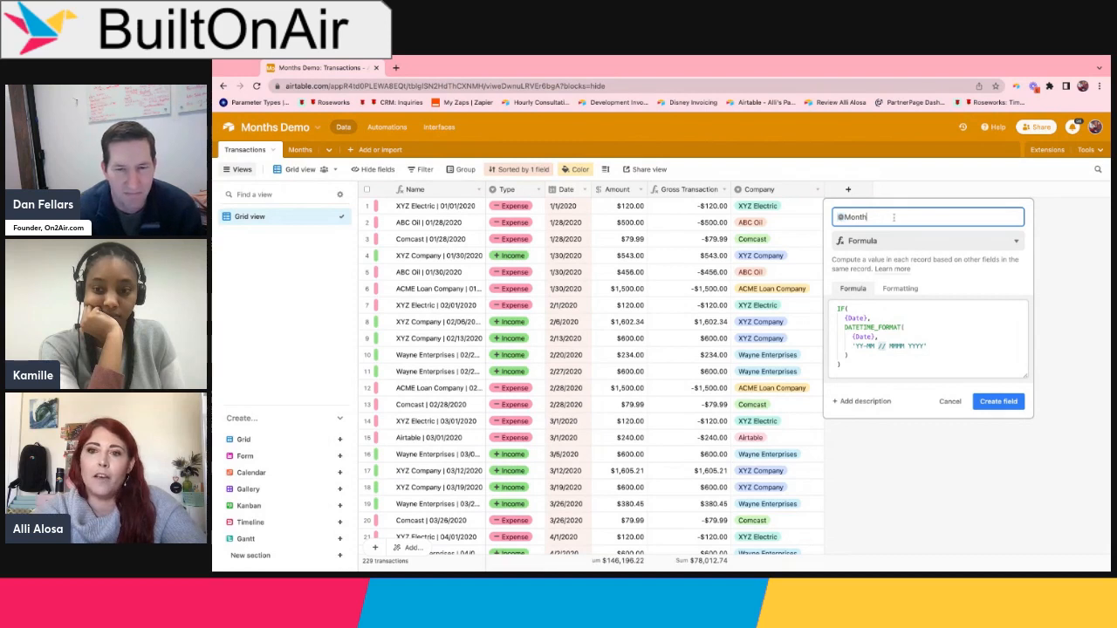
left_click(930, 355)
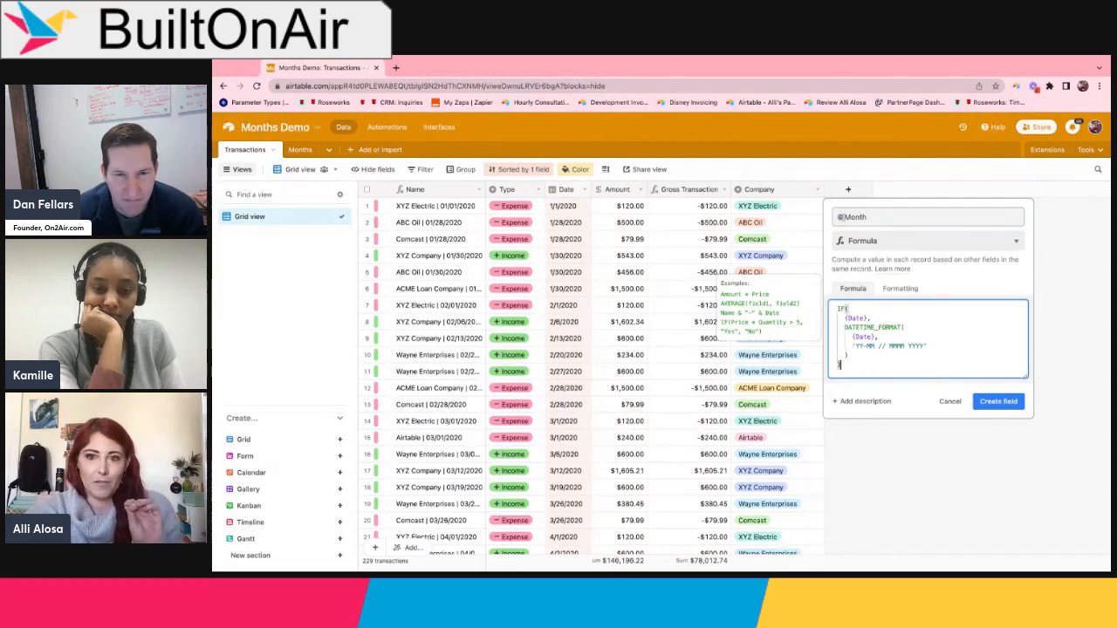
left_click(840, 217)
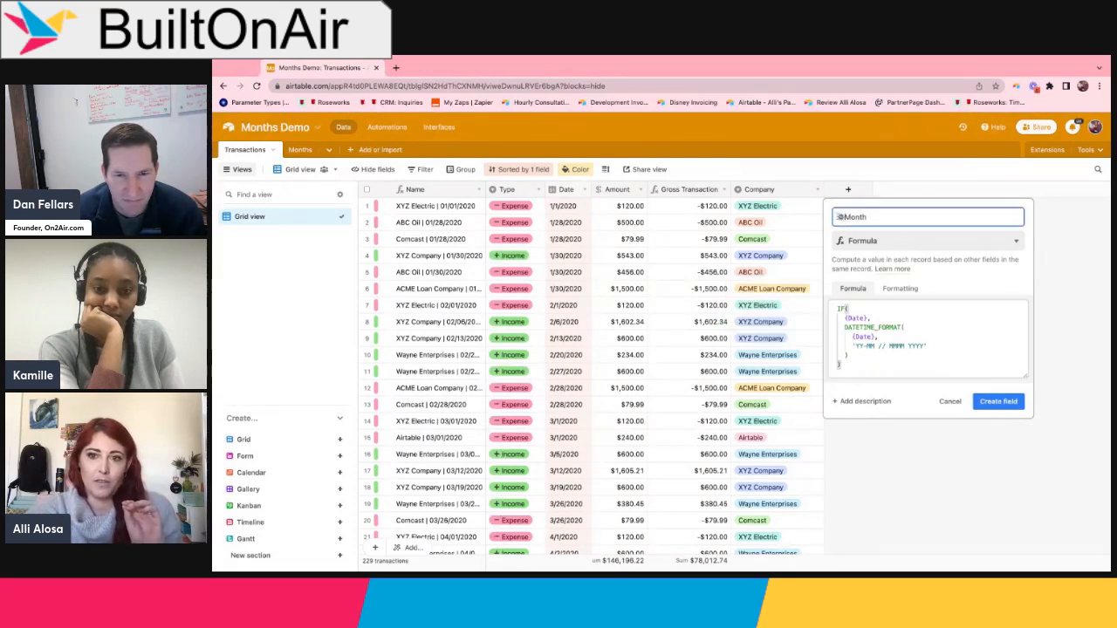
left_click(998, 400)
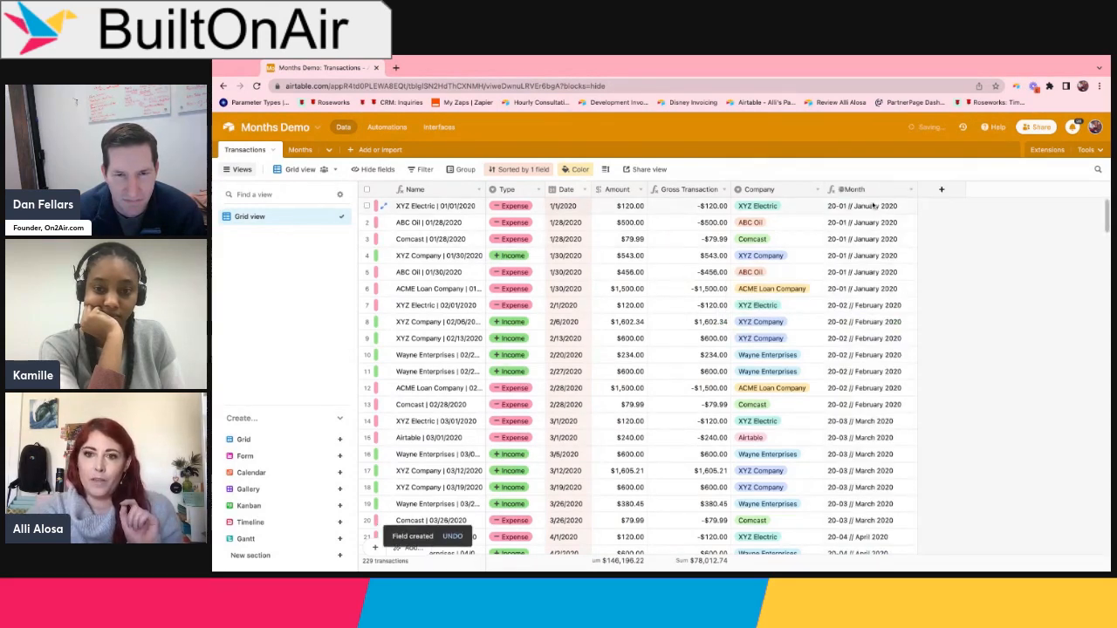
left_click(942, 190)
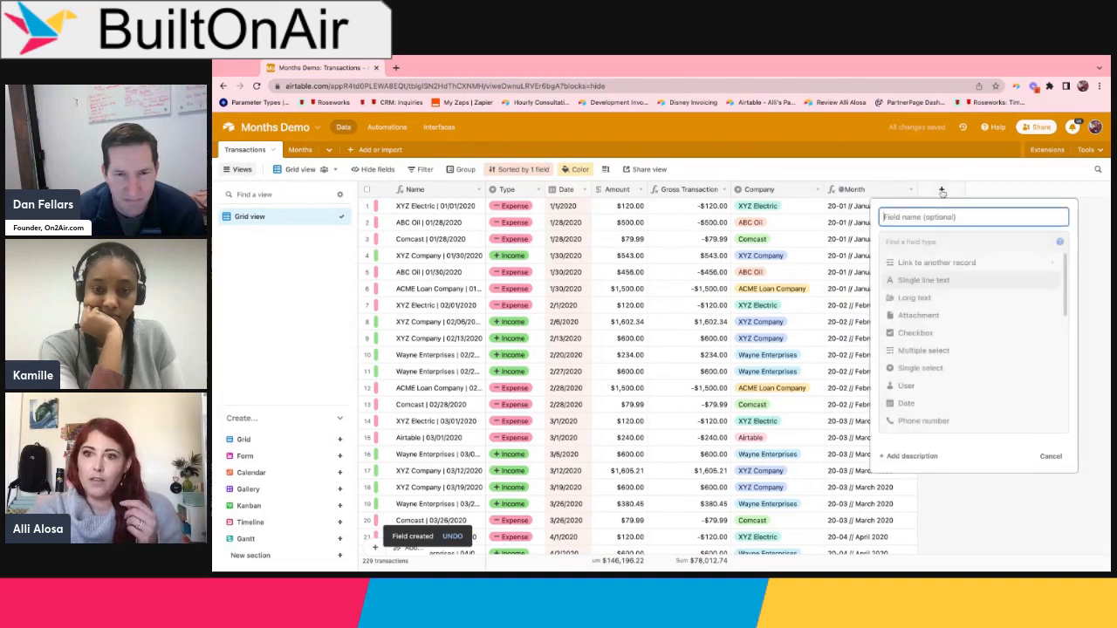
key("Escape")
left_click(942, 190)
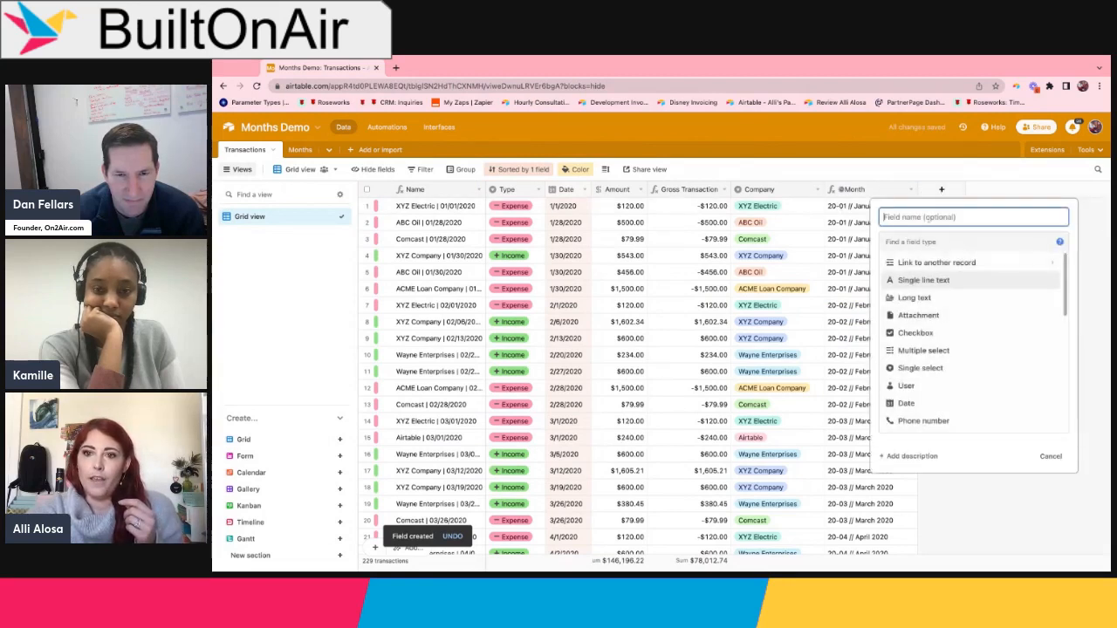
left_click(926, 265)
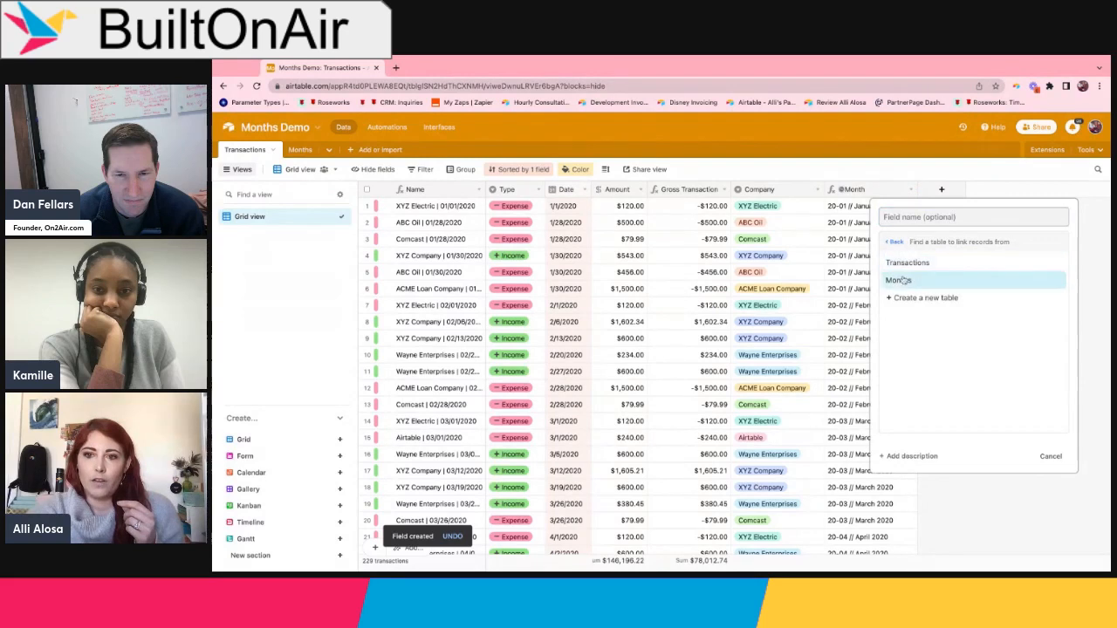
left_click(901, 281)
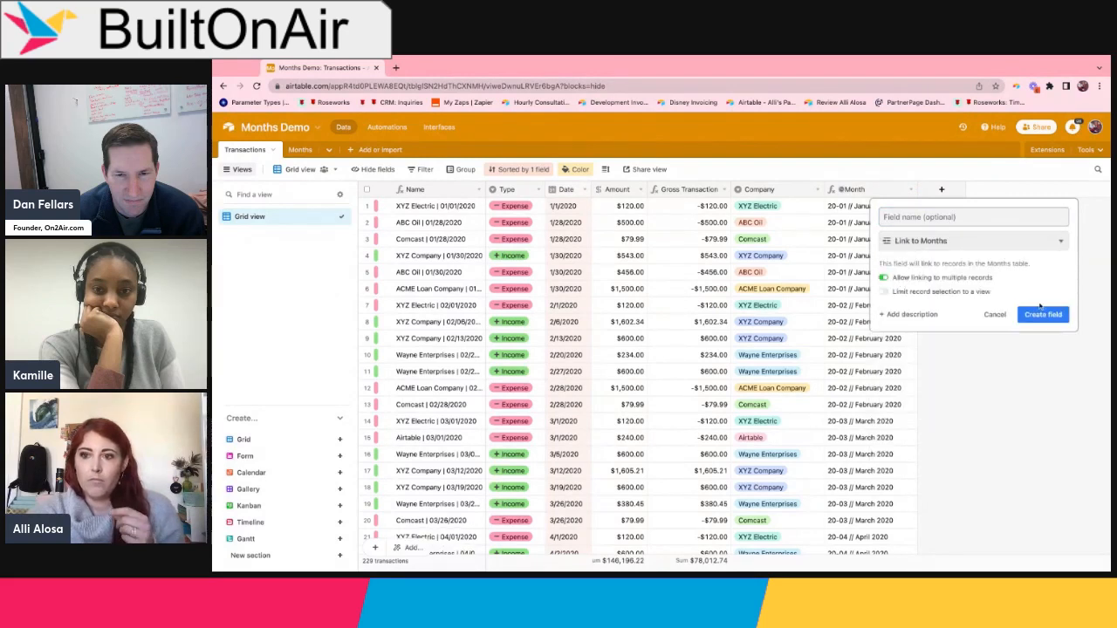
left_click(1043, 314)
double_click(974, 194)
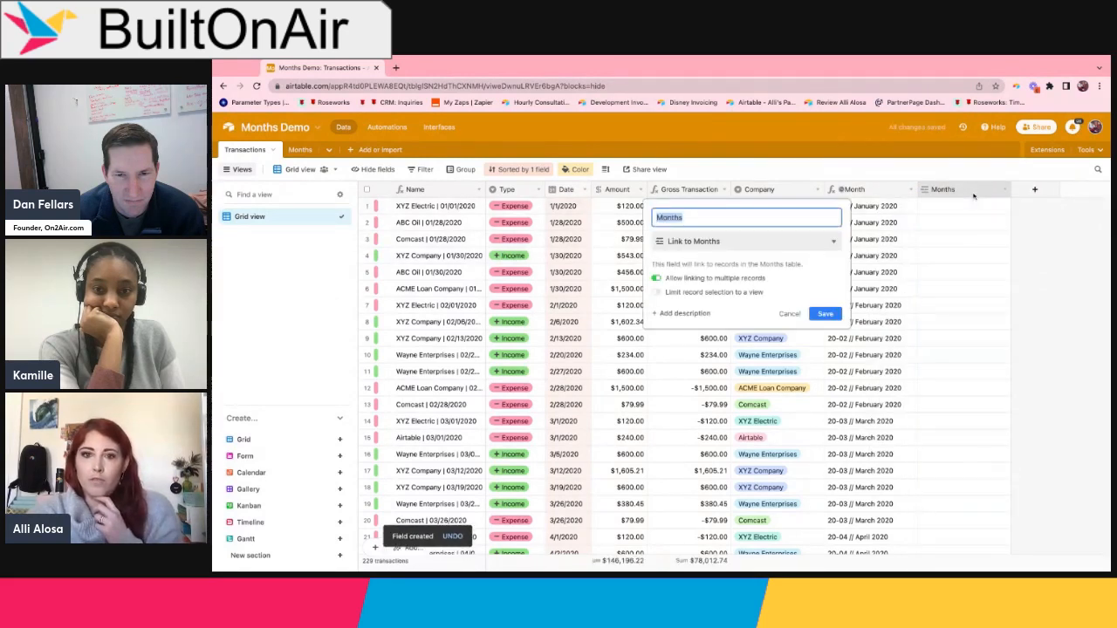
key("Return")
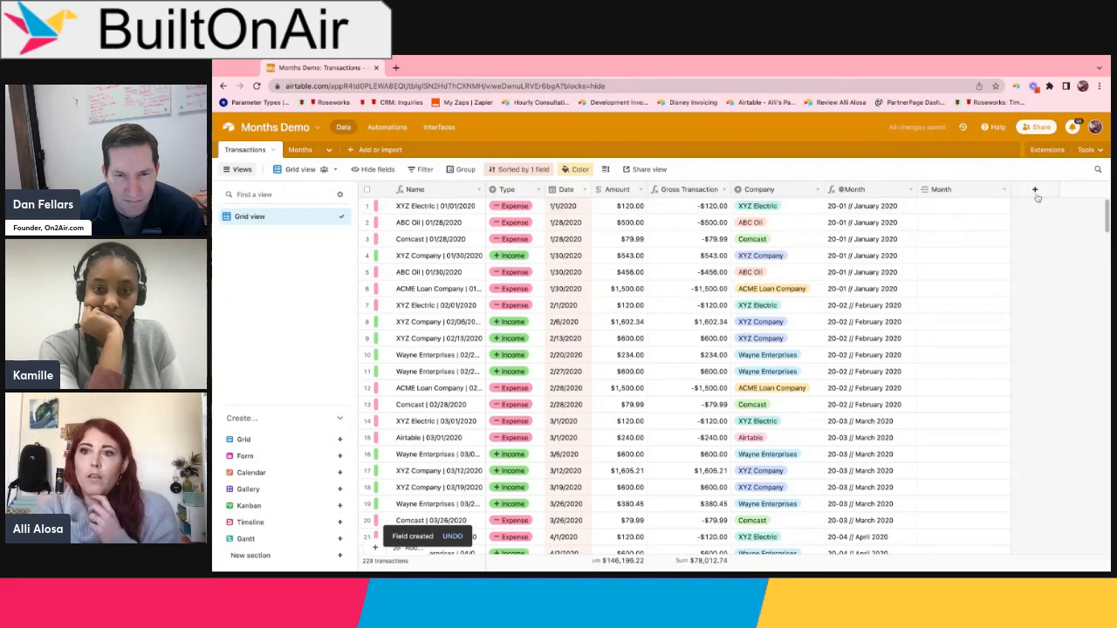
Step: Start a new Formula field after the Month field and name it ⚡Update Link to Month?
left_click(1035, 190)
scroll(979, 301, "down", 5)
scroll(981, 303, "up", 3)
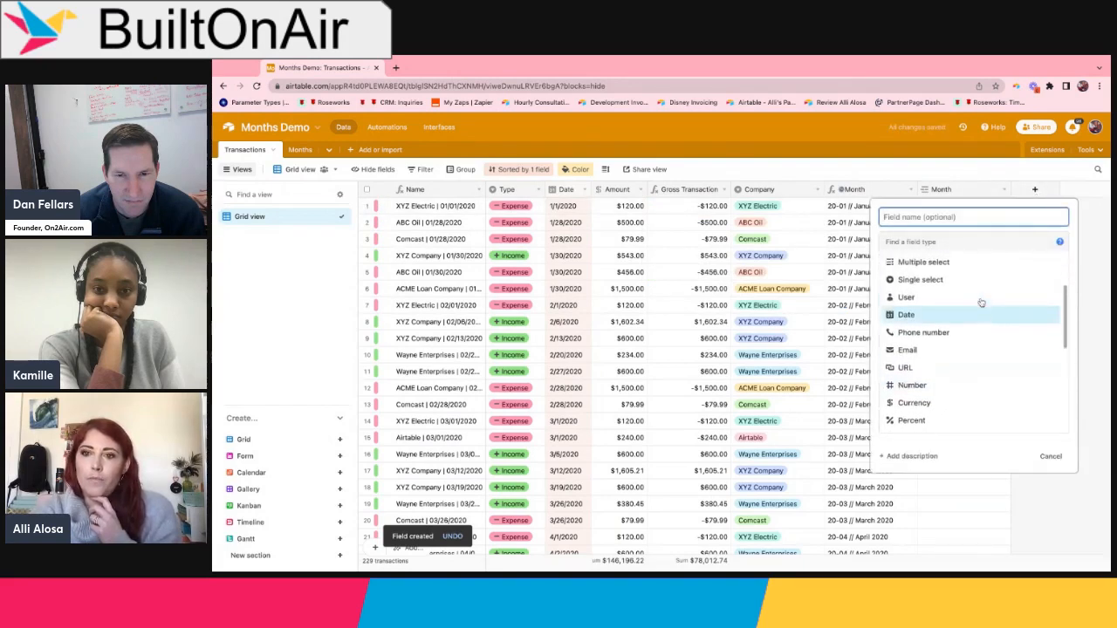
scroll(981, 303, "up", 2)
scroll(981, 301, "down", 6)
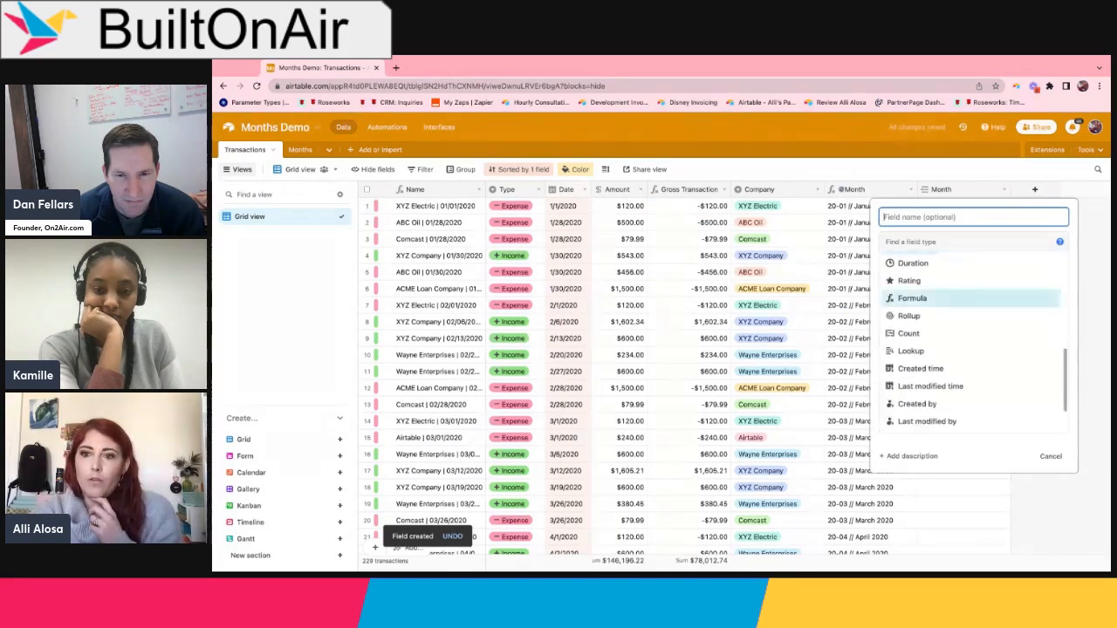
left_click(912, 298)
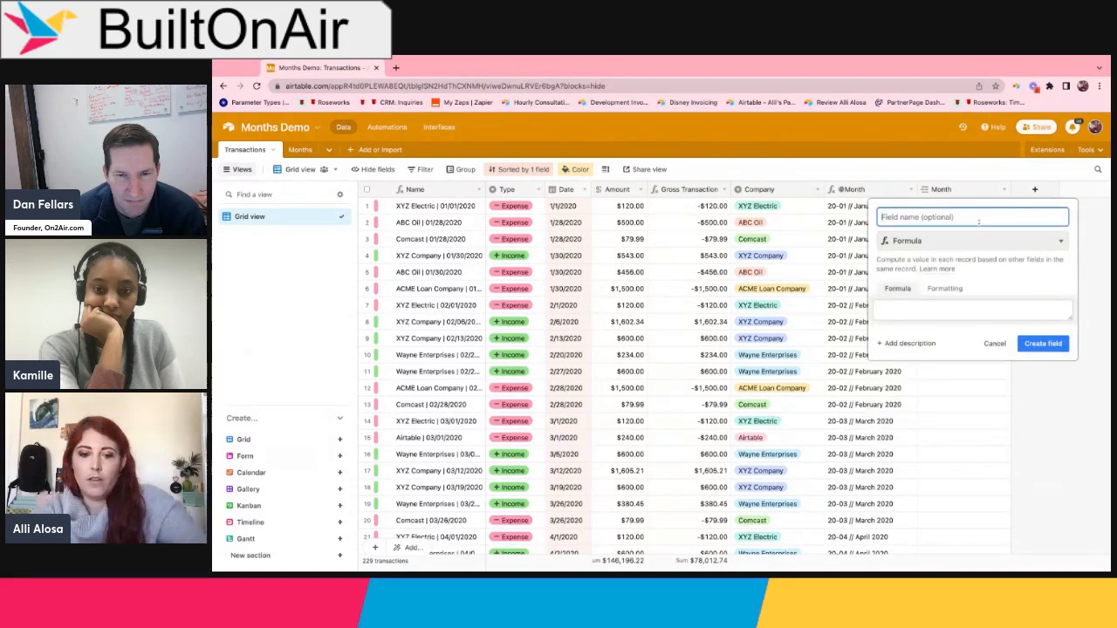
type("Update L")
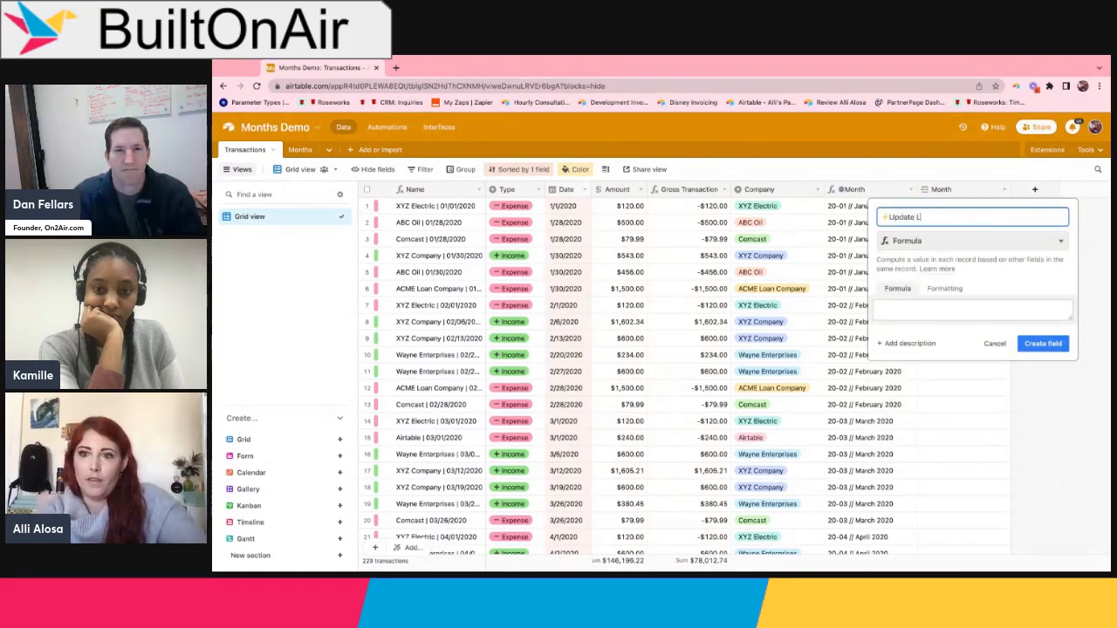
type("ink to Month?")
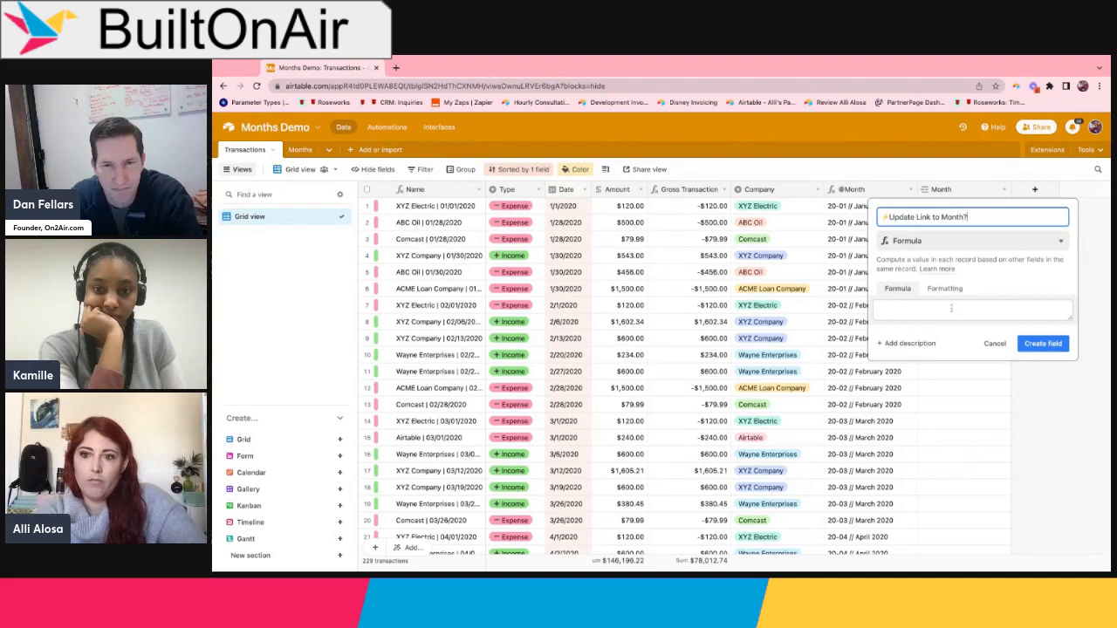
left_click(951, 311)
type("IF(")
key("Return")
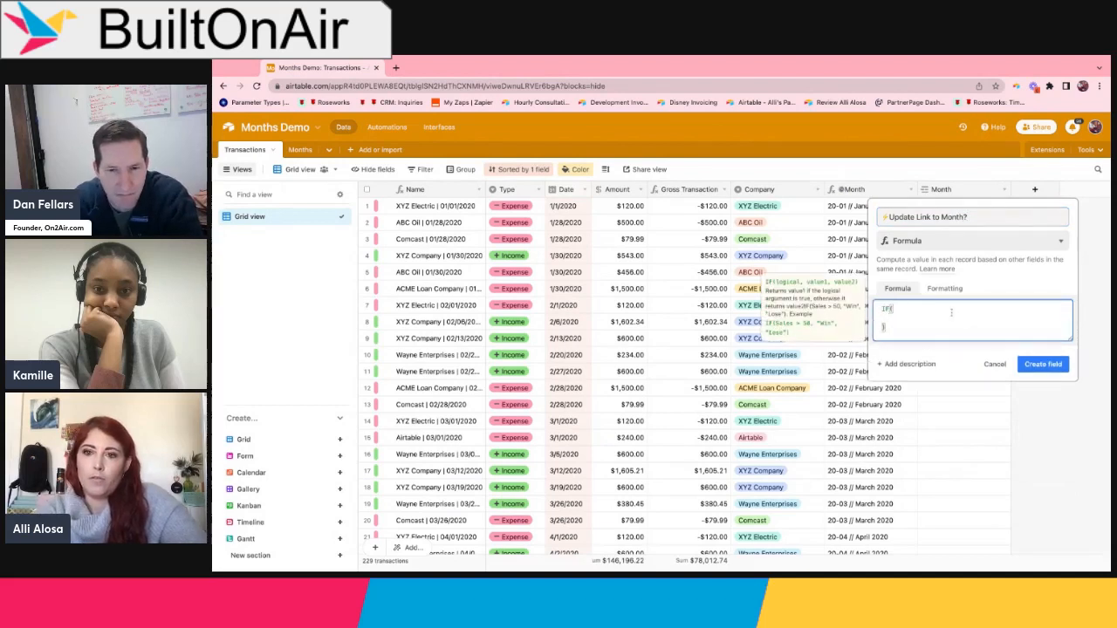
type("{@")
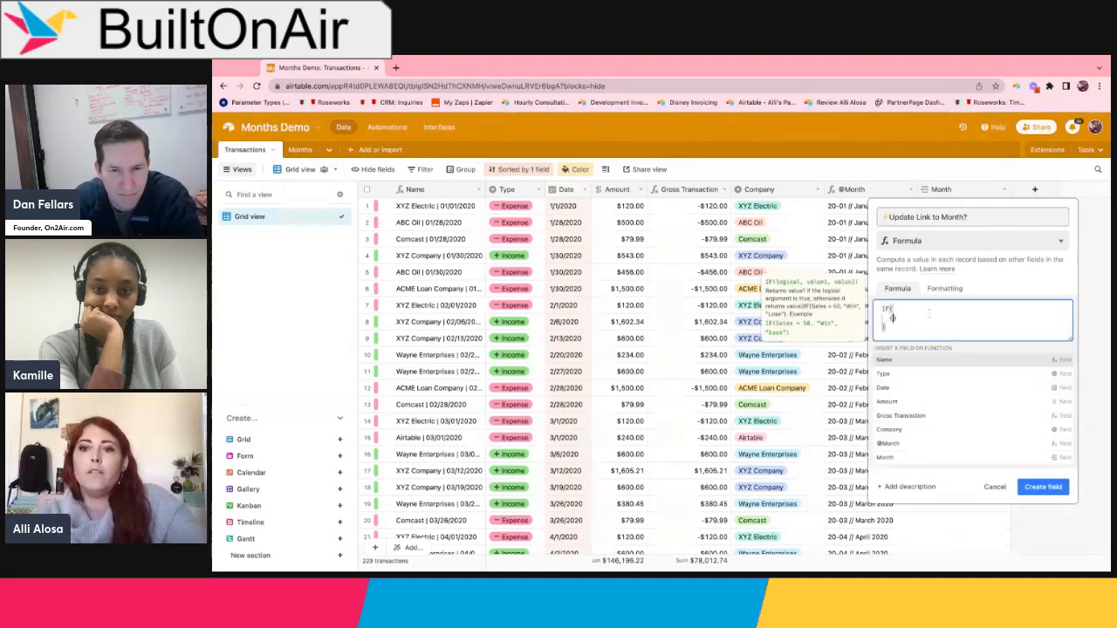
type("Mo")
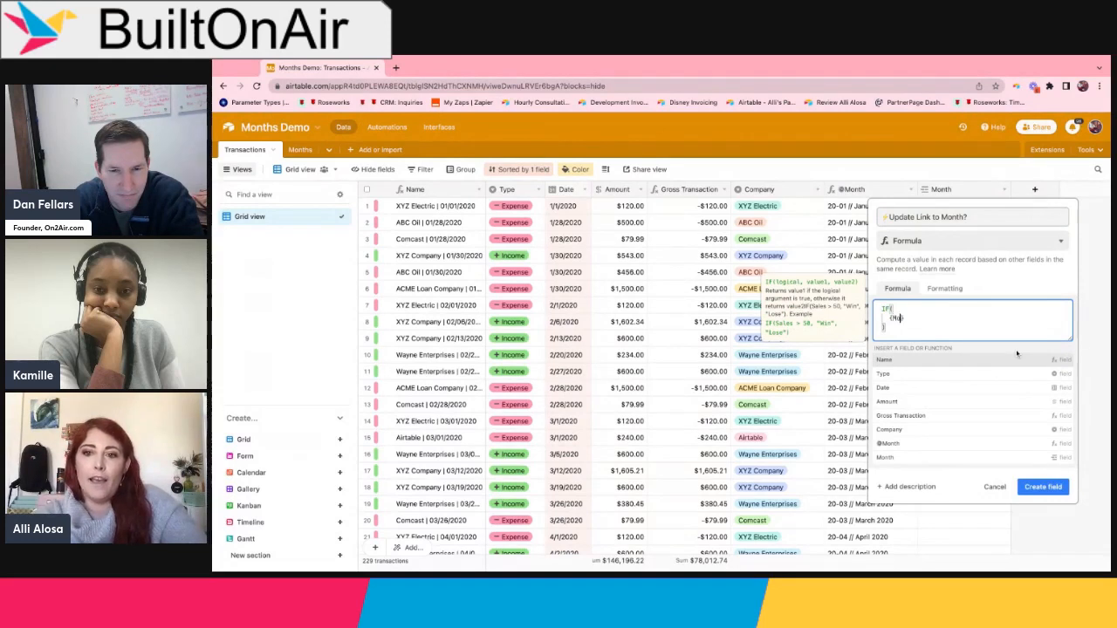
type("nth")
left_click(919, 377)
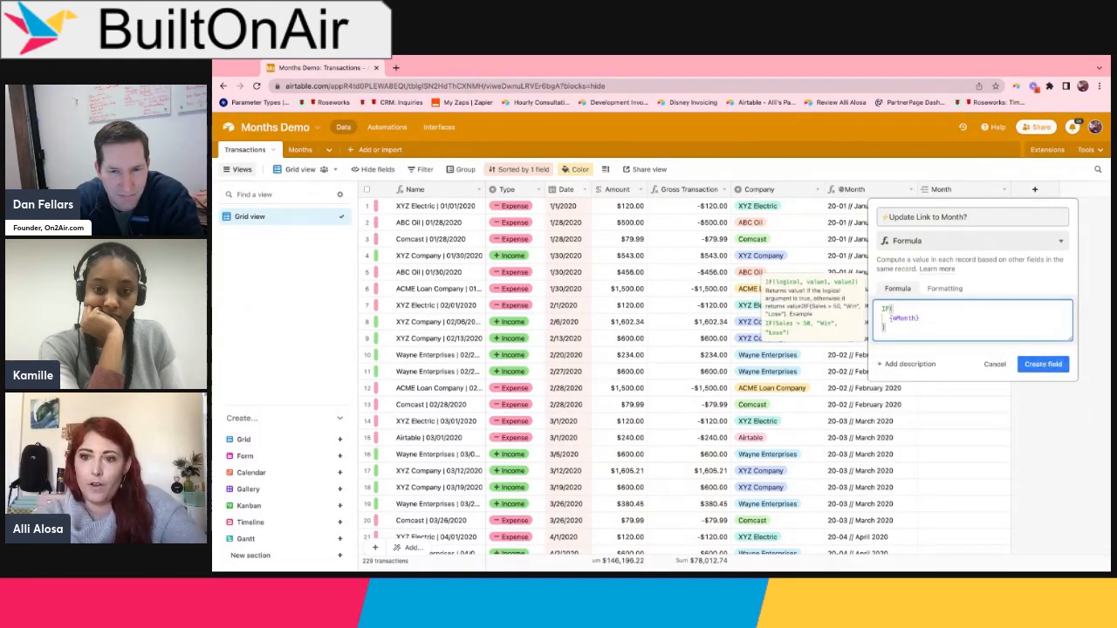
left_click_drag(889, 319, 919, 318)
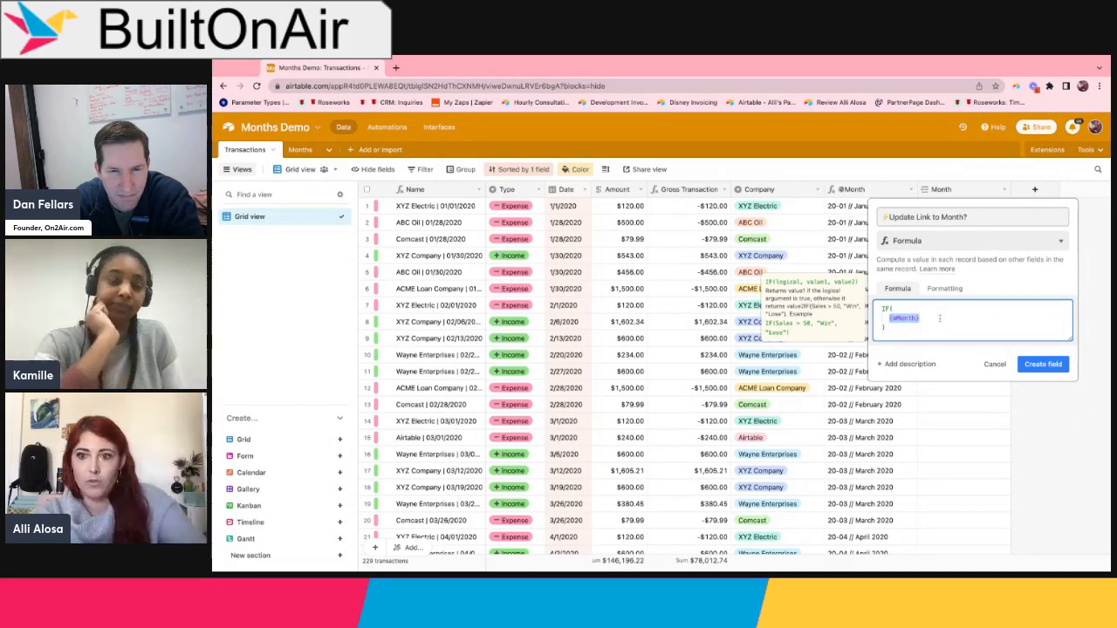
left_click(940, 318)
type(",")
key("Return")
type("IF(")
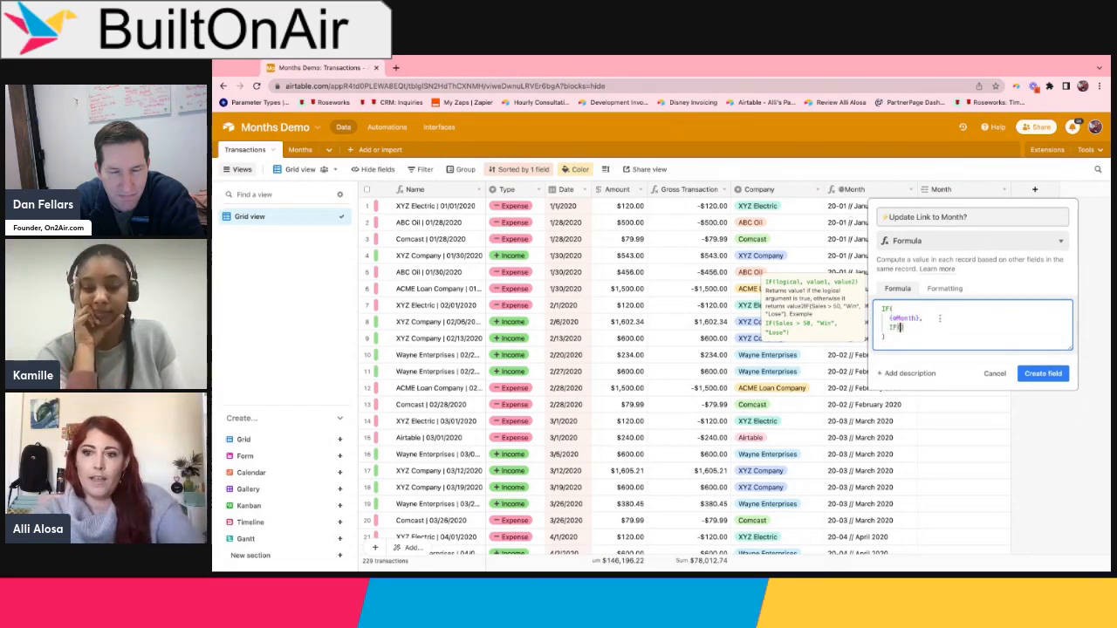
key("Return")
type("{@Month")
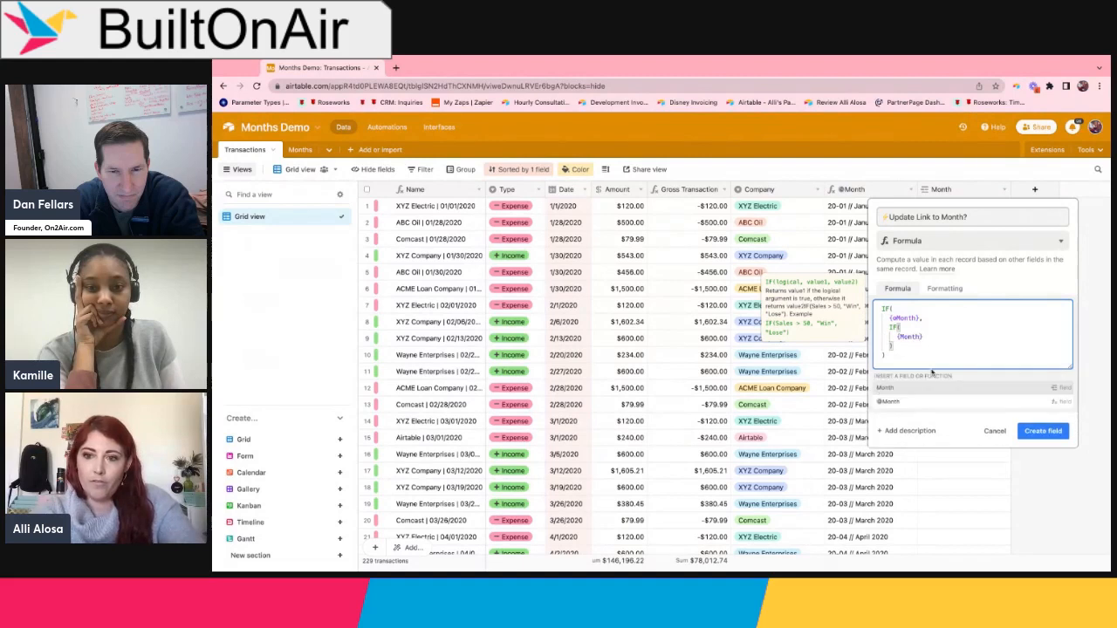
left_click(921, 404)
type("!= {Month")
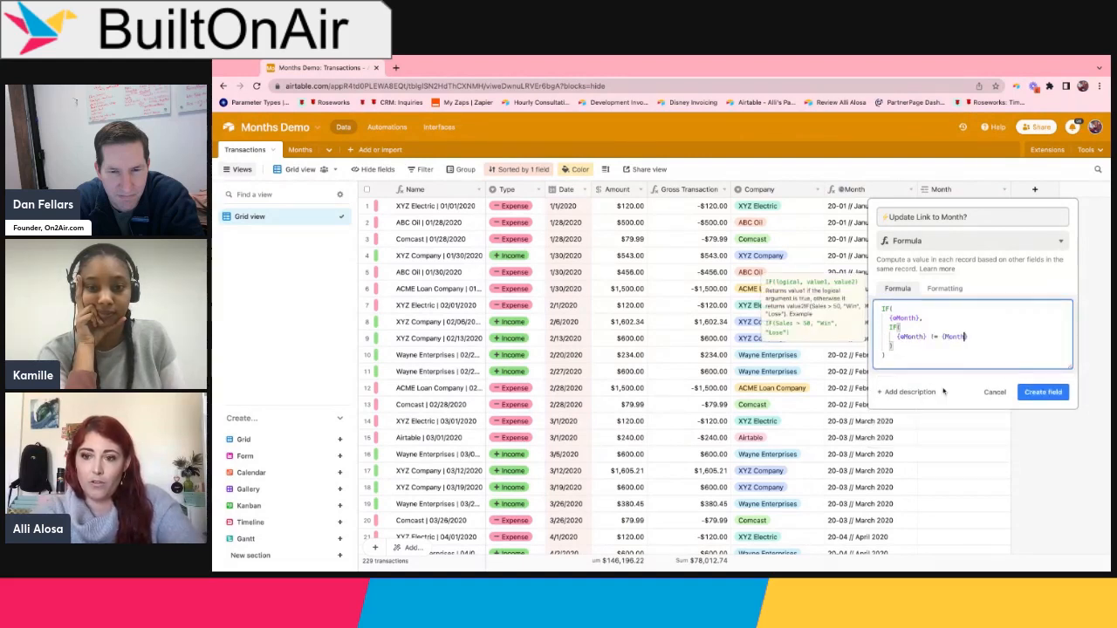
type("}")
Step: Set the nested IF's result to "⚡ Update Link to Month" and create the formula field
left_click_drag(968, 336, 938, 337)
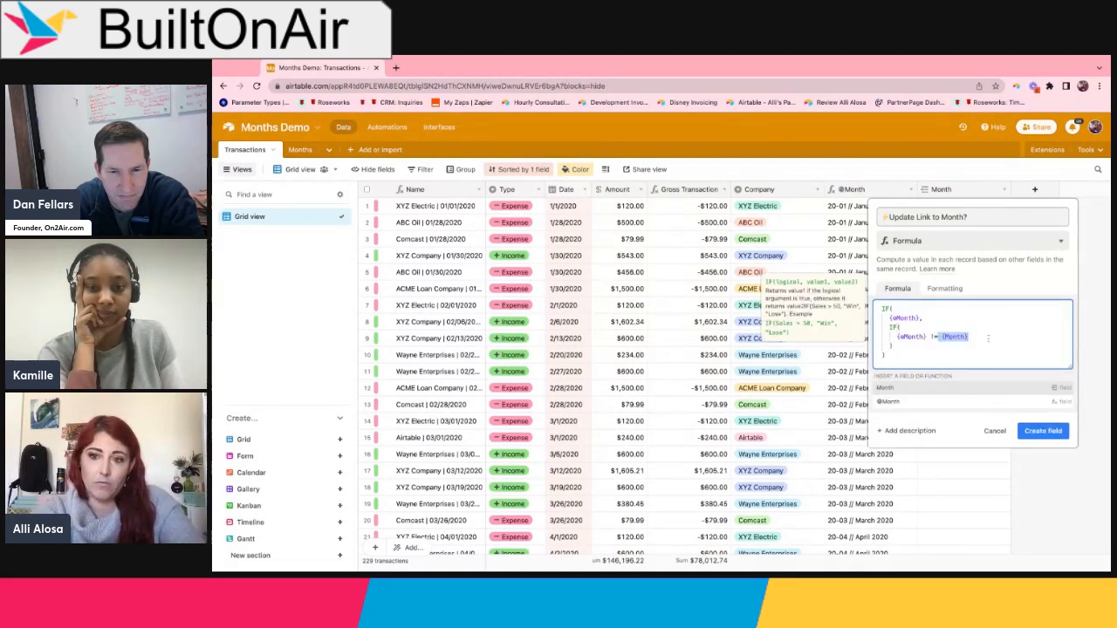
key("Right")
type(",\"Month\"")
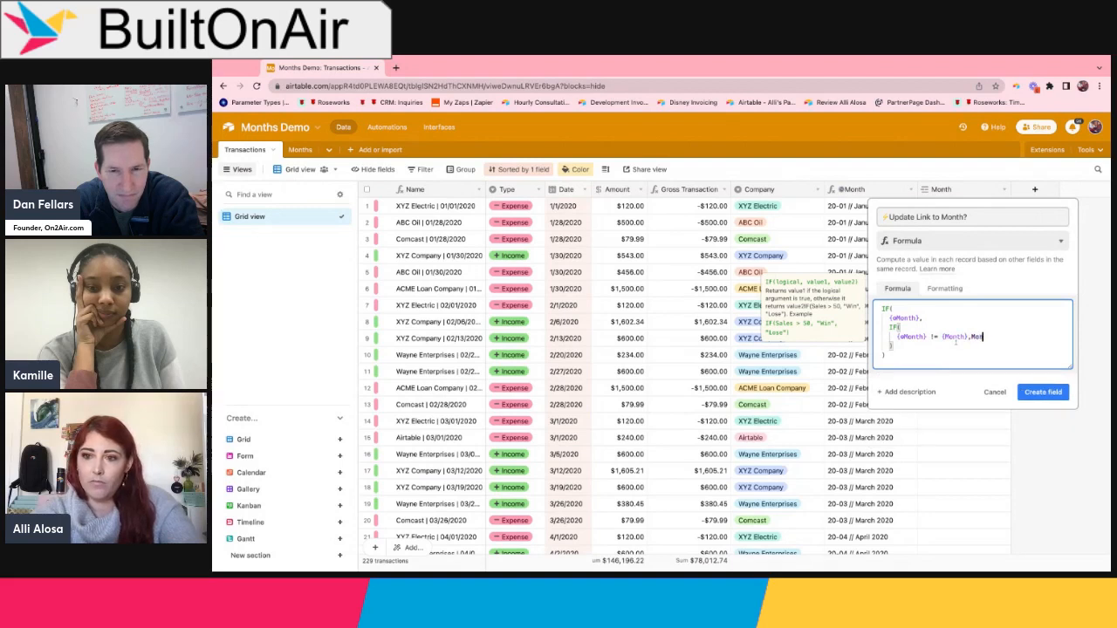
key("Return")
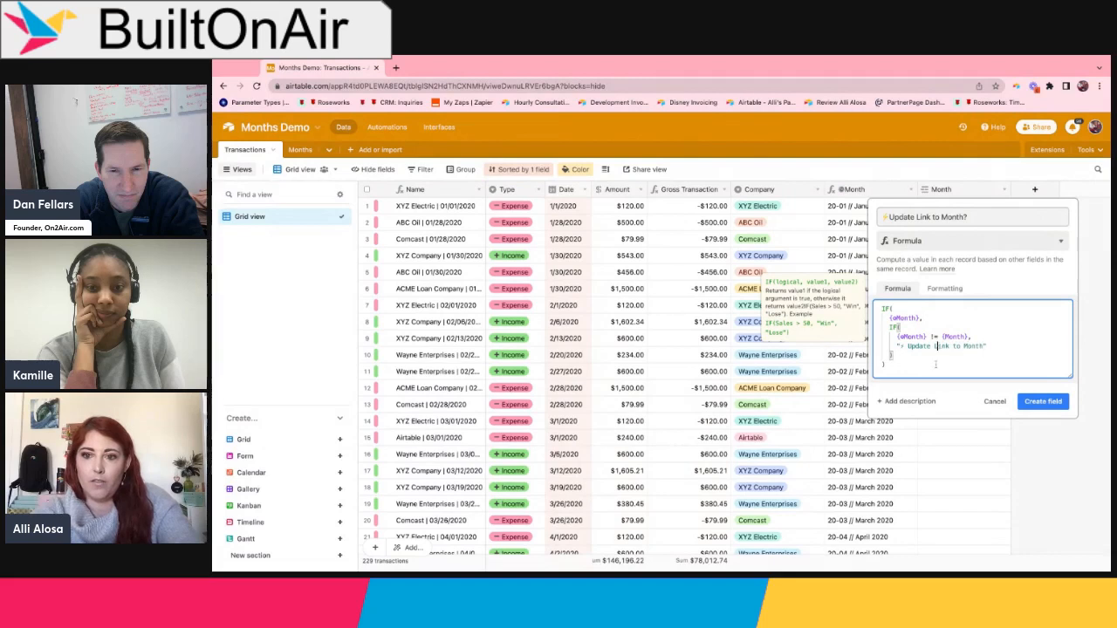
left_click(1030, 401)
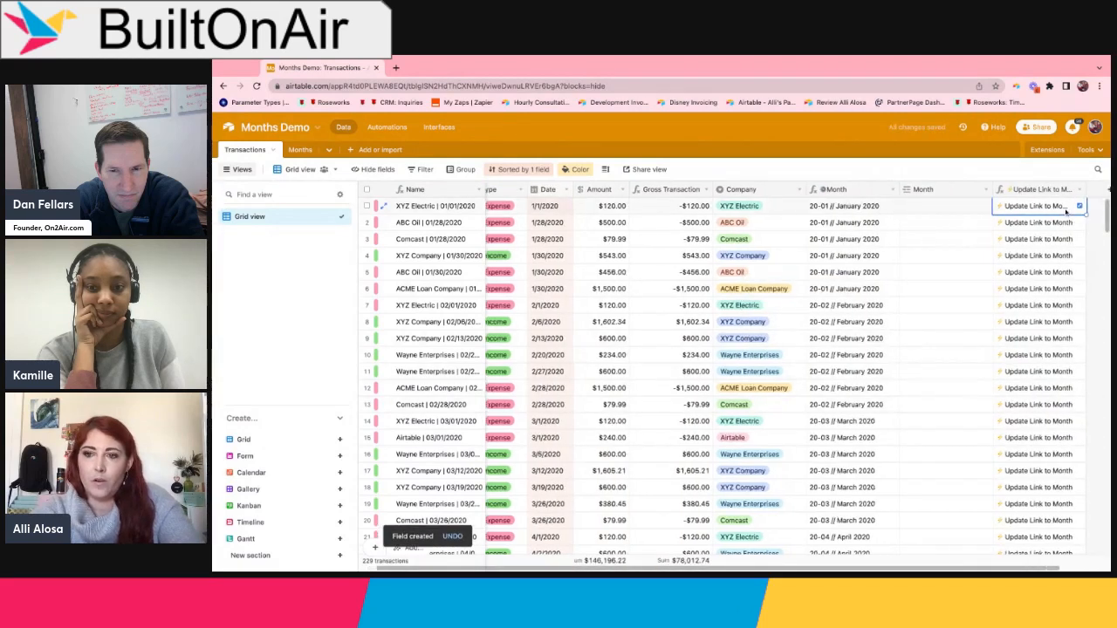
left_click(803, 207)
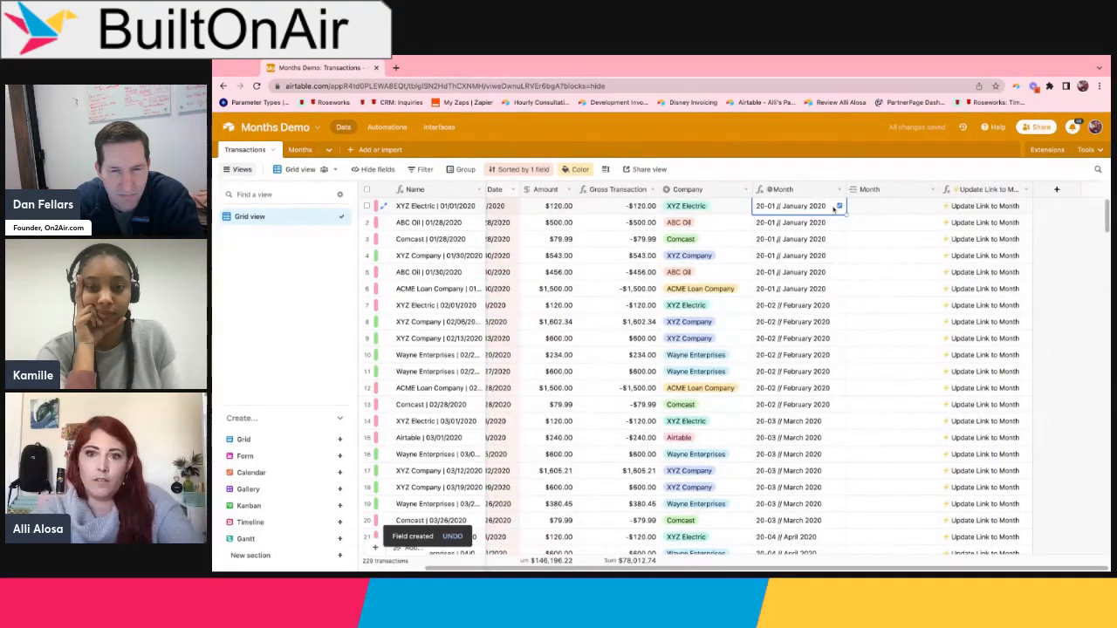
key("ctrl+c")
left_click(892, 208)
key("ctrl+v")
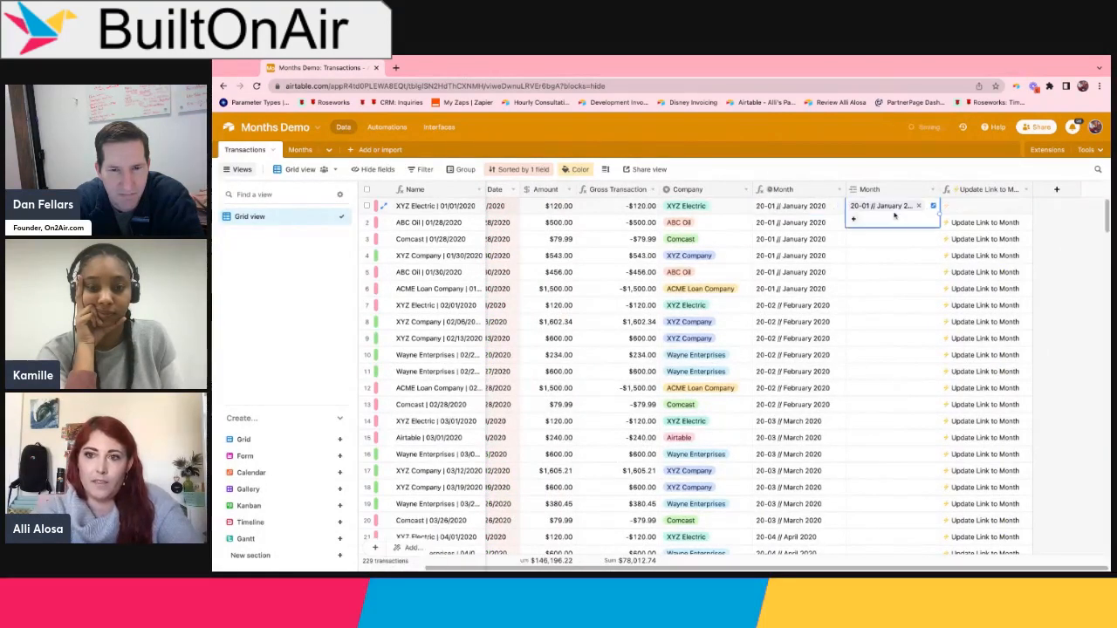
left_click(965, 207)
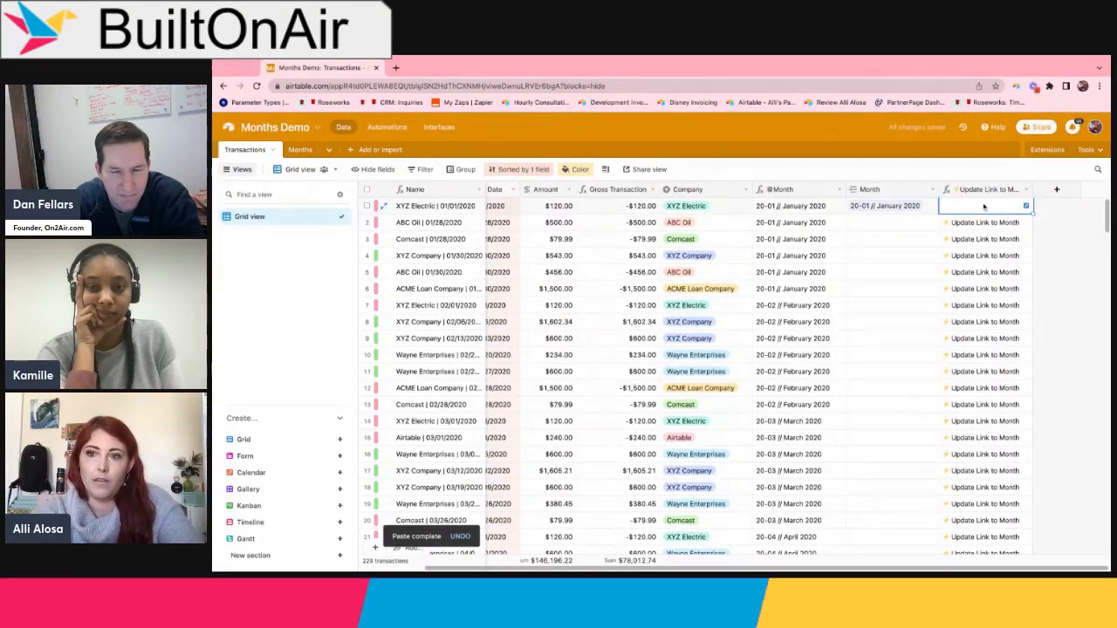
scroll(801, 307, "down", 2)
scroll(803, 307, "down", 15)
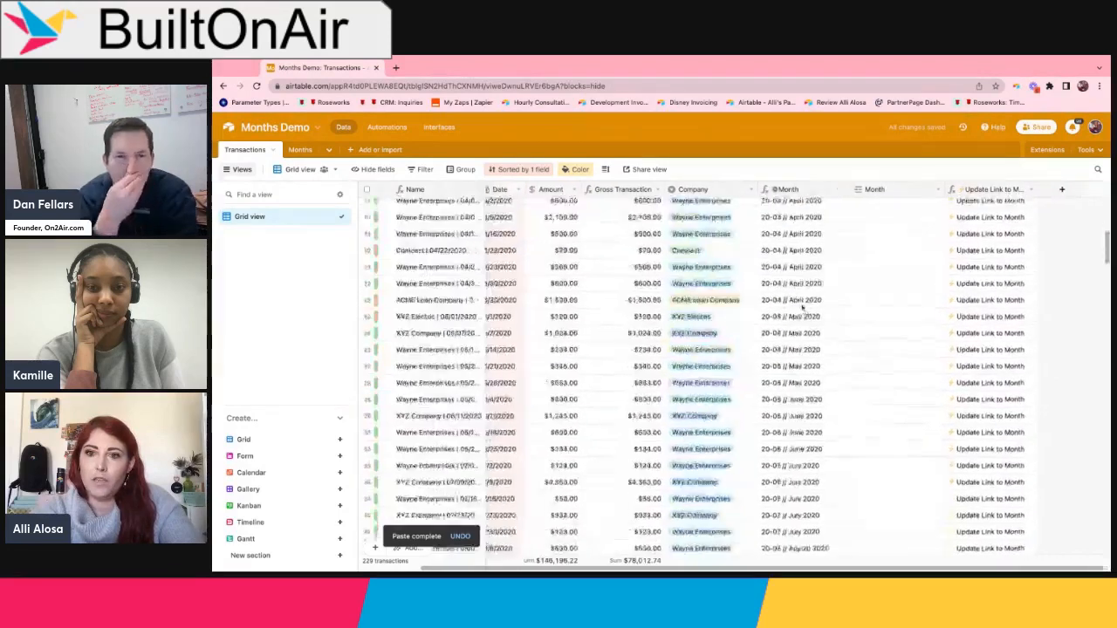
key("super+shift+Down")
key("super+c")
key("Right")
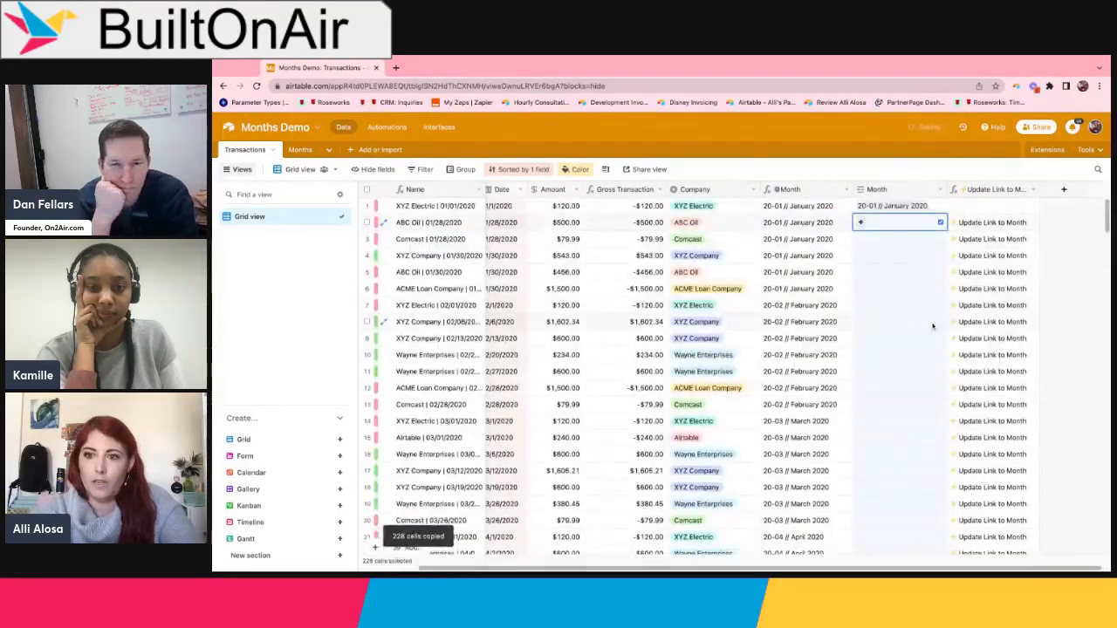
key("super+v")
scroll(1010, 234, "down", 20)
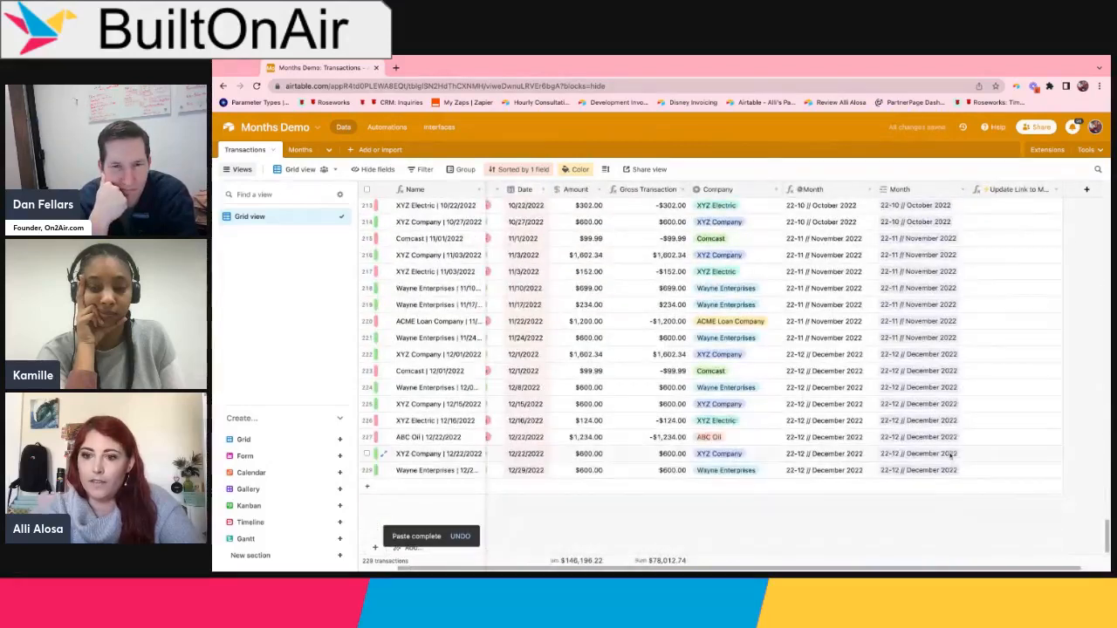
Step: Clear the Month link of the last transaction and check its update formula cell
left_click(955, 472)
key("Delete")
left_click(991, 472)
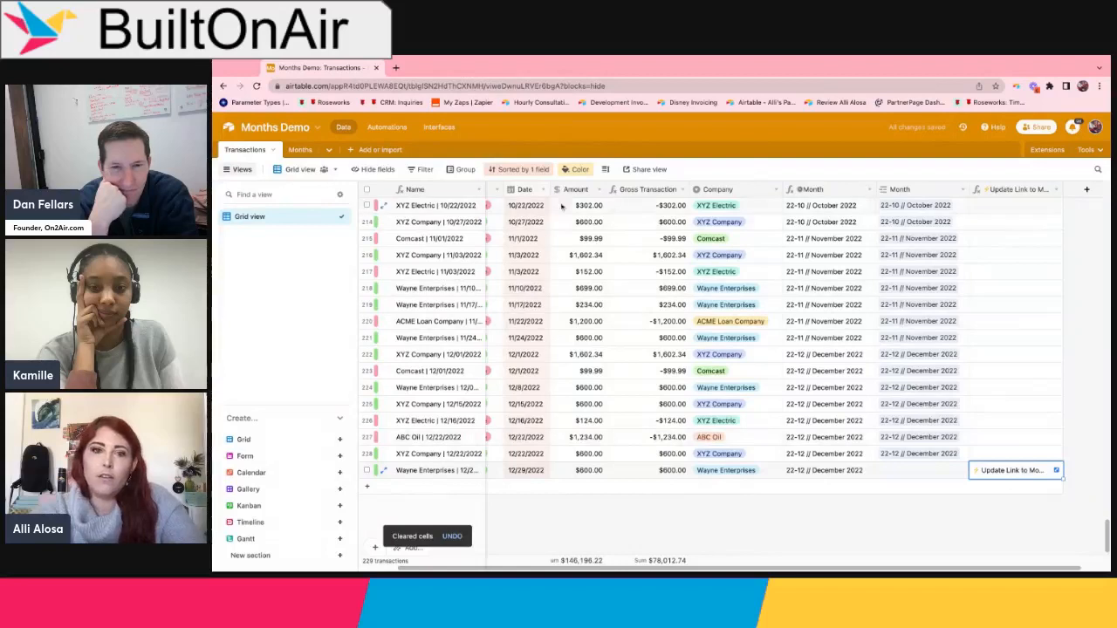
Step: Create an automation triggered when a record matches conditions, using the Transactions table
left_click(389, 128)
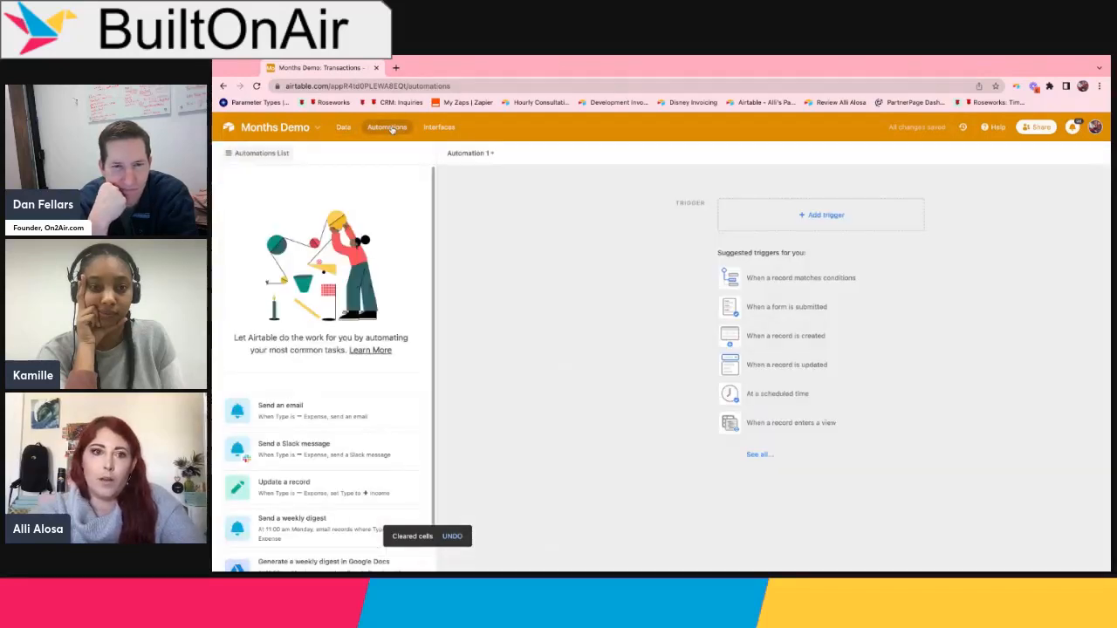
left_click(812, 215)
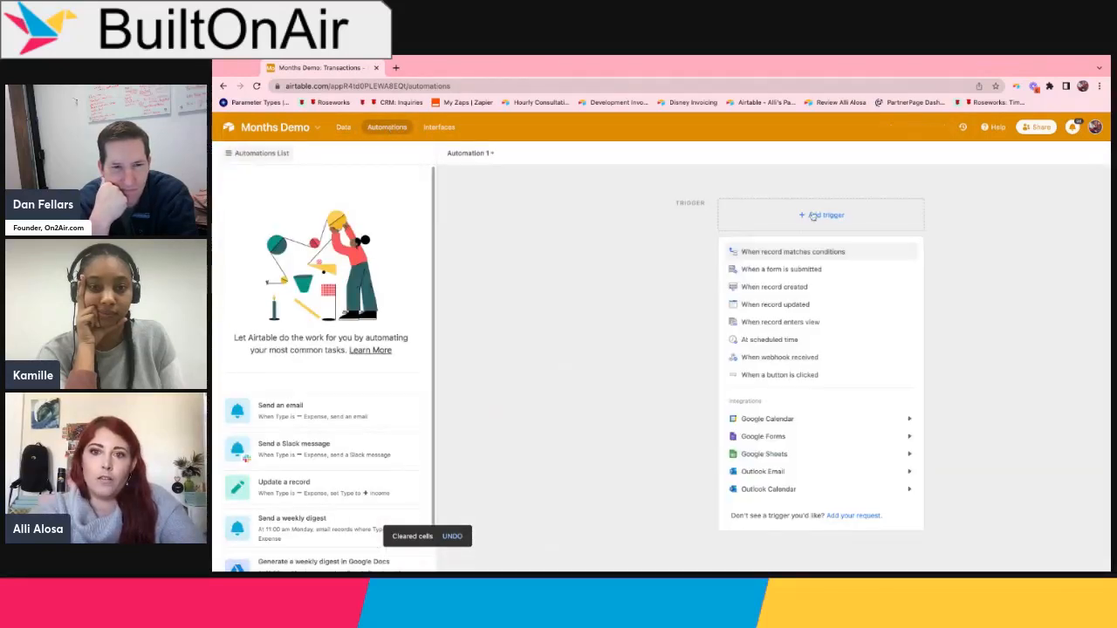
left_click(827, 254)
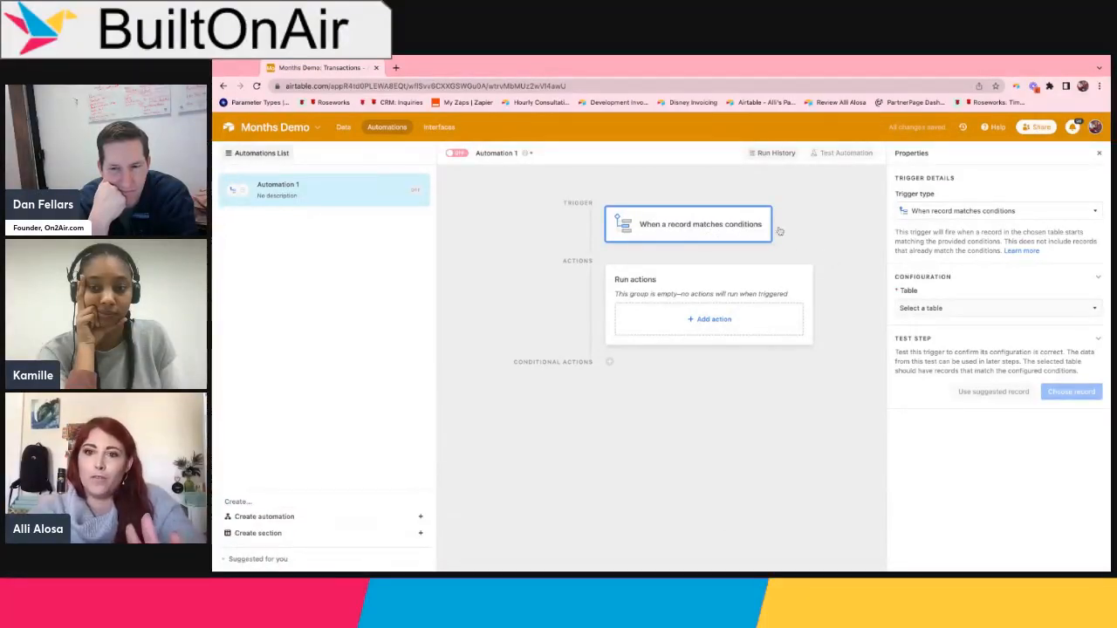
left_click(965, 304)
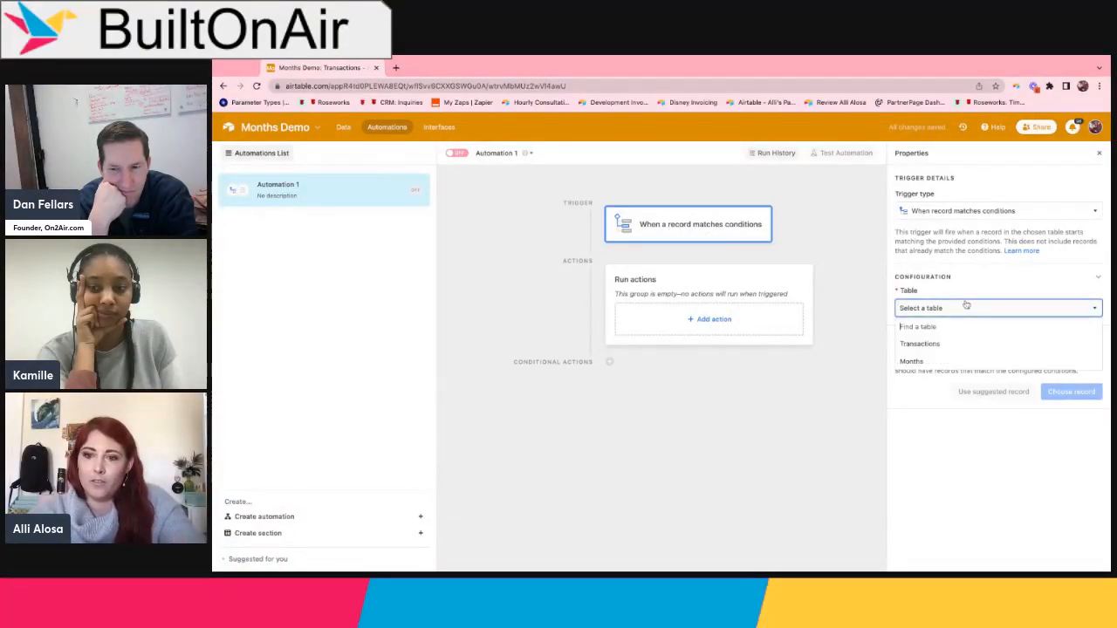
left_click(942, 344)
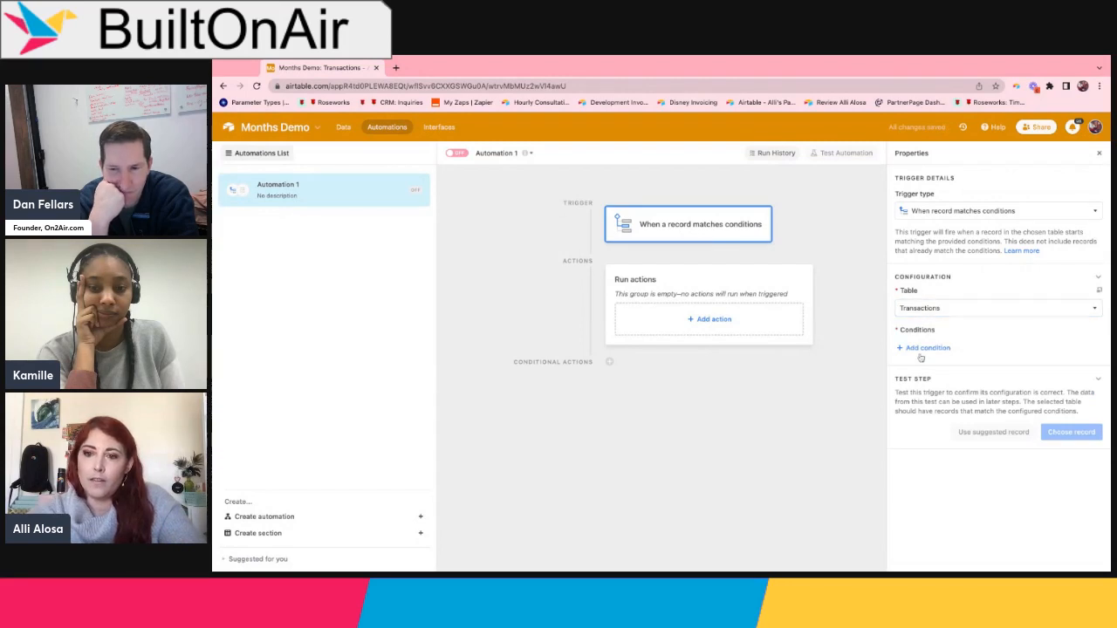
Step: Set the trigger condition to fire when Update Link to Month? is not empty, and test it with a record
left_click(927, 349)
left_click(947, 350)
scroll(977, 436, "down", 3)
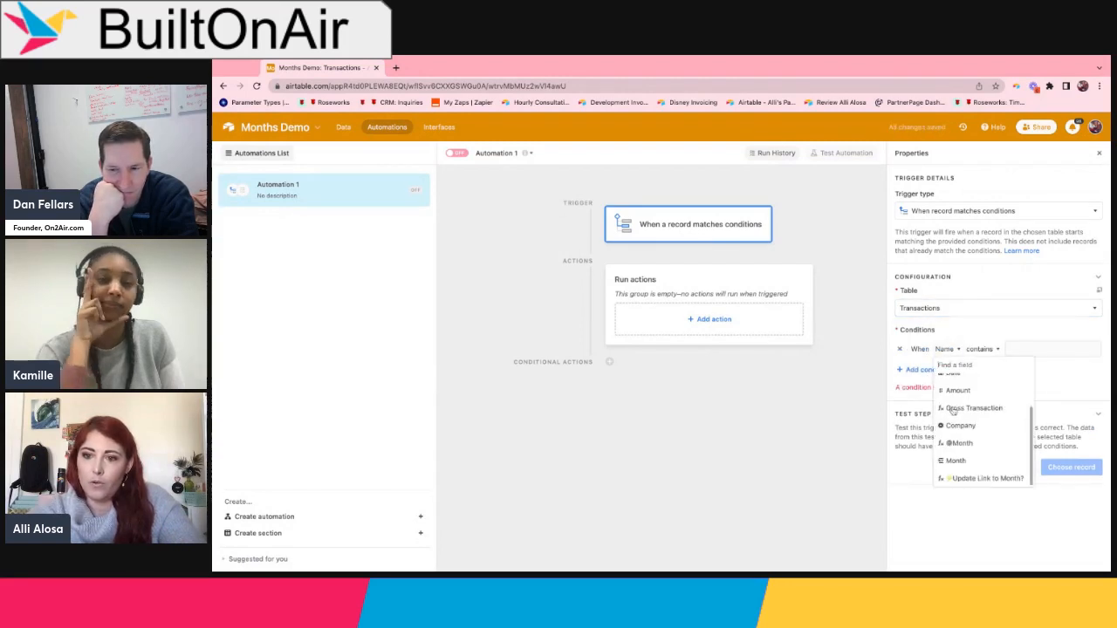
left_click(978, 479)
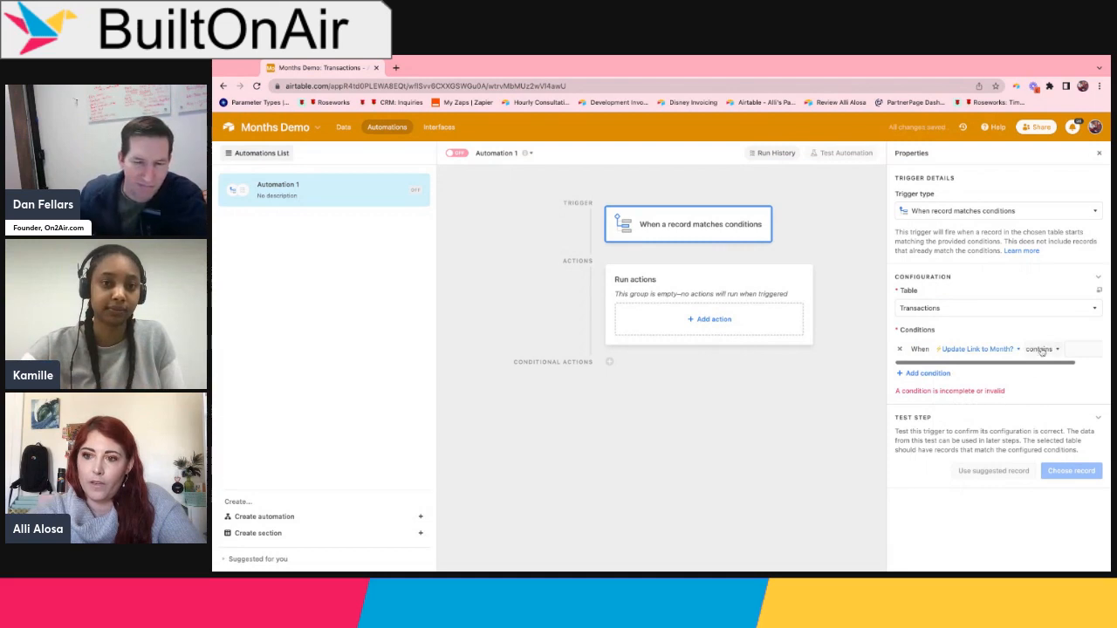
left_click(1038, 349)
left_click(1048, 470)
left_click(1068, 456)
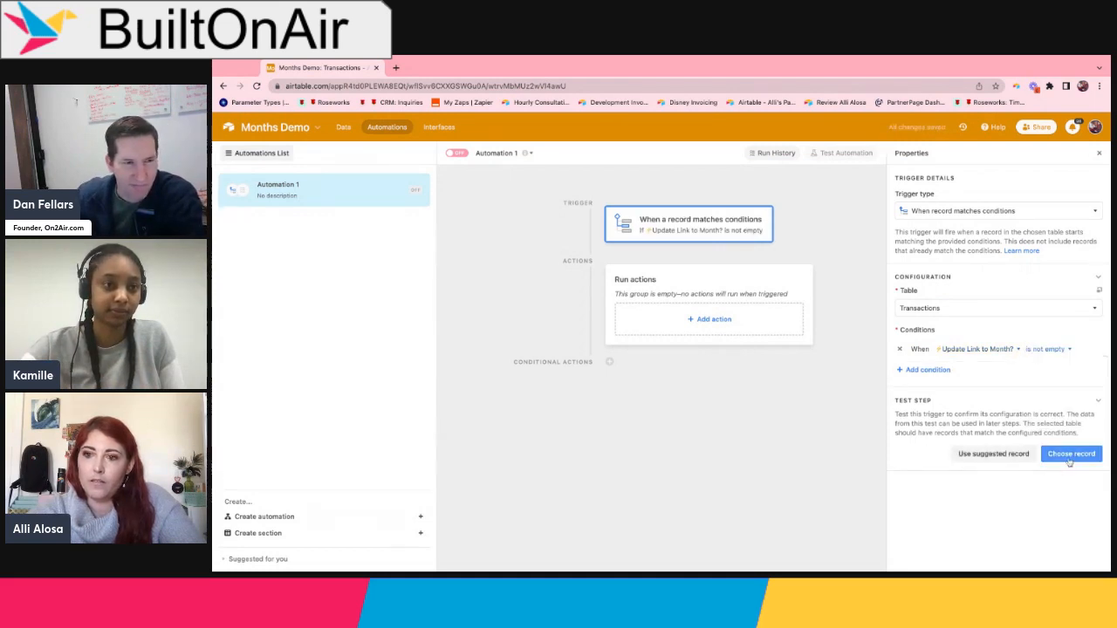
left_click(721, 265)
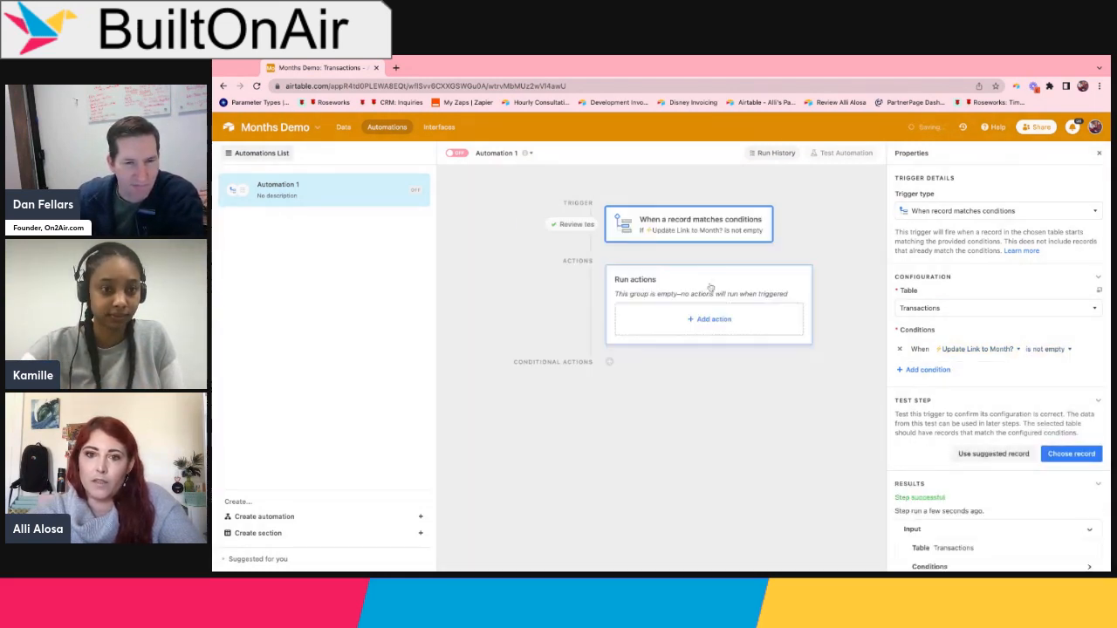
Step: Add an Update record action for the Transactions table, using the triggering record's Airtable record ID
left_click(715, 320)
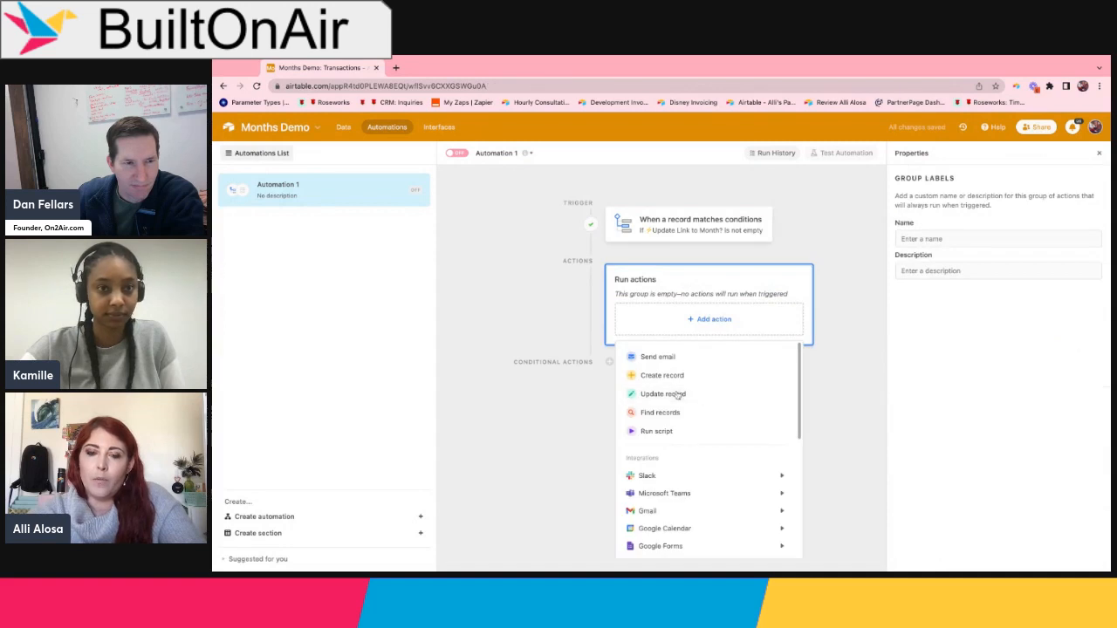
left_click(674, 394)
left_click(932, 400)
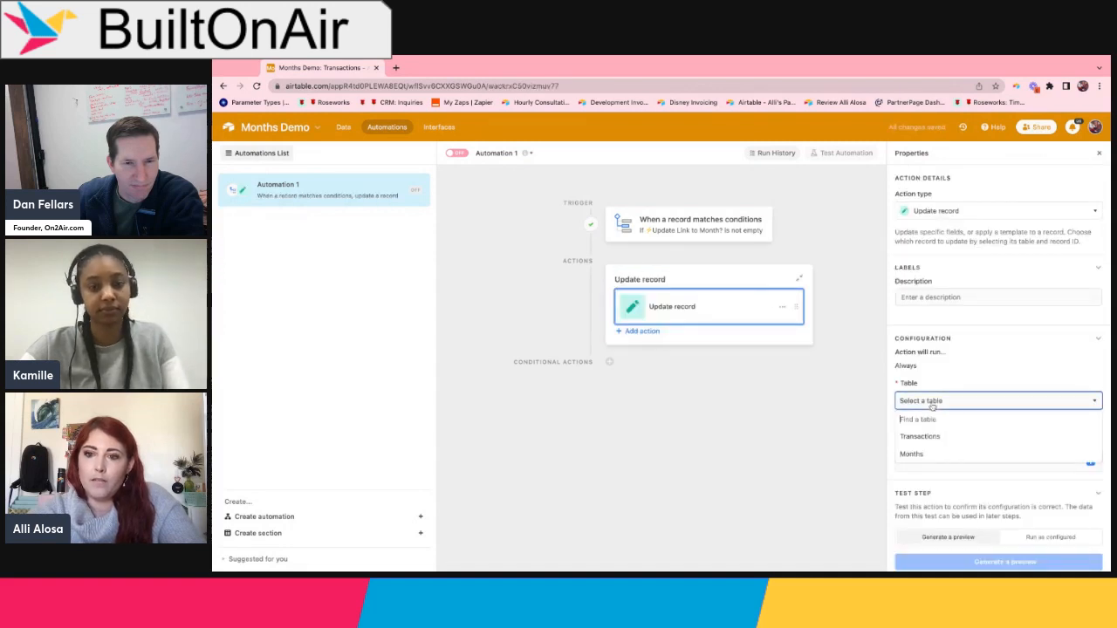
left_click(927, 454)
left_click(1090, 463)
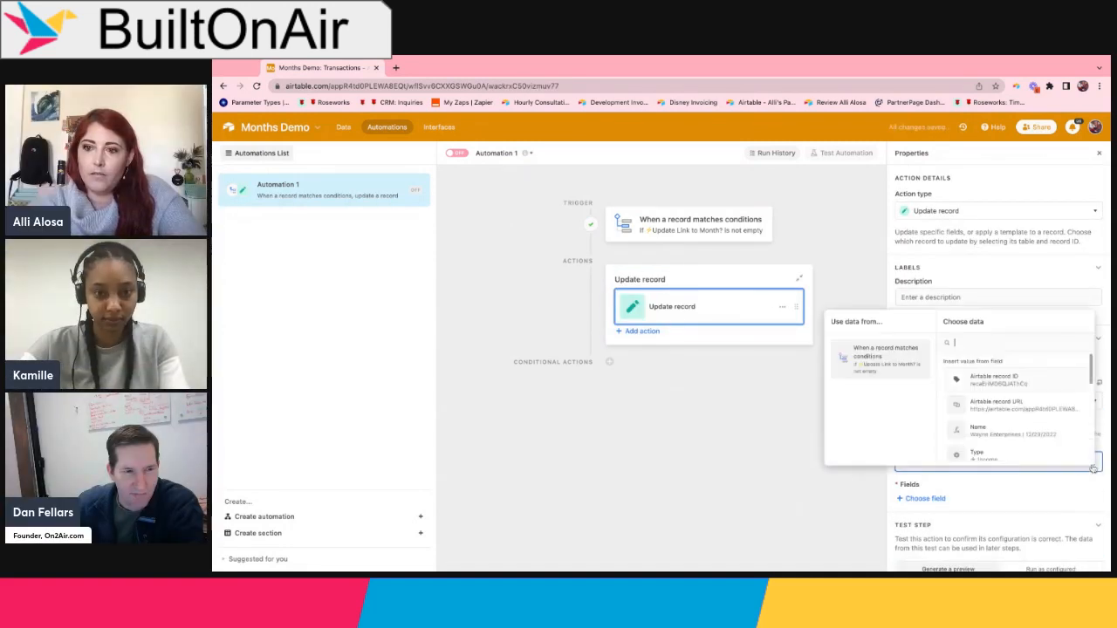
left_click(1052, 385)
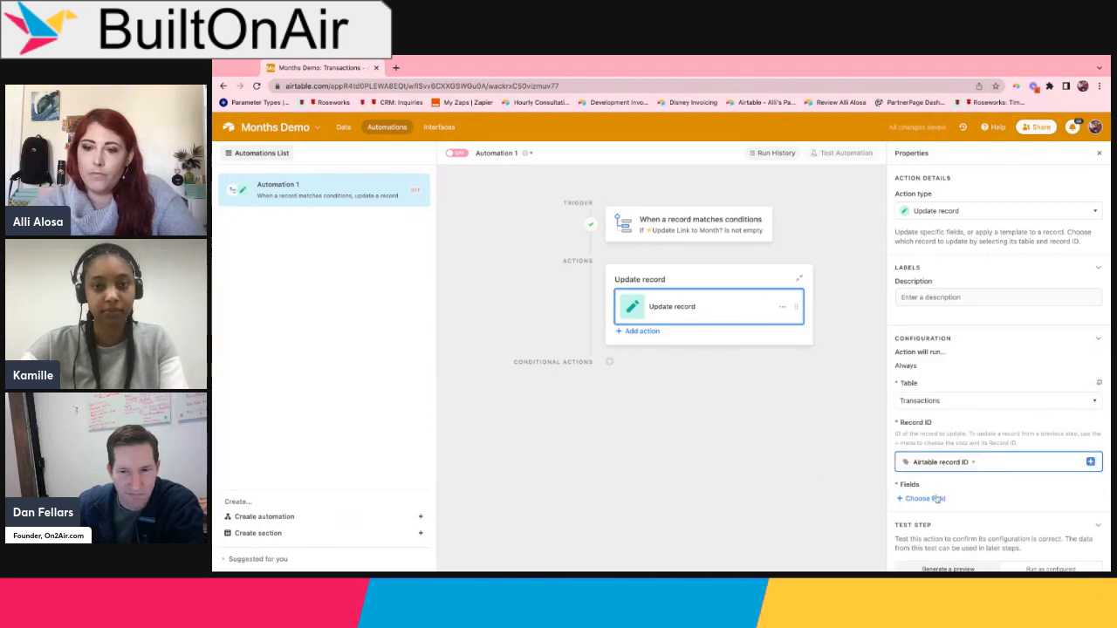
left_click(936, 498)
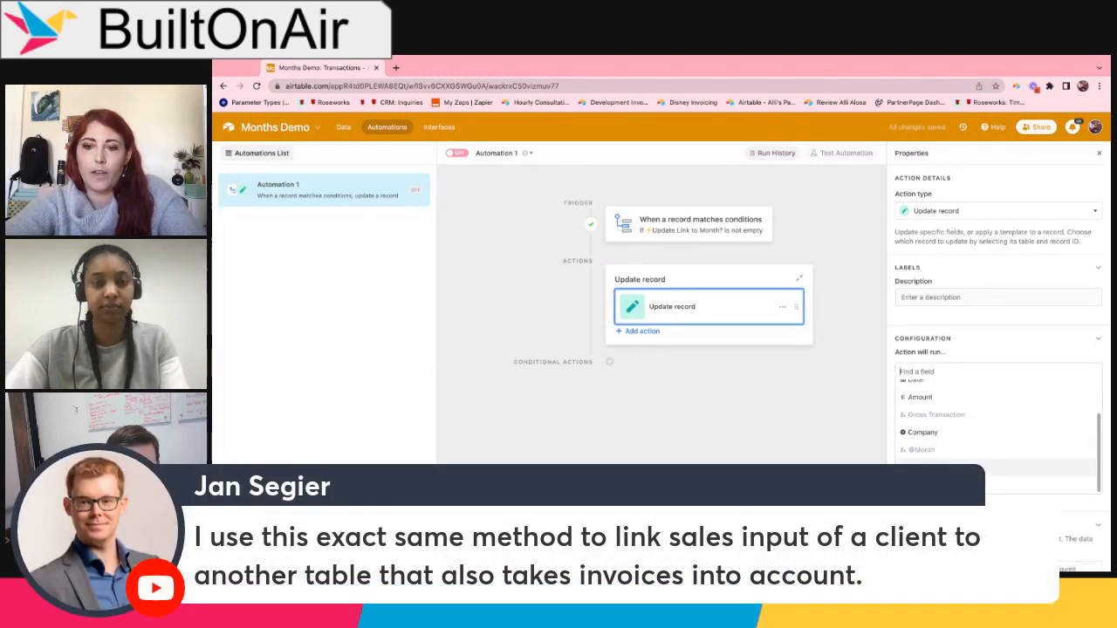
left_click(942, 467)
scroll(952, 471, "down", 1)
left_click(1090, 469)
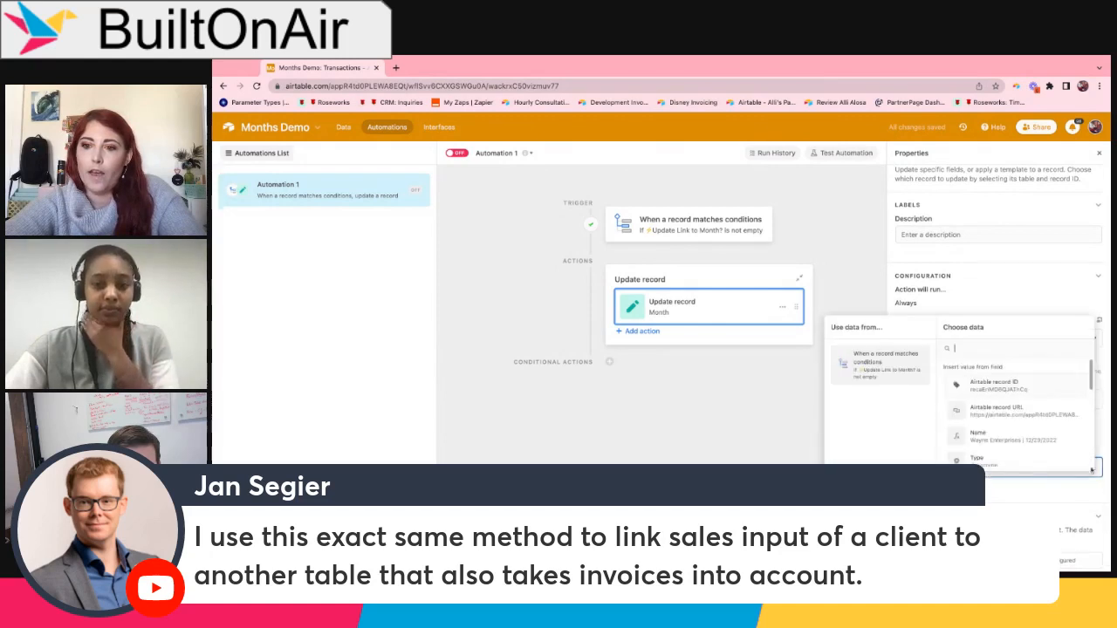
scroll(980, 378, "down", 5)
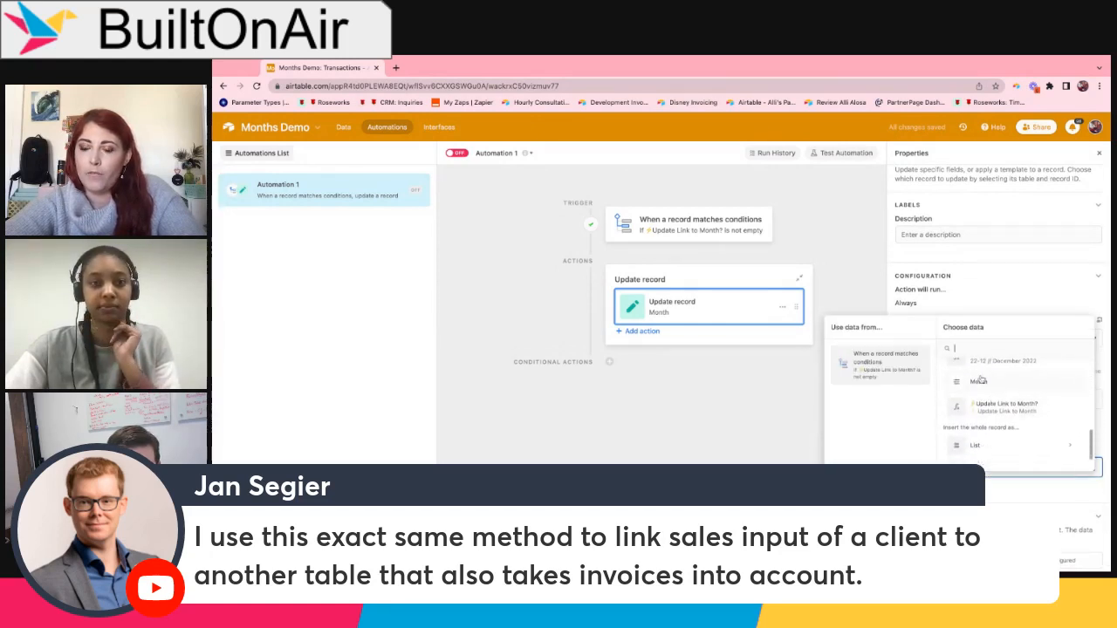
left_click(978, 382)
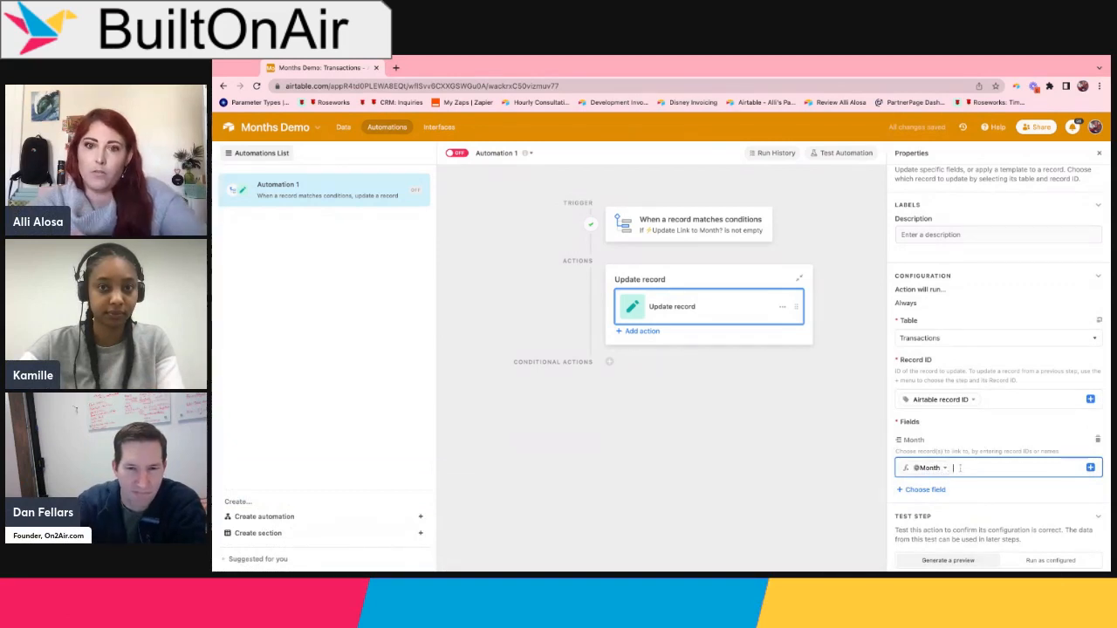
Step: Test the update action as configured and check the Update Link to Month? and Month values in the updated record
scroll(966, 448, "down", 1)
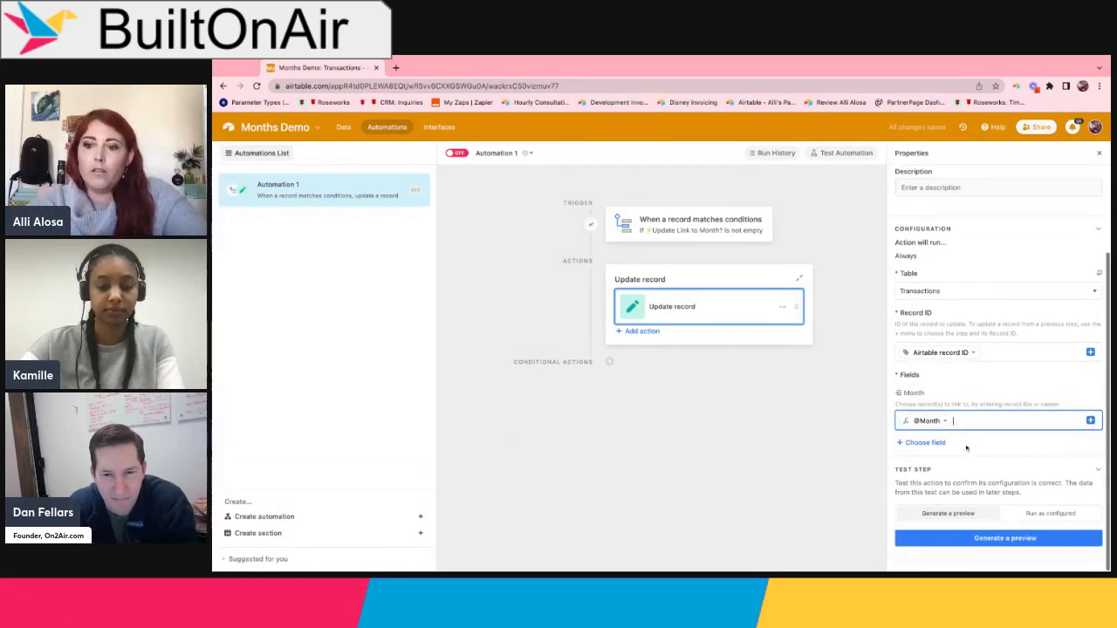
left_click(1030, 513)
left_click(1016, 537)
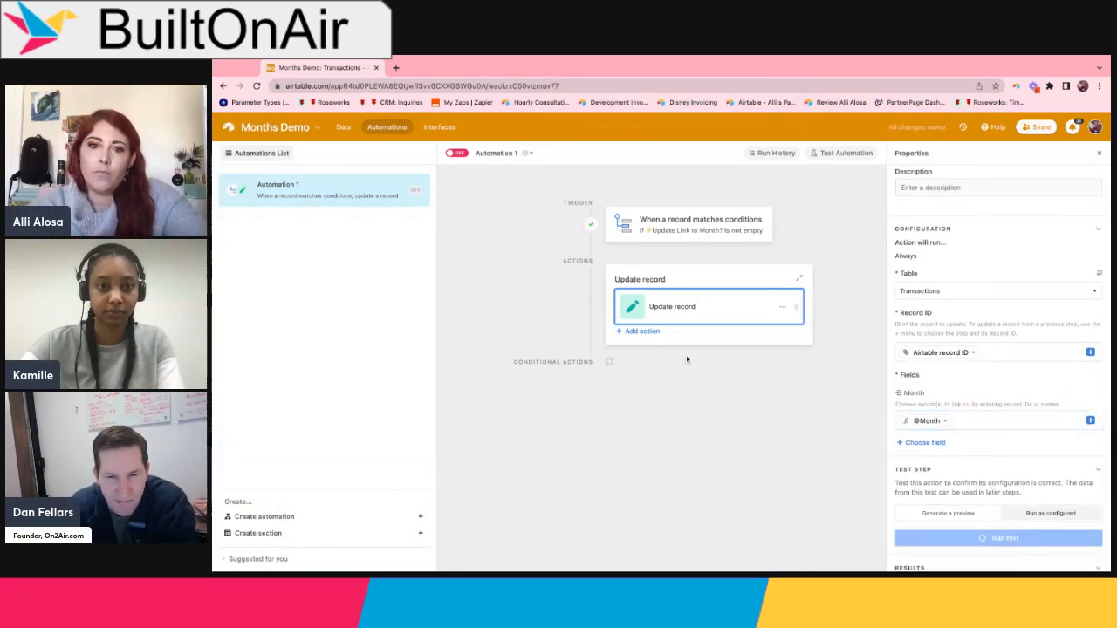
scroll(687, 359, "down", 2)
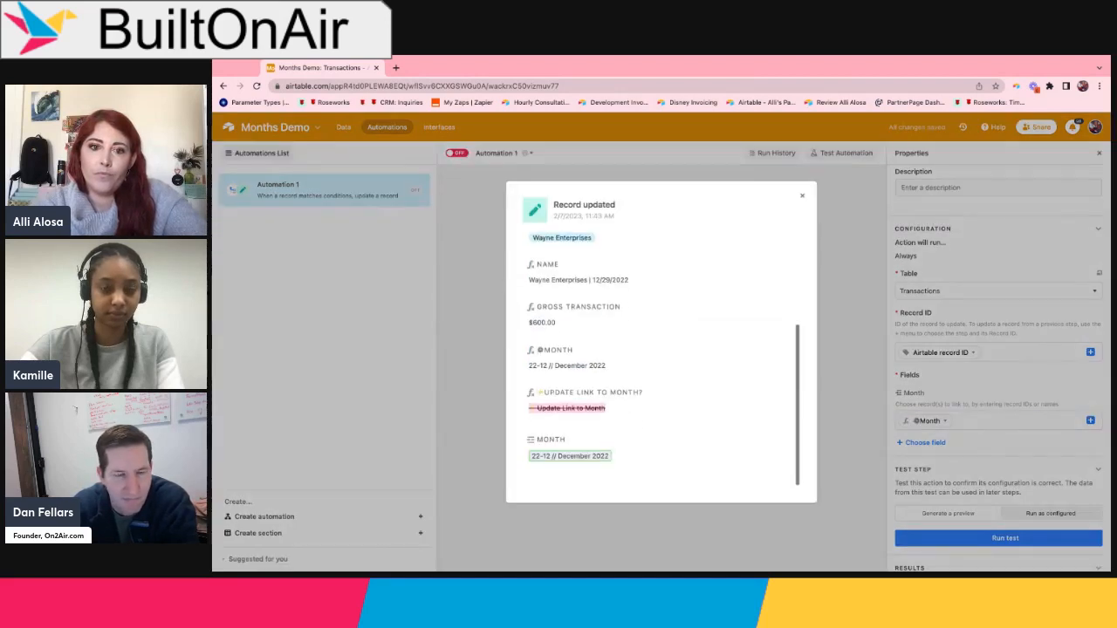
triple_click(530, 410)
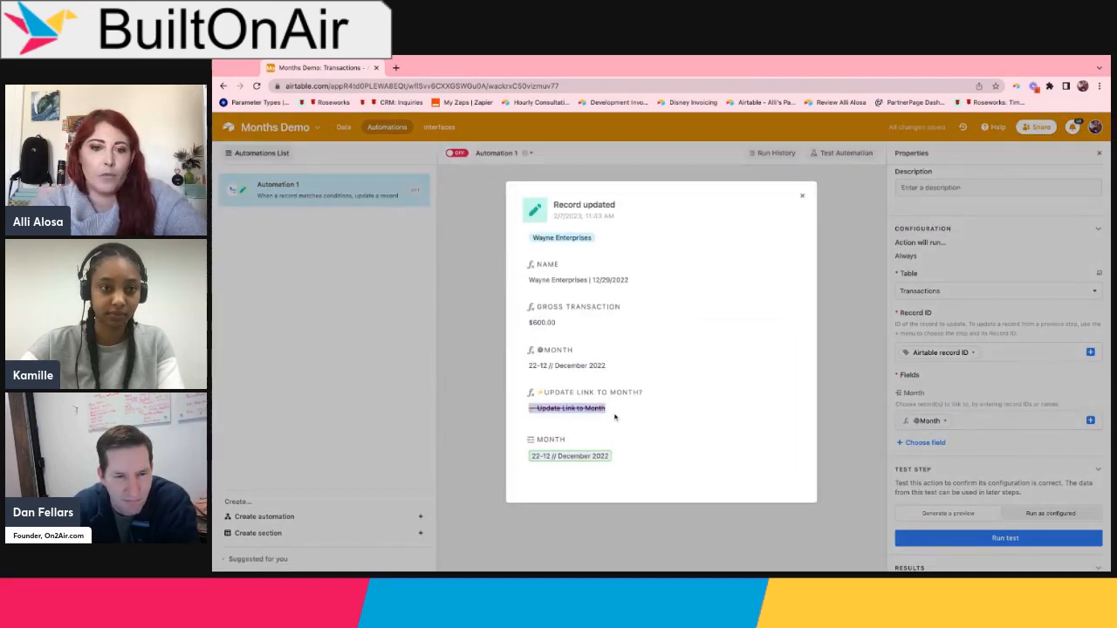
triple_click(607, 454)
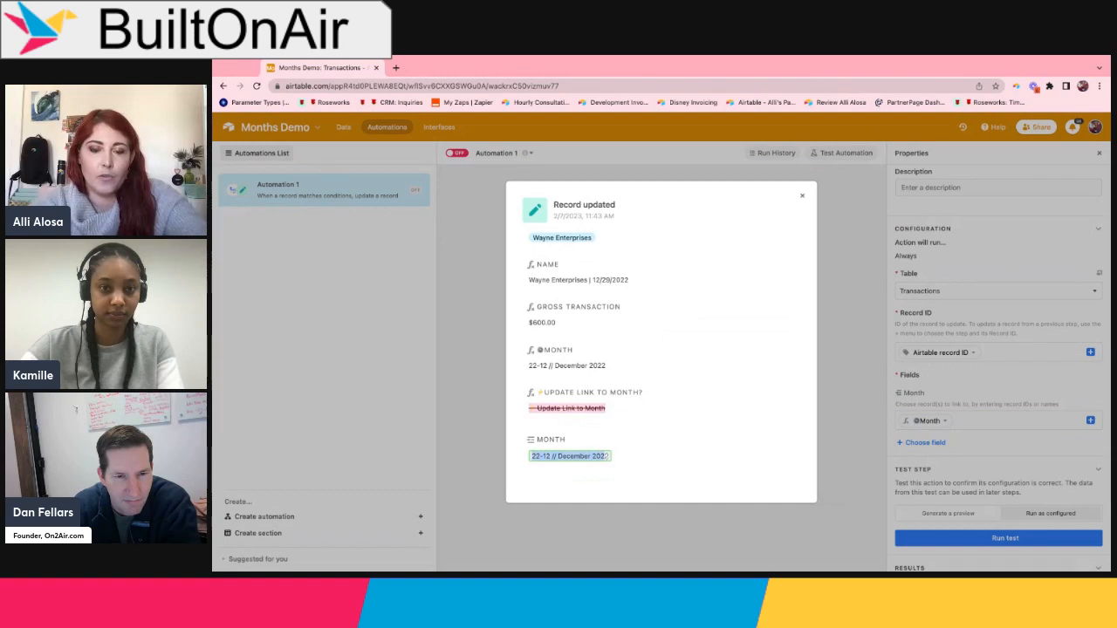
left_click(800, 199)
Step: Rename the automation as Link to Month and turn it on
left_click(498, 151)
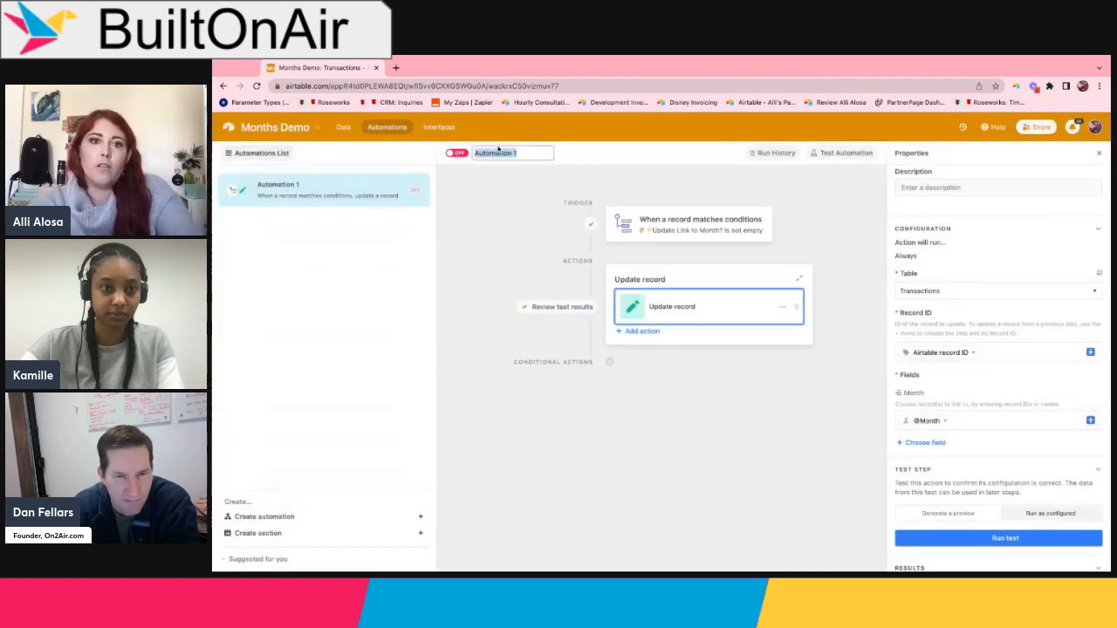
type("Link to Month")
key("Return")
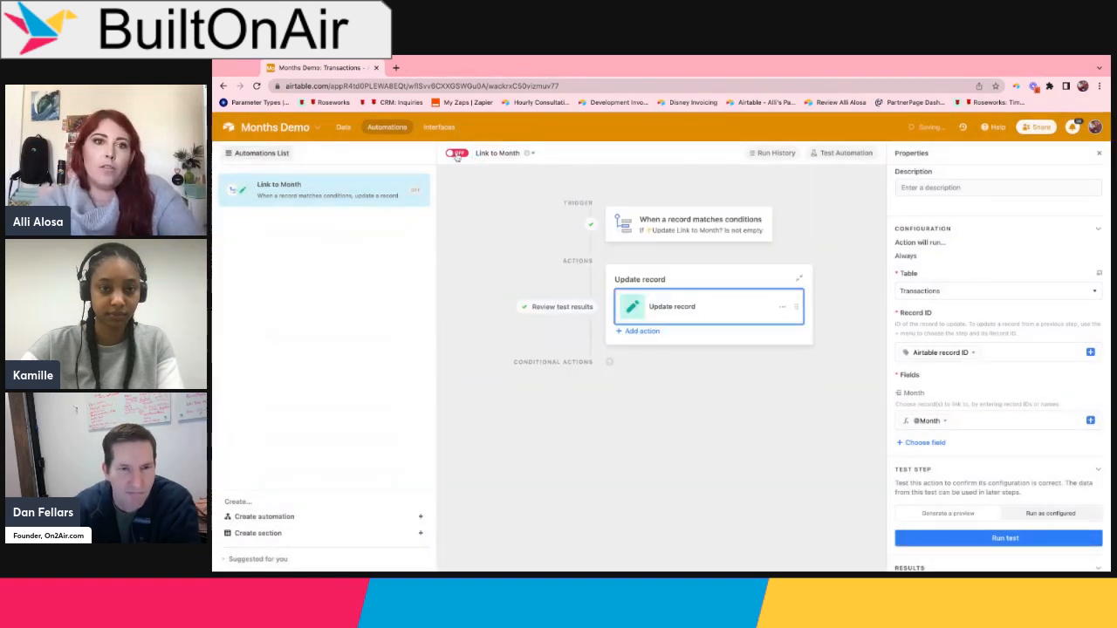
Step: Clear the Month link of the XYZ Company 12/15/2022 transaction to check that the automation refills it
left_click(344, 127)
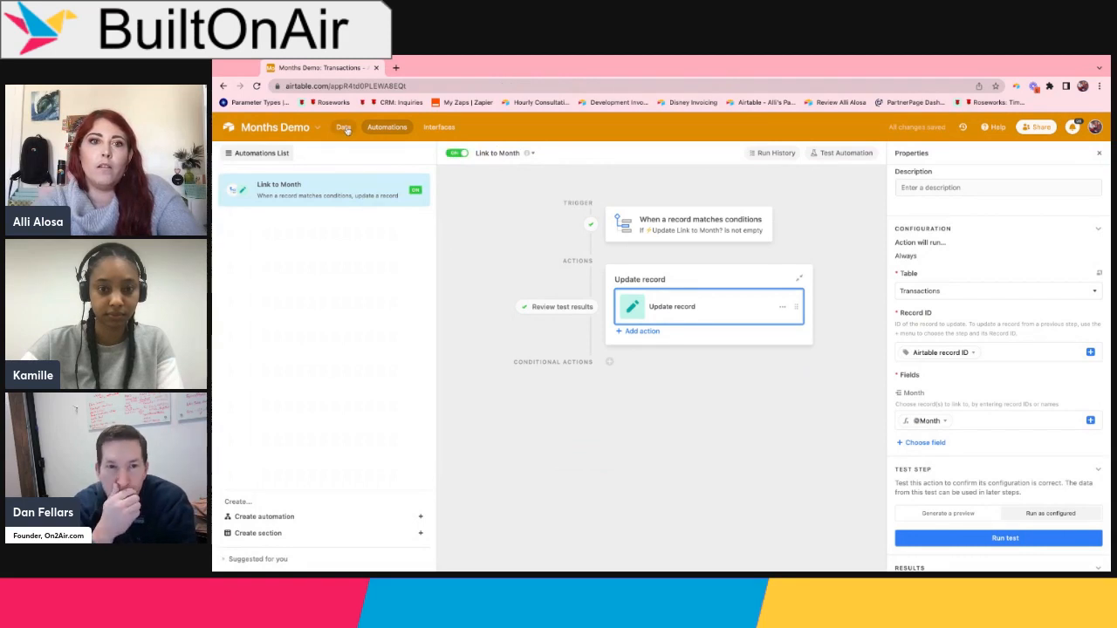
left_click(923, 406)
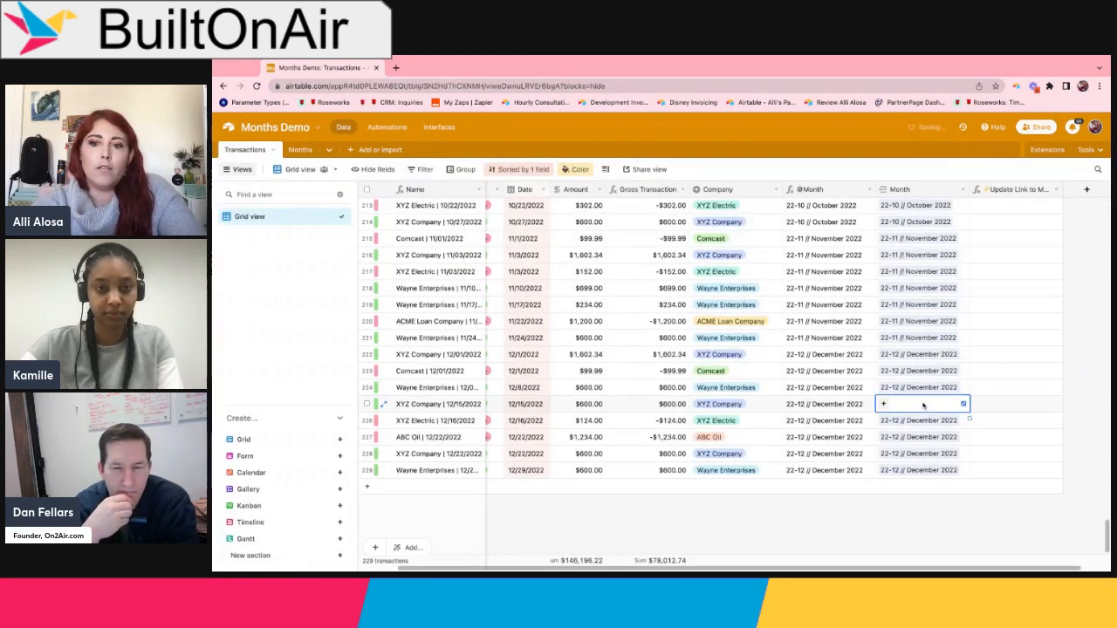
key("Delete")
left_click(854, 409)
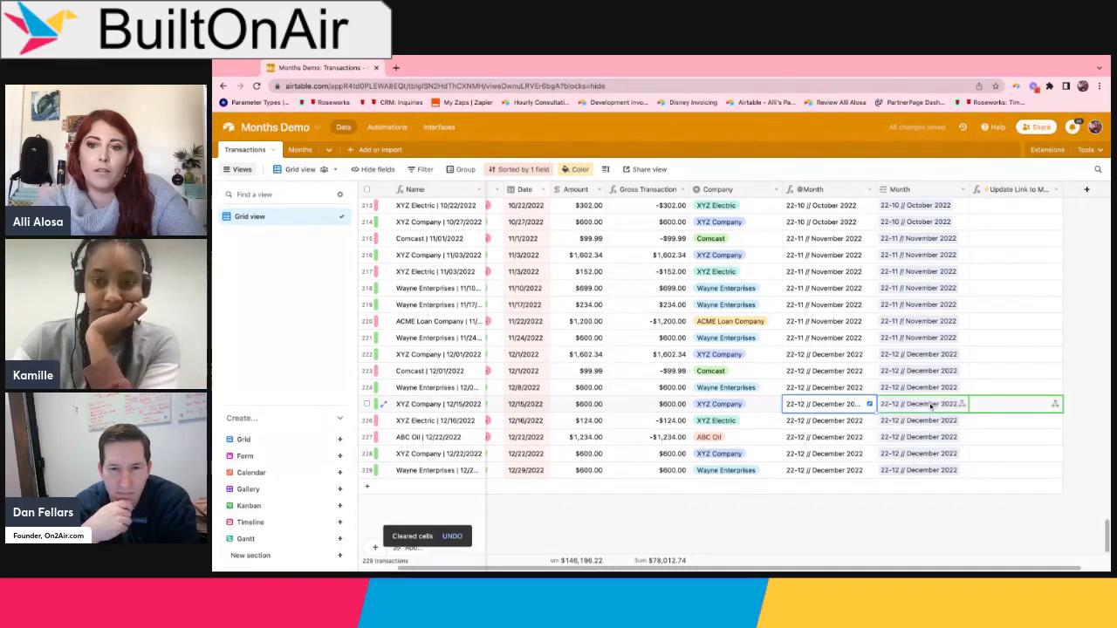
left_click(842, 454)
scroll(842, 461, "up", 1)
scroll(842, 460, "up", 2)
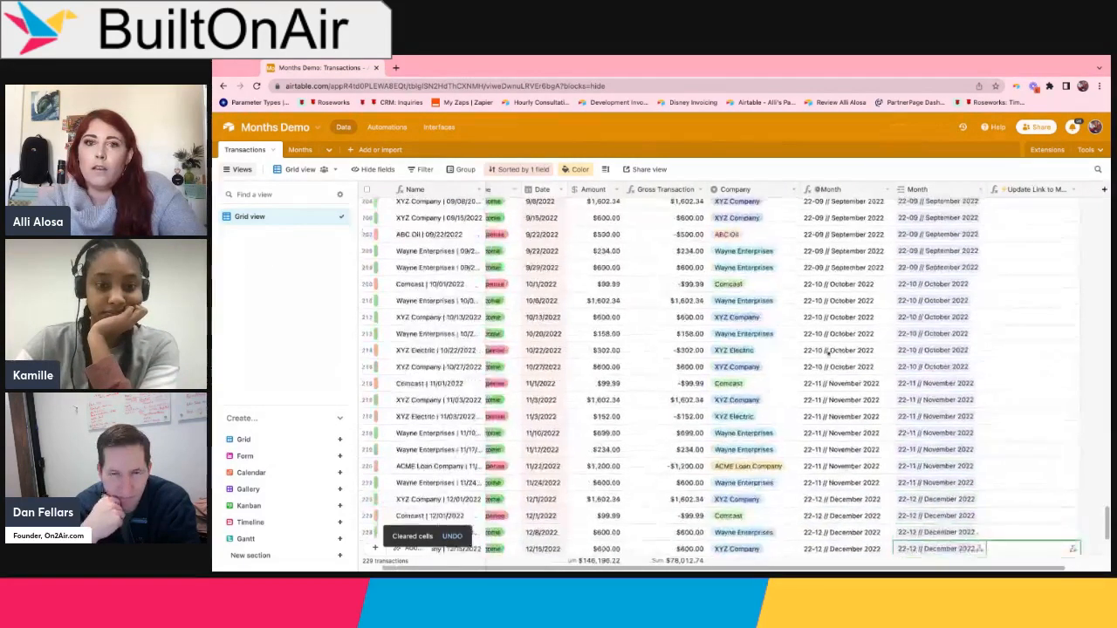
Step: Rename the Notes field in the Months table as Gross and change its type to Rollup
left_click(297, 150)
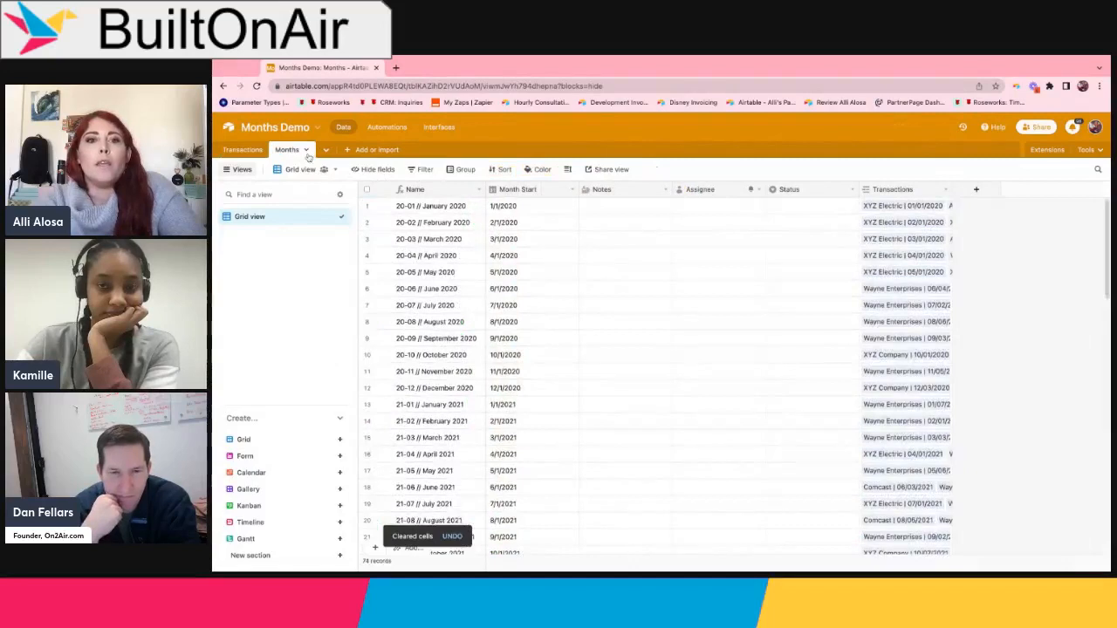
double_click(636, 189)
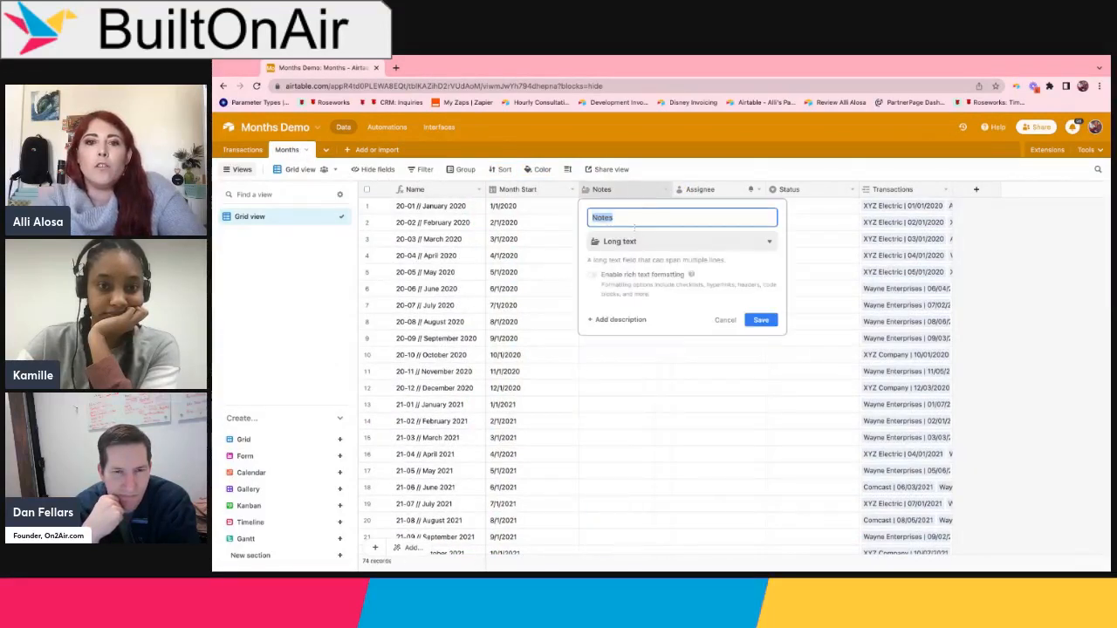
left_click(635, 241)
left_click(636, 221)
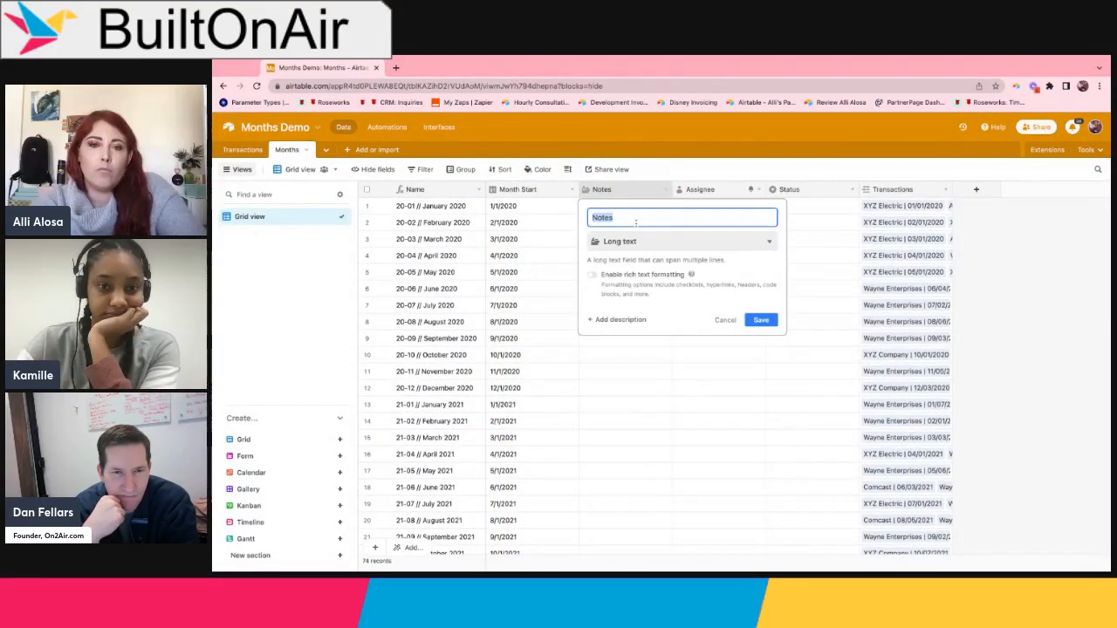
left_click(635, 241)
type("roll")
left_click(636, 245)
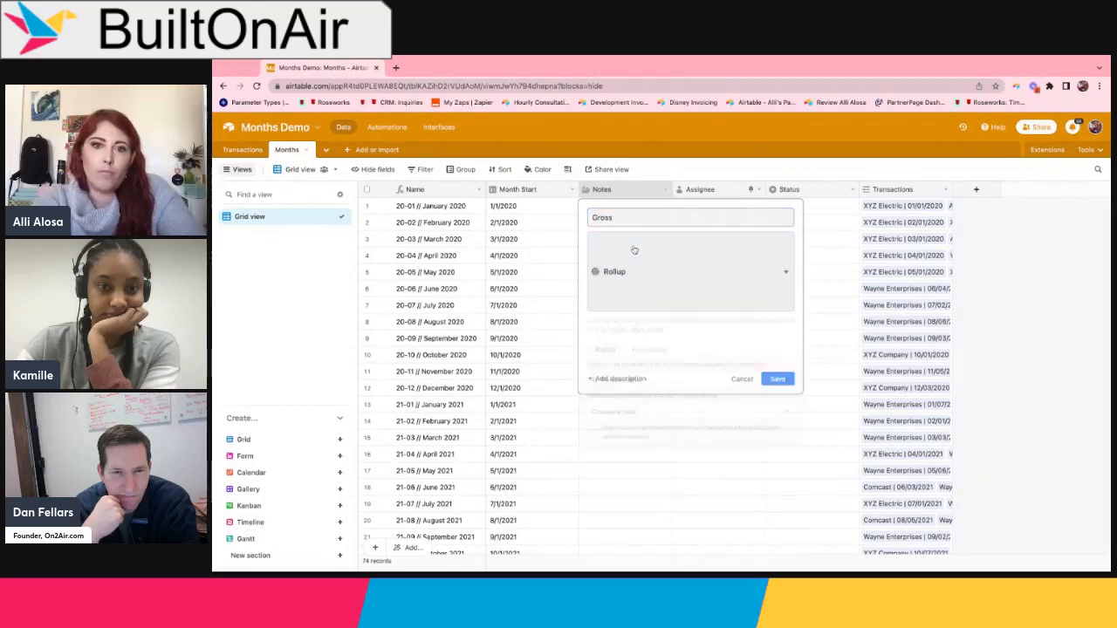
Step: Roll up Gross Transaction from the linked Transactions with the aggregation formula SUM(values) and save the field
left_click(639, 350)
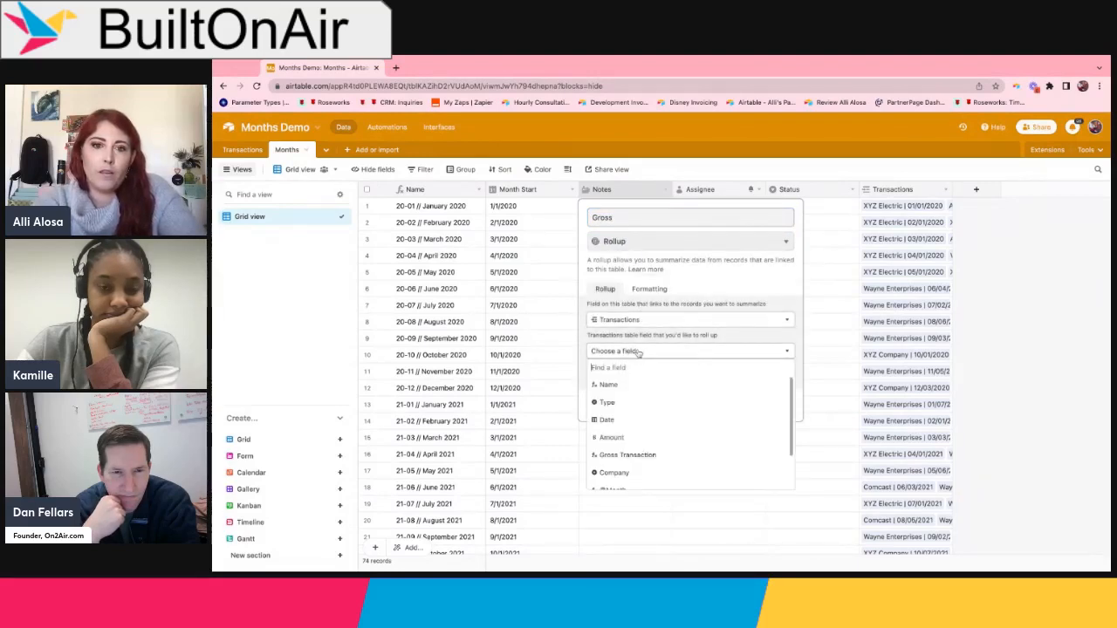
left_click(639, 457)
left_click(667, 415)
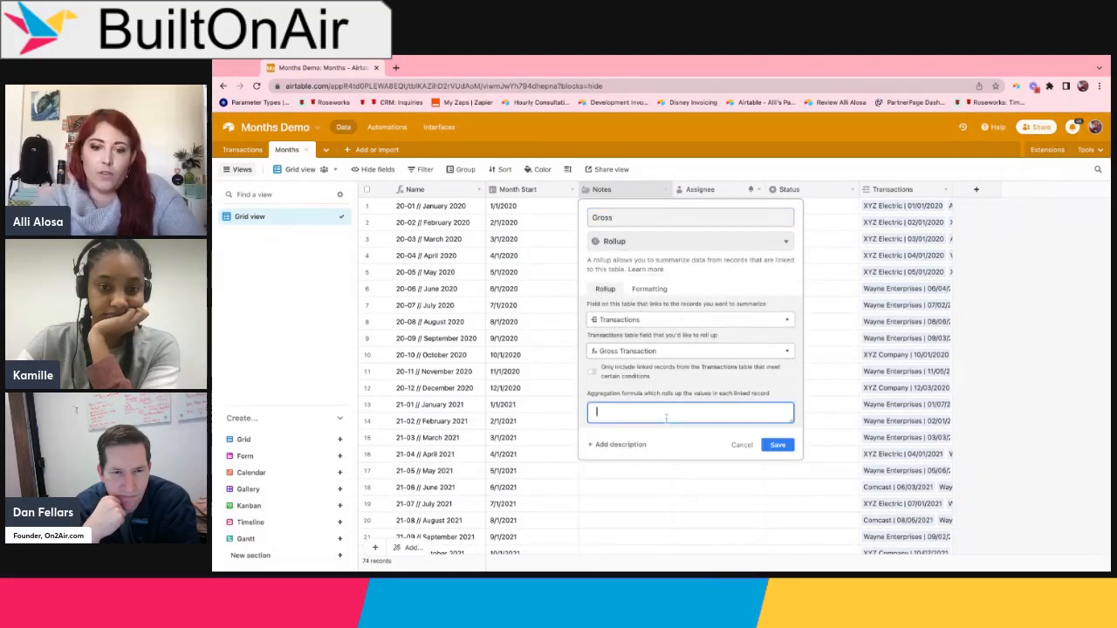
type("SUM(values")
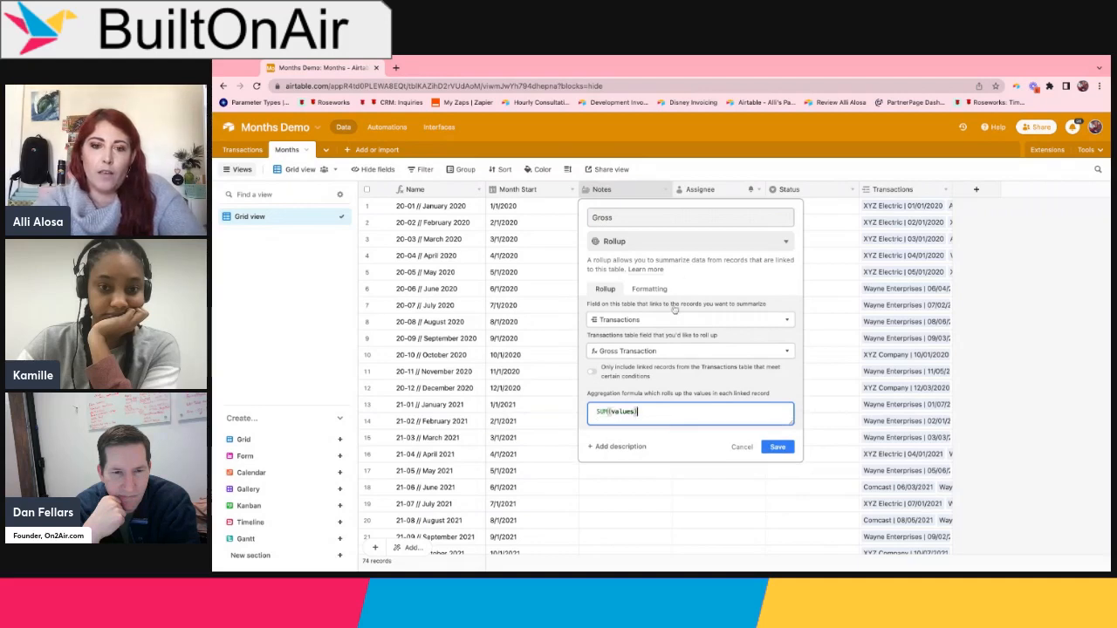
left_click(785, 443)
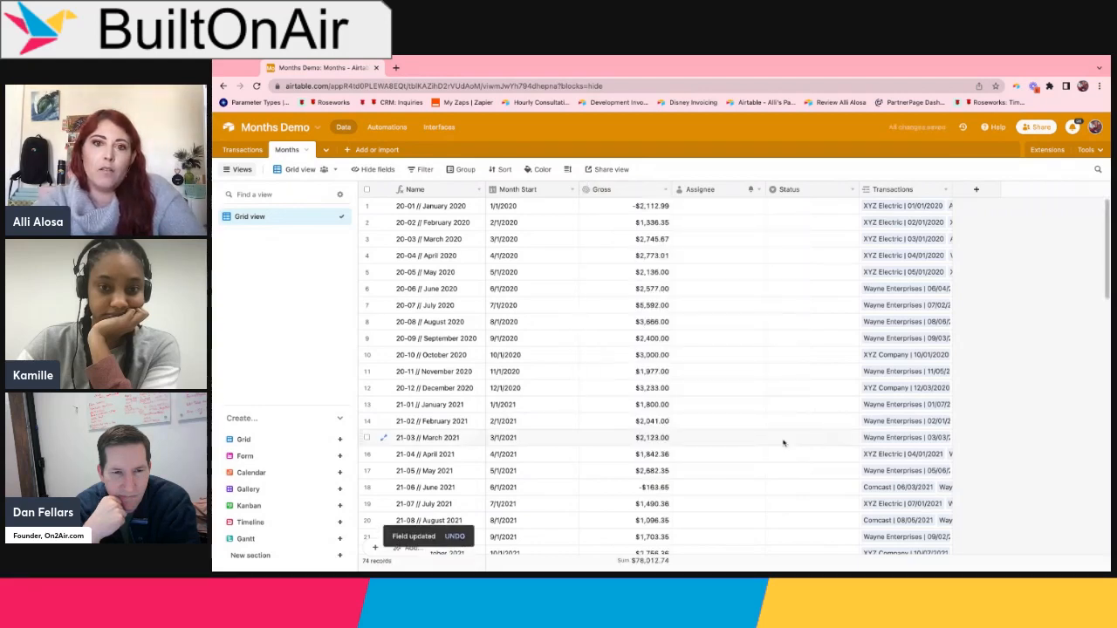
Step: Narrow the Gross and Month Start columns in the Months table
left_click(650, 206)
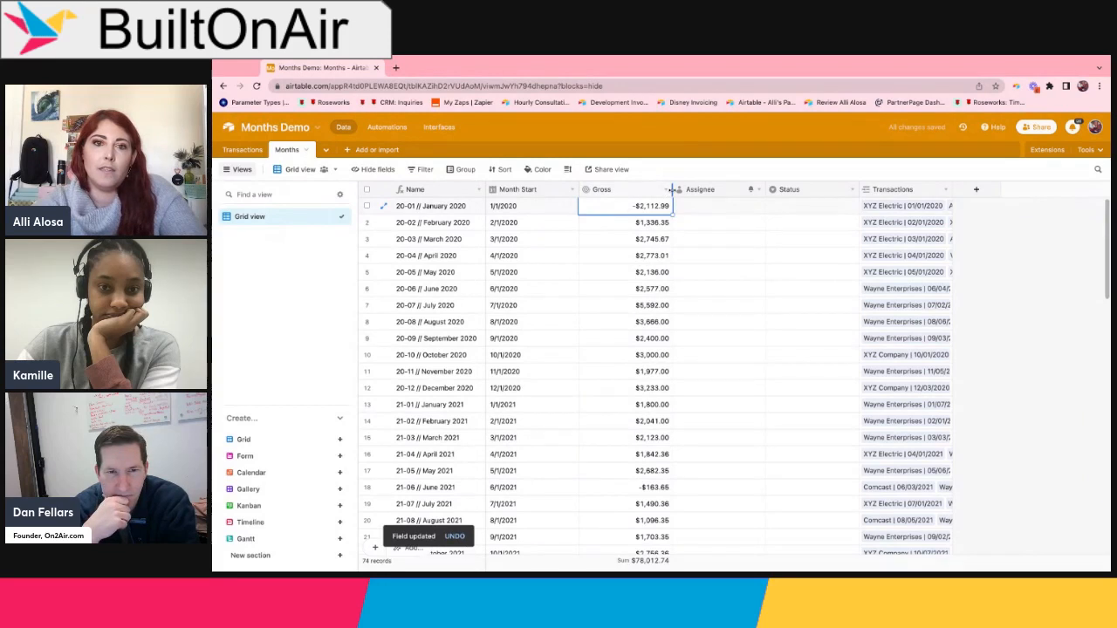
left_click_drag(674, 190, 638, 189)
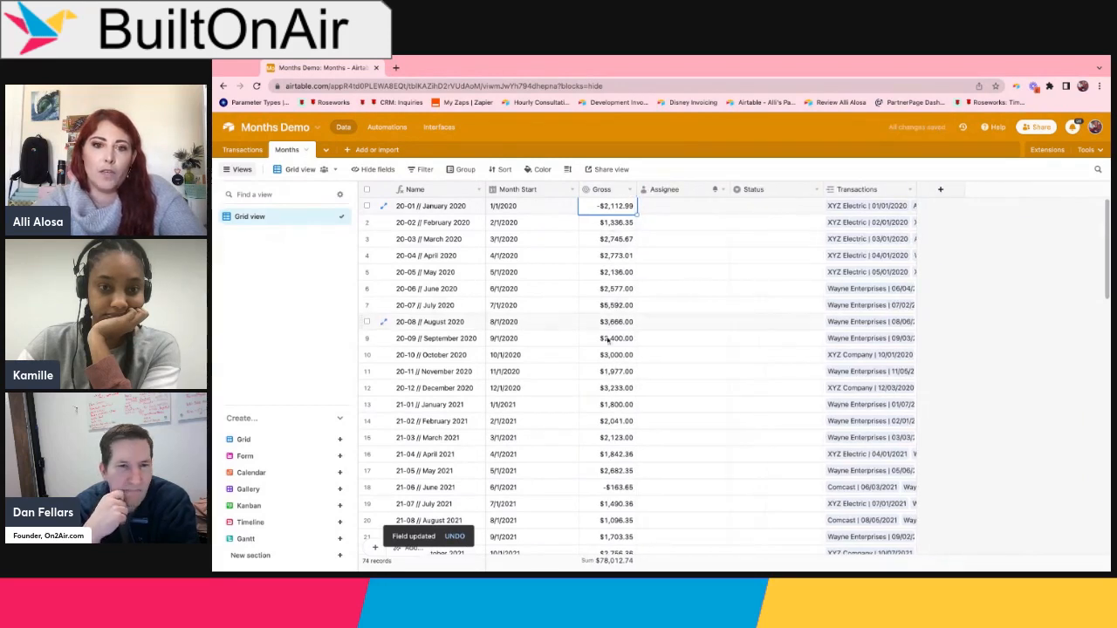
left_click_drag(578, 190, 552, 190)
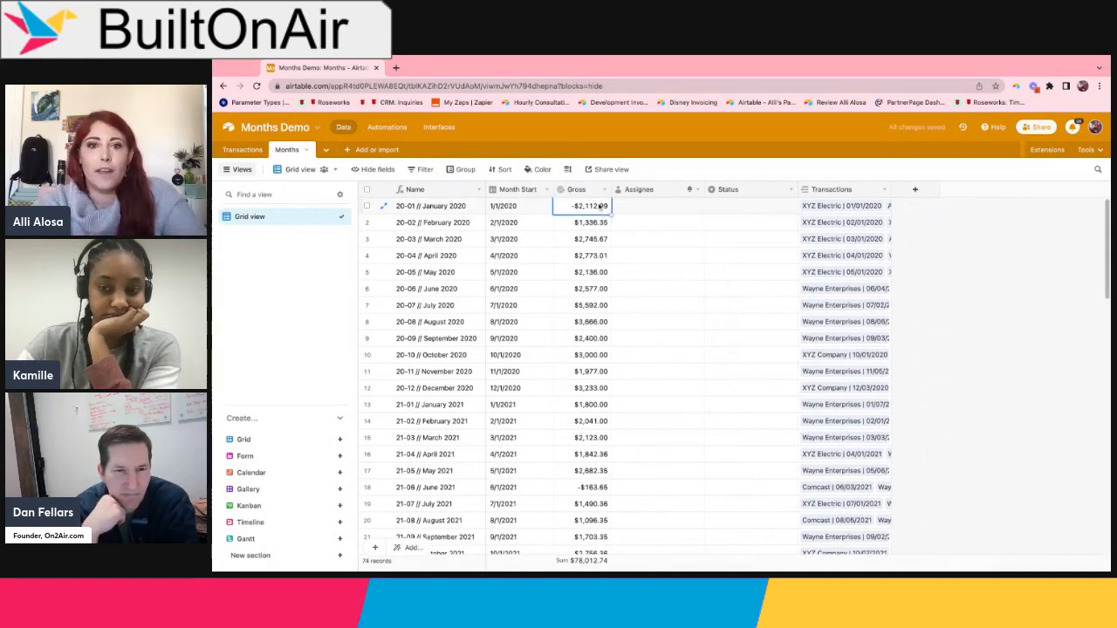
Step: Delete the unused Assignee and Status fields from the Months table
left_click(698, 189)
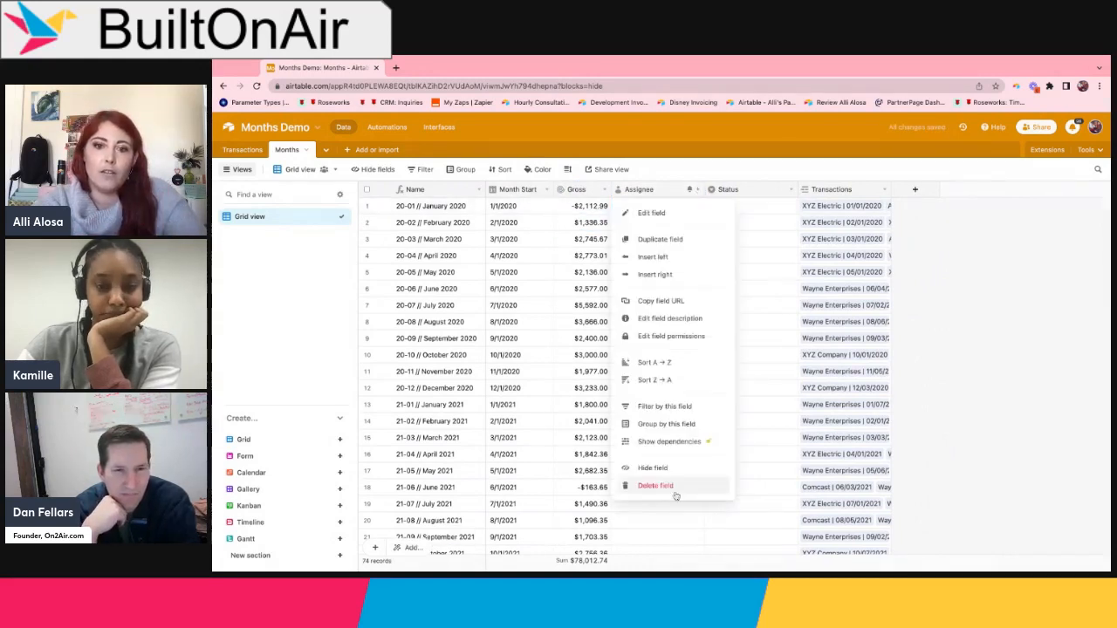
left_click(675, 486)
left_click(698, 191)
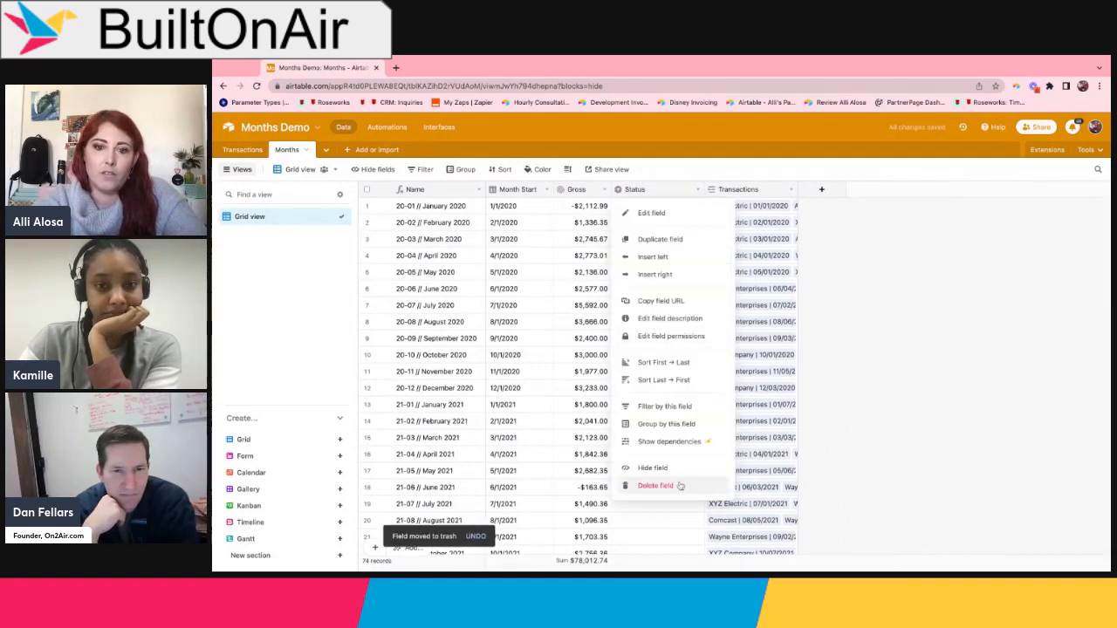
left_click(680, 489)
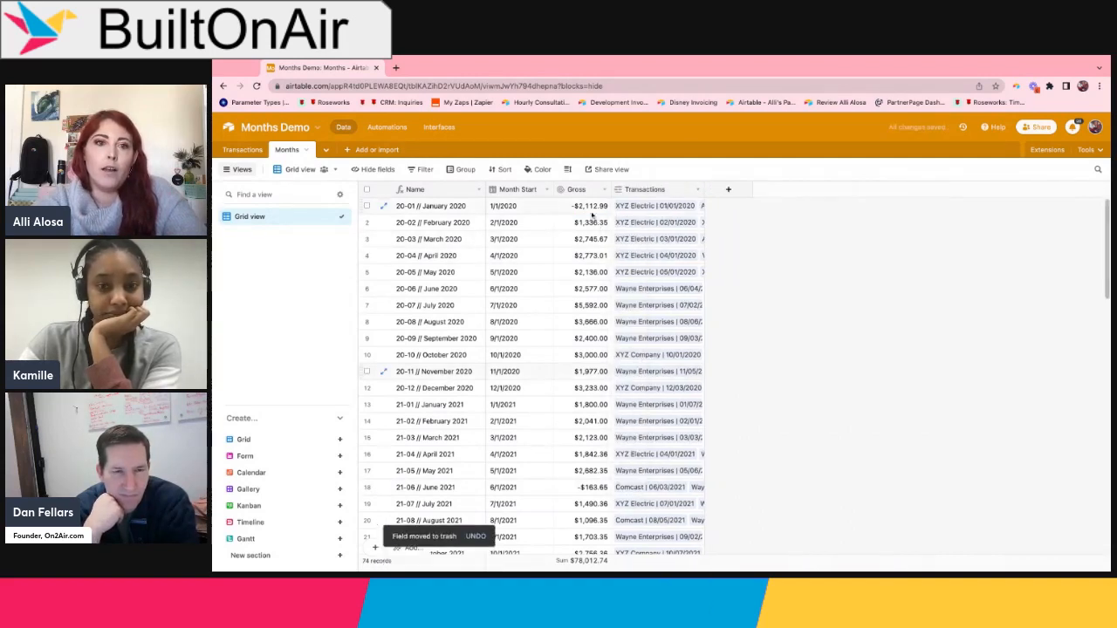
left_click(517, 210)
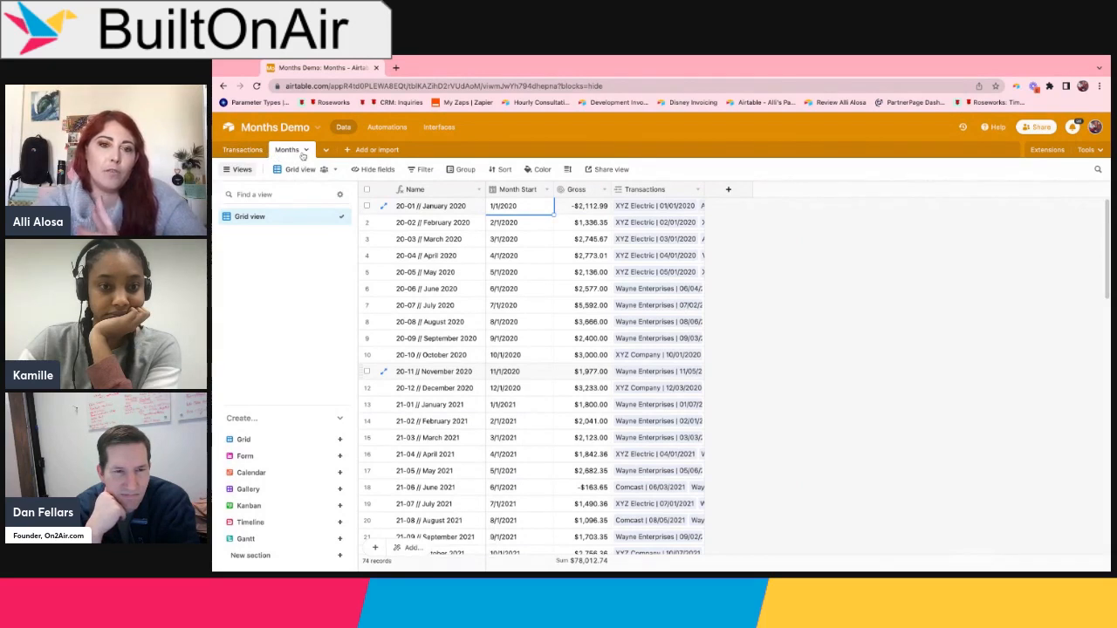
left_click(258, 151)
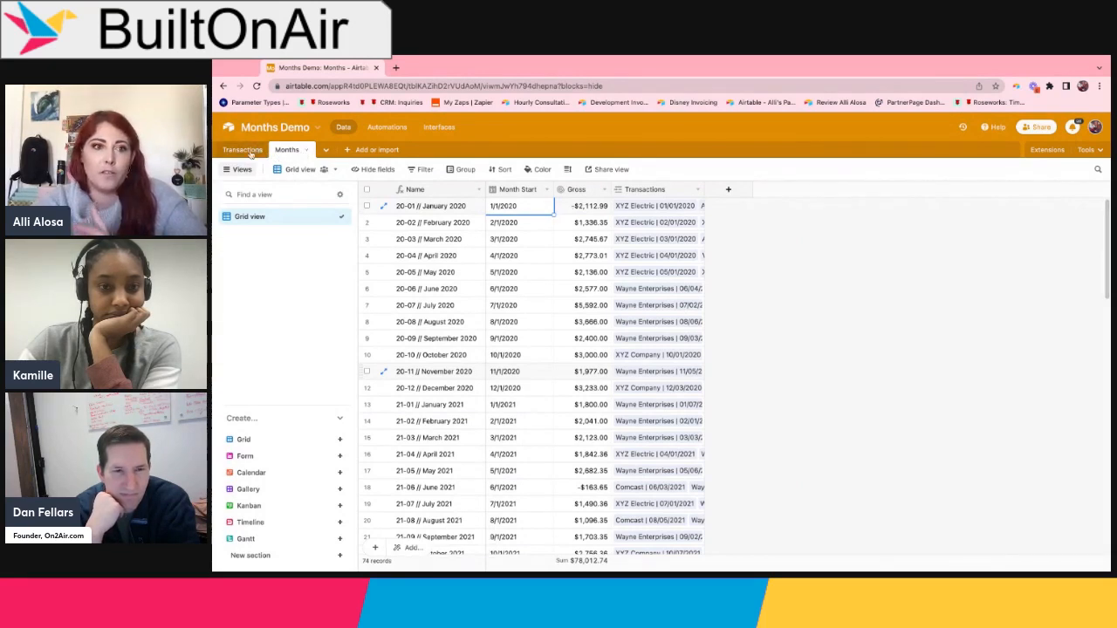
left_click(847, 251)
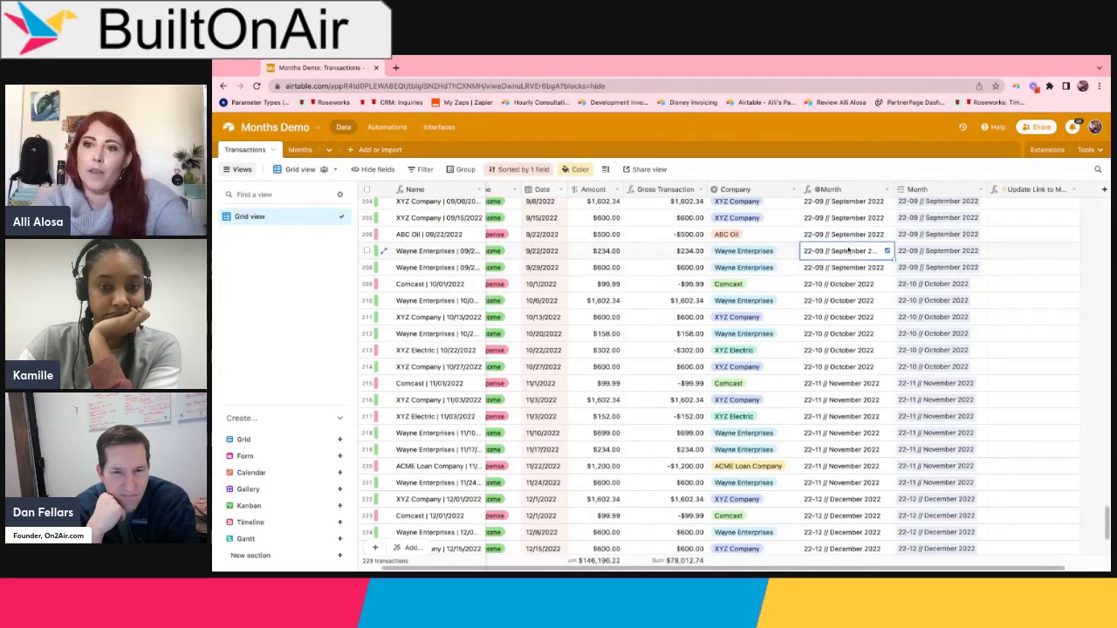
scroll(847, 251, "up", 15)
scroll(848, 251, "up", 15)
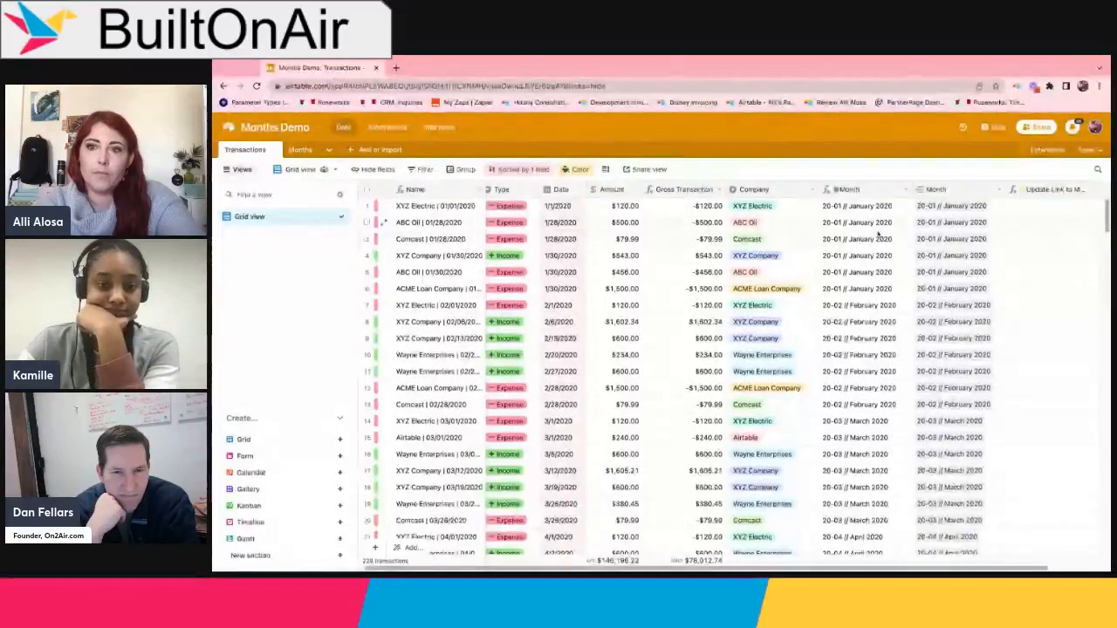
right_click(855, 192)
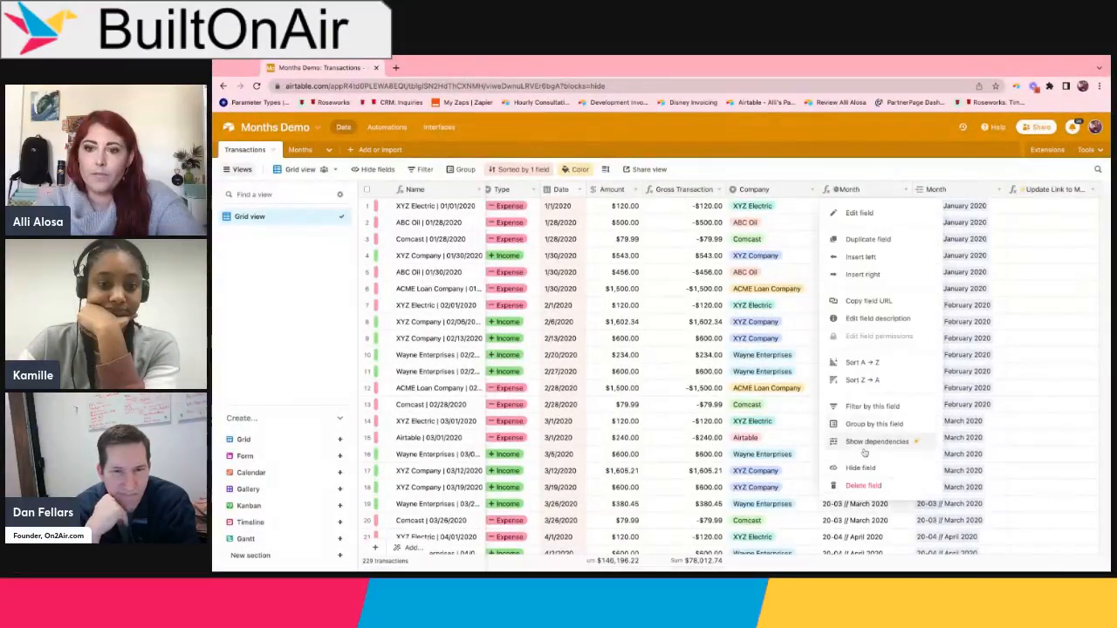
left_click(860, 468)
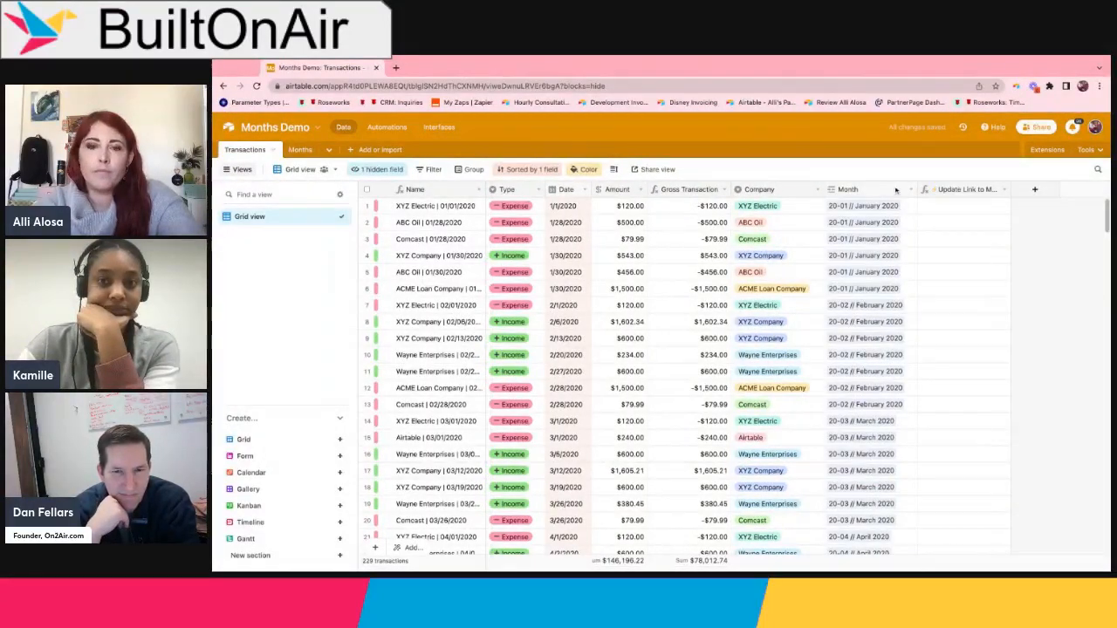